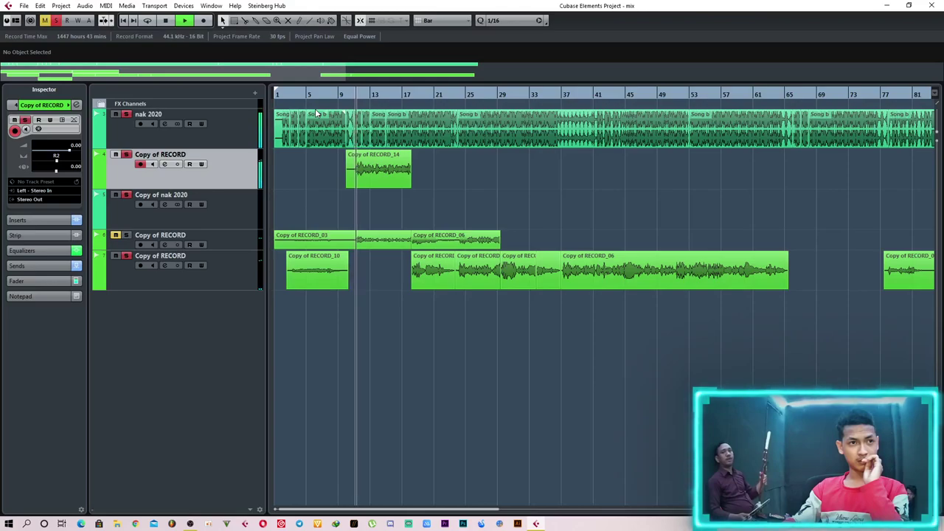
Stop playback and return the playhead to the start of the project.
{"action": "key", "text": "space"}
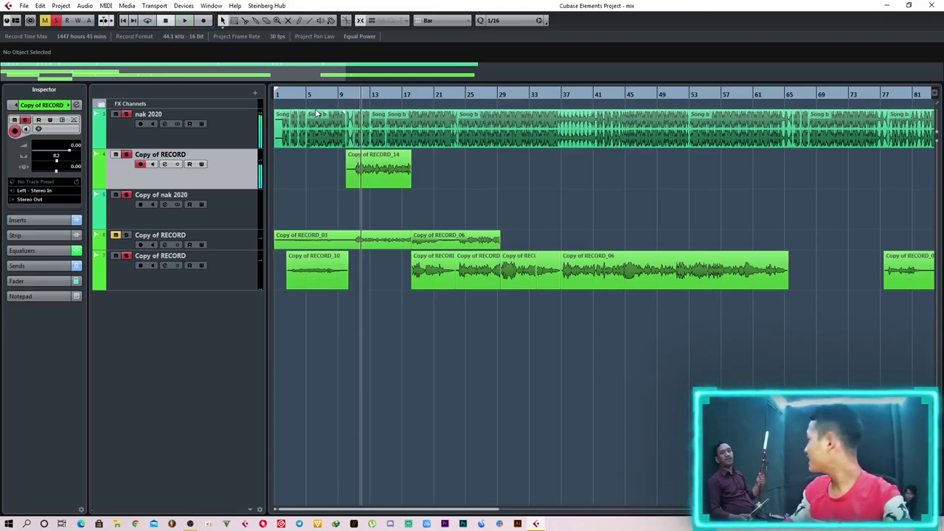
{"action": "left_click_drag", "start_coordinate": [345, 93], "coordinate": [273, 111]}
{"action": "scroll", "coordinate": [309, 214], "scroll_direction": "up", "scroll_amount": 3}
{"action": "scroll", "coordinate": [308, 214], "scroll_direction": "up", "scroll_amount": 2}
Insert Auto-Tune Pro in the empty first insert slot of the lowest Copy of RECORD track.
{"action": "left_click", "coordinate": [205, 277]}
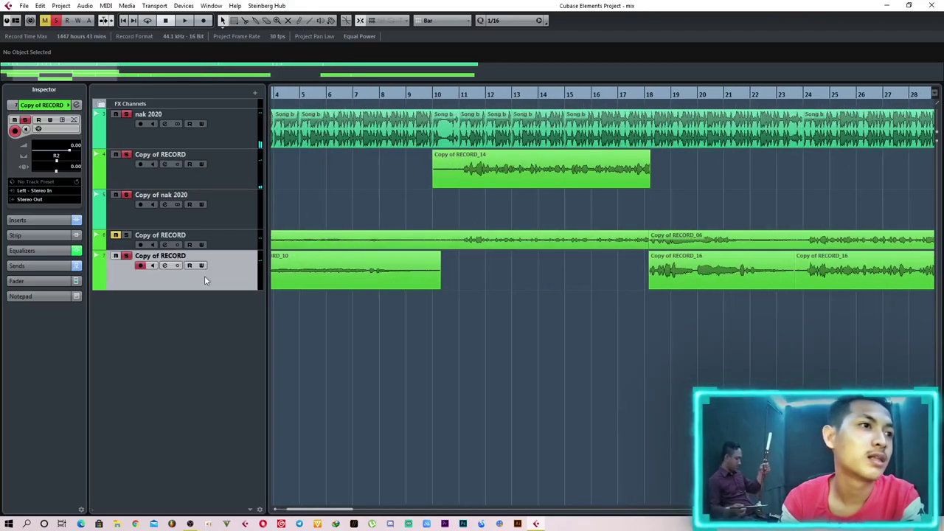
{"action": "scroll", "coordinate": [279, 270], "scroll_direction": "down", "scroll_amount": 2}
{"action": "left_click", "coordinate": [164, 265]}
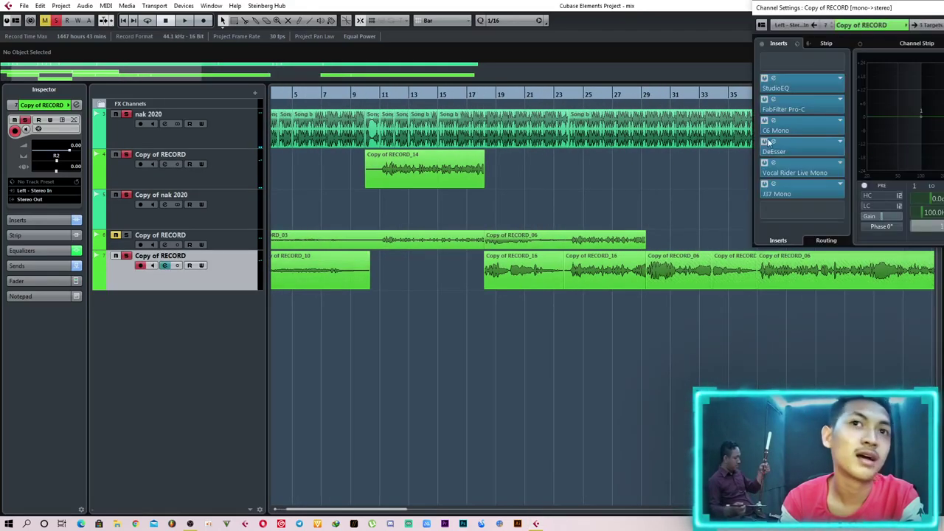
{"action": "left_click", "coordinate": [792, 59]}
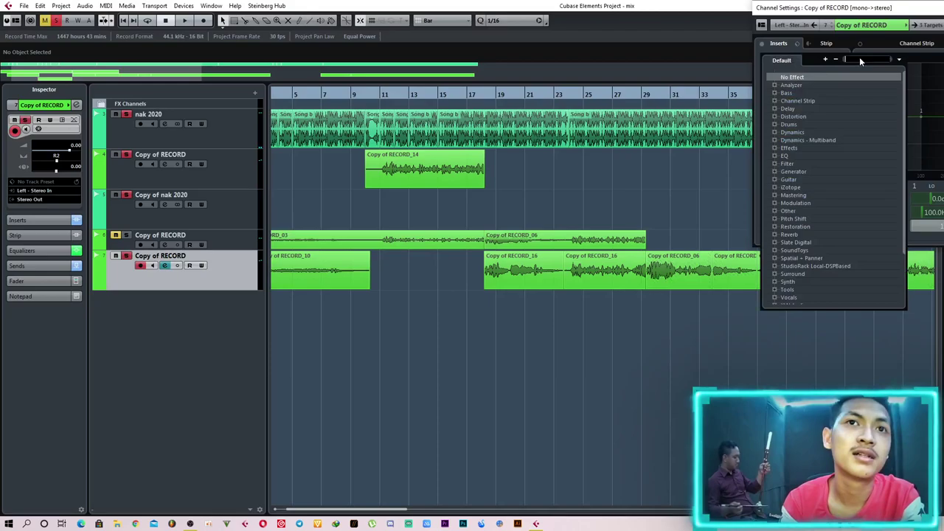
{"action": "type", "text": "au"}
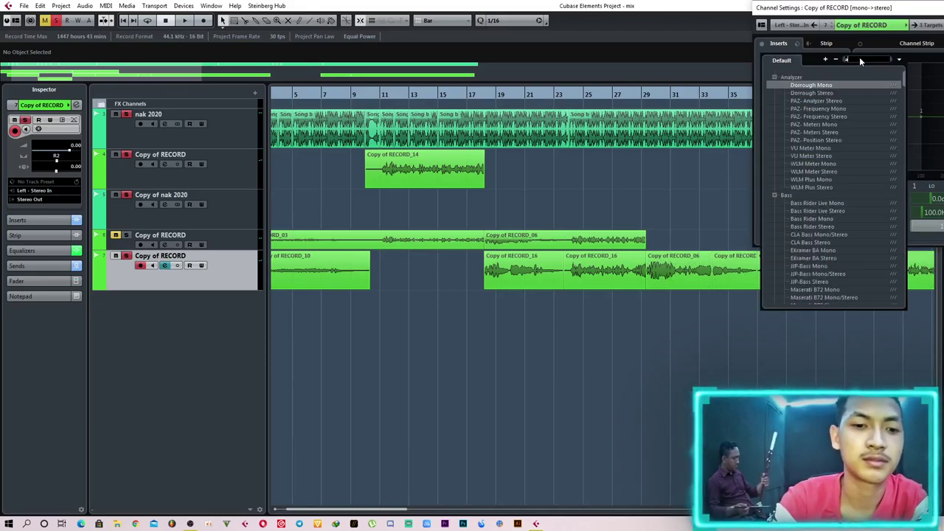
{"action": "type", "text": "to"}
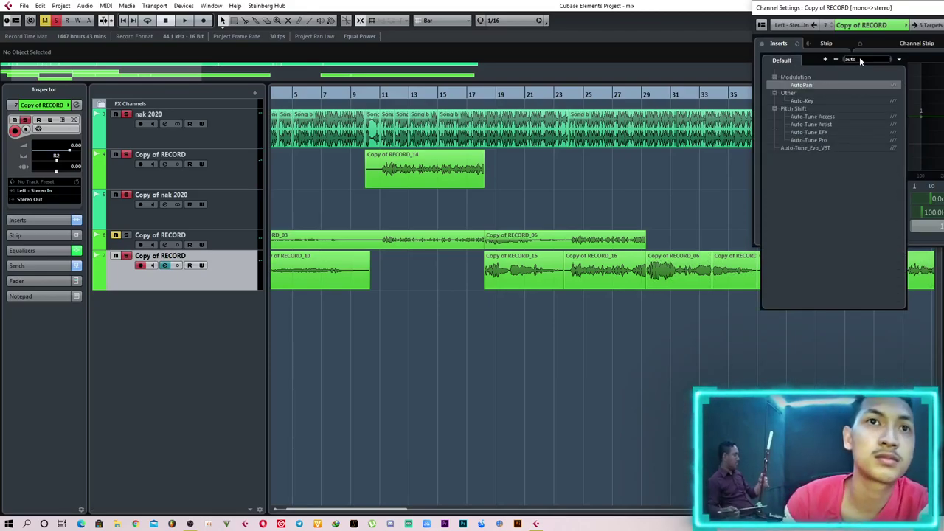
{"action": "left_click", "coordinate": [826, 138]}
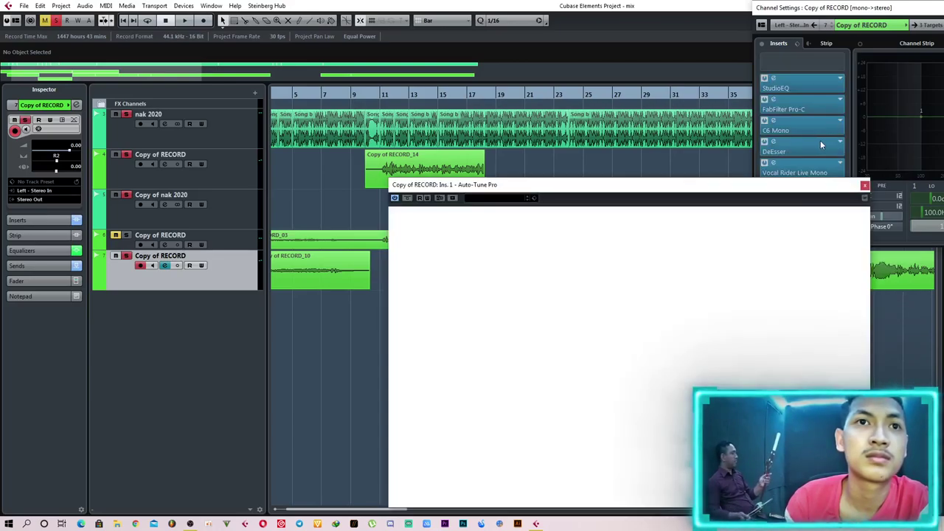
Set Auto-Tune Pro to the D minor scale with a retune speed of 46, and close the plug-in and channel settings.
{"action": "left_click", "coordinate": [581, 226]}
{"action": "left_click", "coordinate": [581, 216]}
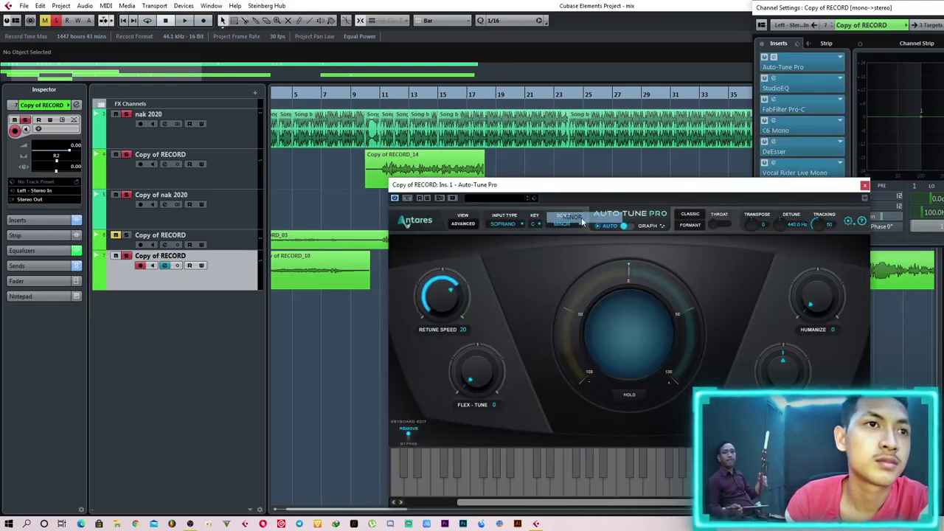
{"action": "left_click", "coordinate": [535, 224]}
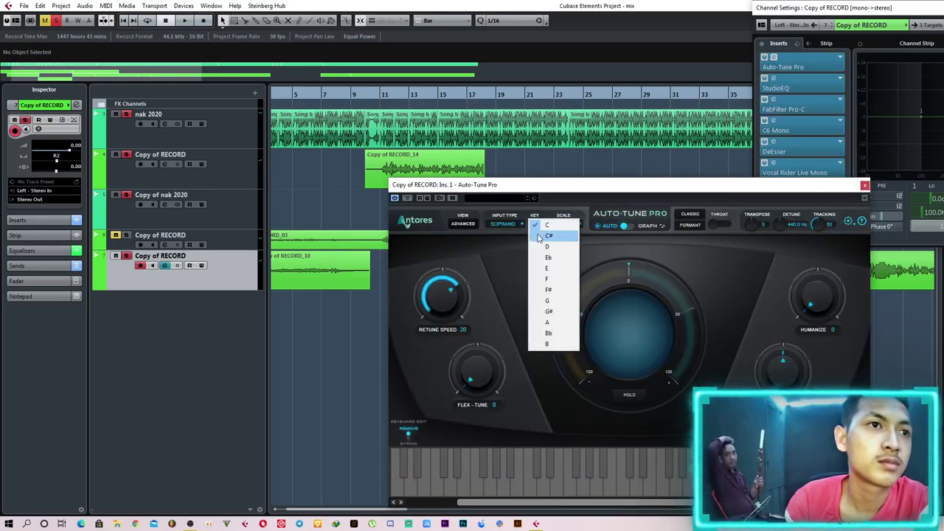
{"action": "left_click", "coordinate": [546, 247]}
{"action": "left_click_drag", "start_coordinate": [444, 297], "coordinate": [444, 295]}
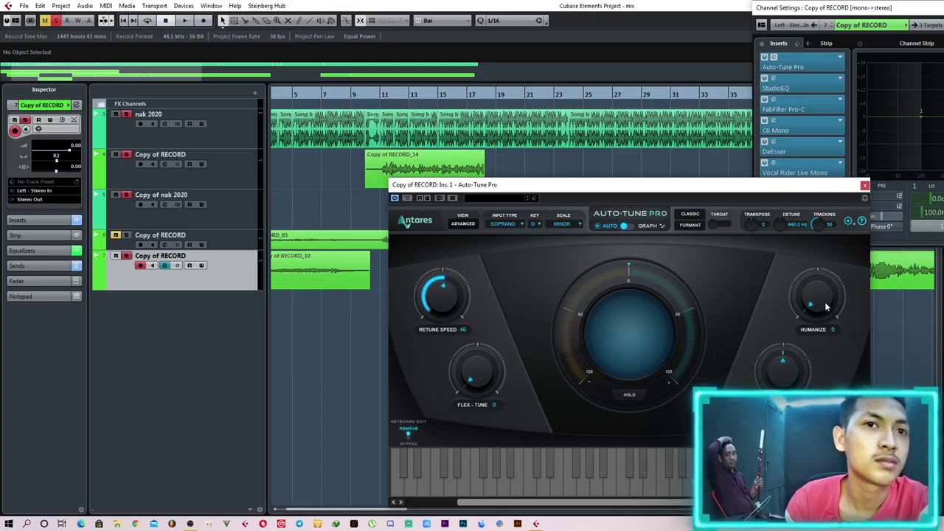
{"action": "left_click", "coordinate": [863, 186]}
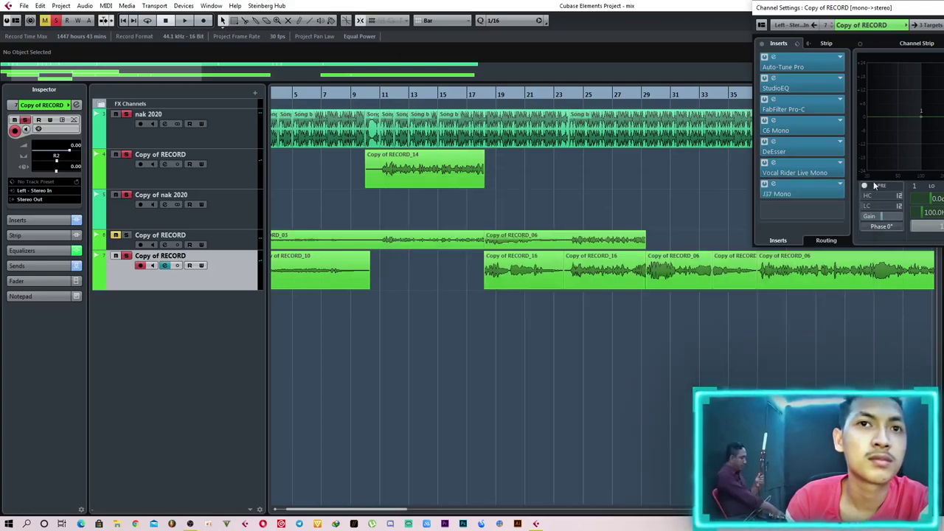
{"action": "key", "text": "ctrl+w"}
Play the arrangement from the start and check the insert chain of the lowest Copy of RECORD track during playback.
{"action": "key", "text": "g"}
{"action": "key", "text": "g"}
{"action": "key", "text": "g"}
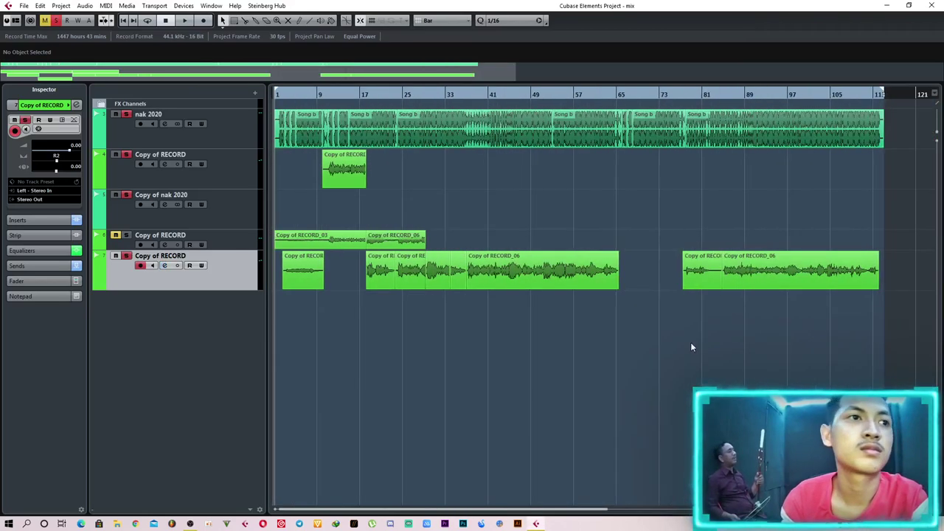
{"action": "key", "text": "space"}
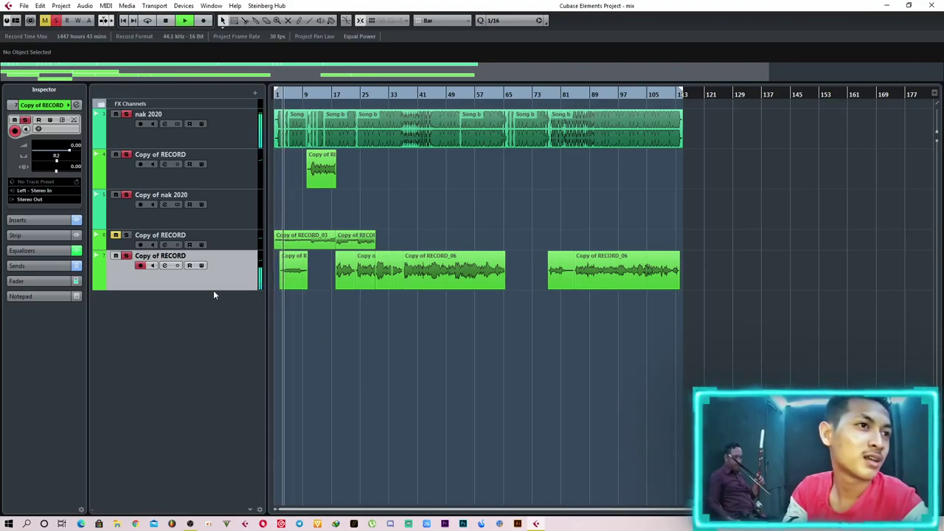
{"action": "left_click", "coordinate": [164, 266]}
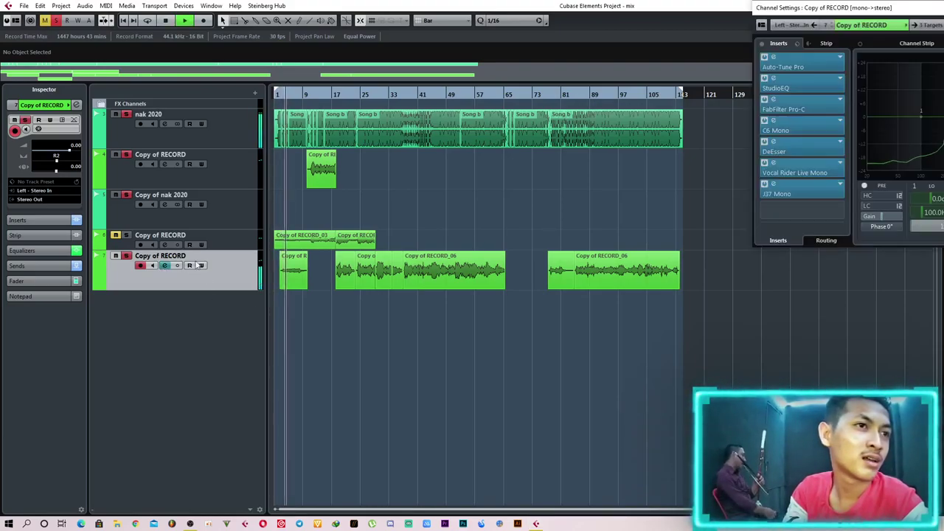
{"action": "left_click", "coordinate": [943, 7]}
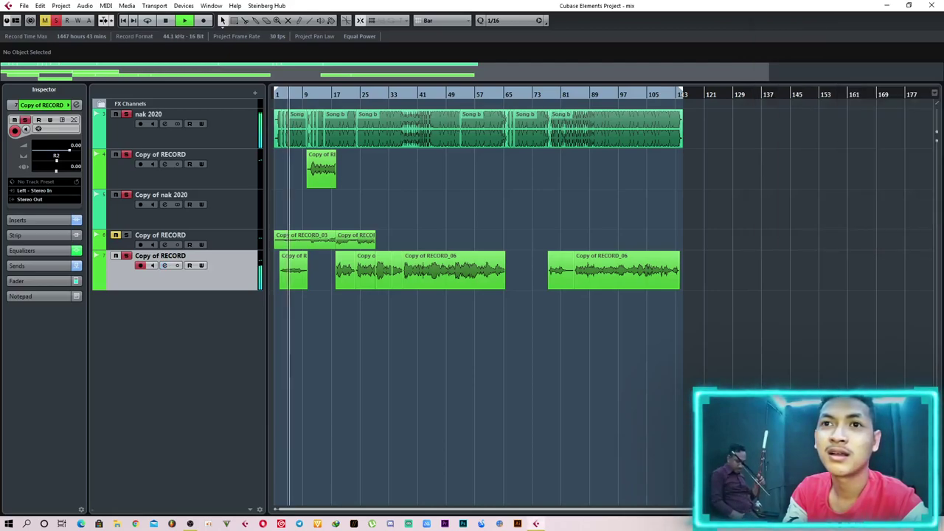
{"action": "key", "text": "space"}
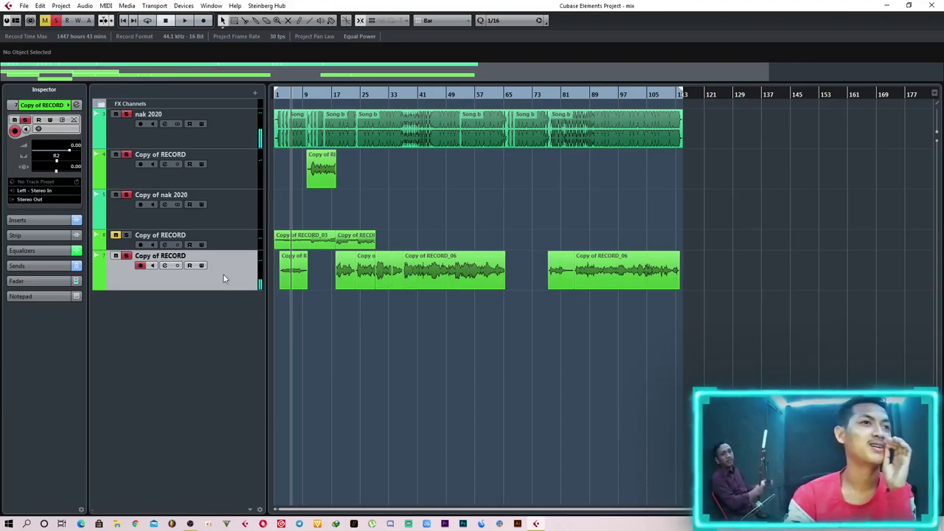
Review the inserts of the upper Copy of RECORD track and move the lowest Copy of RECORD track directly below it.
{"action": "left_click", "coordinate": [182, 171]}
{"action": "left_click", "coordinate": [166, 165]}
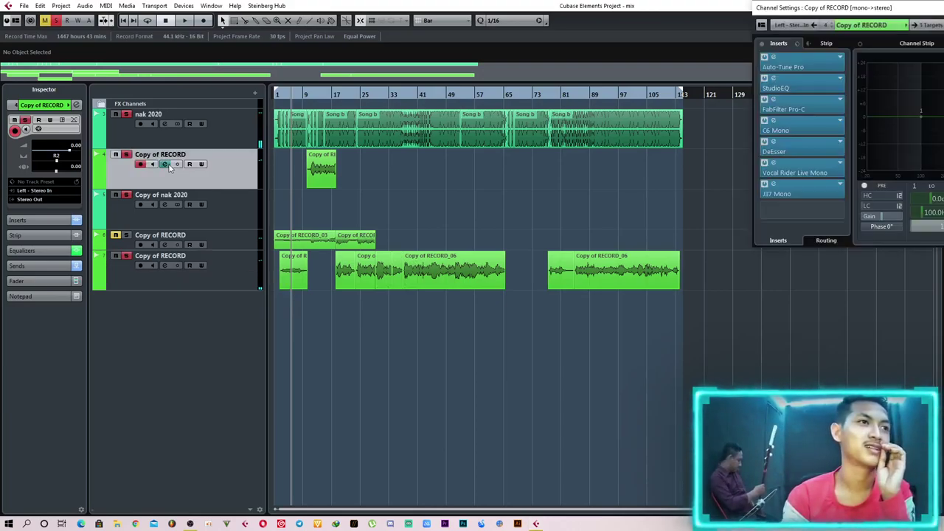
{"action": "left_click", "coordinate": [943, 8]}
{"action": "left_click_drag", "start_coordinate": [216, 274], "coordinate": [221, 203]}
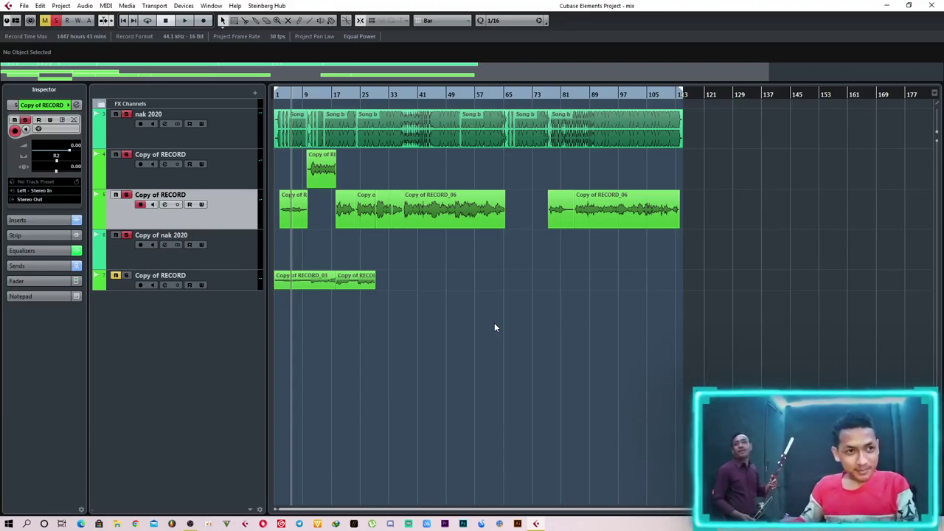
Audition the opening vocals from the project start, replaying them from about bar 6 and again from bar 1.
{"action": "left_click_drag", "start_coordinate": [281, 95], "coordinate": [262, 95]}
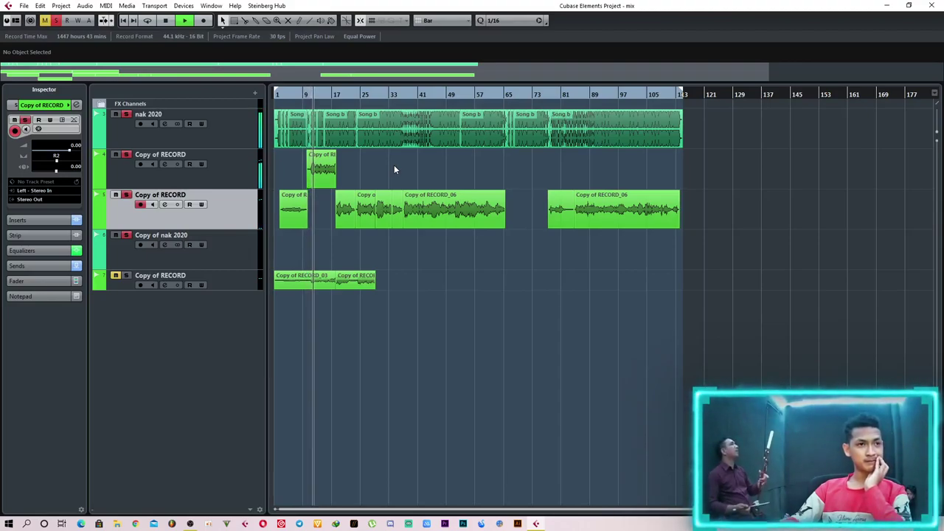
{"action": "key", "text": "space"}
{"action": "left_click_drag", "start_coordinate": [317, 98], "coordinate": [293, 98]}
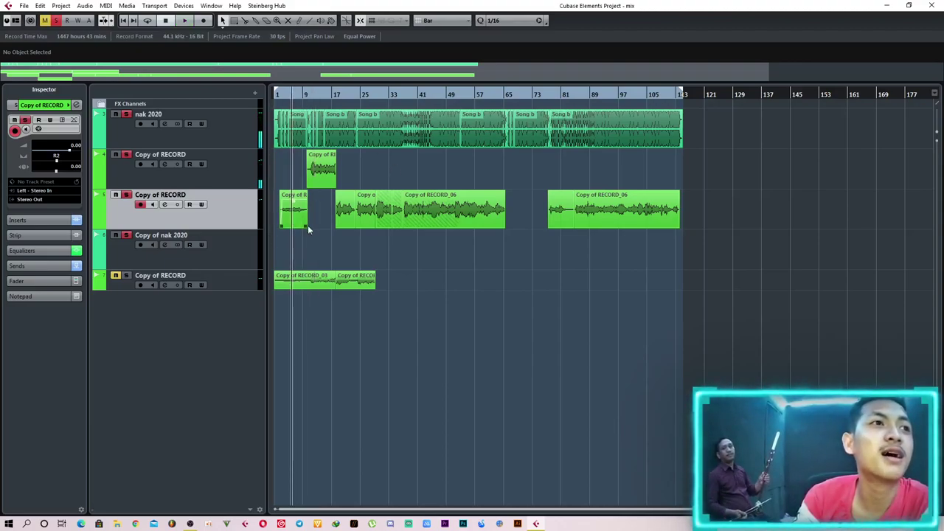
{"action": "key", "text": "space"}
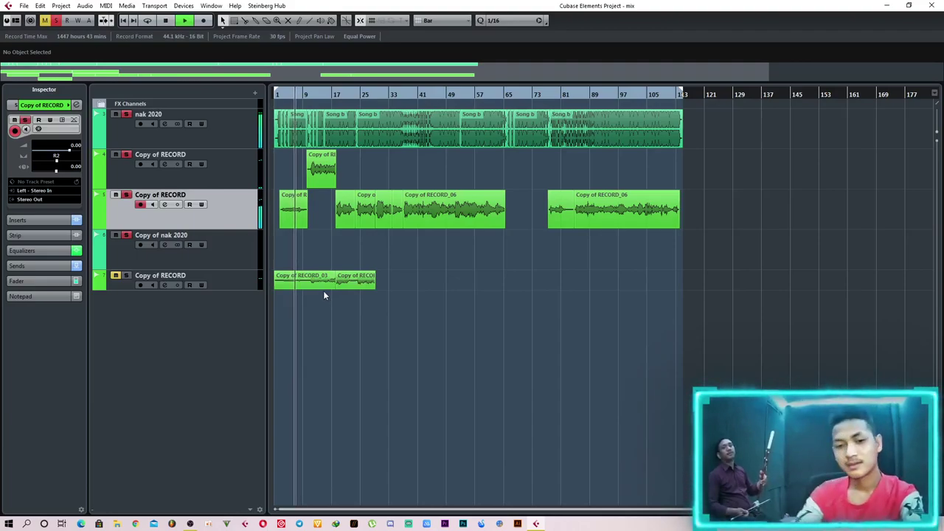
{"action": "left_click", "coordinate": [275, 99]}
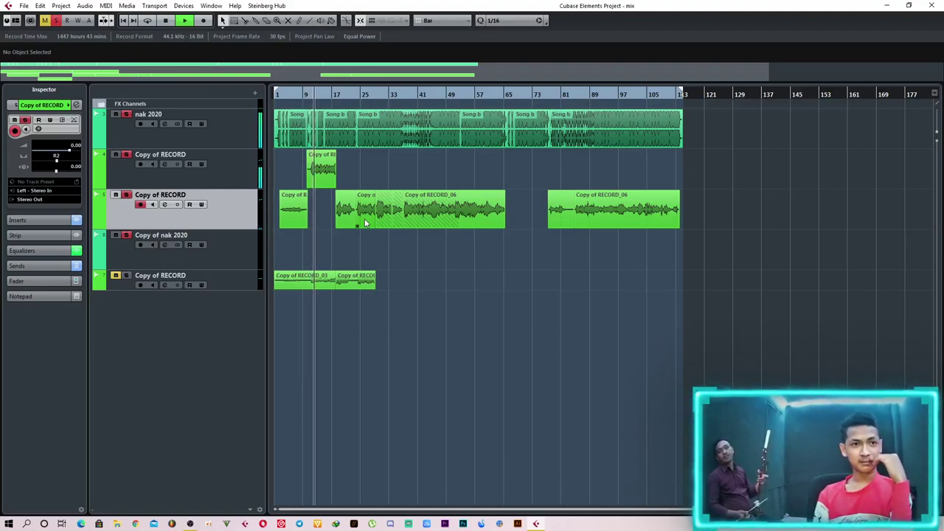
{"action": "key", "text": "space"}
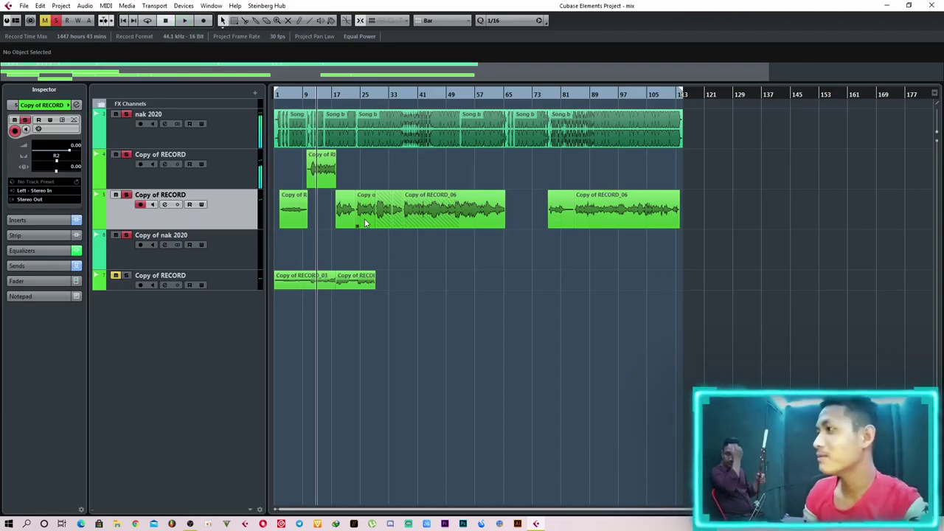
{"action": "left_click", "coordinate": [230, 169]}
{"action": "left_click", "coordinate": [234, 214]}
{"action": "left_click", "coordinate": [234, 173]}
{"action": "left_click", "coordinate": [237, 210]}
{"action": "left_click", "coordinate": [243, 186]}
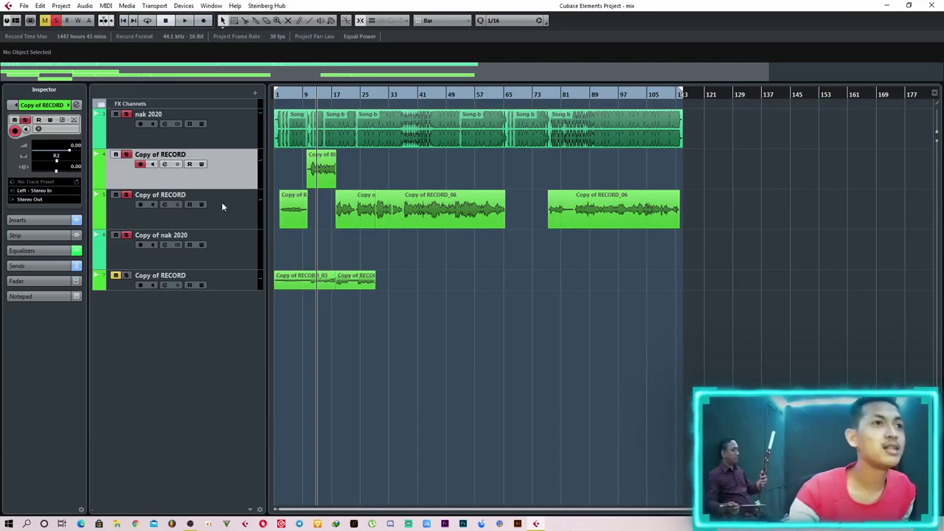
{"action": "left_click", "coordinate": [228, 211]}
{"action": "left_click_drag", "start_coordinate": [295, 96], "coordinate": [265, 103]}
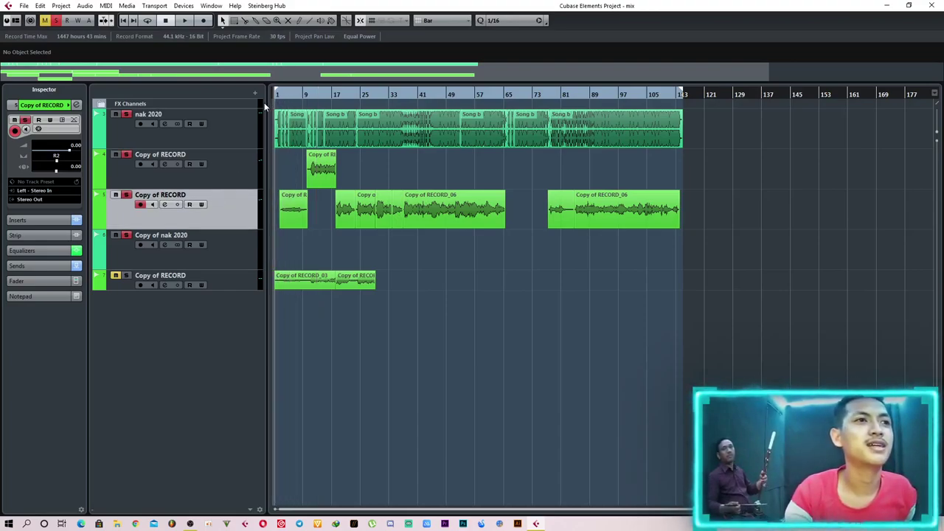
{"action": "left_click", "coordinate": [234, 180]}
{"action": "left_click", "coordinate": [221, 212]}
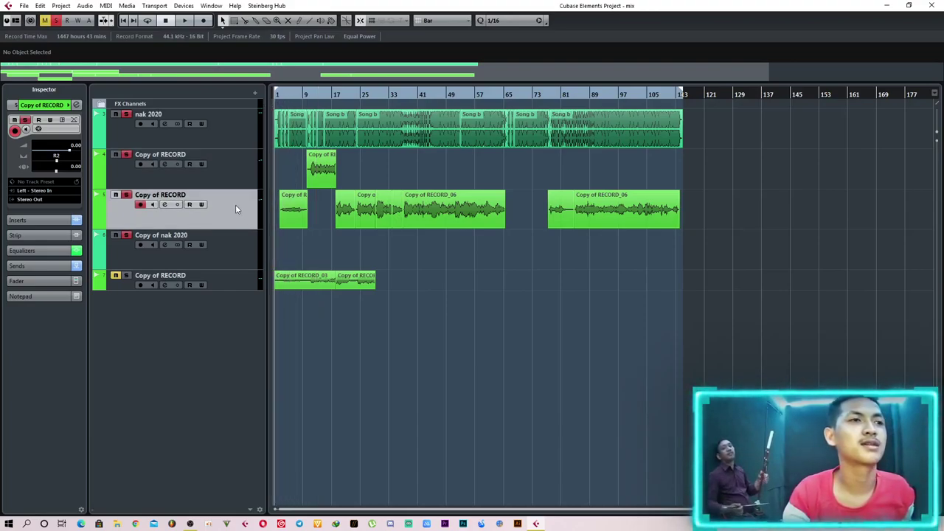
{"action": "left_click", "coordinate": [230, 173]}
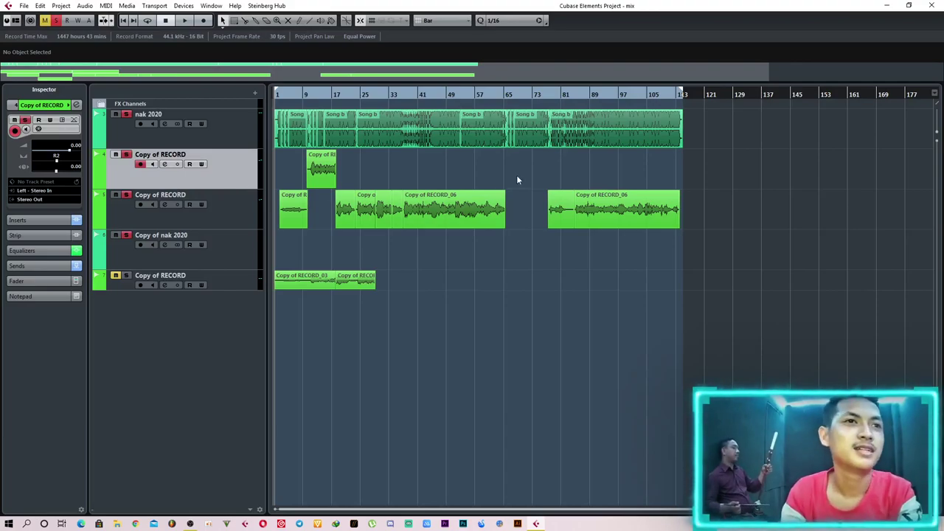
Play the vocal section from about bar 34, and return the playhead to the project start.
{"action": "left_click_drag", "start_coordinate": [501, 97], "coordinate": [396, 144]}
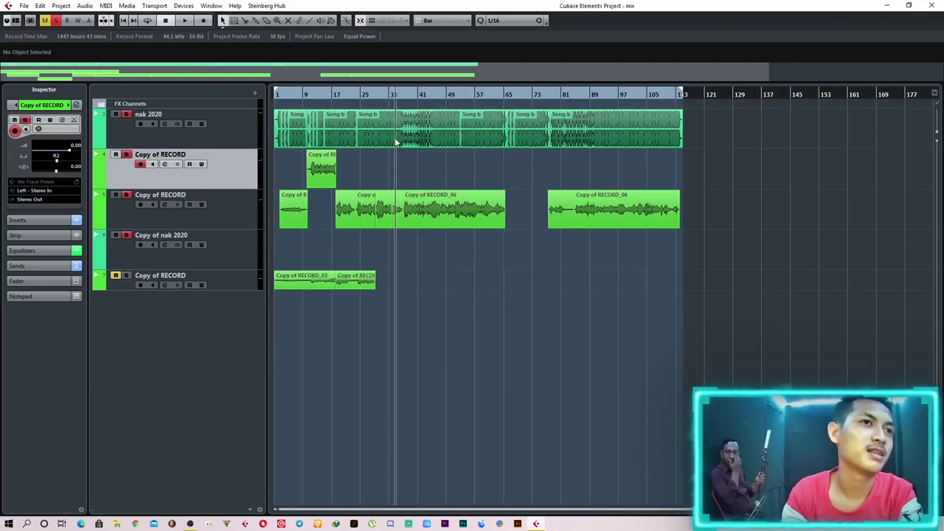
{"action": "scroll", "coordinate": [396, 269], "scroll_direction": "up", "scroll_amount": 4}
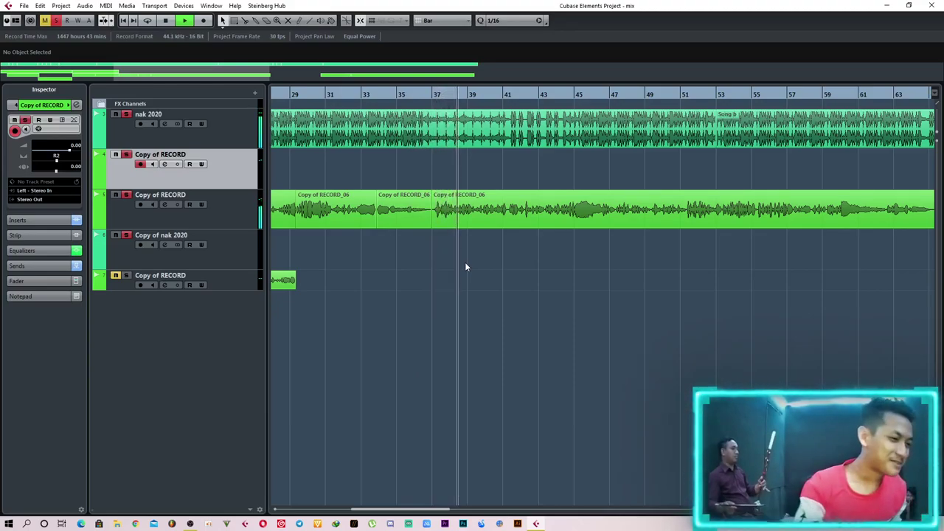
{"action": "key", "text": "space"}
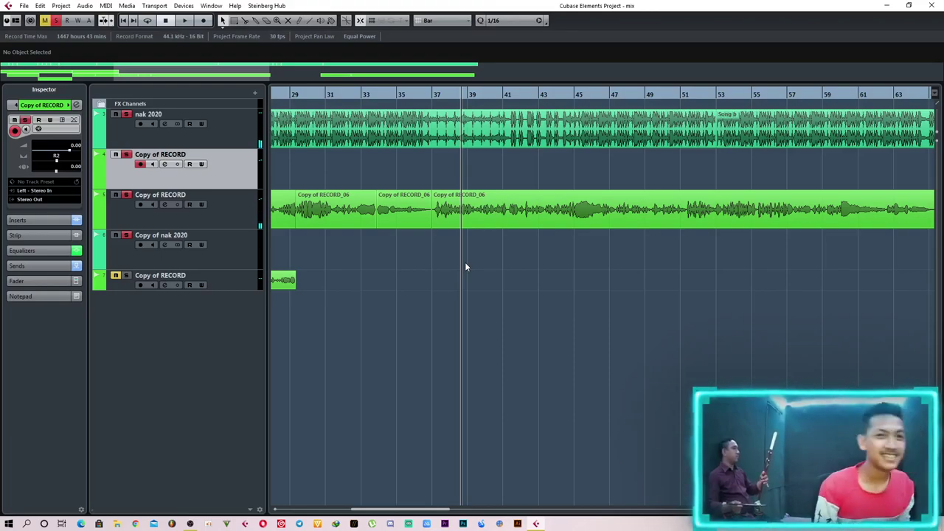
{"action": "scroll", "coordinate": [488, 268], "scroll_direction": "down", "scroll_amount": 3, "text": "ctrl"}
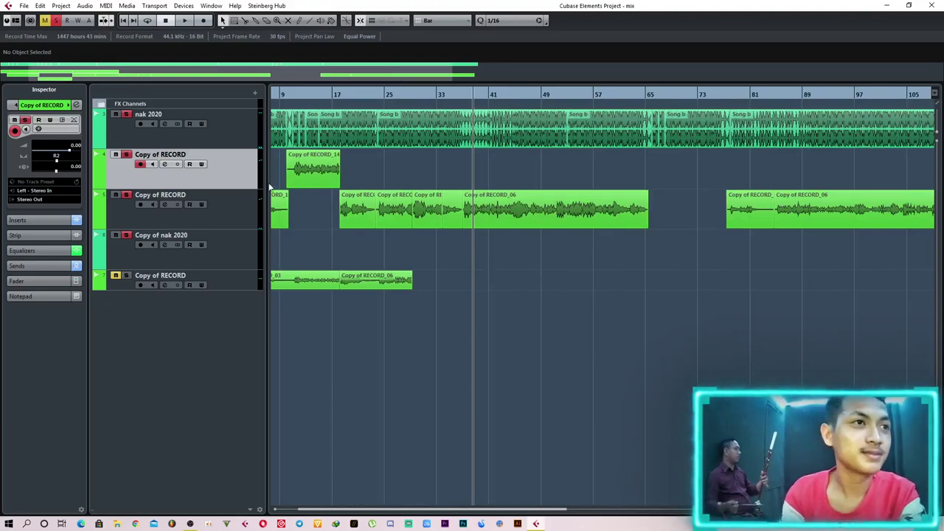
{"action": "left_click_drag", "start_coordinate": [335, 96], "coordinate": [138, 144]}
Duplicate the upper Copy of RECORD track.
{"action": "right_click", "coordinate": [251, 175]}
{"action": "left_click", "coordinate": [275, 206]}
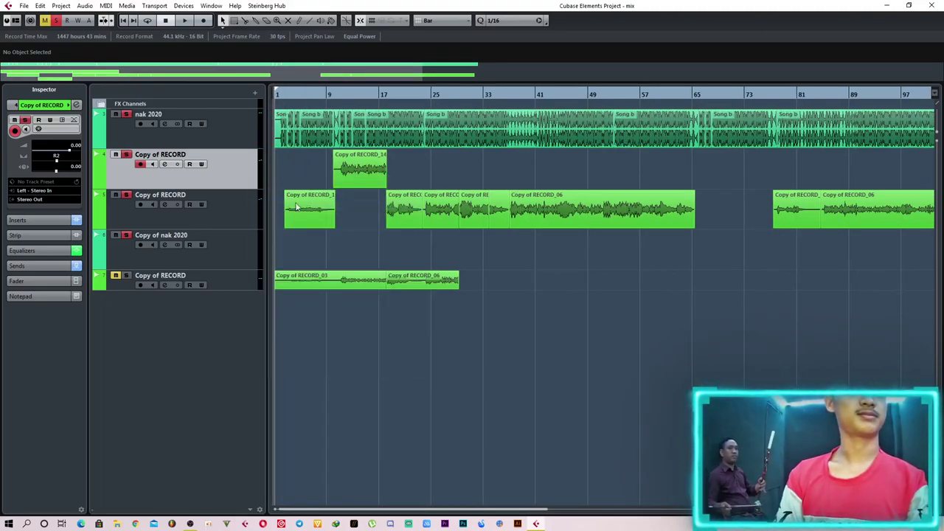
{"action": "scroll", "coordinate": [336, 207], "scroll_direction": "down", "scroll_amount": 2, "text": "ctrl"}
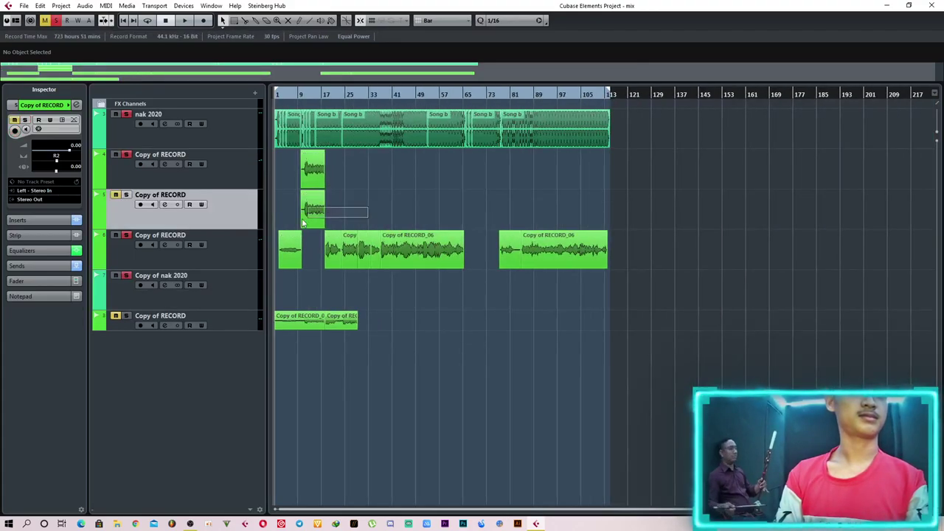
Delete the clip on the duplicated track and remove that track from the project.
{"action": "left_click_drag", "start_coordinate": [306, 223], "coordinate": [299, 223]}
{"action": "key", "text": "Delete"}
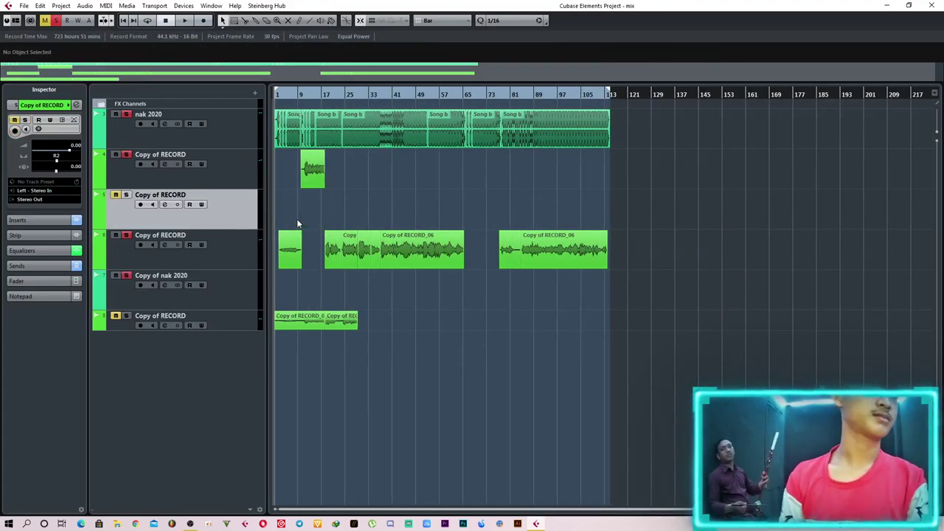
{"action": "right_click", "coordinate": [247, 213]}
{"action": "left_click", "coordinate": [282, 252]}
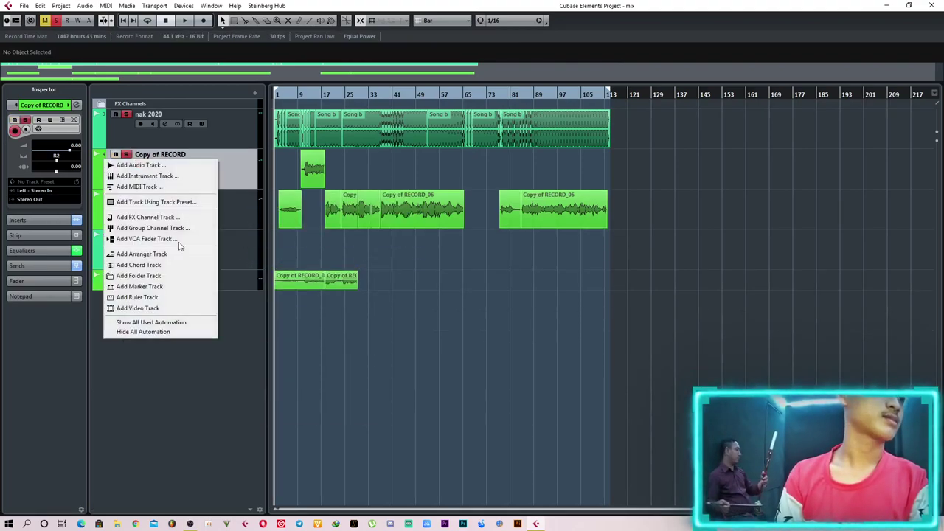
Add one mono audio track and place it at the end of the track list.
{"action": "left_click", "coordinate": [140, 165]}
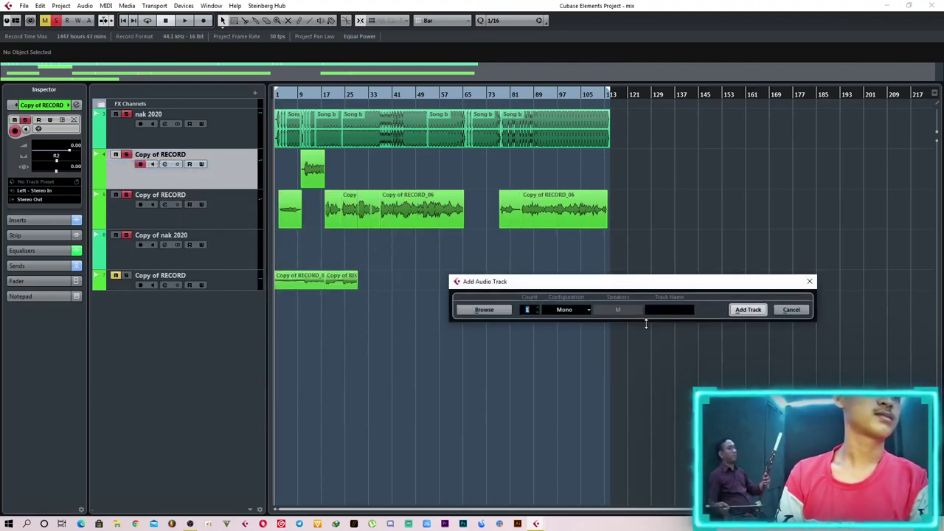
{"action": "left_click", "coordinate": [748, 310]}
{"action": "left_click_drag", "start_coordinate": [236, 210], "coordinate": [221, 342]}
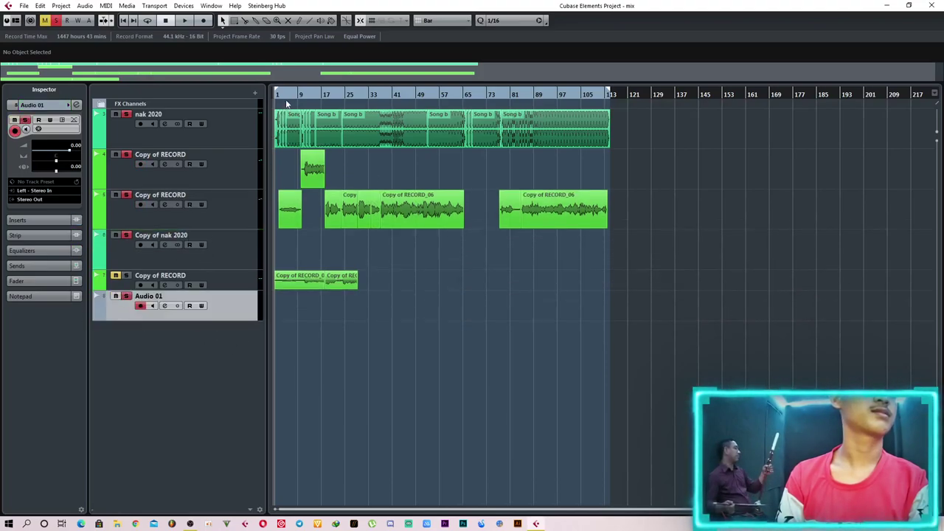
Play the opening bars and remove the lowest, muted Copy of RECORD track from the project.
{"action": "key", "text": "space"}
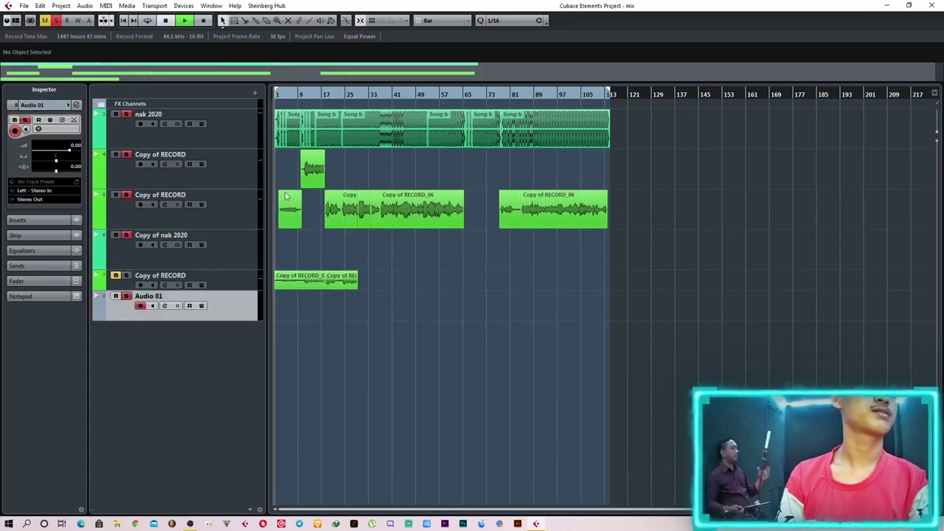
{"action": "right_click", "coordinate": [236, 286]}
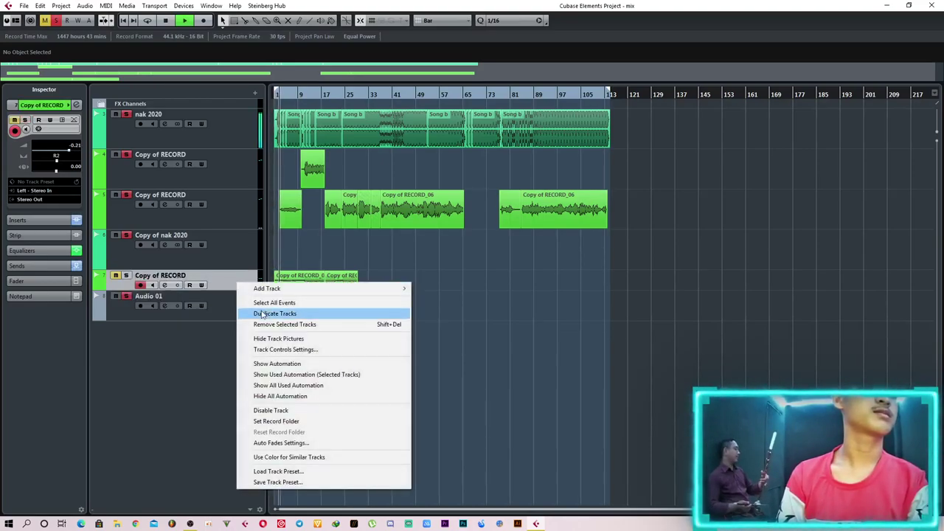
{"action": "left_click", "coordinate": [272, 326]}
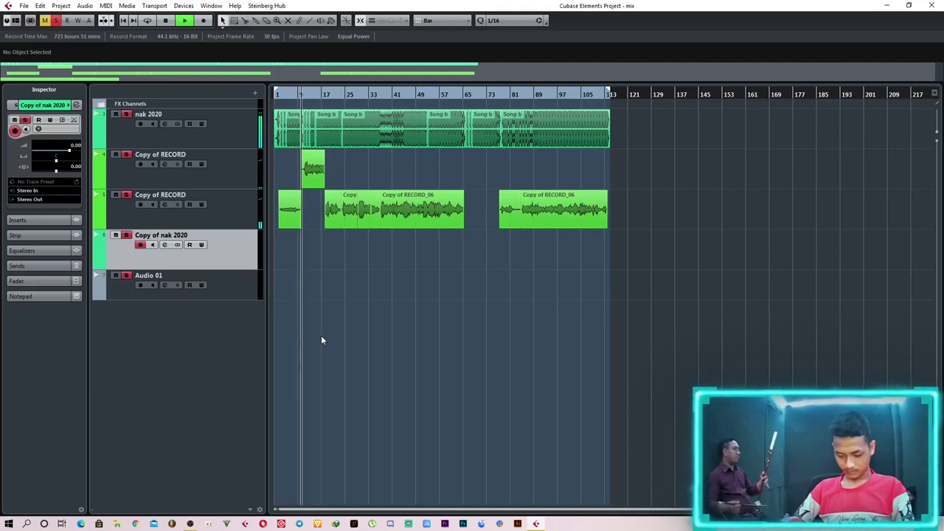
{"action": "key", "text": "space"}
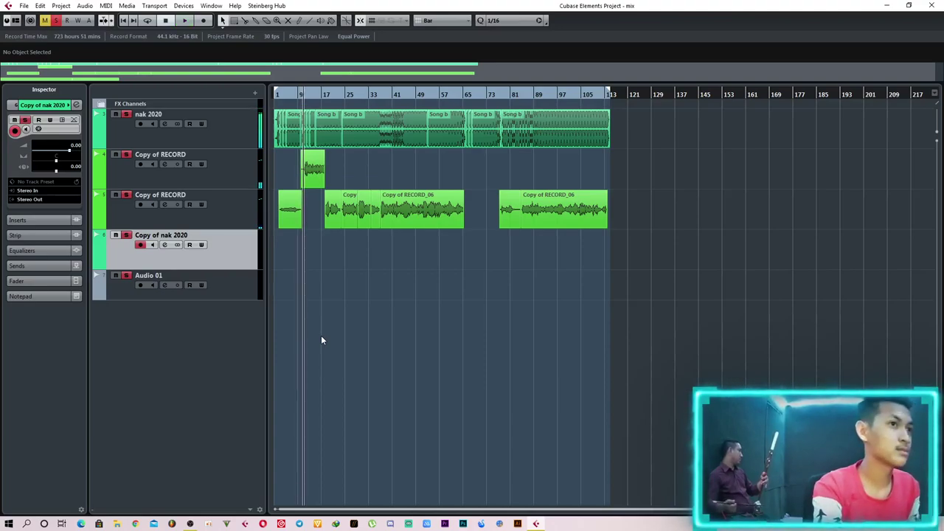
Mute the lower remaining Copy of RECORD track and audition the opening section from the project start.
{"action": "left_click", "coordinate": [115, 195]}
{"action": "key", "text": "Home"}
{"action": "key", "text": "space"}
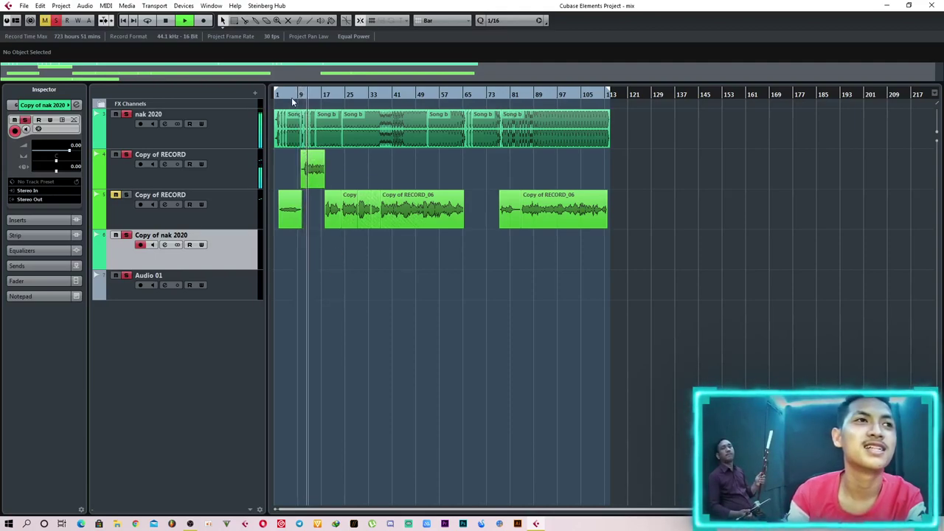
{"action": "left_click_drag", "start_coordinate": [285, 95], "coordinate": [274, 95]}
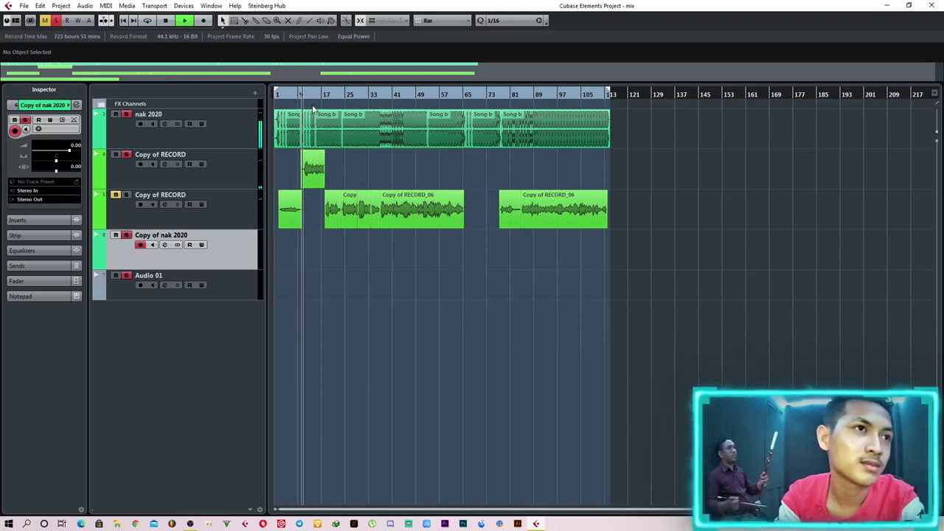
{"action": "key", "text": "space"}
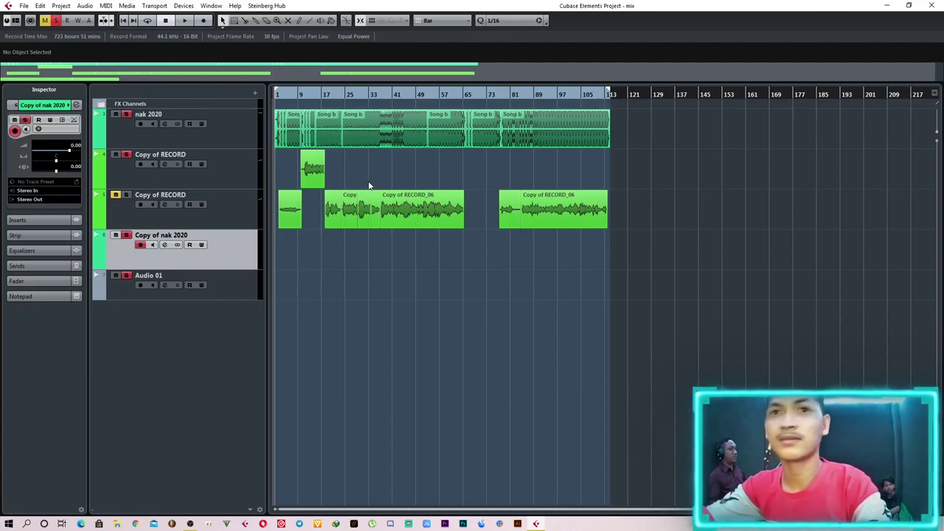
Enable the metronome click and play the project's opening bars to check it.
{"action": "key", "text": "F2"}
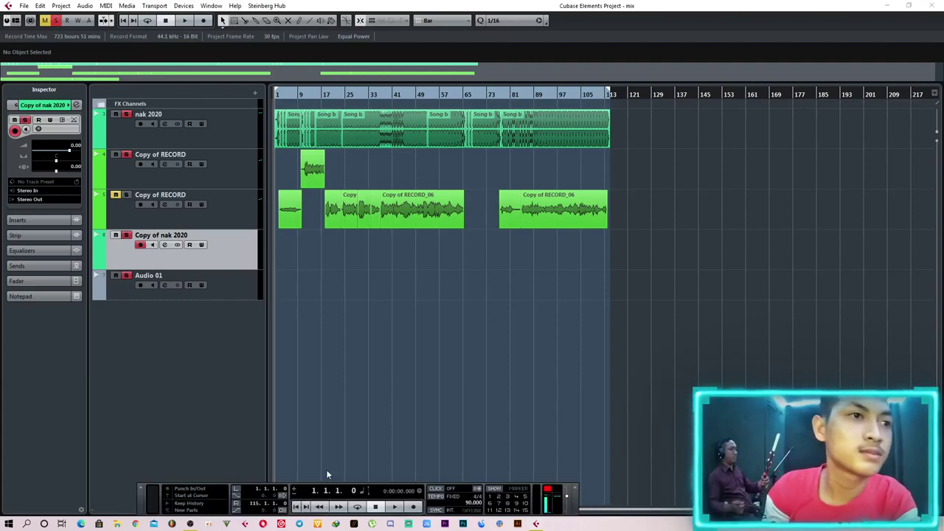
{"action": "left_click", "coordinate": [441, 498]}
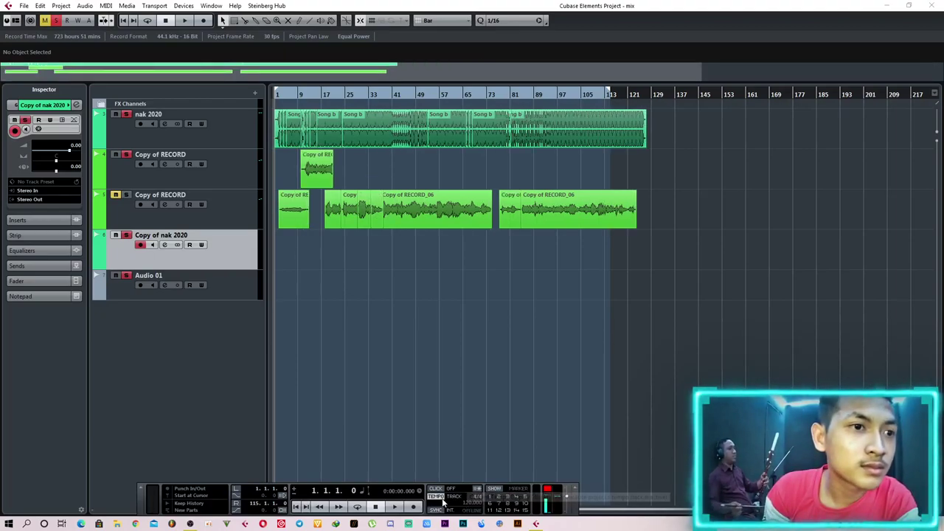
{"action": "left_click", "coordinate": [443, 498]}
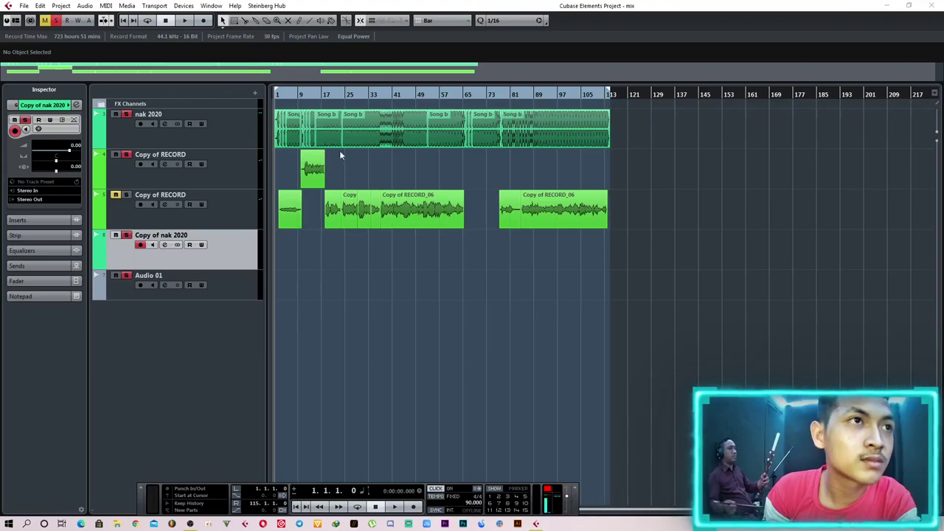
{"action": "key", "text": "space"}
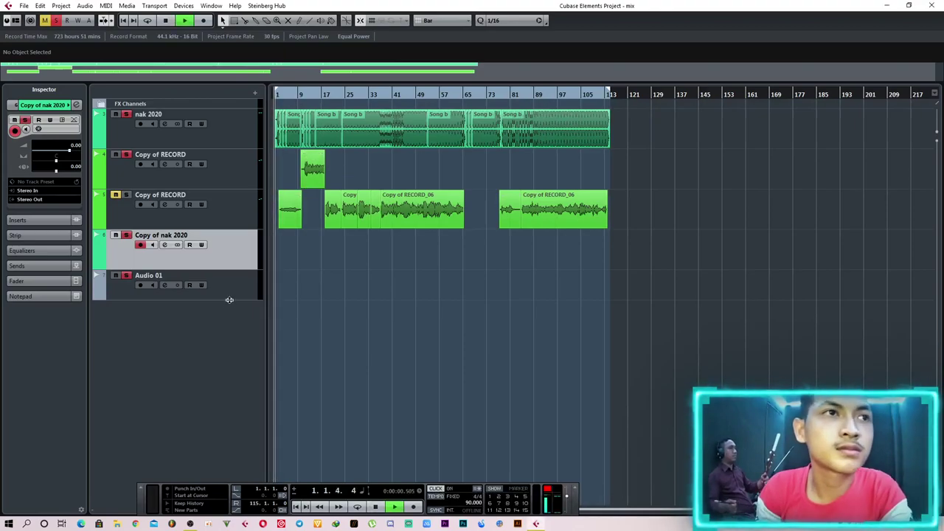
{"action": "key", "text": "h"}
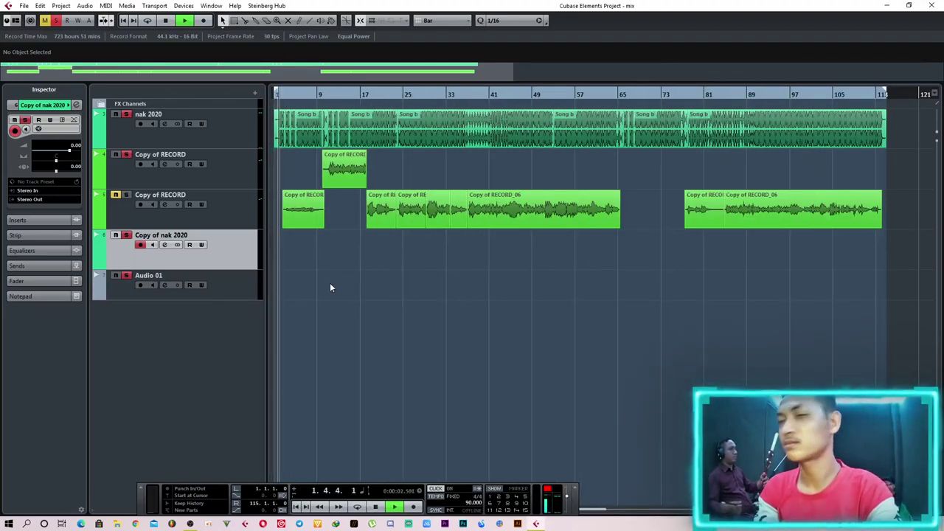
{"action": "key", "text": "space"}
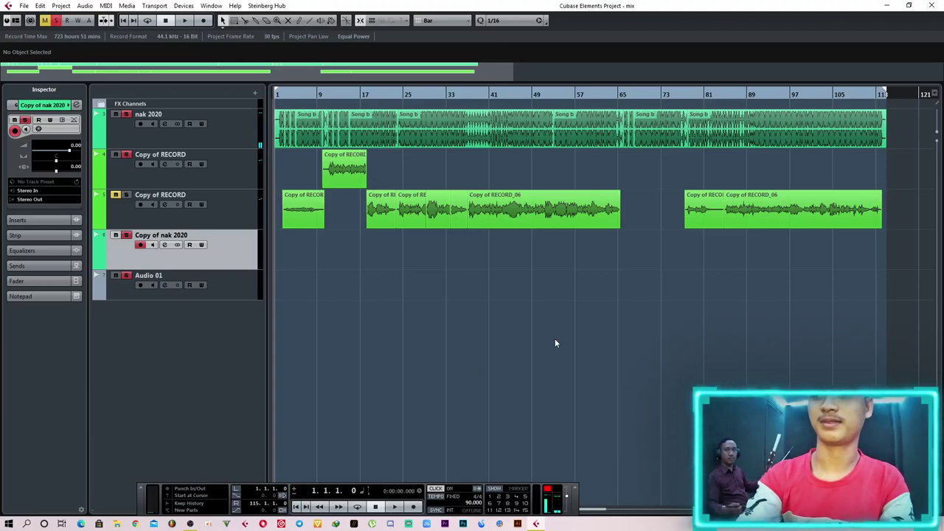
{"action": "key", "text": "KP_Multiply"}
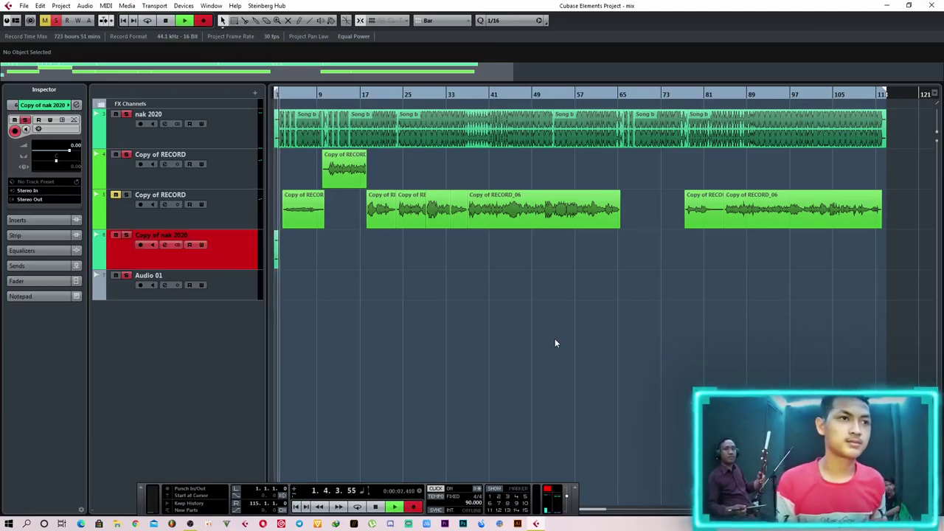
{"action": "key", "text": "space"}
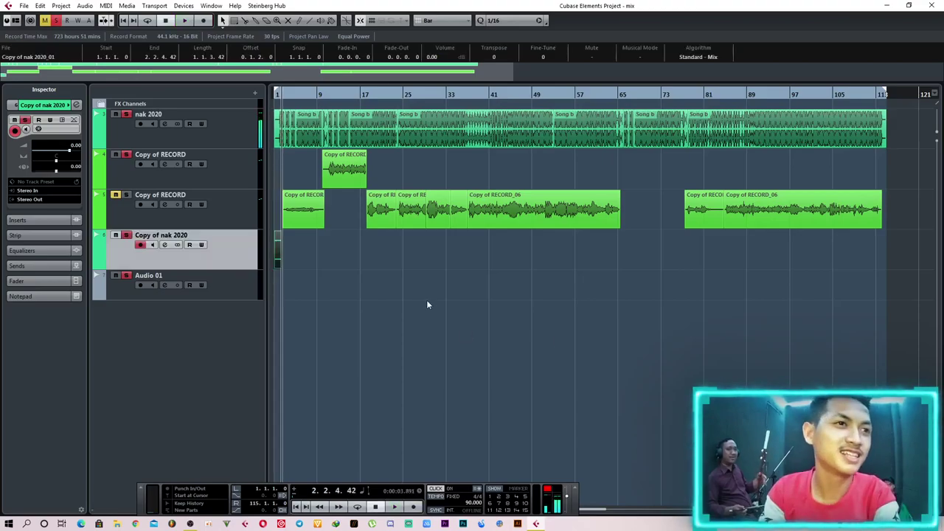
{"action": "key", "text": "Delete"}
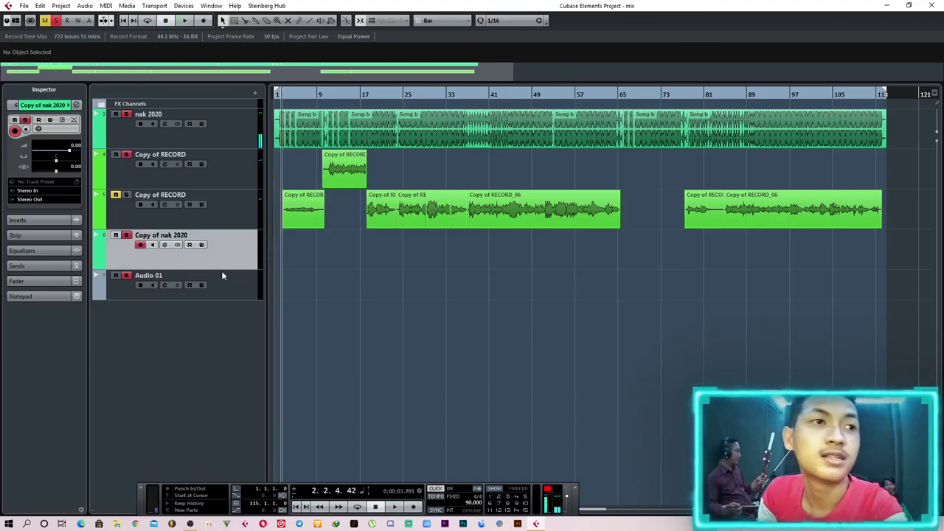
Remove the empty Copy of nak 2020 track from the project.
{"action": "right_click", "coordinate": [225, 255]}
{"action": "left_click", "coordinate": [208, 303]}
{"action": "right_click", "coordinate": [239, 248]}
{"action": "left_click", "coordinate": [642, 311]}
{"action": "key", "text": "g"}
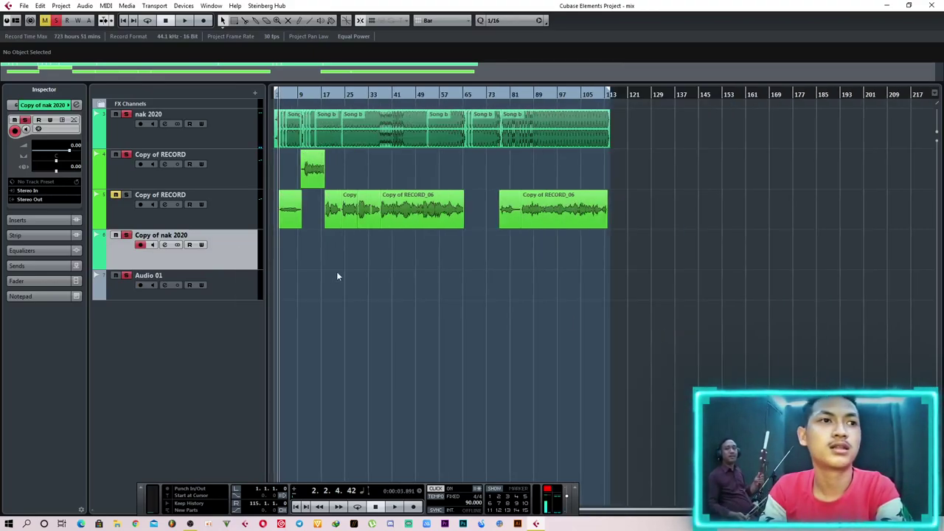
{"action": "right_click", "coordinate": [253, 251]}
{"action": "left_click", "coordinate": [281, 294]}
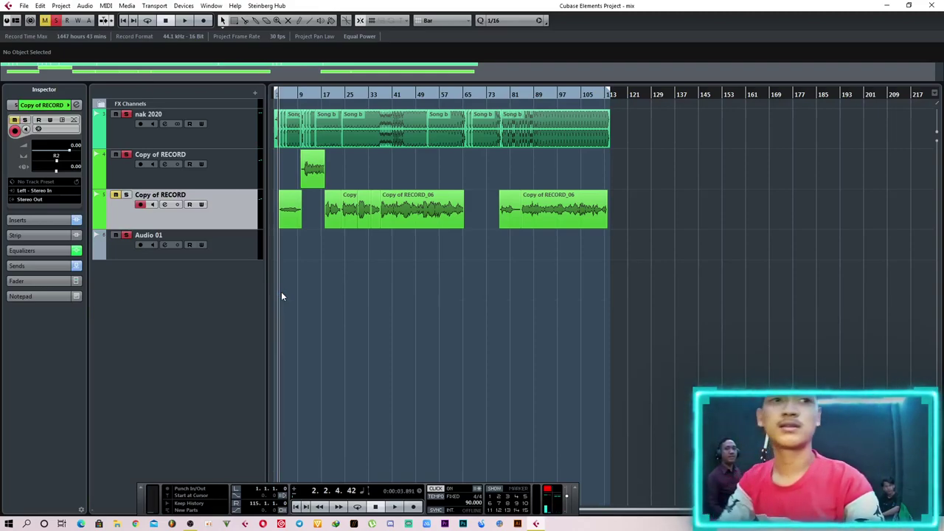
Record a take on the Audio 01 track from the project start to about bar 12.
{"action": "key", "text": "space"}
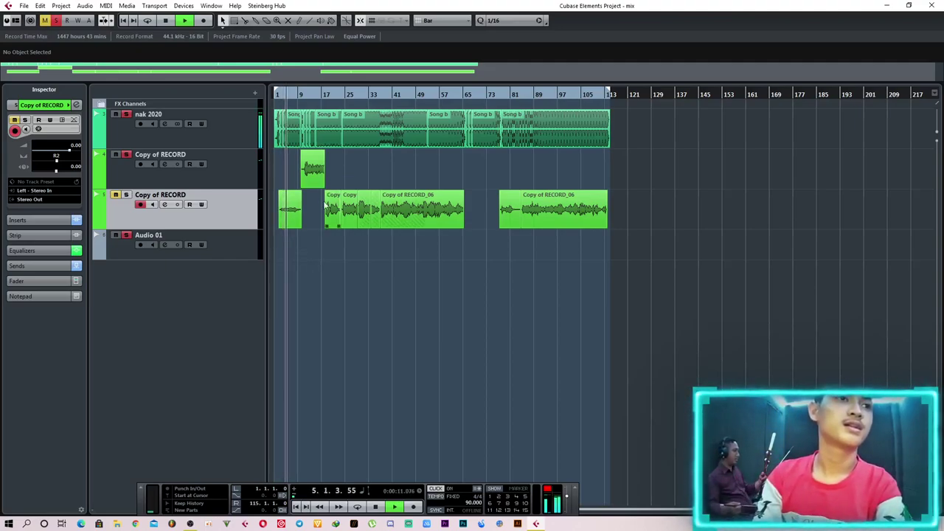
{"action": "key", "text": "space"}
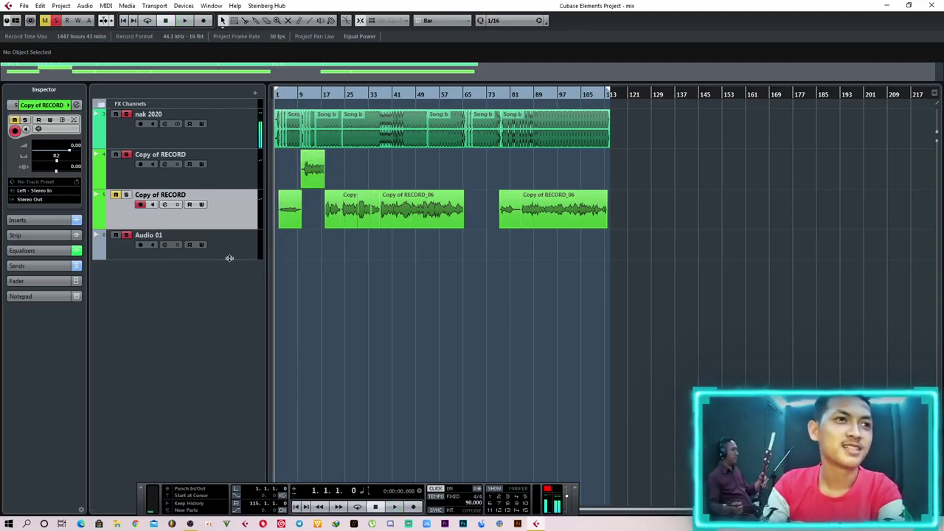
{"action": "left_click", "coordinate": [230, 248]}
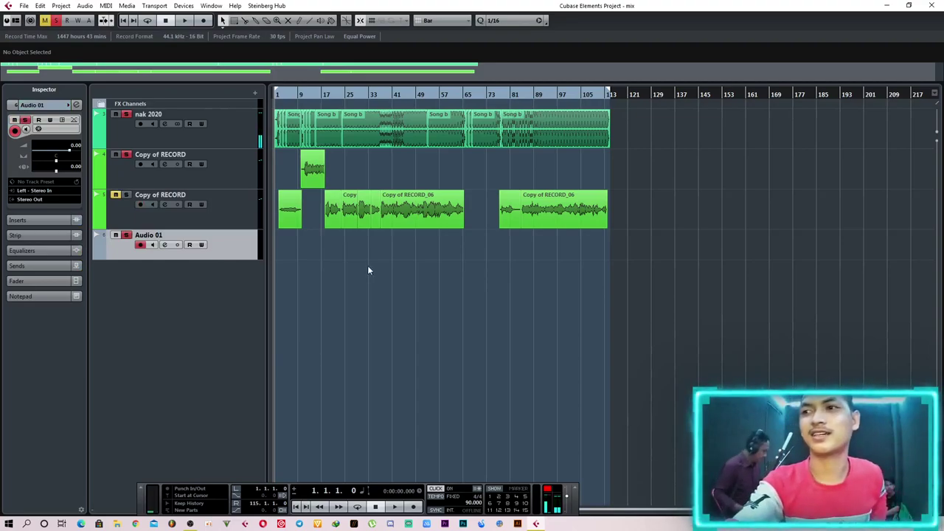
{"action": "key", "text": "KP_Multiply"}
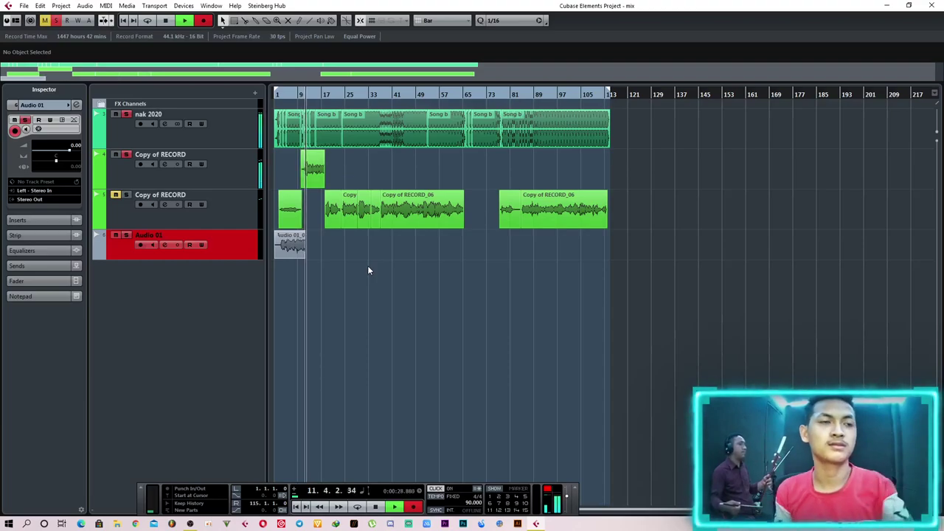
{"action": "key", "text": "space"}
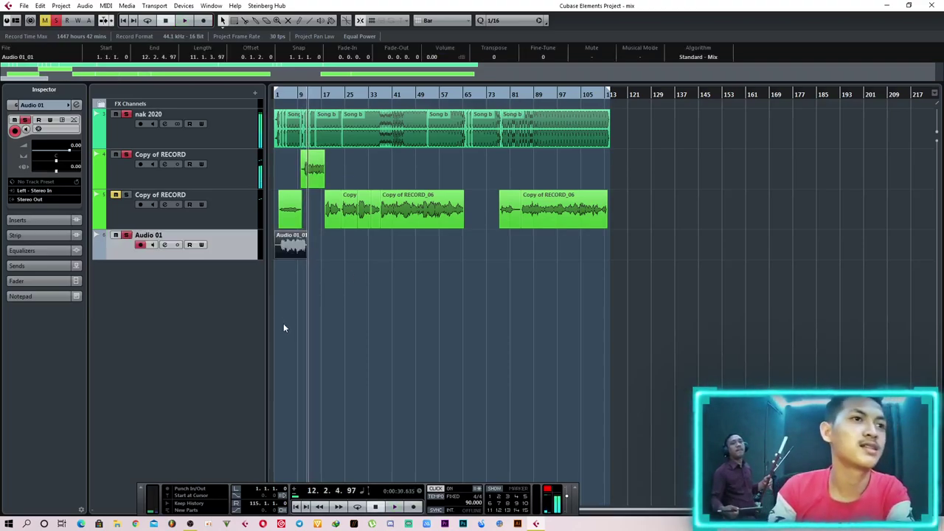
{"action": "scroll", "coordinate": [285, 324], "scroll_direction": "up", "scroll_amount": 5}
{"action": "scroll", "coordinate": [286, 328], "scroll_direction": "down", "scroll_amount": 5}
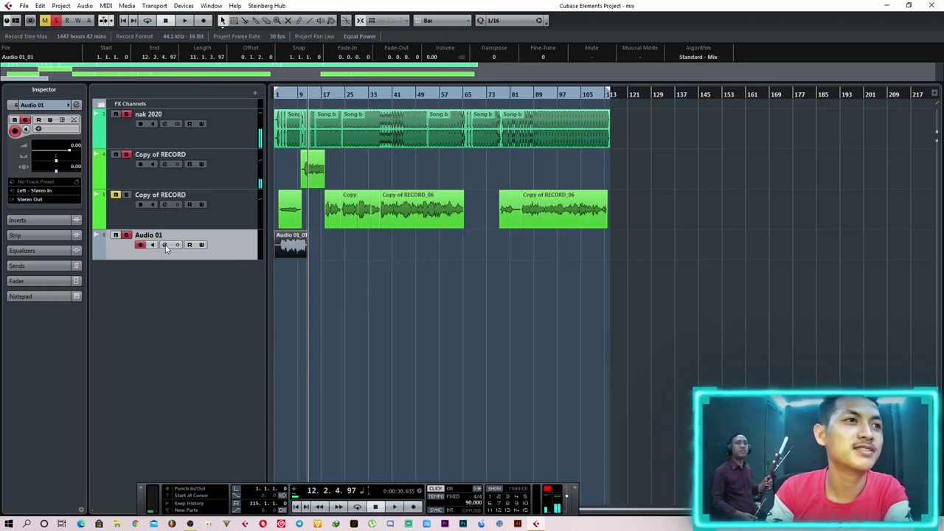
Set Audio 01's sends to -13.6 for FX 1-StereoDelay and -13.2 for FX 2-H-Reverb.
{"action": "left_click", "coordinate": [165, 244]}
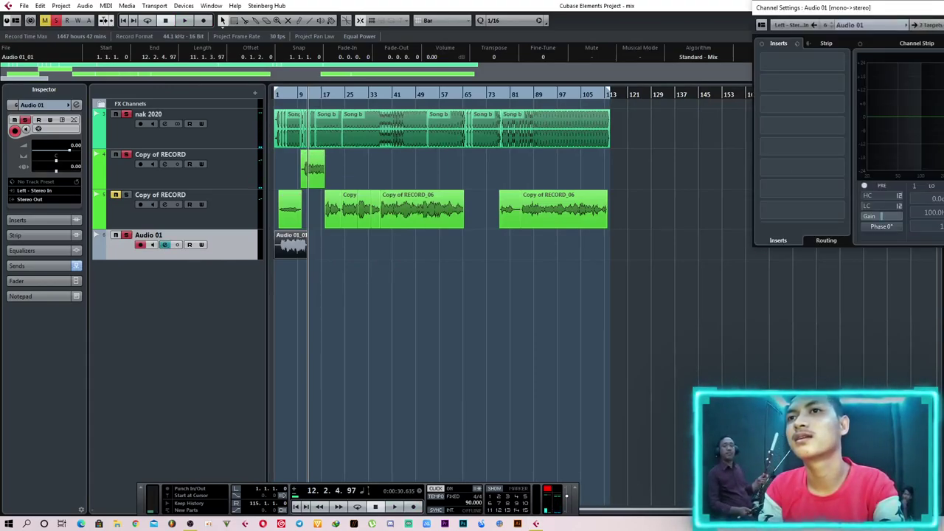
{"action": "left_click_drag", "start_coordinate": [885, 8], "coordinate": [419, 89]}
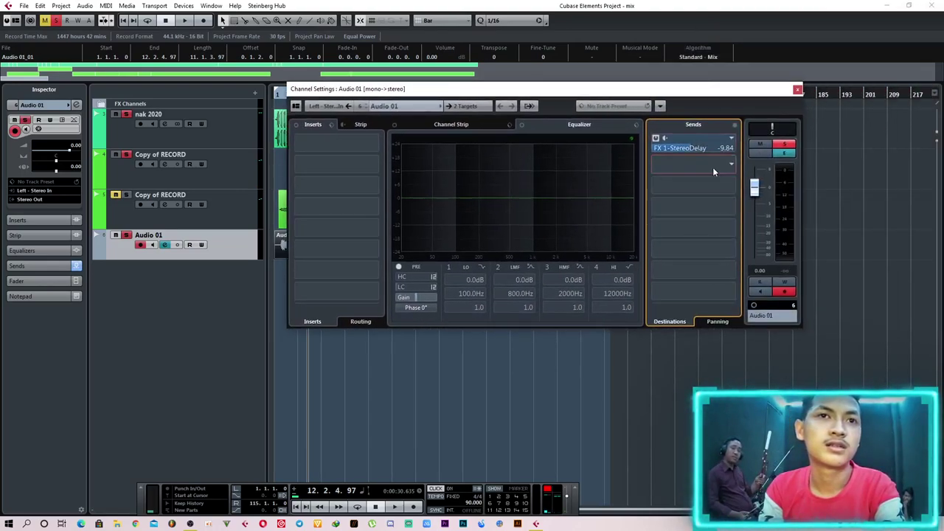
{"action": "left_click", "coordinate": [721, 164]}
{"action": "left_click", "coordinate": [704, 210]}
{"action": "left_click", "coordinate": [657, 160]}
{"action": "left_click_drag", "start_coordinate": [670, 168], "coordinate": [672, 149]}
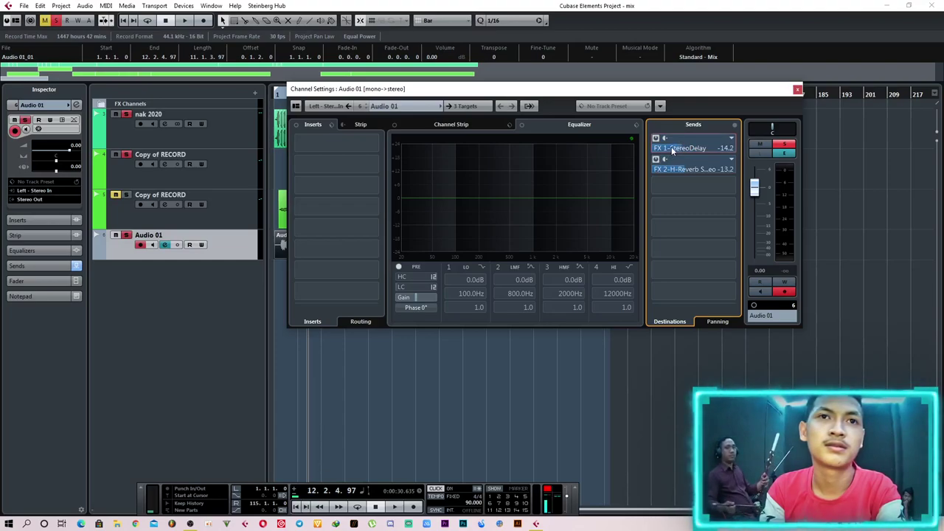
{"action": "left_click", "coordinate": [797, 90]}
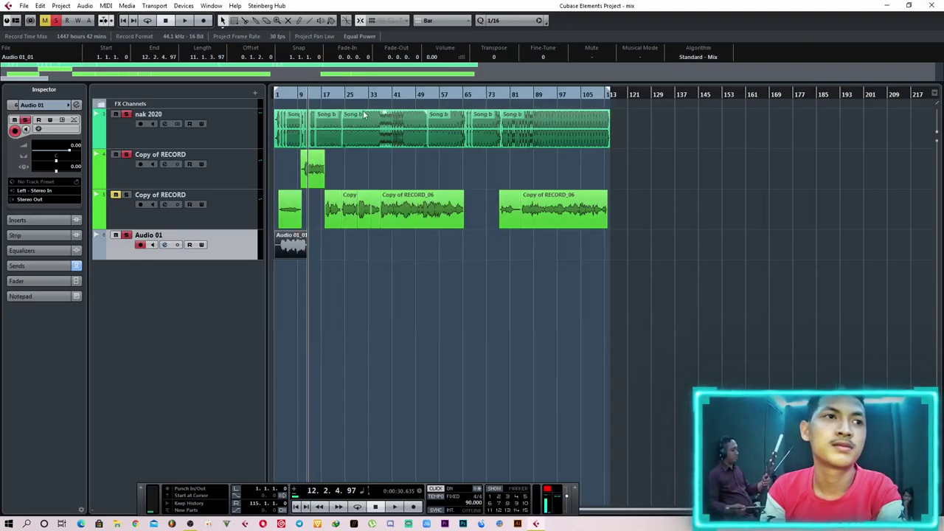
Play the recorded take from the project start and insert Pro-Q 3 in Audio 01's first insert slot.
{"action": "key", "text": "Home"}
{"action": "key", "text": "space"}
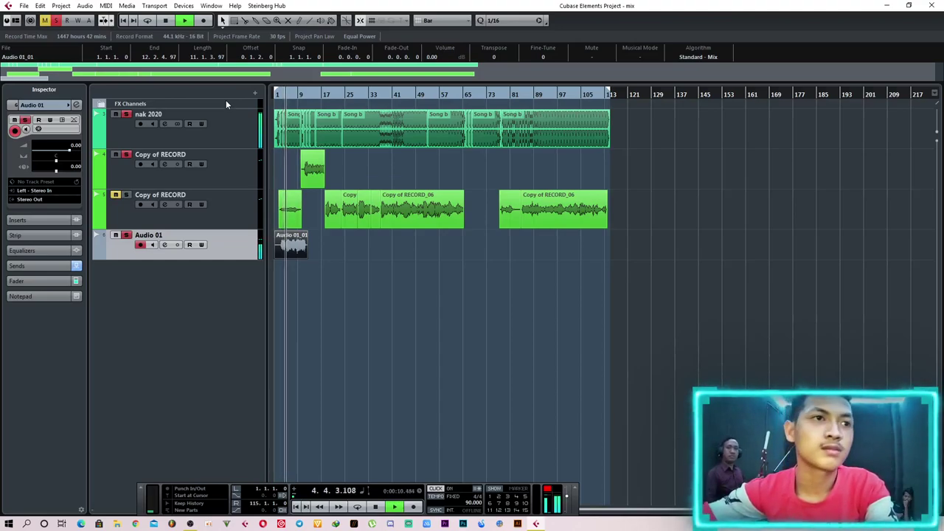
{"action": "left_click", "coordinate": [165, 245]}
{"action": "left_click", "coordinate": [361, 138]}
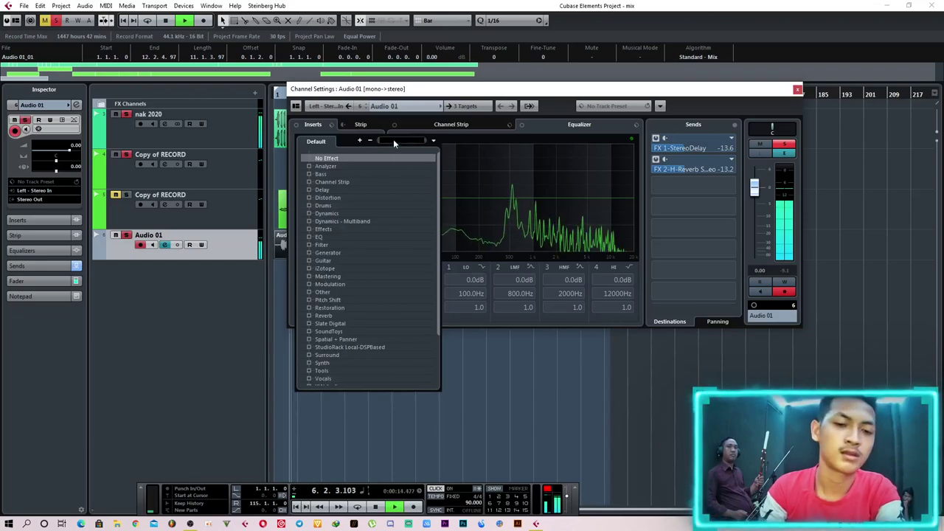
{"action": "type", "text": "pro"}
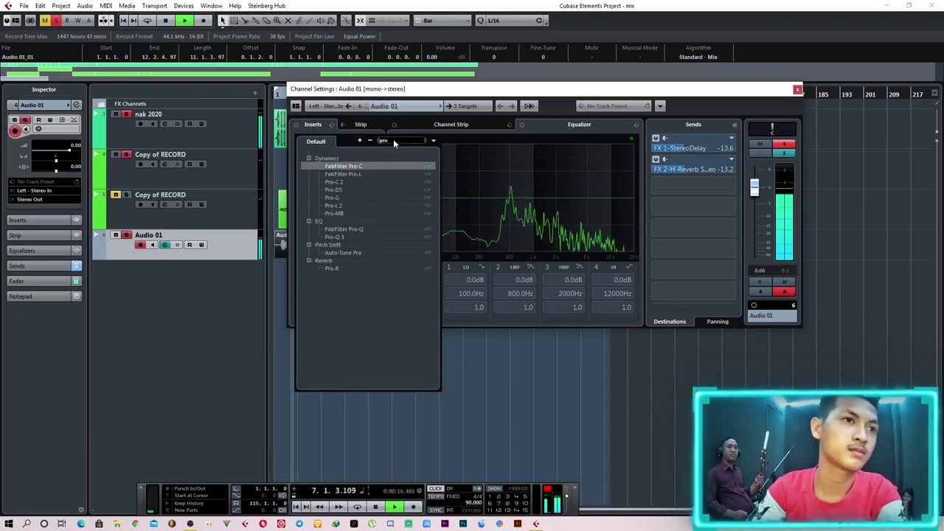
{"action": "left_click", "coordinate": [393, 237]}
Load the Vocal preset in Pro-Q 3 and close the plug-in.
{"action": "left_click", "coordinate": [538, 174]}
{"action": "left_click", "coordinate": [549, 455]}
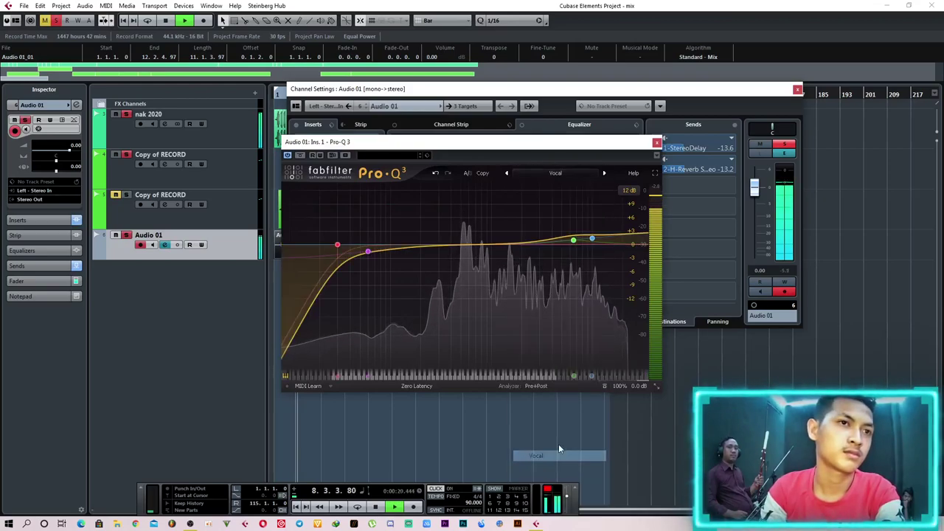
{"action": "left_click", "coordinate": [657, 141]}
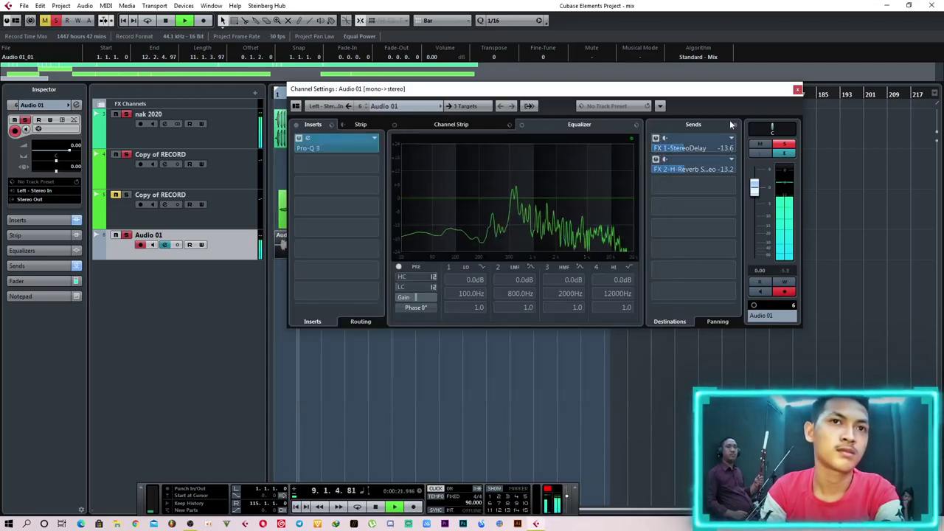
Close Audio 01's channel settings, stop playback after about bar 11 and deselect the recorded take.
{"action": "left_click", "coordinate": [797, 90]}
{"action": "scroll", "coordinate": [271, 299], "scroll_direction": "up", "scroll_amount": 4}
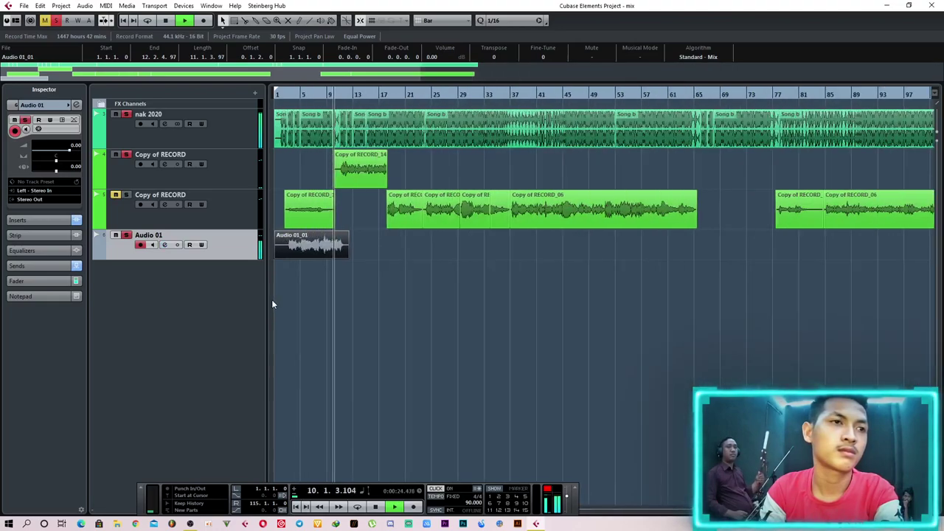
{"action": "scroll", "coordinate": [278, 303], "scroll_direction": "up", "scroll_amount": 2}
{"action": "scroll", "coordinate": [328, 300], "scroll_direction": "up", "scroll_amount": 1}
{"action": "scroll", "coordinate": [353, 299], "scroll_direction": "down", "scroll_amount": 1}
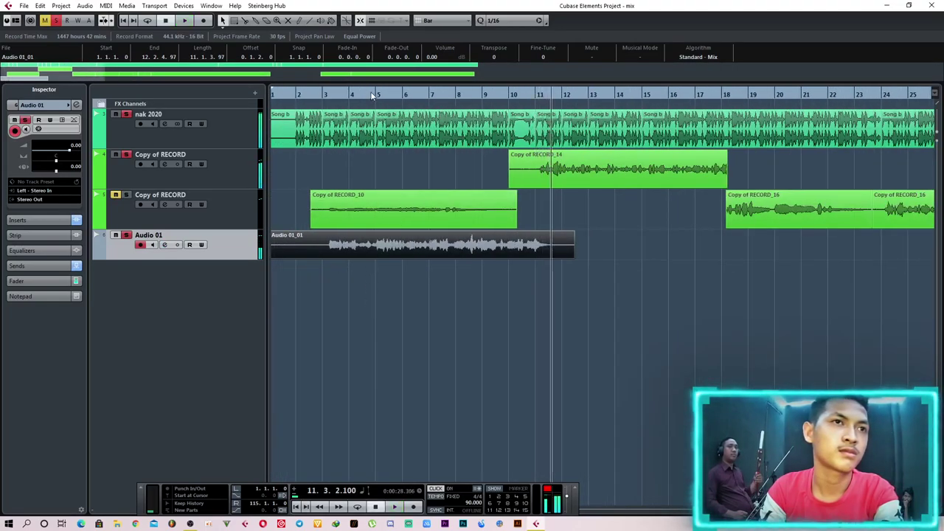
{"action": "key", "text": "space"}
{"action": "left_click", "coordinate": [404, 291]}
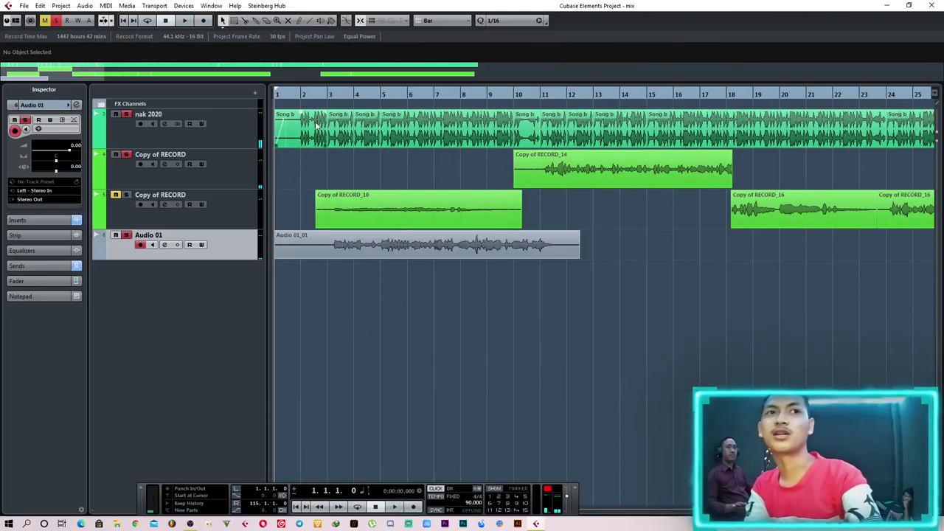
Play the recorded take from the project start and look through Audio 01's insert FX chain presets.
{"action": "left_click_drag", "start_coordinate": [324, 95], "coordinate": [302, 94]}
{"action": "key", "text": "space"}
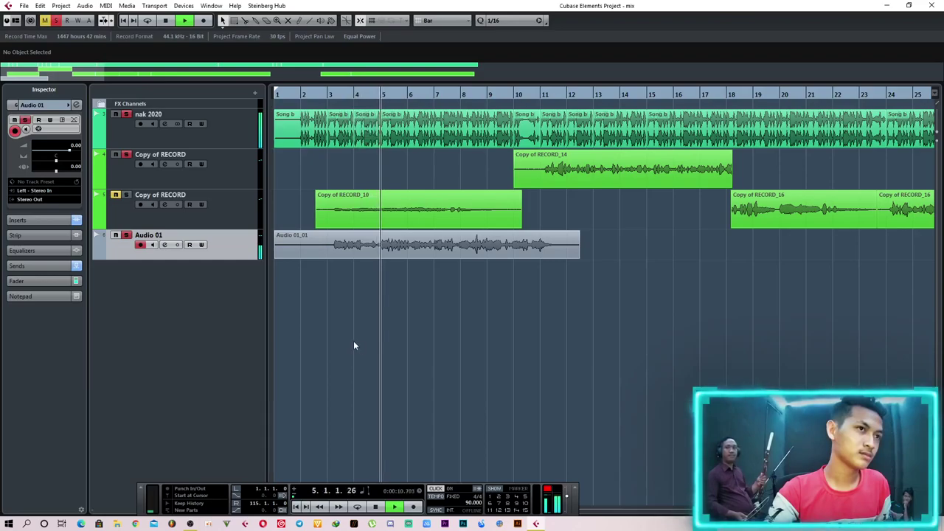
{"action": "left_click", "coordinate": [165, 246]}
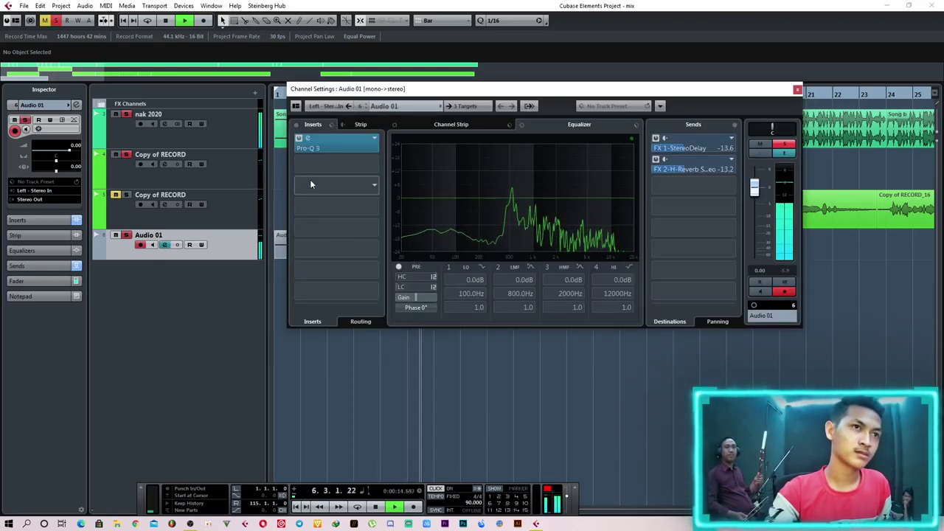
{"action": "left_click", "coordinate": [331, 125]}
{"action": "left_click", "coordinate": [372, 138]}
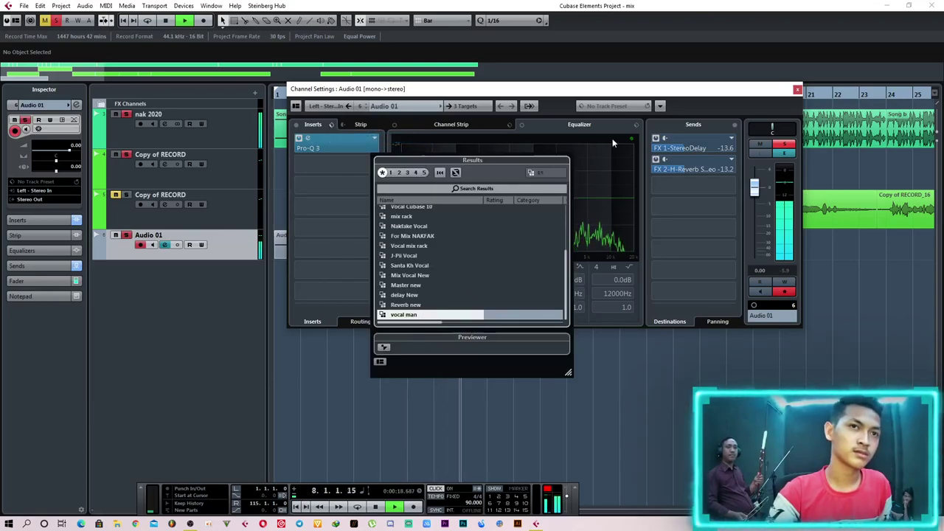
{"action": "left_click", "coordinate": [625, 91]}
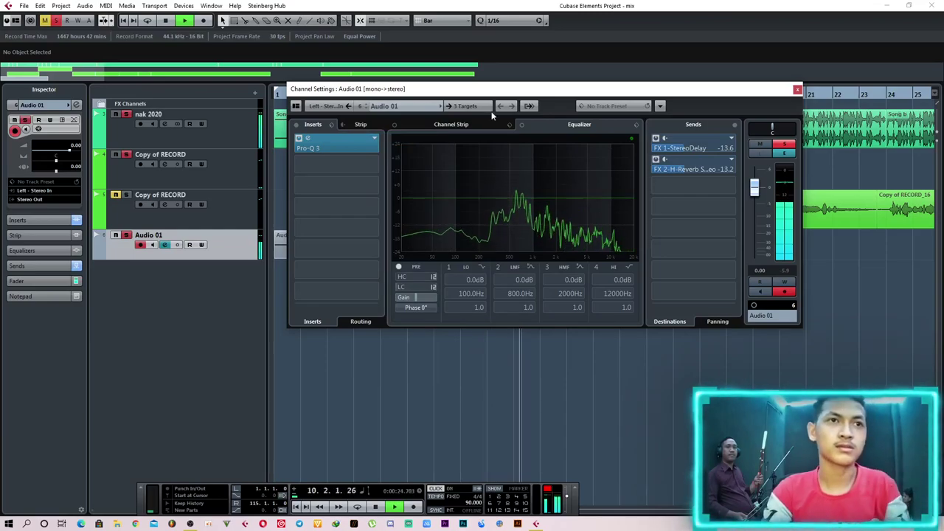
{"action": "left_click_drag", "start_coordinate": [501, 90], "coordinate": [610, 211]}
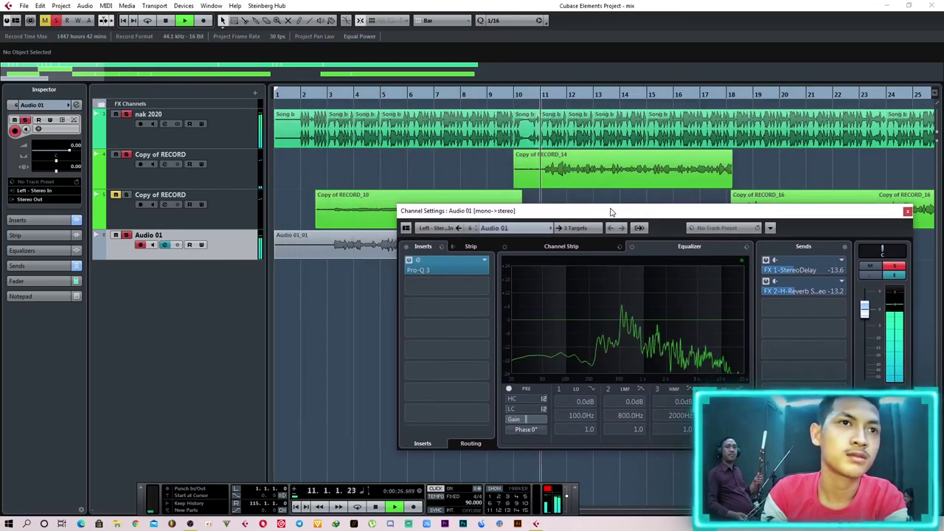
{"action": "key", "text": "space"}
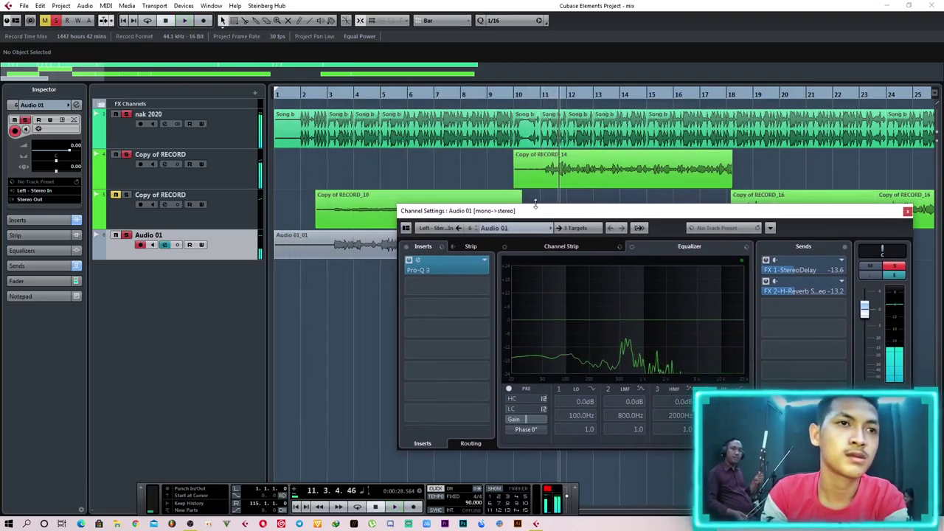
{"action": "left_click", "coordinate": [441, 247]}
{"action": "left_click", "coordinate": [678, 220]}
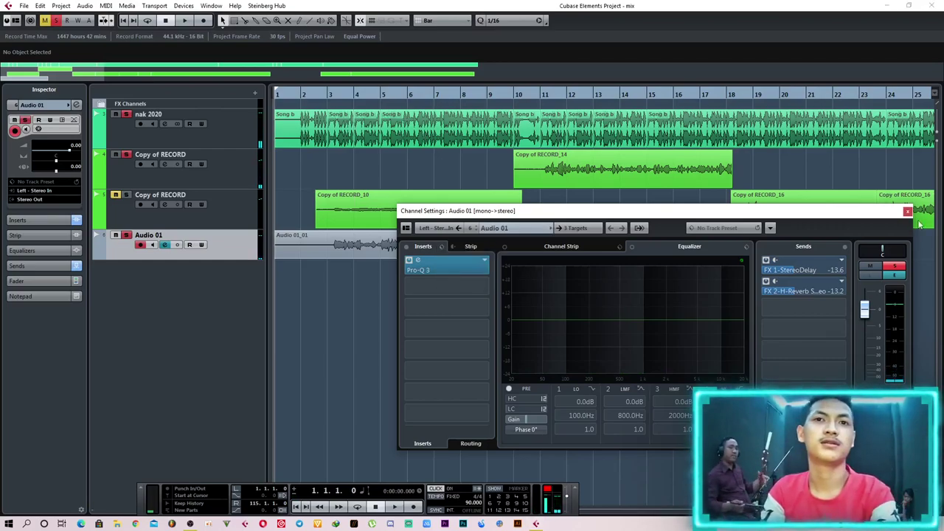
{"action": "left_click", "coordinate": [907, 212]}
Duplicate the Audio 01 track, removing the duplicated clip, and solo the copy in place of Audio 01.
{"action": "right_click", "coordinate": [181, 260]}
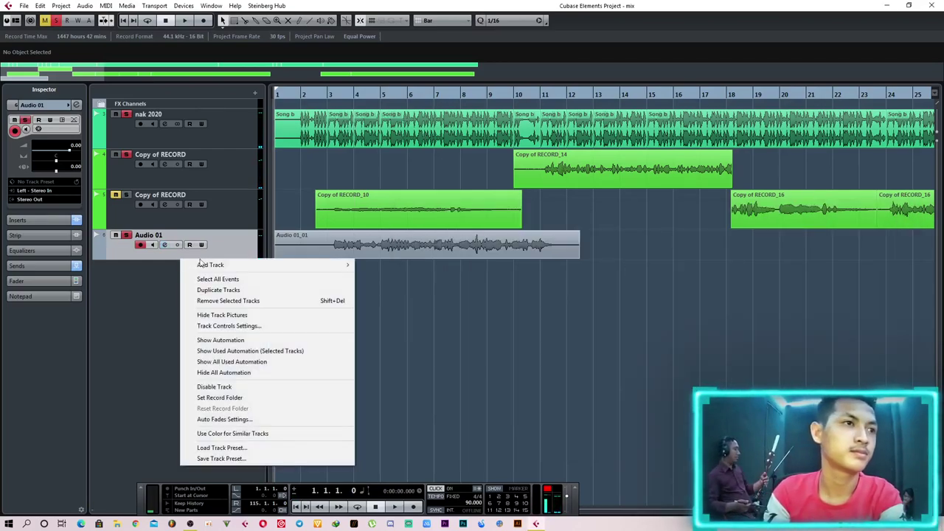
{"action": "left_click", "coordinate": [225, 290]}
{"action": "left_click", "coordinate": [331, 273]}
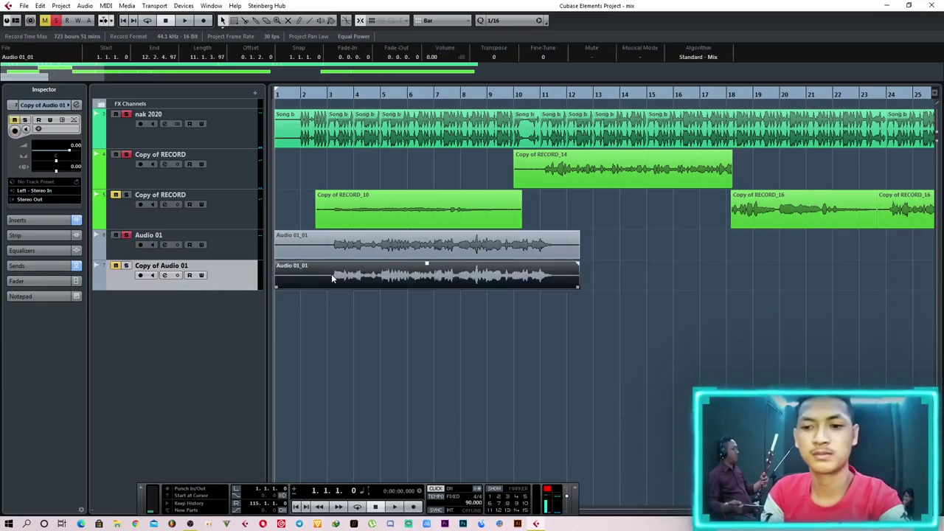
{"action": "key", "text": "Delete"}
{"action": "left_click", "coordinate": [126, 267]}
{"action": "left_click", "coordinate": [126, 266]}
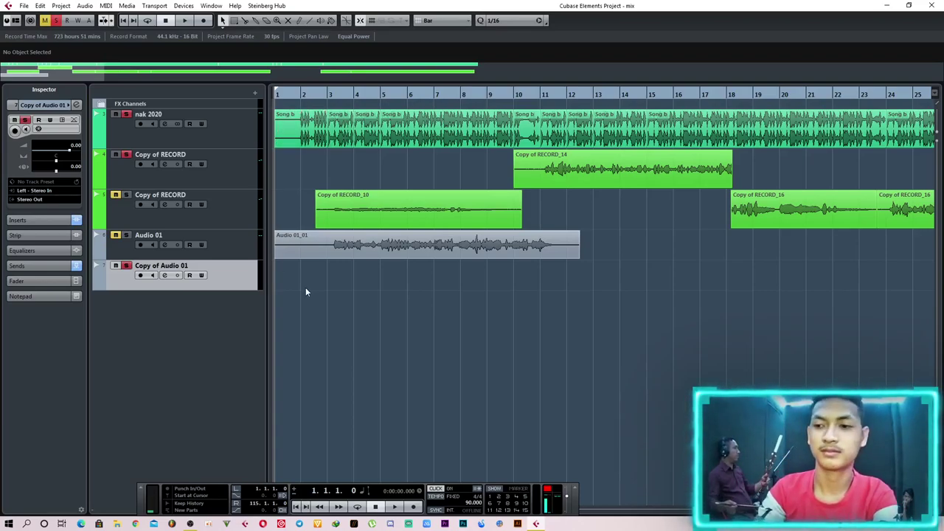
{"action": "key", "text": "KP_Multiply"}
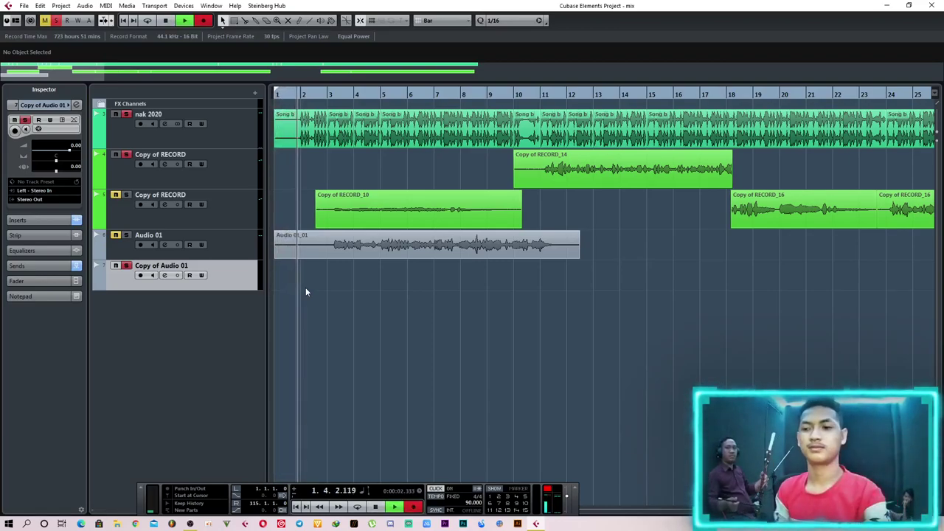
{"action": "key", "text": "space"}
{"action": "left_click", "coordinate": [141, 276]}
{"action": "key", "text": "KP_Decimal"}
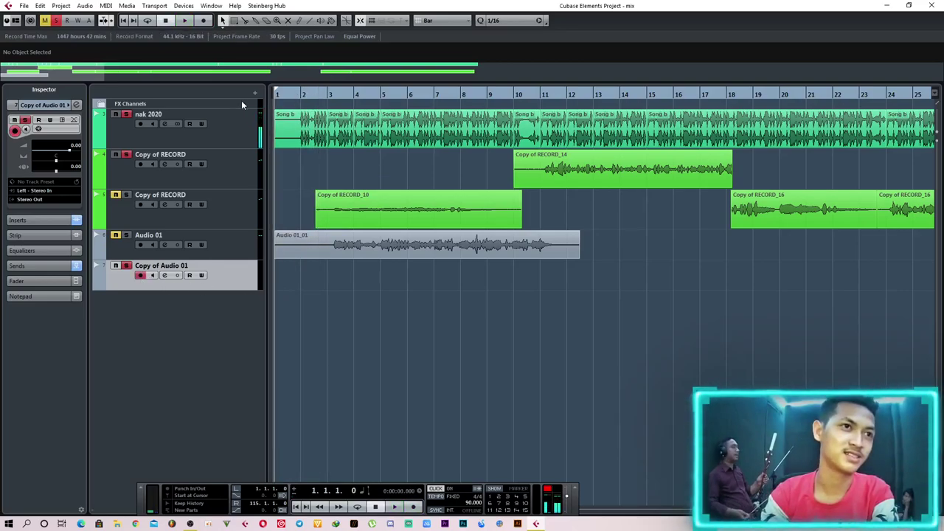
{"action": "left_click", "coordinate": [140, 276]}
Play the project from the start to about bar 12, briefly unmuting Audio 01 to hear its take.
{"action": "key", "text": "space"}
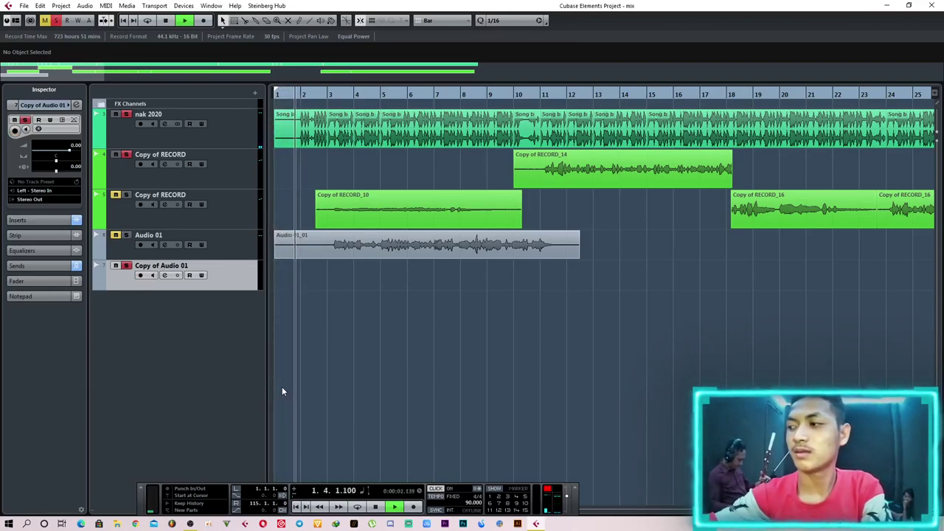
{"action": "left_click", "coordinate": [114, 235]}
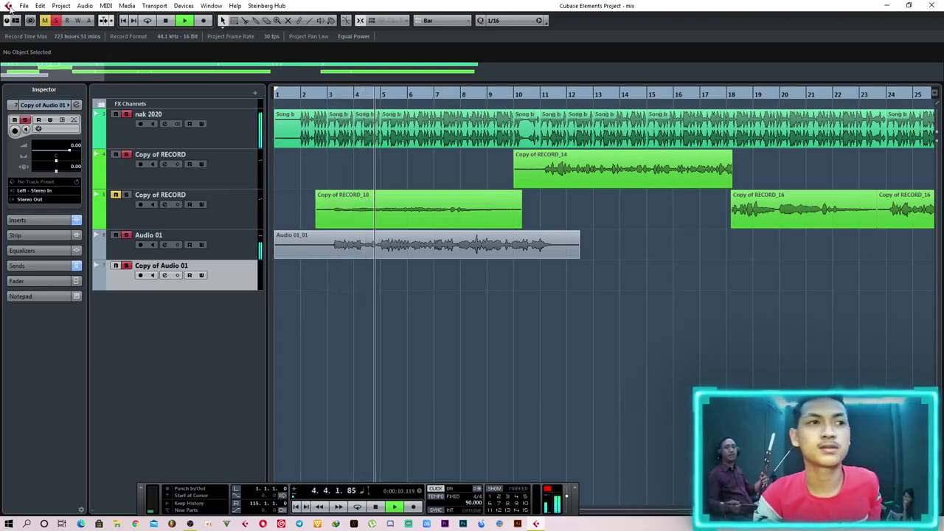
{"action": "left_click", "coordinate": [115, 235]}
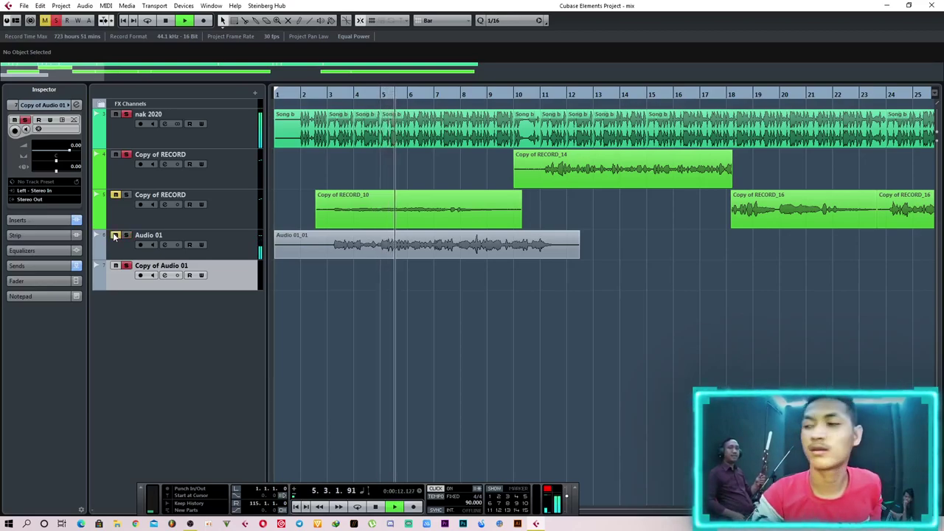
{"action": "left_click_drag", "start_coordinate": [294, 92], "coordinate": [233, 100]}
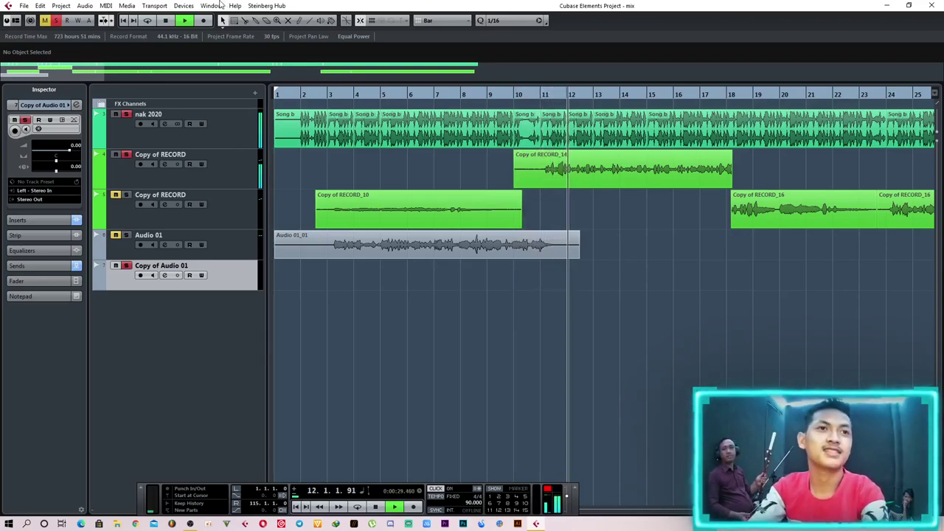
{"action": "left_click", "coordinate": [298, 94]}
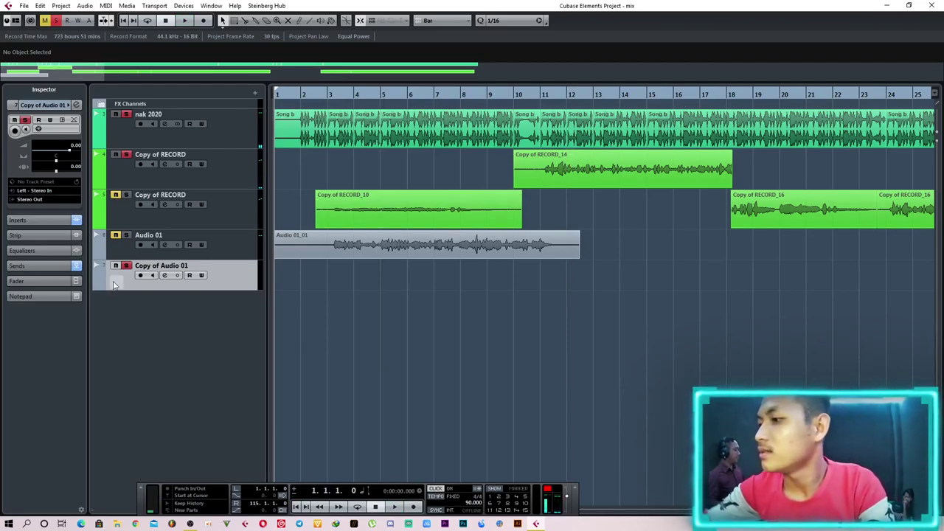
Record a take on the Copy of Audio 01 track from about bar 2 to bar 12.
{"action": "key", "text": "space"}
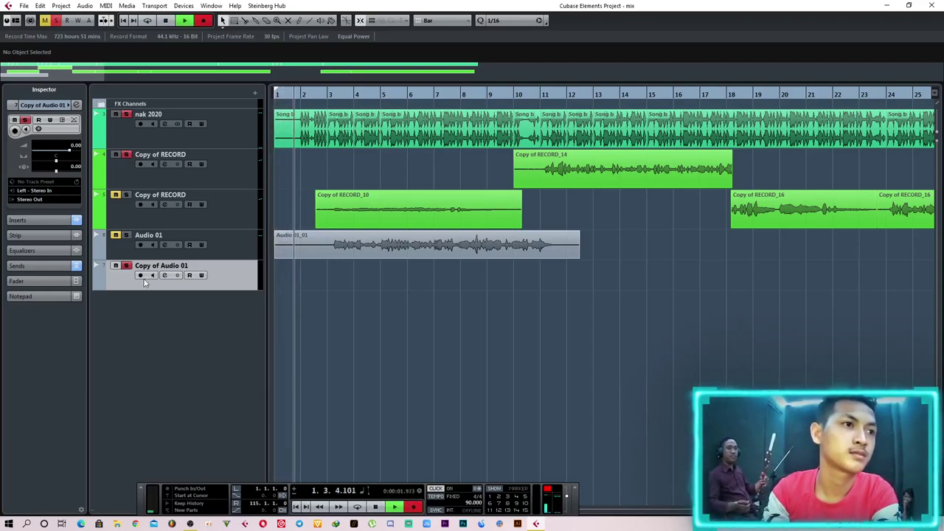
{"action": "left_click", "coordinate": [140, 275]}
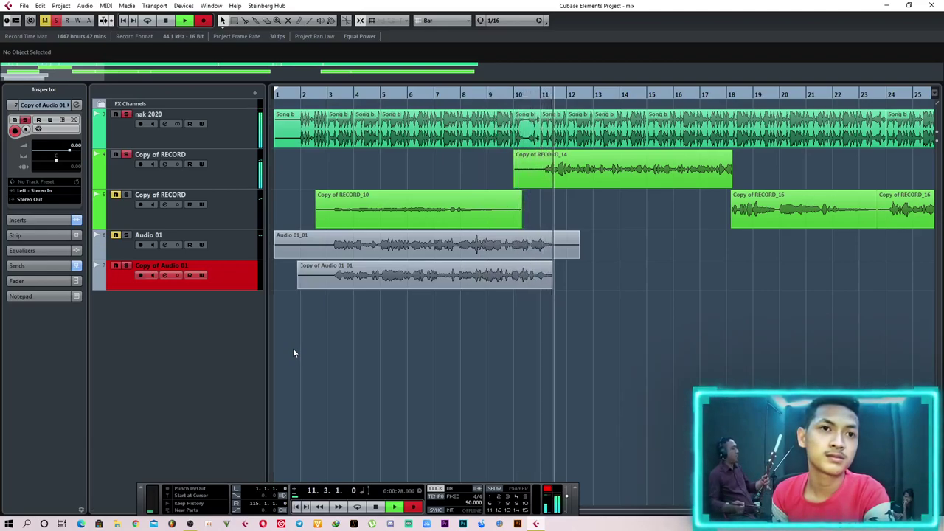
{"action": "key", "text": "space"}
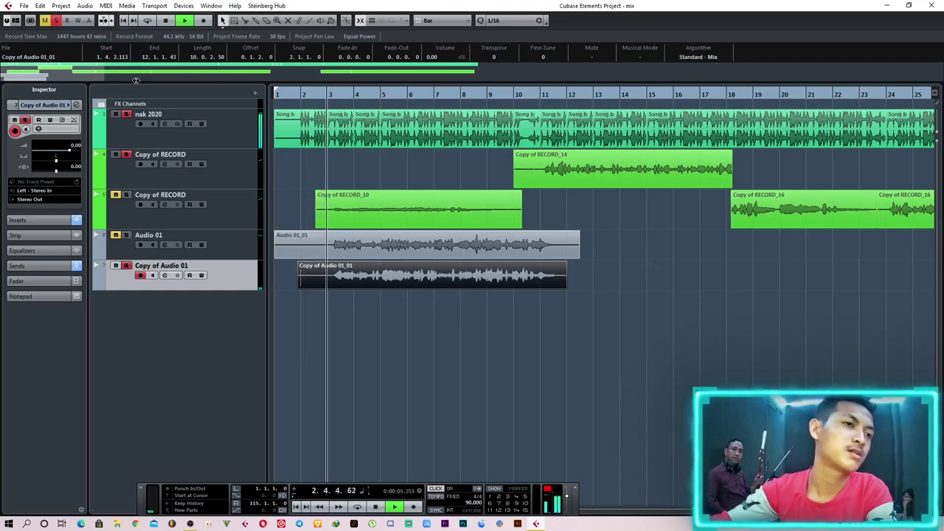
Split the new take on Copy of Audio 01 at bar 3 and delete the part before the split.
{"action": "right_click", "coordinate": [323, 309]}
{"action": "left_click", "coordinate": [347, 308]}
{"action": "left_click", "coordinate": [333, 289]}
{"action": "key", "text": "1"}
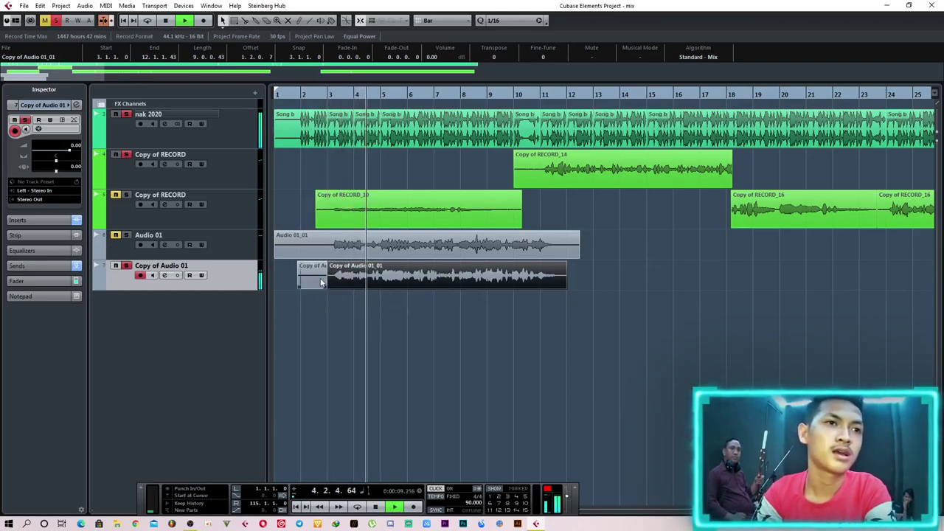
{"action": "left_click", "coordinate": [319, 280]}
{"action": "key", "text": "Delete"}
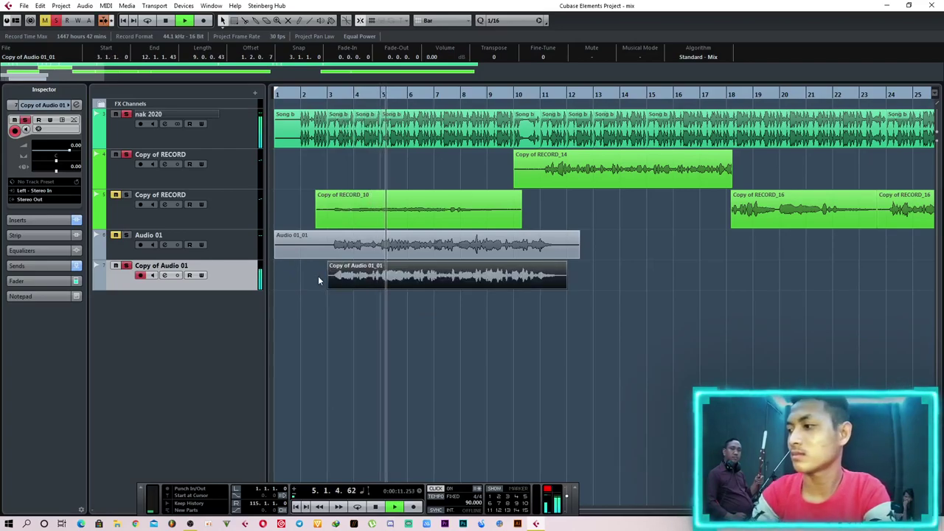
Open the channel settings of Copy of Audio 01 and move the window clear of the start of its take.
{"action": "left_click", "coordinate": [165, 275]}
{"action": "left_click_drag", "start_coordinate": [723, 216], "coordinate": [672, 262]}
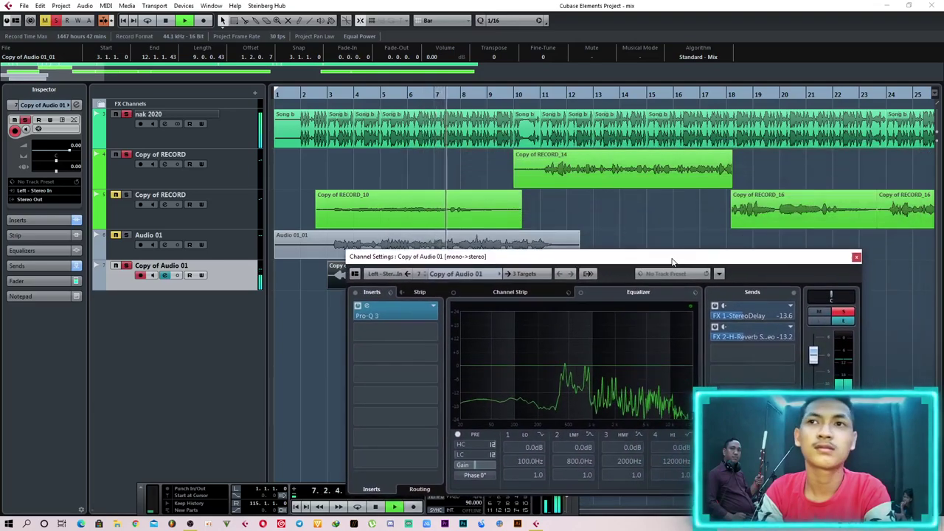
{"action": "left_click", "coordinate": [422, 335]}
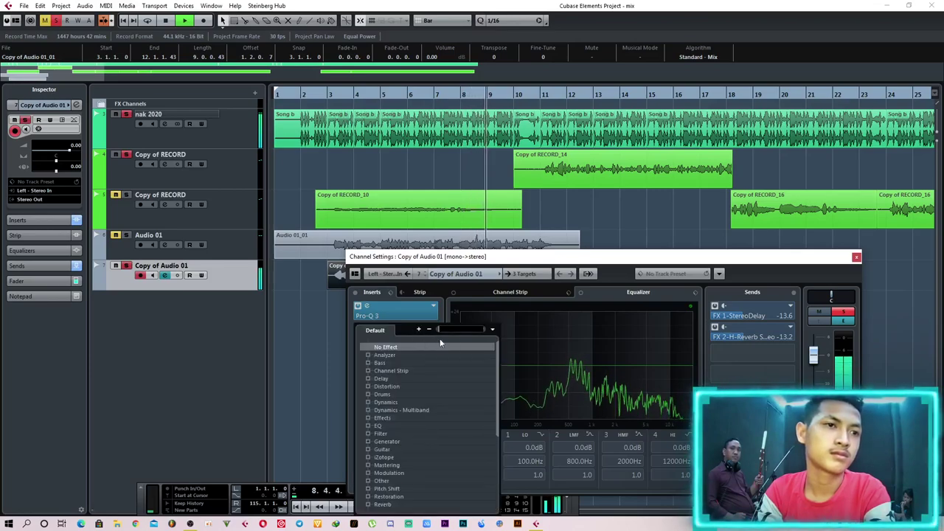
{"action": "left_click", "coordinate": [367, 305]}
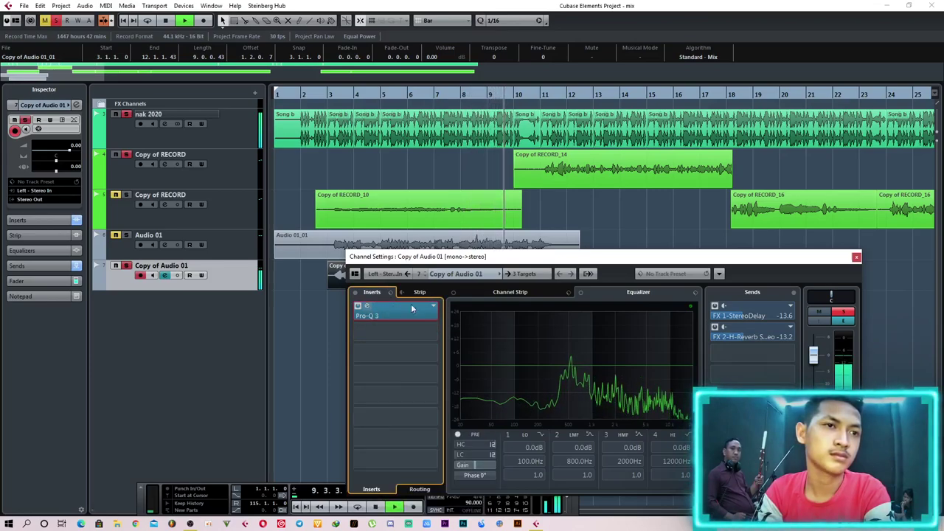
{"action": "left_click", "coordinate": [657, 141]}
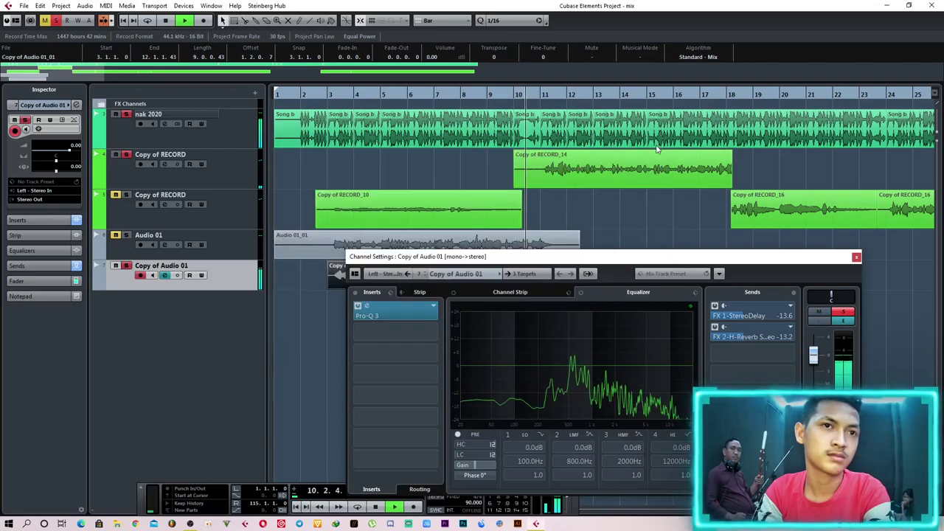
{"action": "left_click_drag", "start_coordinate": [571, 258], "coordinate": [659, 191]}
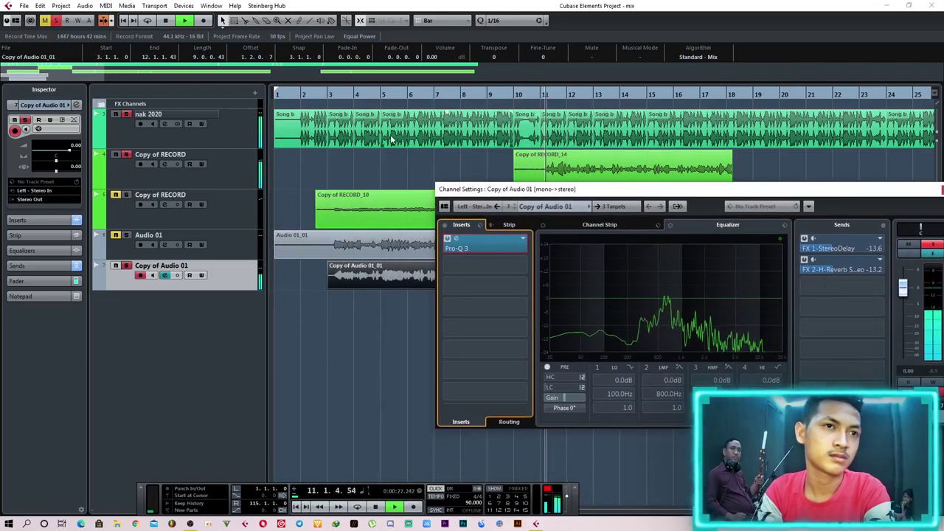
Load the "vocal man" FX chain preset into Copy of Audio 01's inserts and start playback from bar 2.
{"action": "left_click_drag", "start_coordinate": [330, 95], "coordinate": [297, 95]}
{"action": "left_click", "coordinate": [481, 224]}
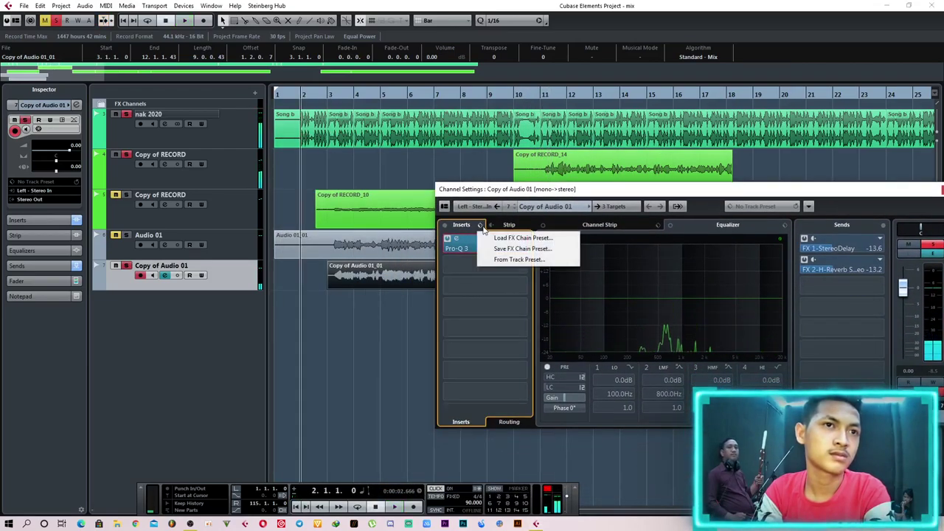
{"action": "left_click", "coordinate": [513, 239]}
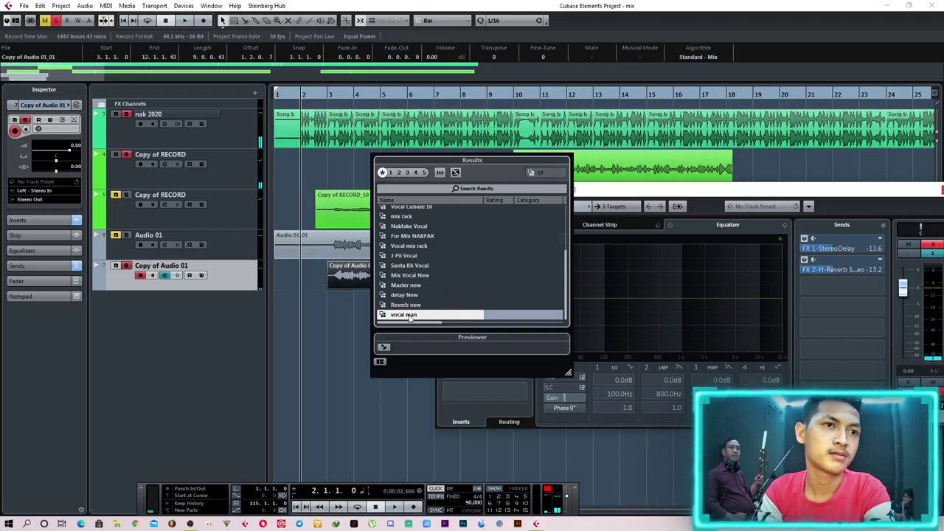
{"action": "double_click", "coordinate": [408, 314]}
{"action": "key", "text": "space"}
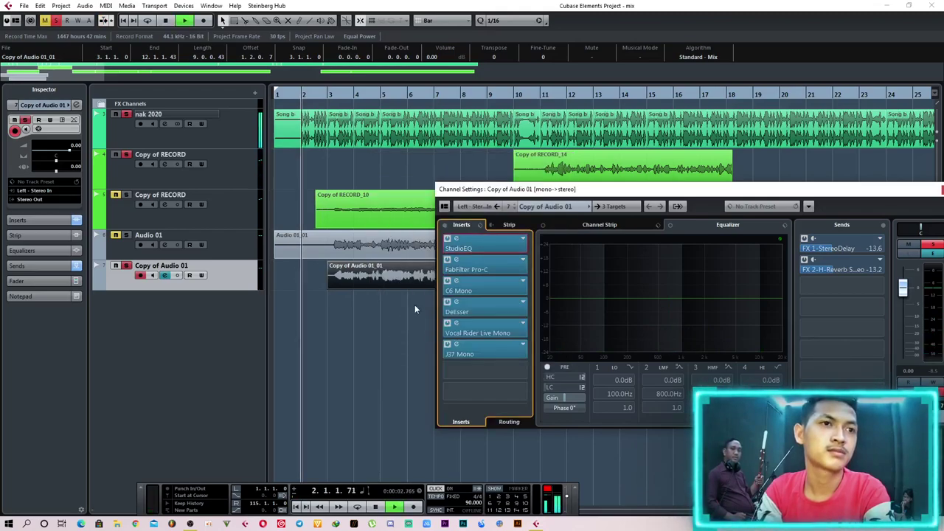
Set Copy of Audio 01's FX 2-H-Reverb send to -6.77 during playback.
{"action": "left_click_drag", "start_coordinate": [918, 192], "coordinate": [807, 220]}
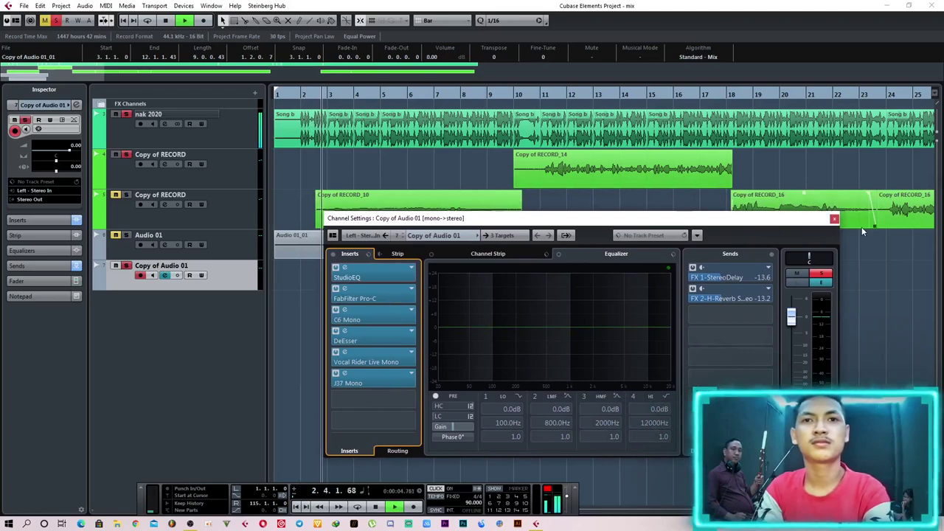
{"action": "left_click", "coordinate": [724, 297]}
{"action": "scroll", "coordinate": [724, 297], "scroll_direction": "up", "scroll_amount": 8}
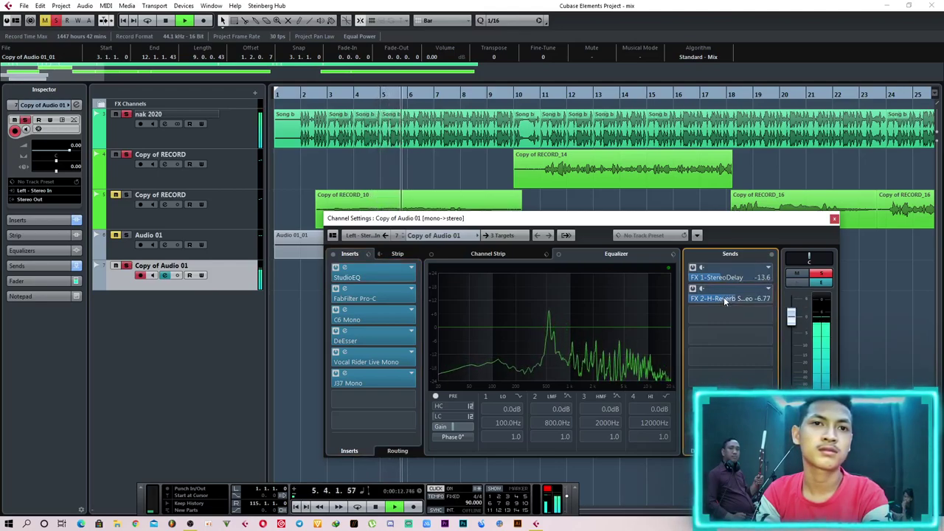
Lower Copy of Audio 01's FX 2-H-Reverb send to -11.9 during playback and close its channel settings.
{"action": "scroll", "coordinate": [723, 297], "scroll_direction": "down", "scroll_amount": 5}
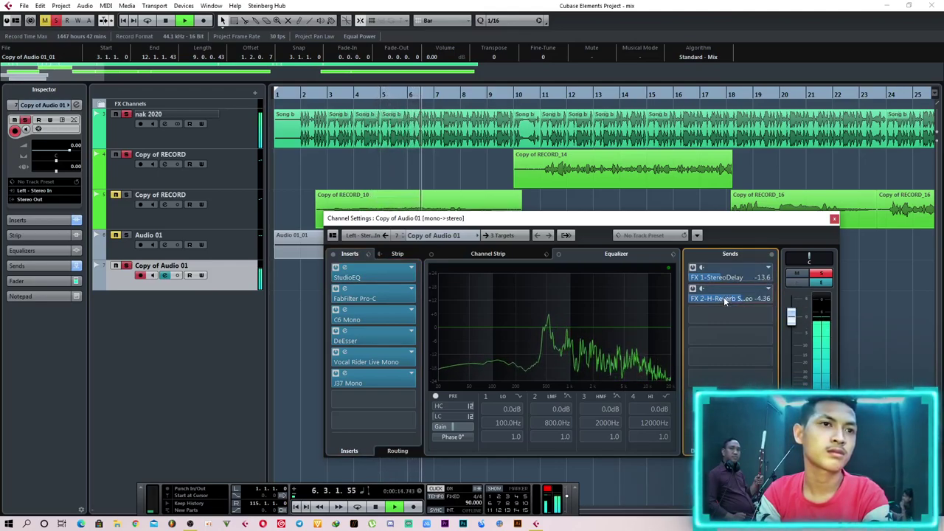
{"action": "scroll", "coordinate": [724, 296], "scroll_direction": "down", "scroll_amount": 3}
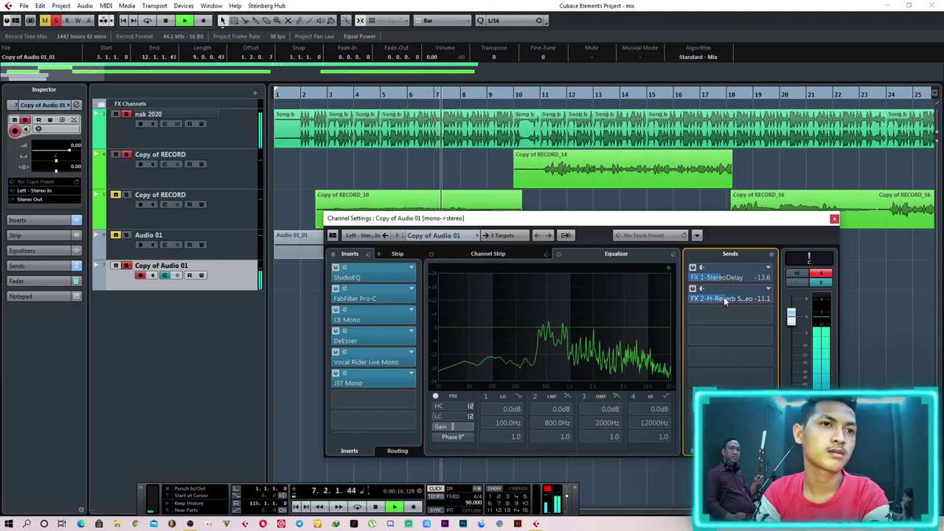
{"action": "left_click", "coordinate": [833, 218]}
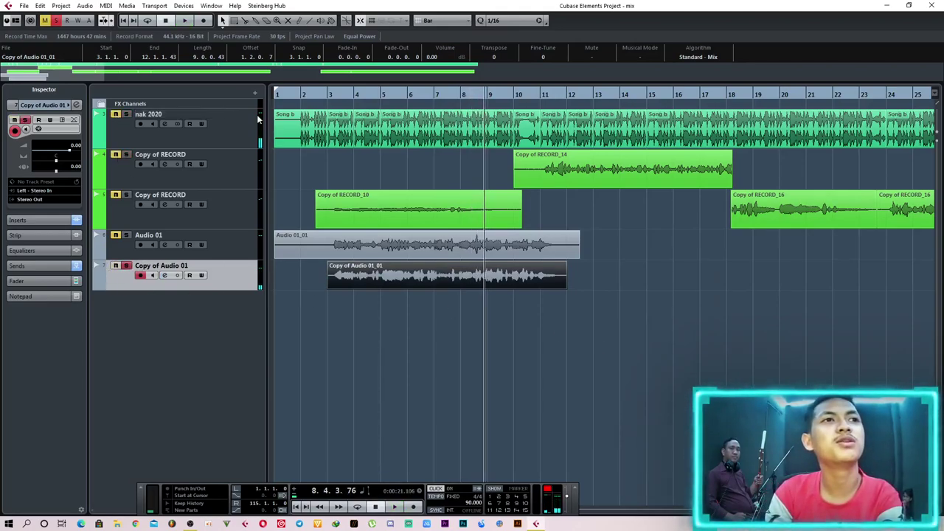
Play the soloed take from bar 3, turn the metronome click off and stop playback.
{"action": "left_click", "coordinate": [325, 94]}
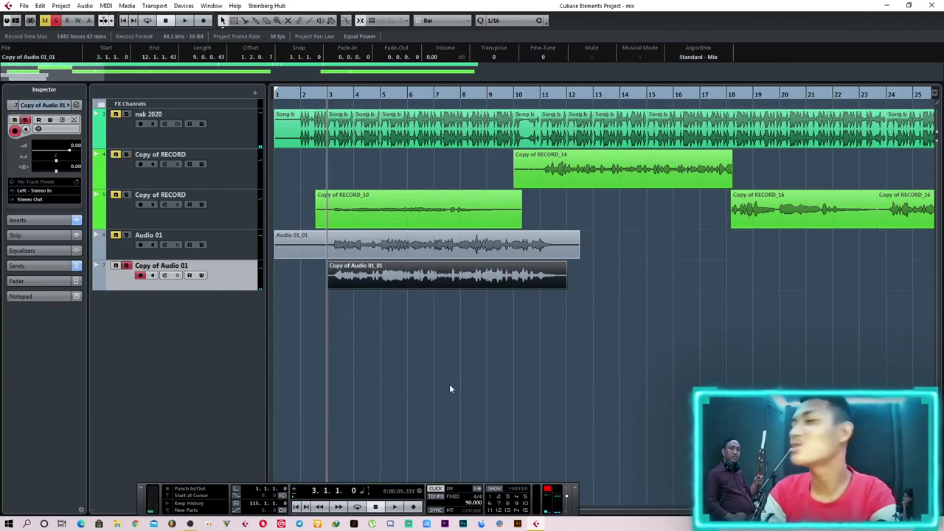
{"action": "key", "text": "space"}
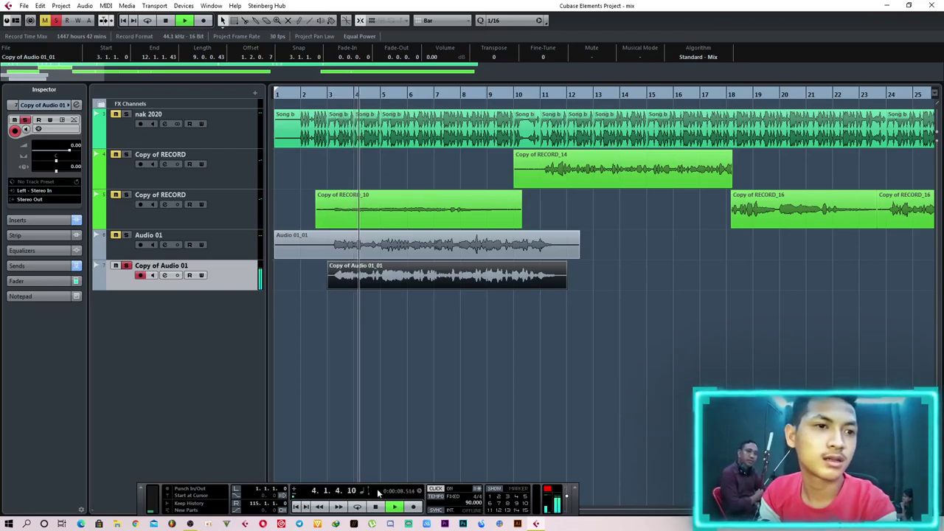
{"action": "left_click", "coordinate": [434, 490]}
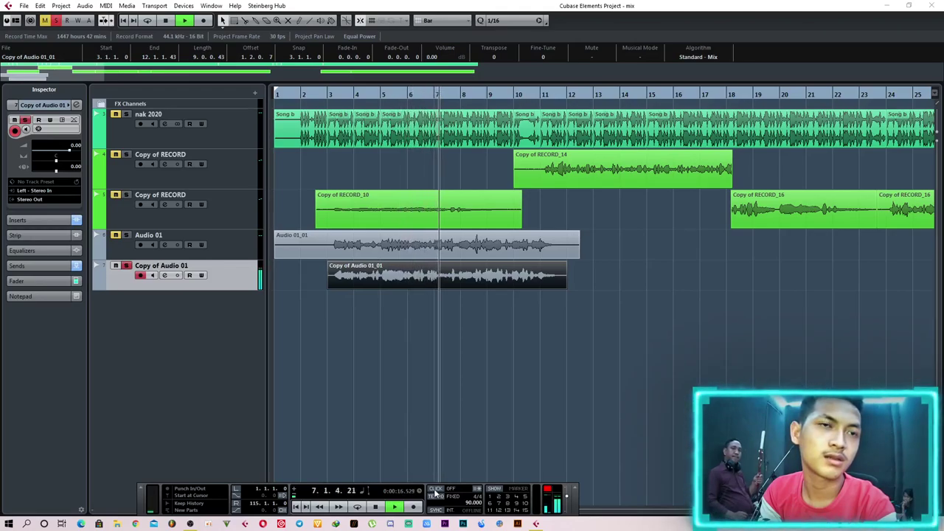
{"action": "key", "text": "space"}
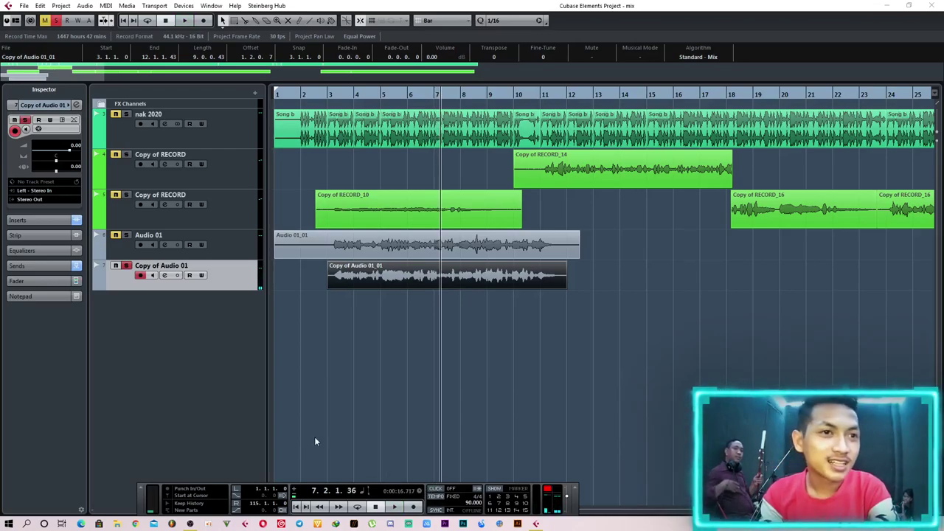
Unsolo Copy of Audio 01, mute the Audio 01 track and play the mix from bar 2.
{"action": "left_click_drag", "start_coordinate": [342, 94], "coordinate": [300, 94]}
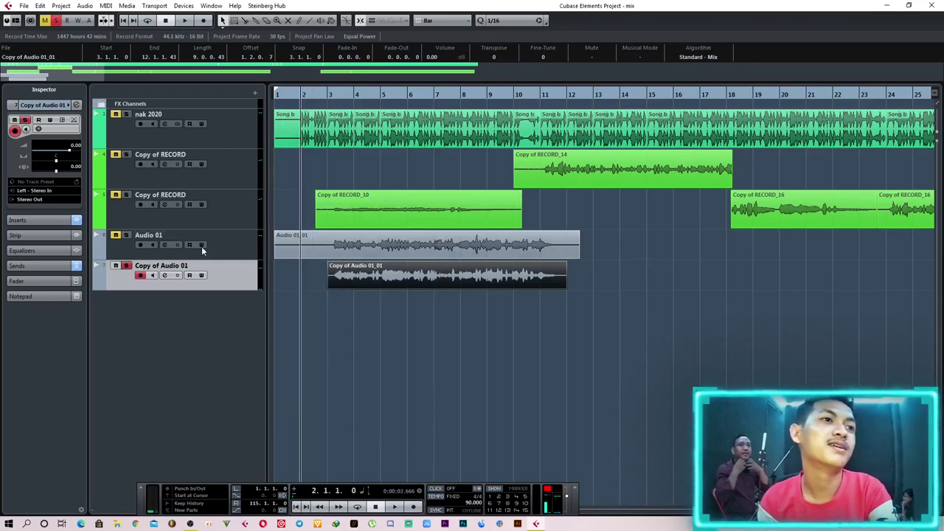
{"action": "left_click", "coordinate": [126, 266]}
{"action": "left_click", "coordinate": [115, 235]}
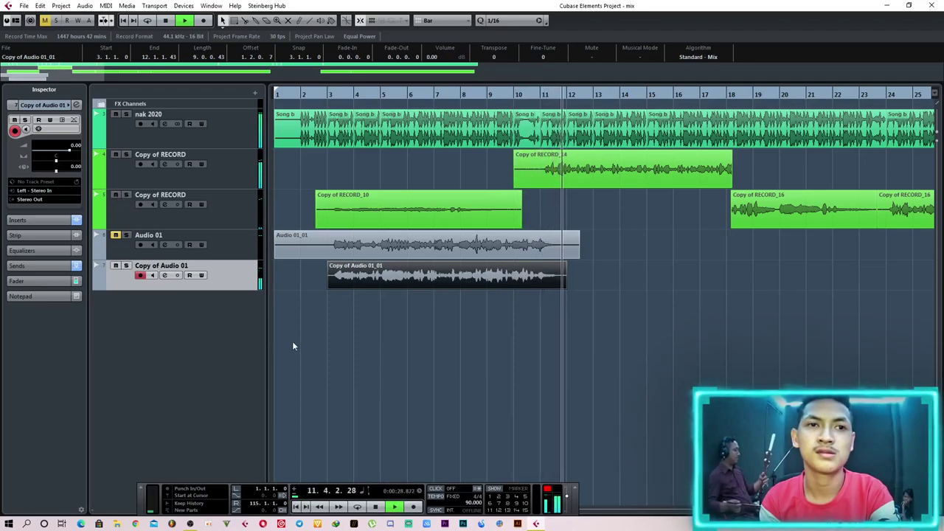
Add a 0.3.2.23 fade-out and a 0.1.2.60 fade-in to the take on Copy of Audio 01.
{"action": "left_click_drag", "start_coordinate": [566, 264], "coordinate": [543, 267]}
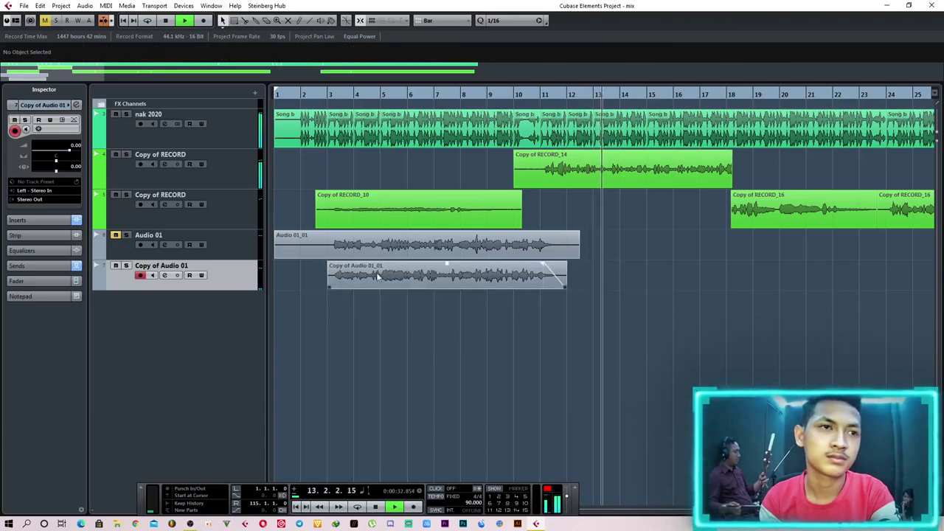
{"action": "left_click_drag", "start_coordinate": [329, 263], "coordinate": [339, 263]}
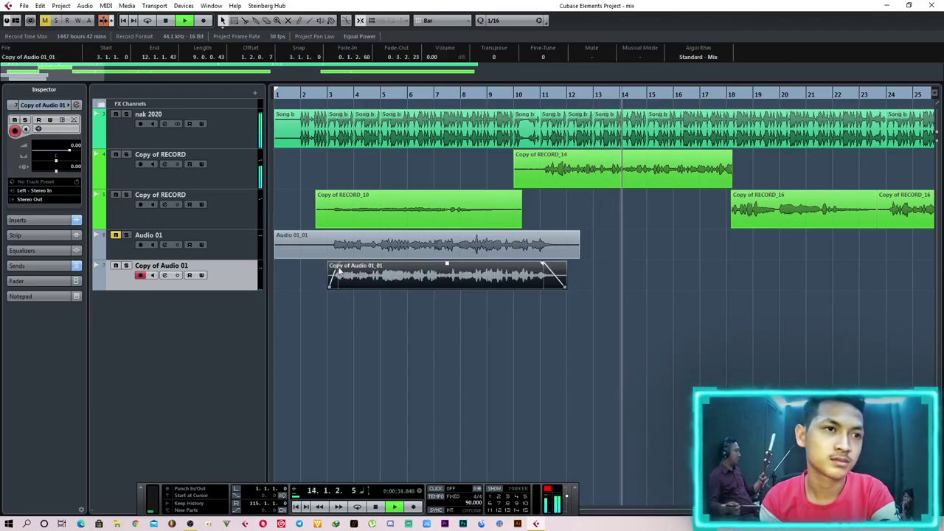
{"action": "left_click", "coordinate": [337, 292]}
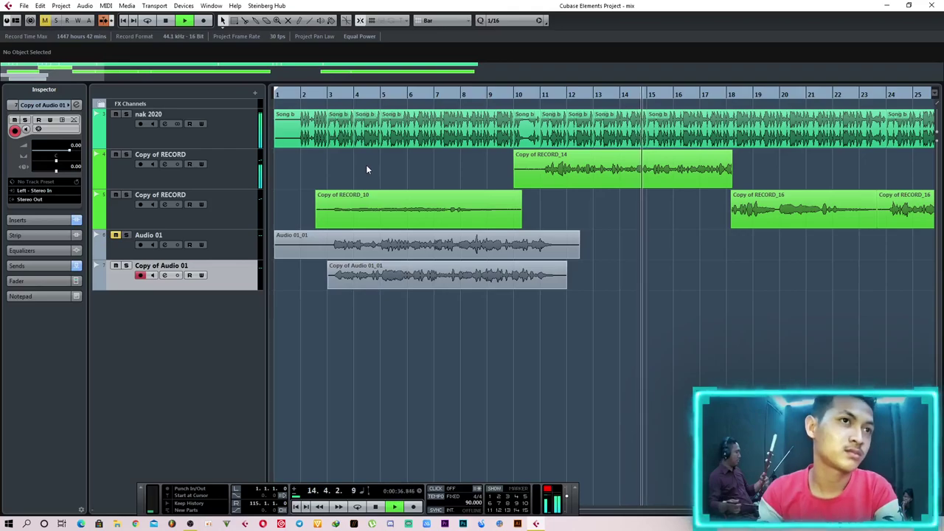
{"action": "key", "text": "g"}
{"action": "key", "text": "g"}
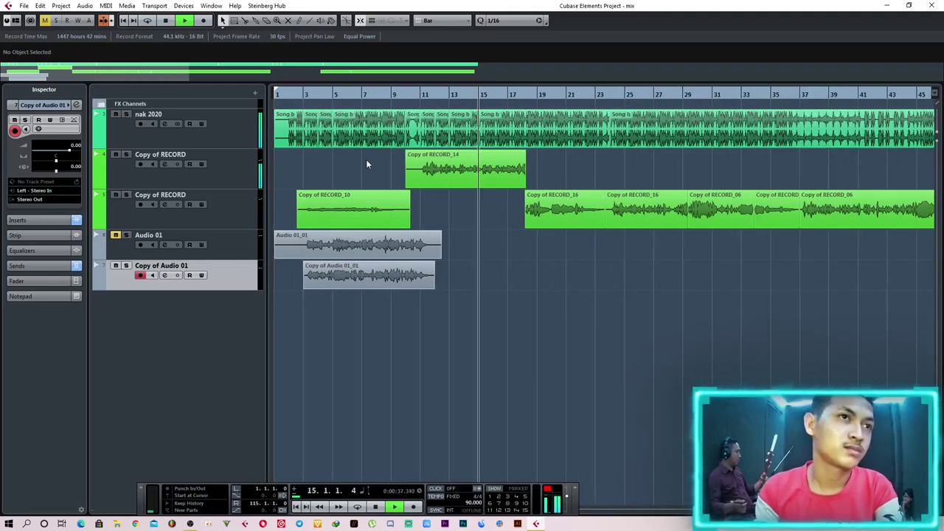
Mute Copy of Audio 01, duplicate the track and delete the copied take from the duplicate.
{"action": "left_click", "coordinate": [165, 276]}
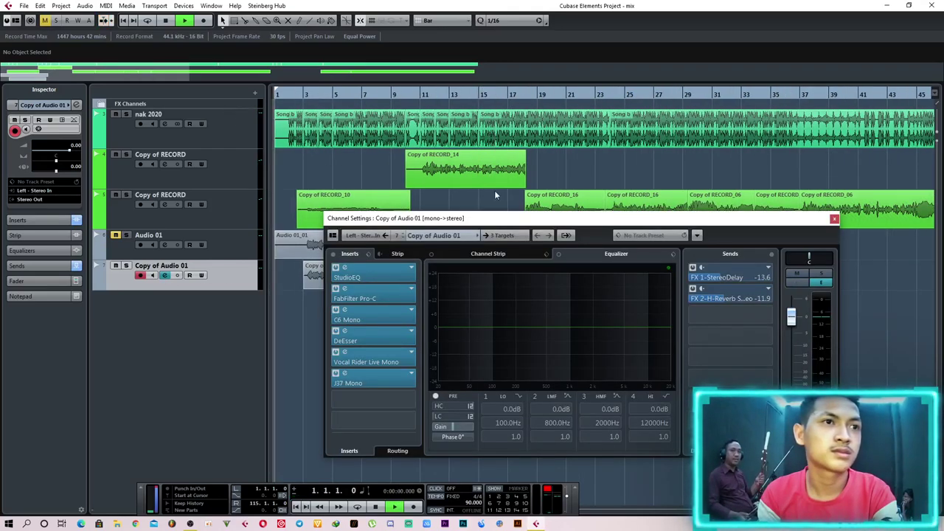
{"action": "left_click", "coordinate": [833, 219]}
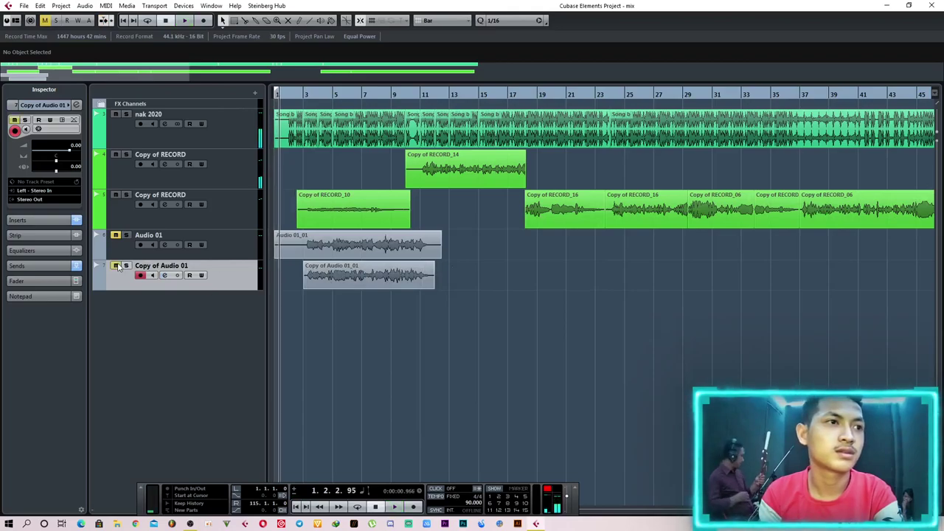
{"action": "right_click", "coordinate": [225, 287]}
{"action": "key", "text": "Escape"}
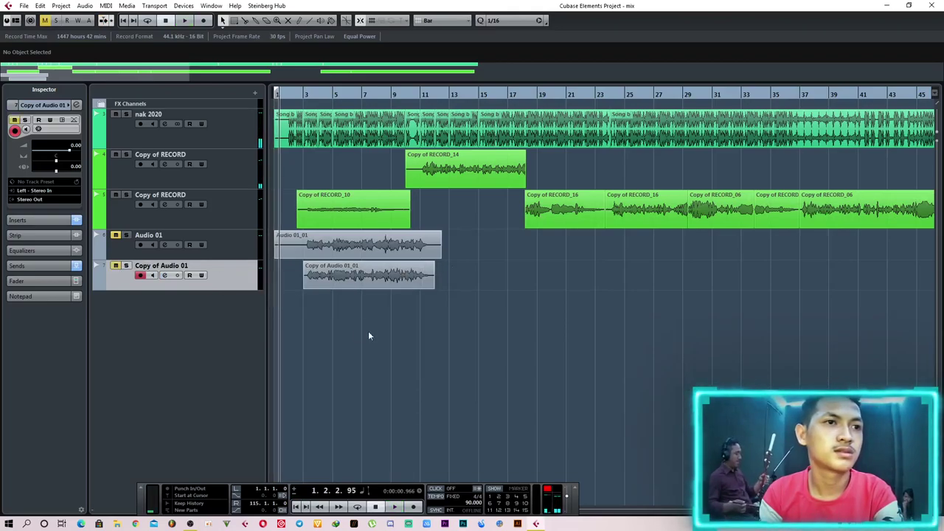
{"action": "left_click", "coordinate": [391, 311]}
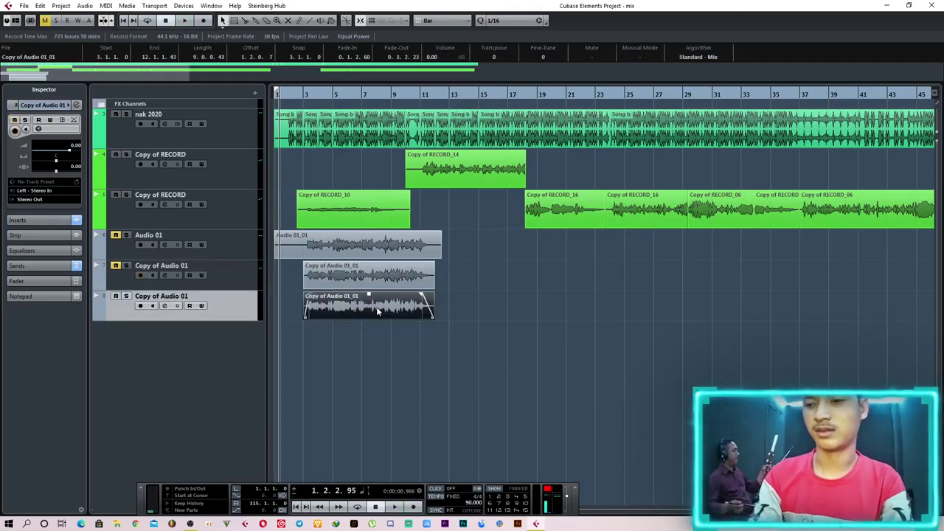
{"action": "key", "text": "Delete"}
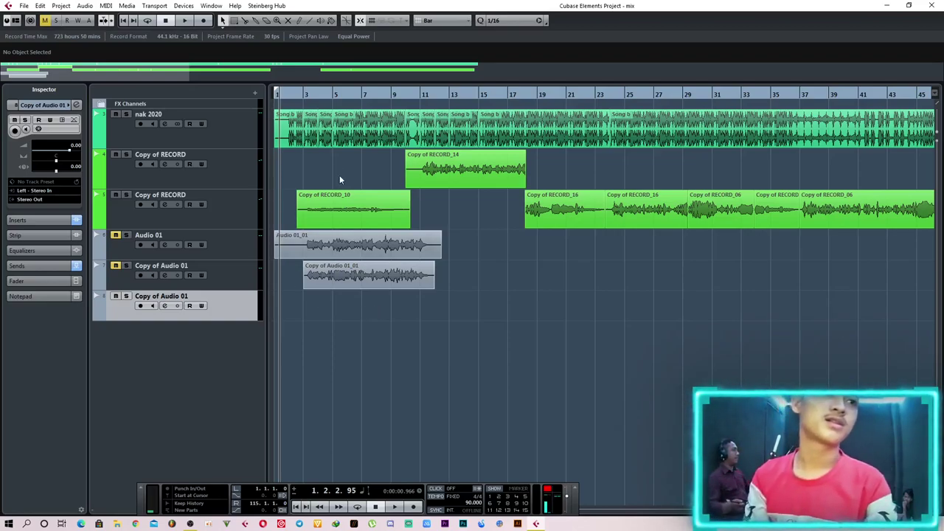
Start recording from bar 1, arm the duplicated track and record a new vocal take until about bar 12.
{"action": "key", "text": "Home"}
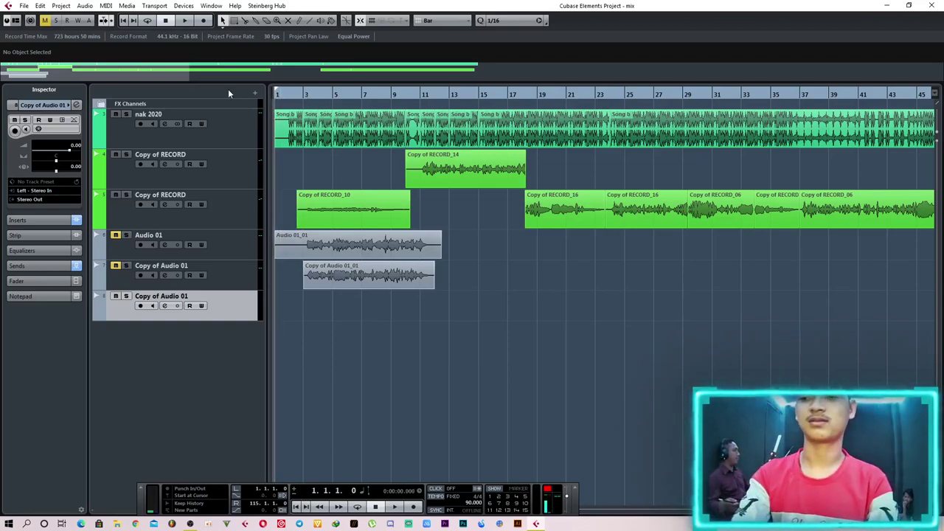
{"action": "key", "text": "KP_Multiply"}
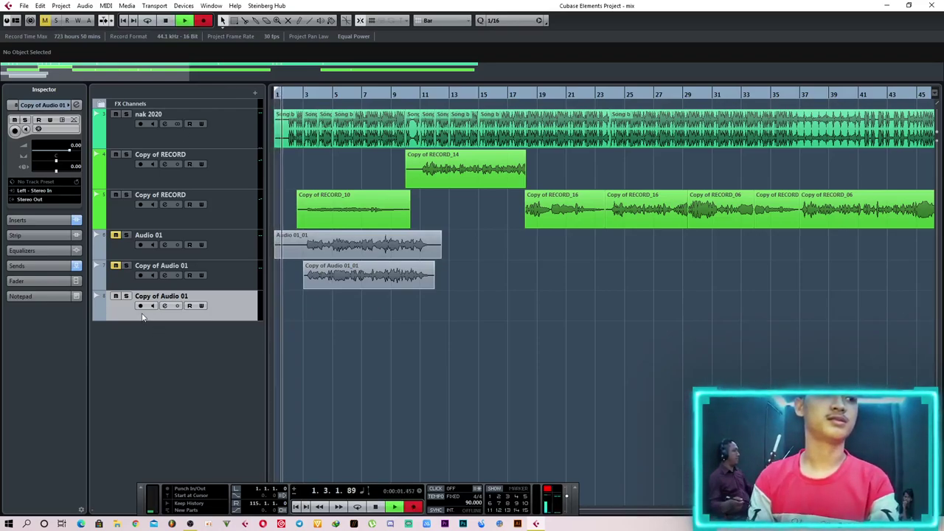
{"action": "left_click", "coordinate": [139, 305]}
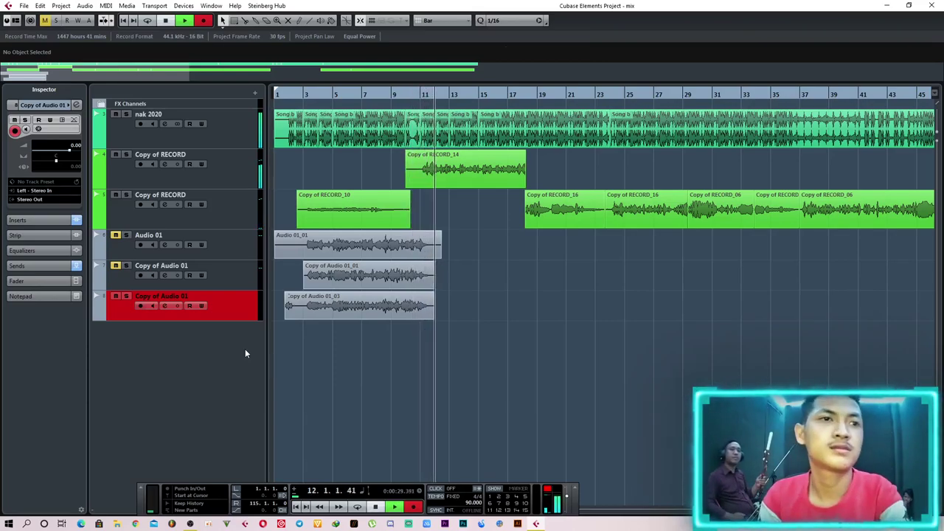
{"action": "key", "text": "space"}
Split the new take on the duplicated track at bar 3 and delete the part before the split.
{"action": "scroll", "coordinate": [302, 338], "scroll_direction": "up", "scroll_amount": 5, "text": "ctrl"}
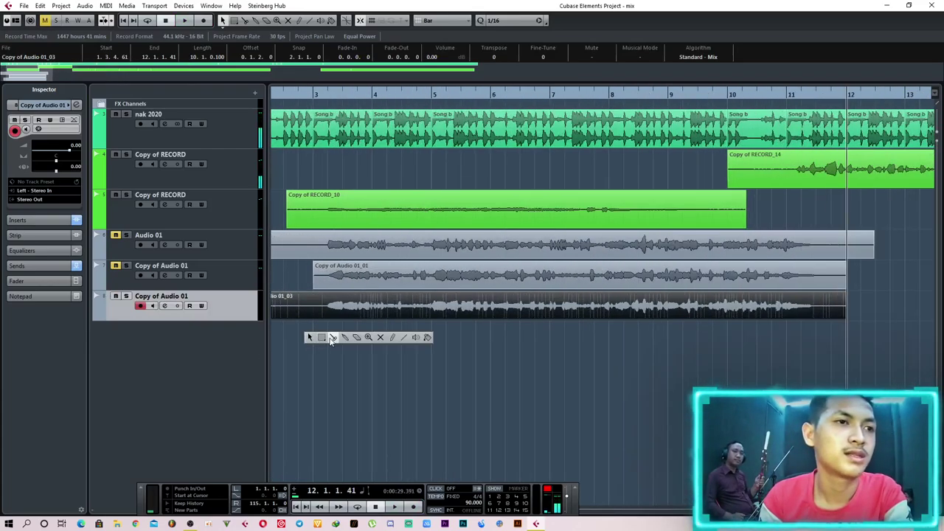
{"action": "left_click", "coordinate": [317, 316]}
{"action": "key", "text": "1"}
{"action": "left_click", "coordinate": [301, 313]}
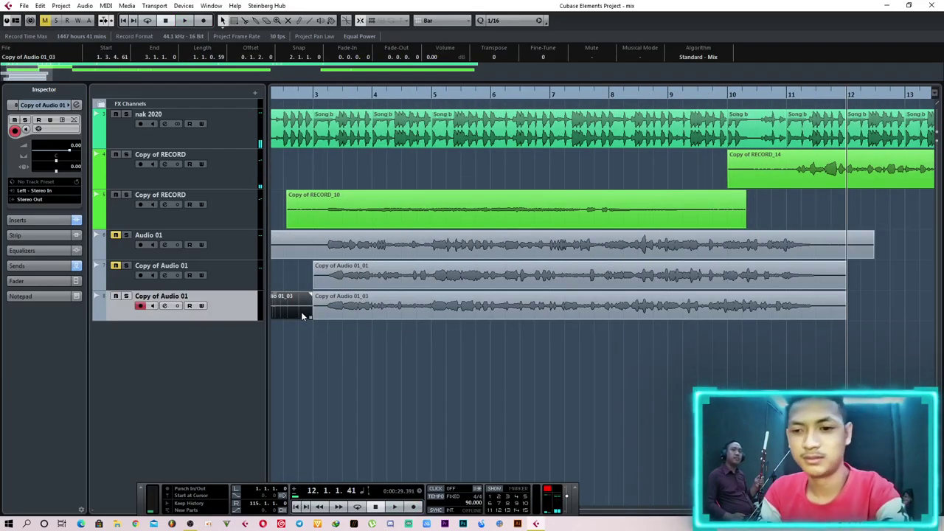
{"action": "key", "text": "Delete"}
Add a short fade-out to the end of the new take on the duplicated track.
{"action": "left_click_drag", "start_coordinate": [843, 296], "coordinate": [828, 299]}
{"action": "left_click", "coordinate": [799, 364]}
{"action": "scroll", "coordinate": [548, 334], "scroll_direction": "down", "scroll_amount": 5, "text": "ctrl"}
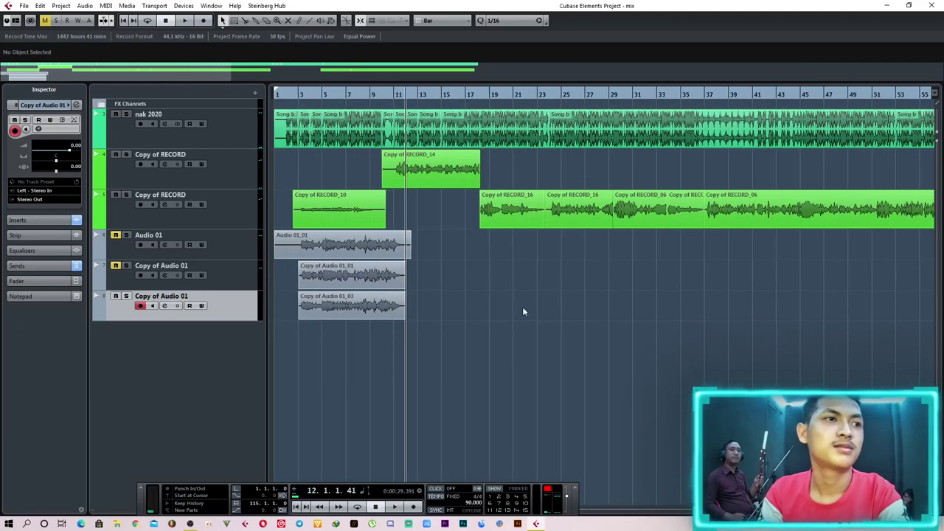
Play the mix from bar 1 with the Copy of RECORD track containing Copy of RECORD_10 muted, and compare the vocal waveforms.
{"action": "key", "text": "Home"}
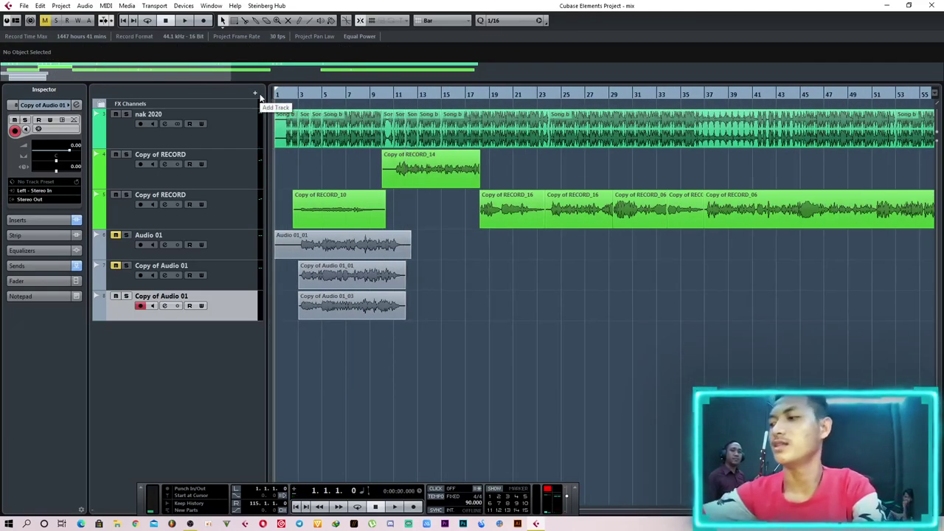
{"action": "key", "text": "space"}
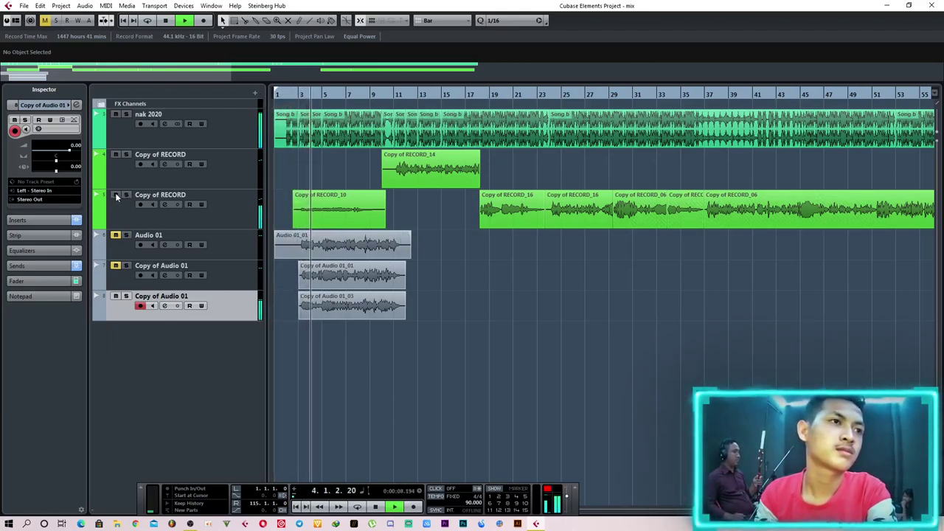
{"action": "scroll", "coordinate": [295, 366], "scroll_direction": "up", "scroll_amount": 3, "text": "ctrl"}
{"action": "scroll", "coordinate": [302, 363], "scroll_direction": "up", "scroll_amount": 6, "text": "ctrl"}
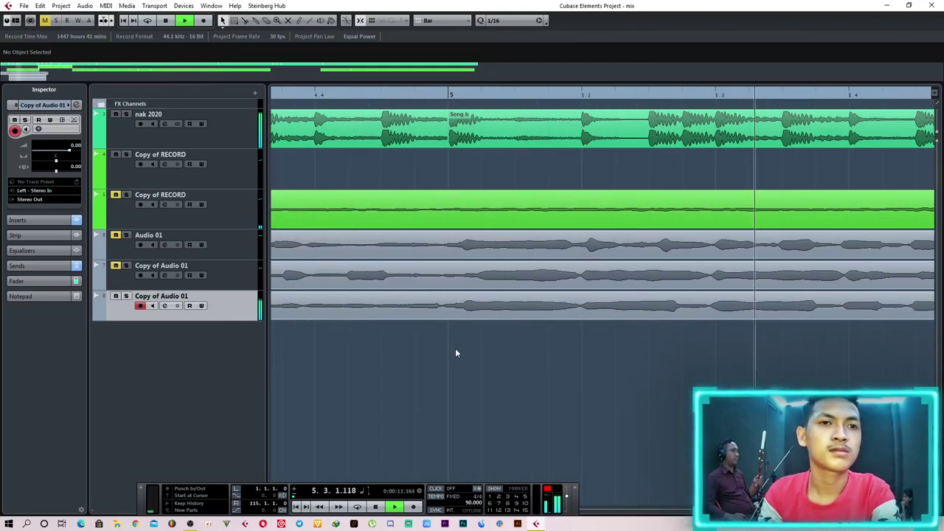
{"action": "scroll", "coordinate": [507, 347], "scroll_direction": "down", "scroll_amount": 3, "text": "ctrl"}
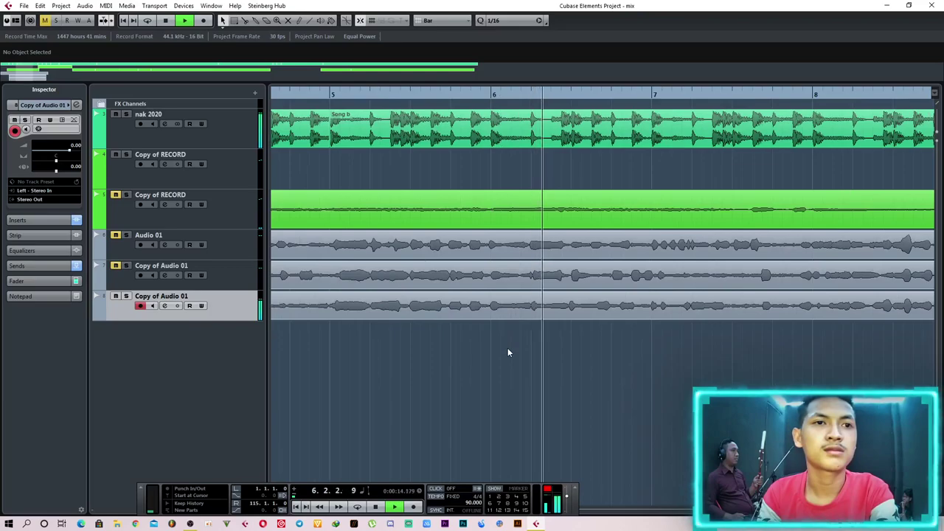
{"action": "scroll", "coordinate": [507, 350], "scroll_direction": "down", "scroll_amount": 4, "text": "ctrl"}
{"action": "scroll", "coordinate": [508, 353], "scroll_direction": "down", "scroll_amount": 2, "text": "ctrl"}
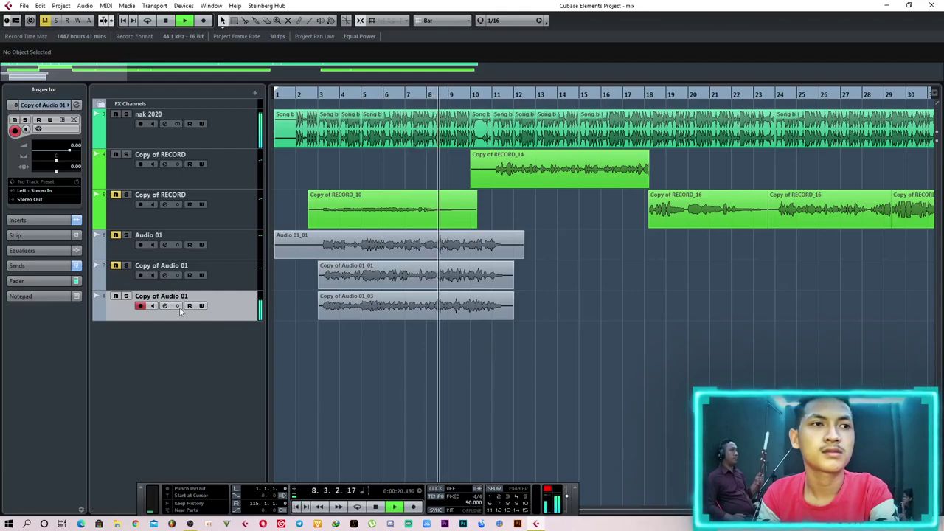
Mute the track with the new take, unmute the earlier Copy of Audio 01 track and play it from bar 1.
{"action": "left_click", "coordinate": [114, 276]}
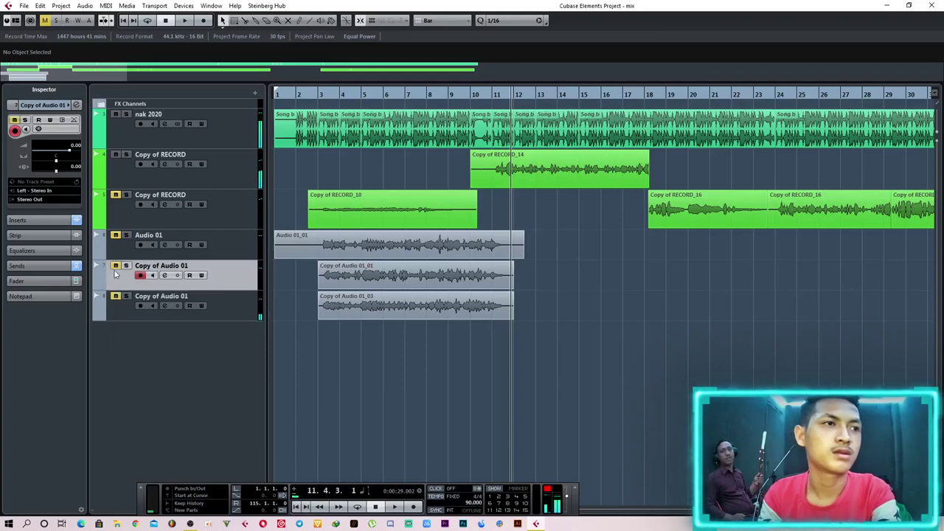
{"action": "left_click_drag", "start_coordinate": [312, 96], "coordinate": [277, 108]}
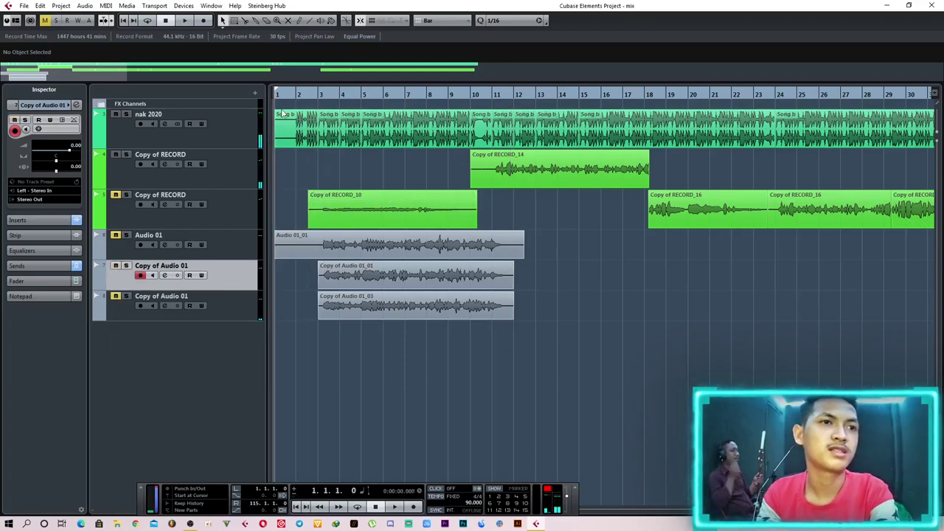
{"action": "key", "text": "space"}
{"action": "key", "text": "g"}
{"action": "key", "text": "g"}
{"action": "key", "text": "g"}
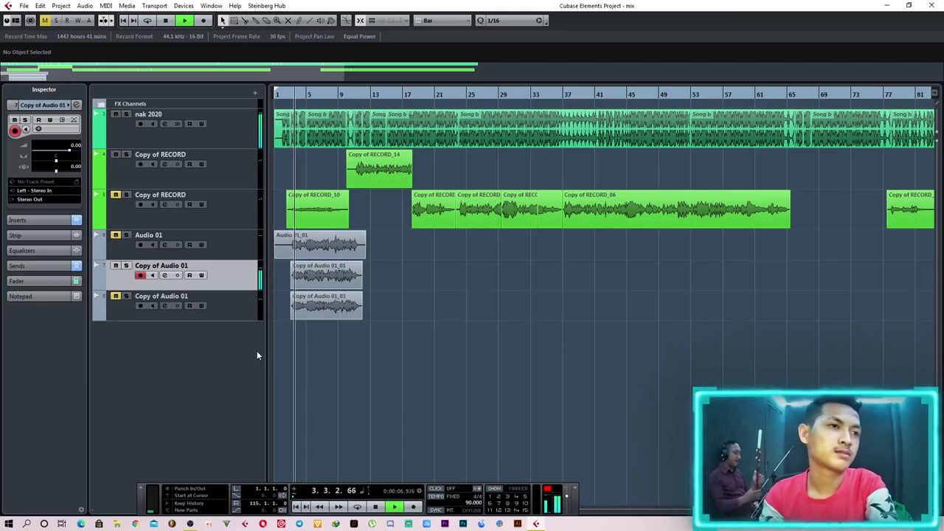
Stop playback and listen to the earlier Copy of Audio 01 take again from bar 3.
{"action": "key", "text": "space"}
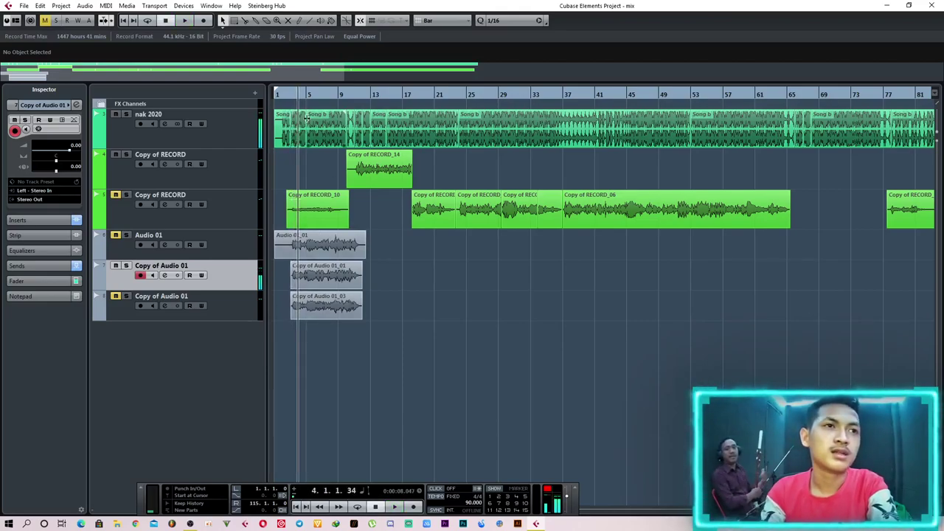
{"action": "left_click_drag", "start_coordinate": [302, 96], "coordinate": [306, 124]}
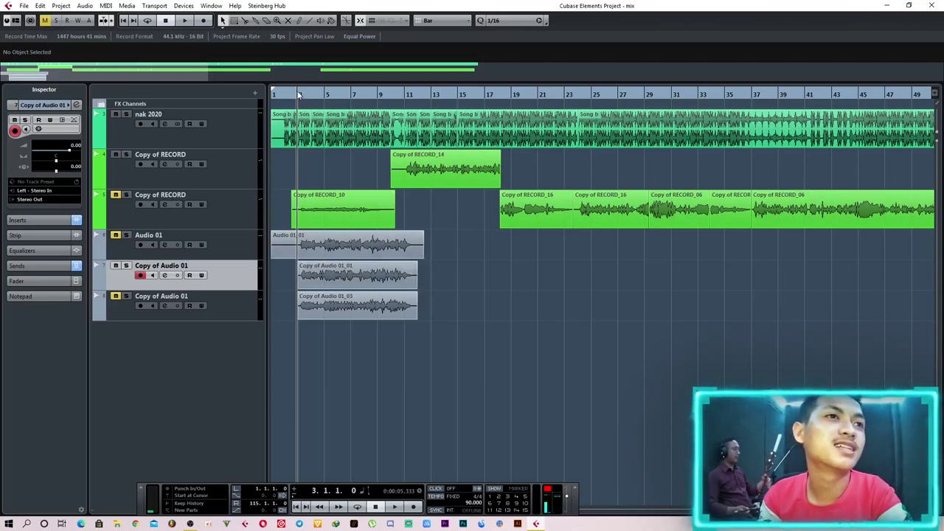
{"action": "key", "text": "space"}
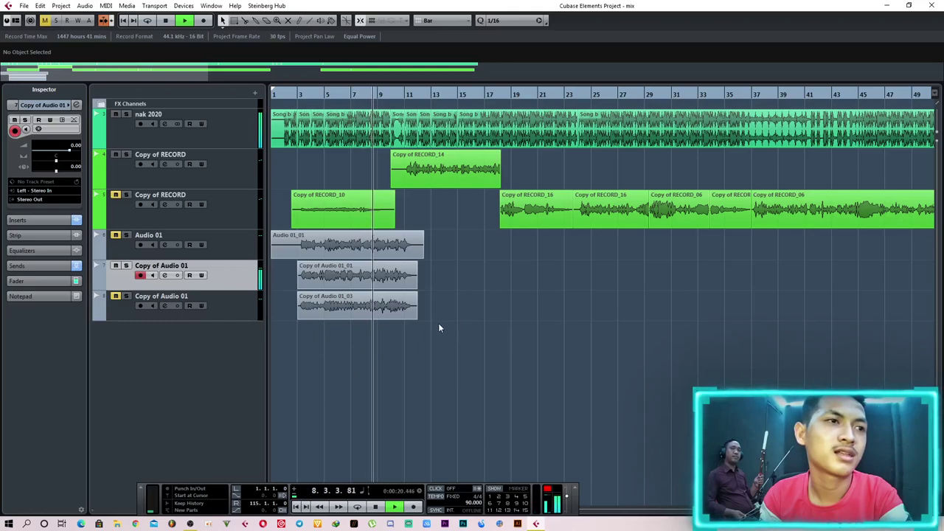
Remove all six insert effects, from StudioEQ to the last slot, on the record-armed Copy of Audio 01 track.
{"action": "left_click", "coordinate": [165, 275]}
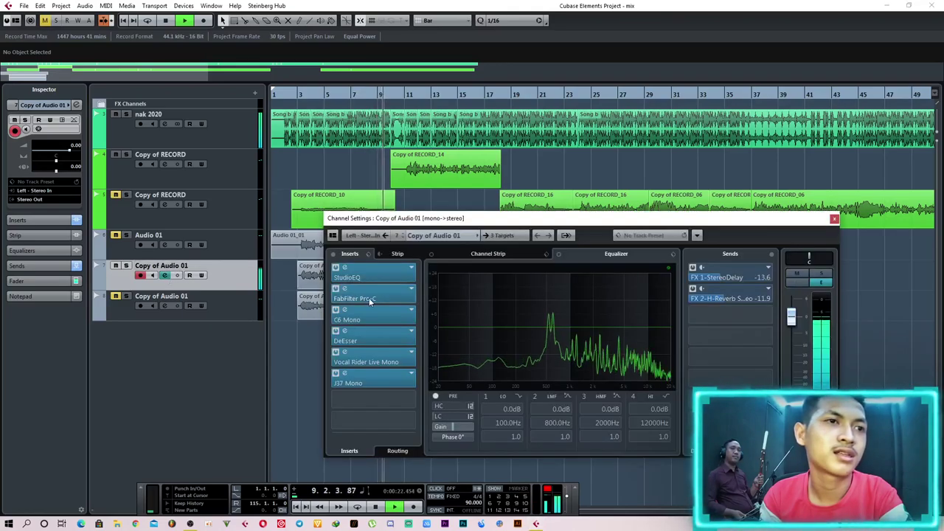
{"action": "left_click_drag", "start_coordinate": [361, 274], "coordinate": [284, 306]}
{"action": "left_click_drag", "start_coordinate": [360, 294], "coordinate": [258, 316]}
{"action": "left_click_drag", "start_coordinate": [373, 316], "coordinate": [237, 325]}
{"action": "left_click_drag", "start_coordinate": [376, 338], "coordinate": [281, 348]}
{"action": "left_click_drag", "start_coordinate": [384, 358], "coordinate": [278, 370]}
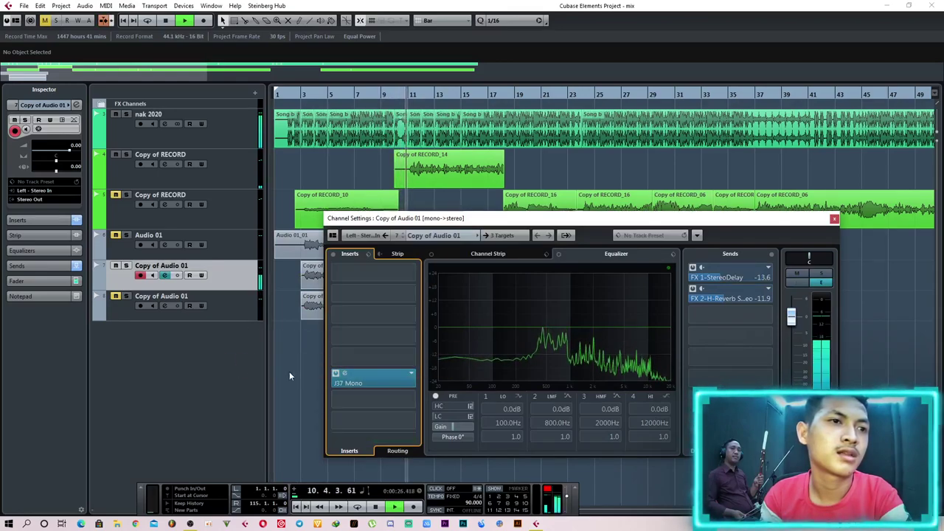
{"action": "left_click_drag", "start_coordinate": [372, 376], "coordinate": [295, 354]}
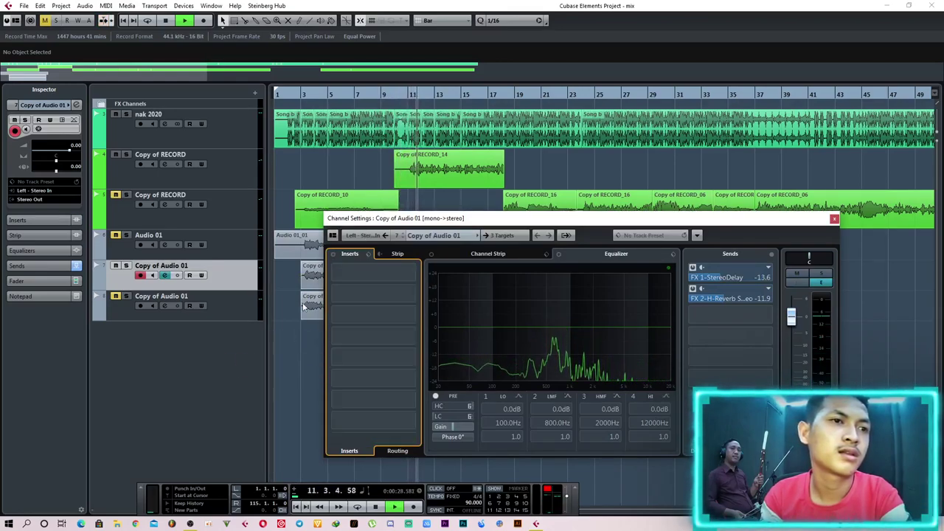
Listen to the Copy of Audio 01 take without inserts from bar 3 and close its channel settings.
{"action": "left_click", "coordinate": [305, 94]}
{"action": "key", "text": "space"}
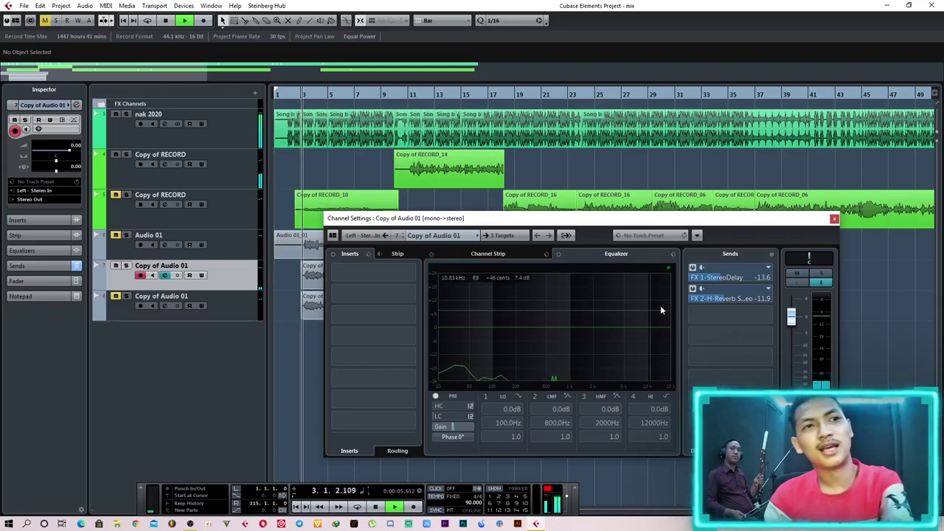
{"action": "left_click", "coordinate": [833, 218]}
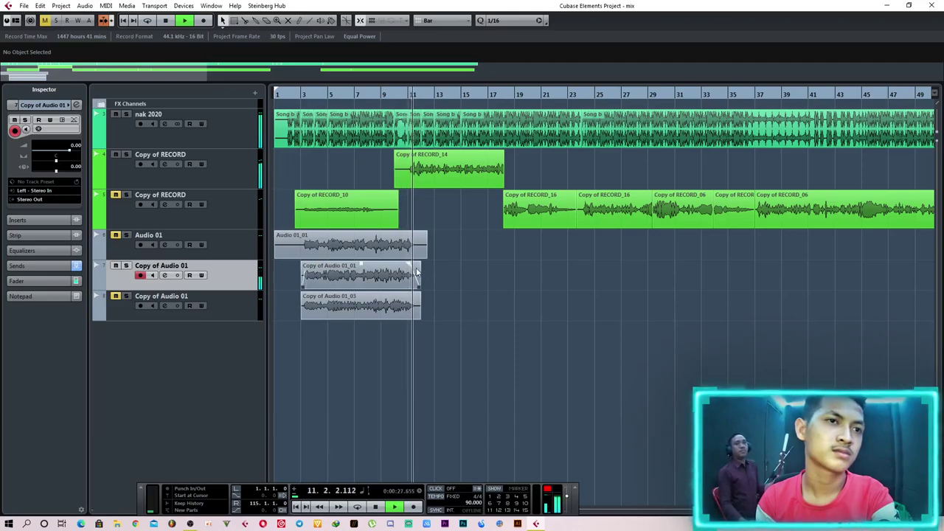
Follow the playback through the Copy of RECORD_14 event and examine the vocal waveforms up to bar 18.
{"action": "key", "text": "g"}
{"action": "key", "text": "g"}
{"action": "key", "text": "g"}
{"action": "key", "text": "g"}
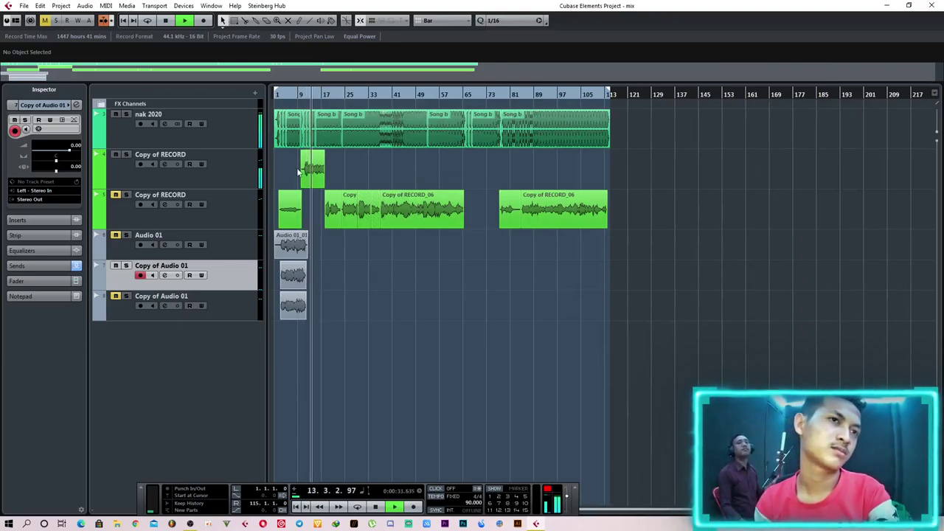
{"action": "key", "text": "h"}
{"action": "key", "text": "h"}
{"action": "key", "text": "h"}
{"action": "key", "text": "h"}
{"action": "key", "text": "h"}
{"action": "key", "text": "h"}
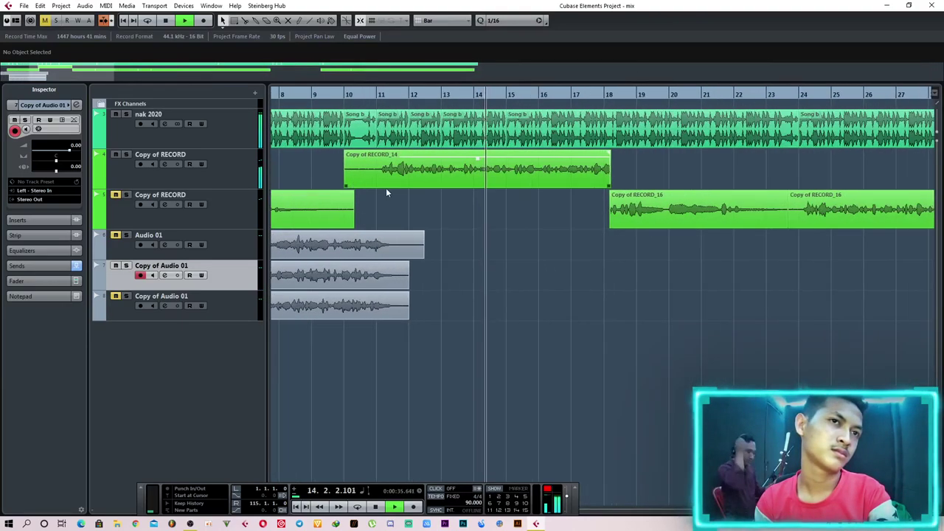
{"action": "key", "text": "h"}
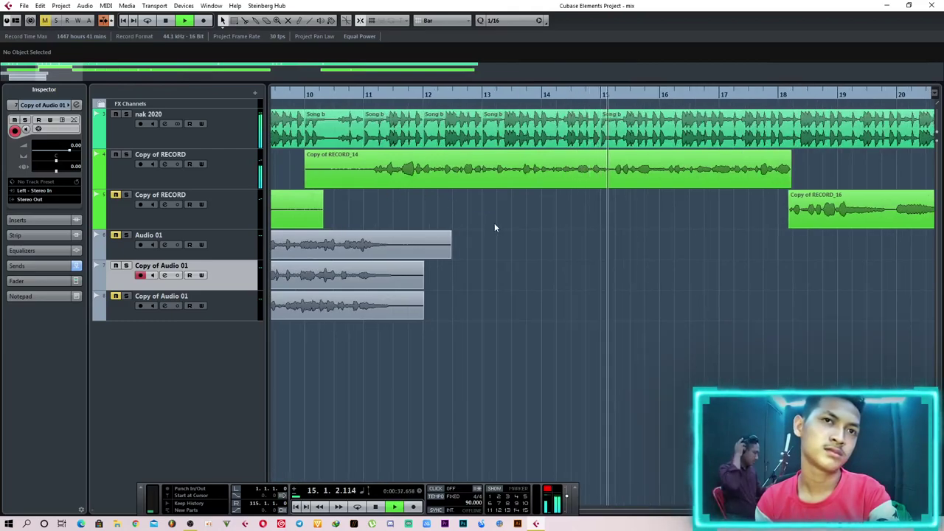
{"action": "key", "text": "g"}
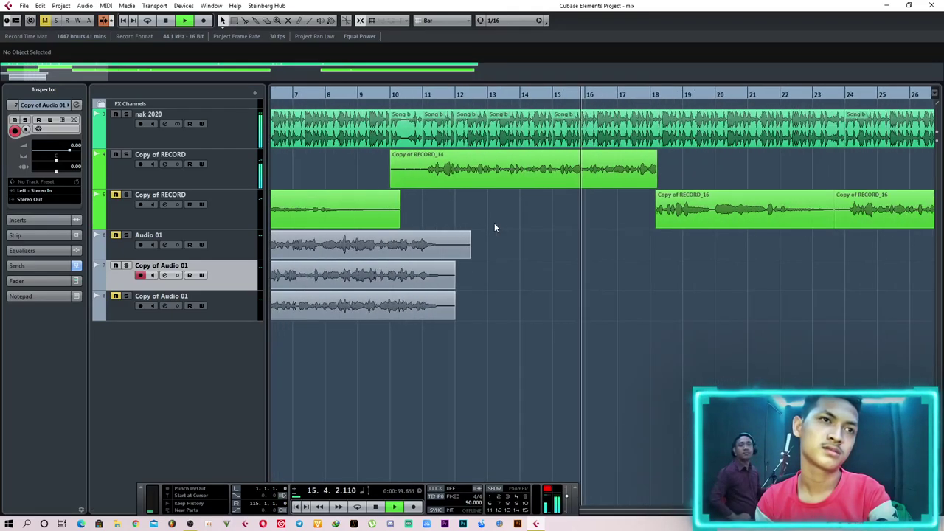
{"action": "key", "text": "g"}
{"action": "key", "text": "g"}
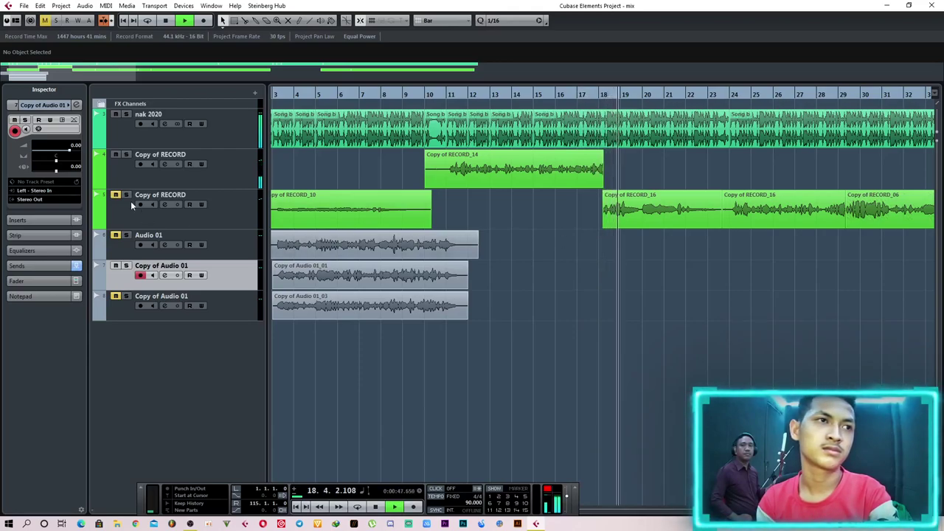
Unmute the Copy of RECORD track containing the Copy of RECORD_16 events and play the mix from bar 17.
{"action": "key", "text": "g"}
{"action": "key", "text": "g"}
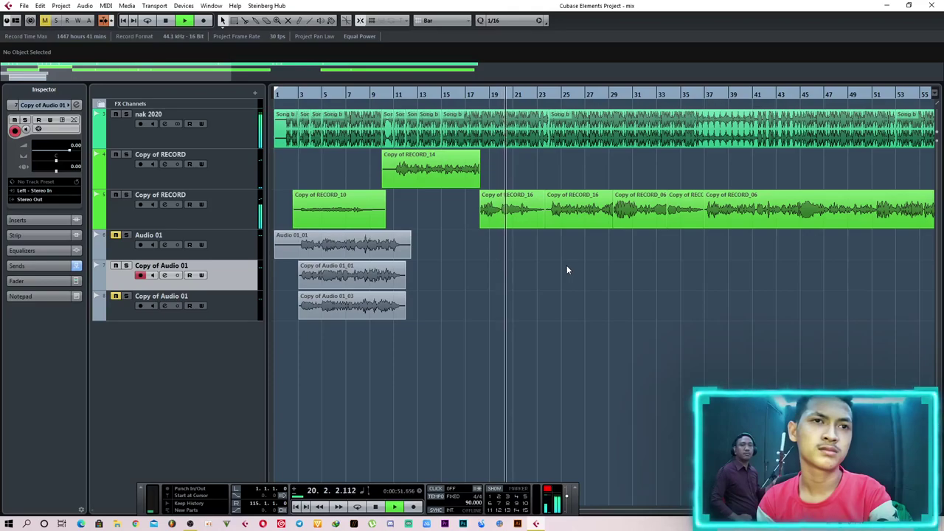
{"action": "key", "text": "space"}
{"action": "left_click_drag", "start_coordinate": [495, 96], "coordinate": [464, 100]}
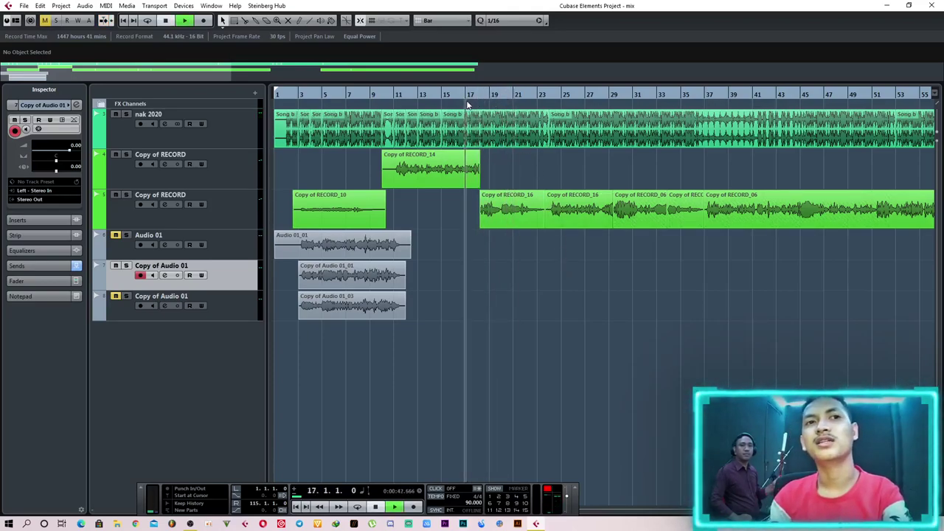
{"action": "key", "text": "space"}
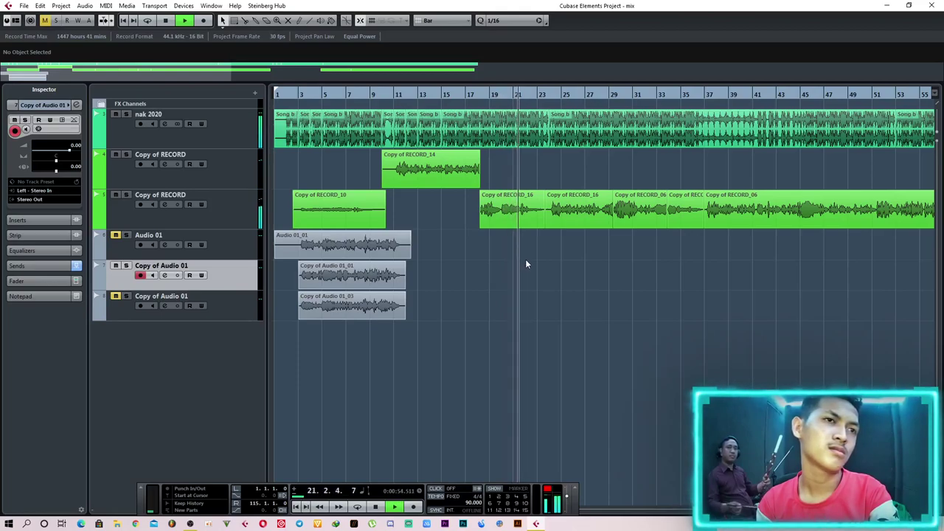
Move the record-armed Copy of Audio 01 track directly below the nak 2020 track and replay from around bar 17.
{"action": "left_click_drag", "start_coordinate": [236, 280], "coordinate": [234, 151]}
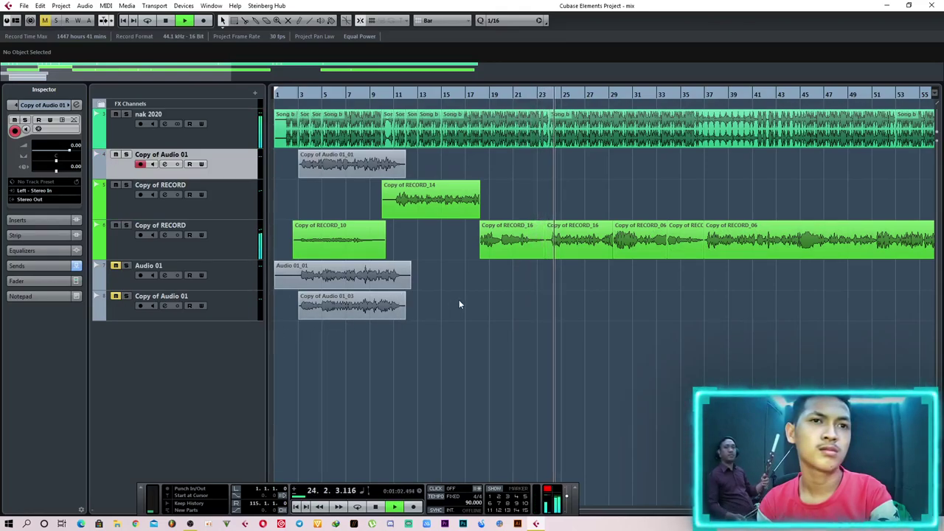
{"action": "key", "text": "space"}
{"action": "left_click_drag", "start_coordinate": [497, 94], "coordinate": [470, 96]}
{"action": "key", "text": "space"}
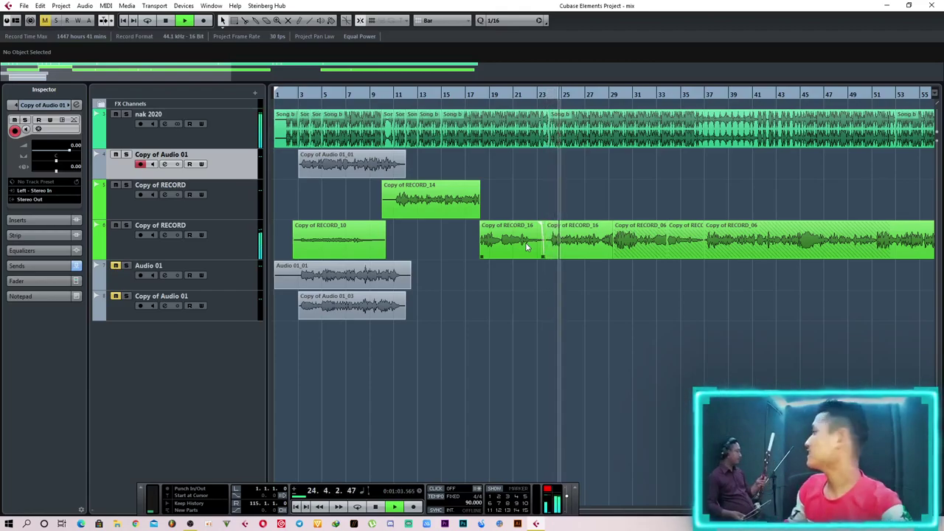
Replay the first Copy of RECORD_16 passage several times from around bar 17 and stop playback.
{"action": "key", "text": "space"}
{"action": "left_click", "coordinate": [464, 97]}
{"action": "key", "text": "space"}
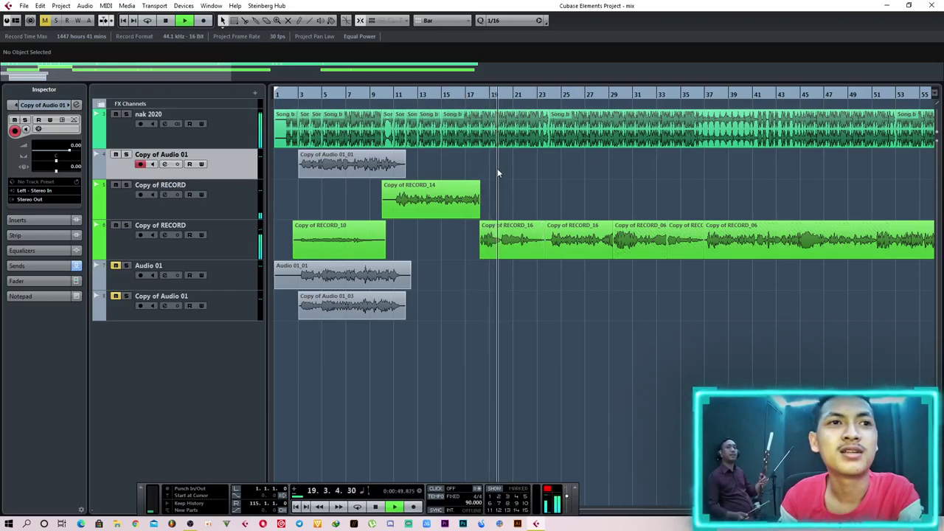
{"action": "key", "text": "space"}
{"action": "left_click", "coordinate": [465, 97]}
{"action": "key", "text": "space"}
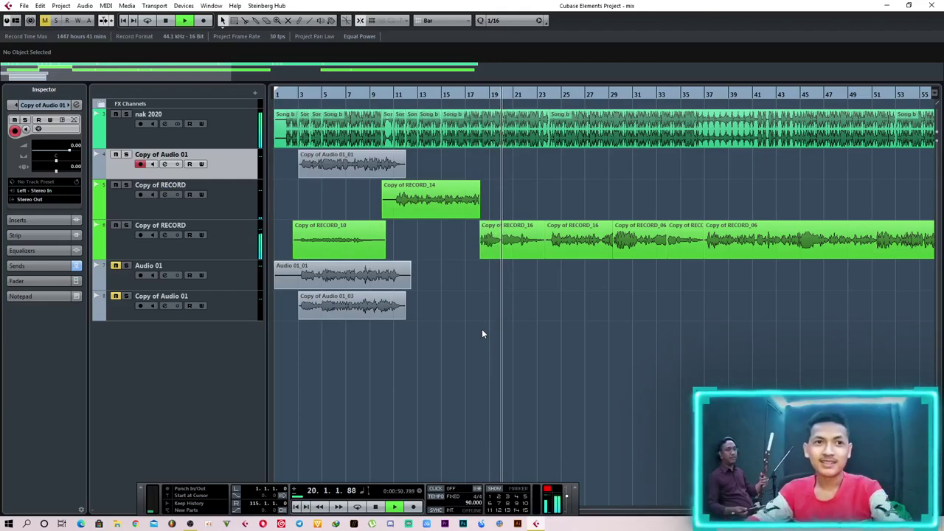
{"action": "left_click", "coordinate": [478, 92]}
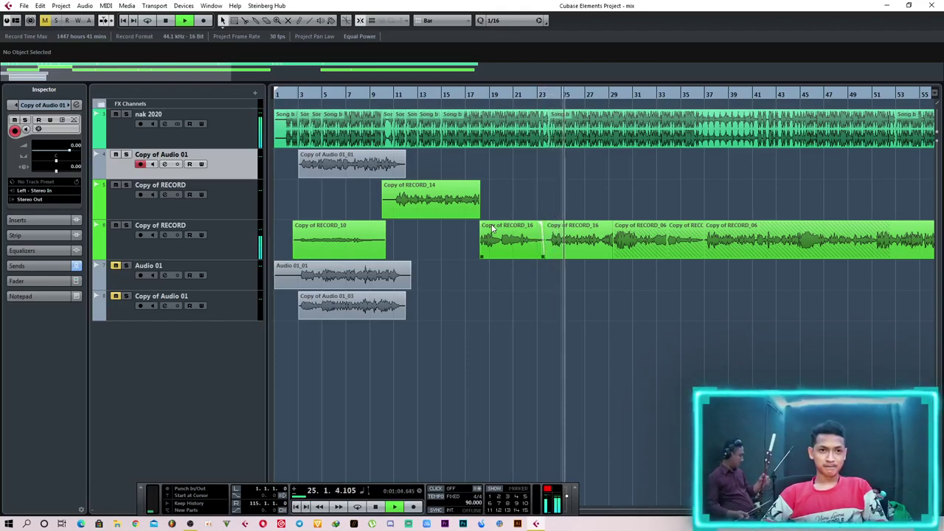
{"action": "key", "text": "space"}
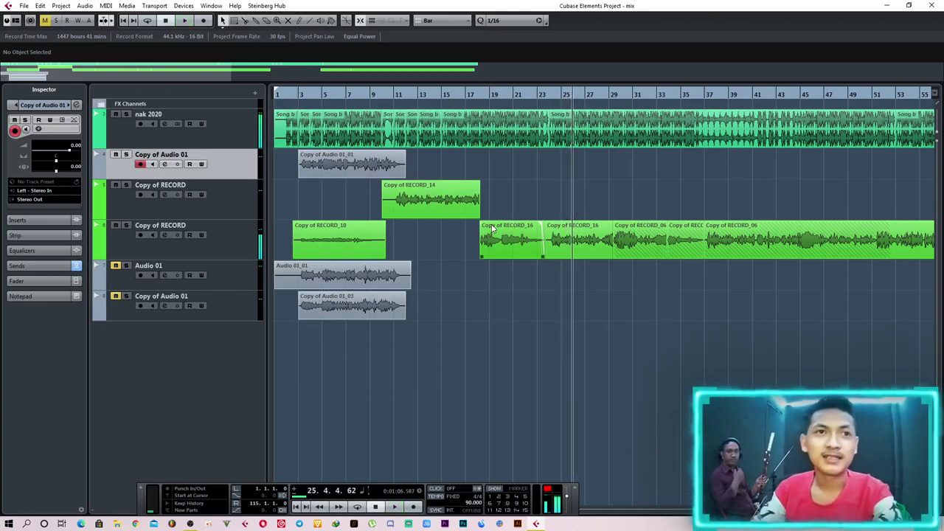
Listen to the transition between the two Copy of RECORD_16 events around bar 23, and replay from bar 17.
{"action": "left_click", "coordinate": [549, 91]}
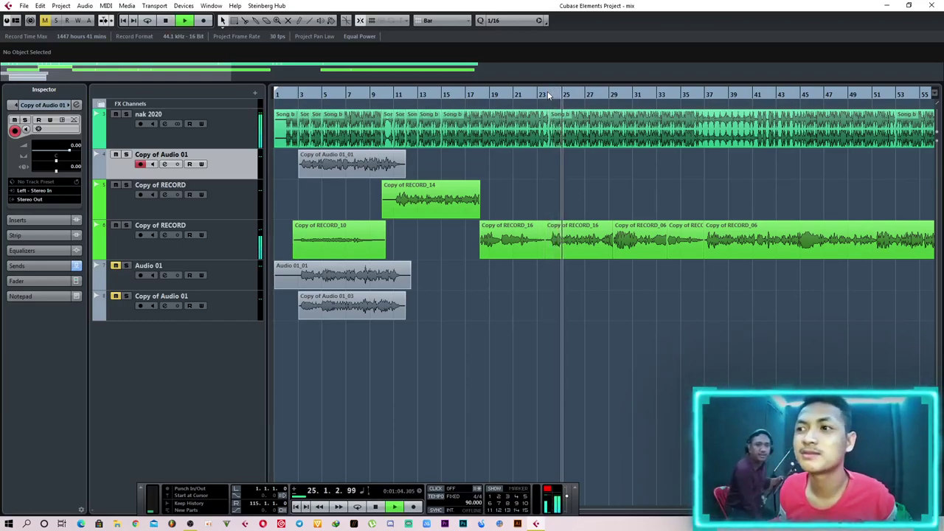
{"action": "left_click", "coordinate": [537, 91]}
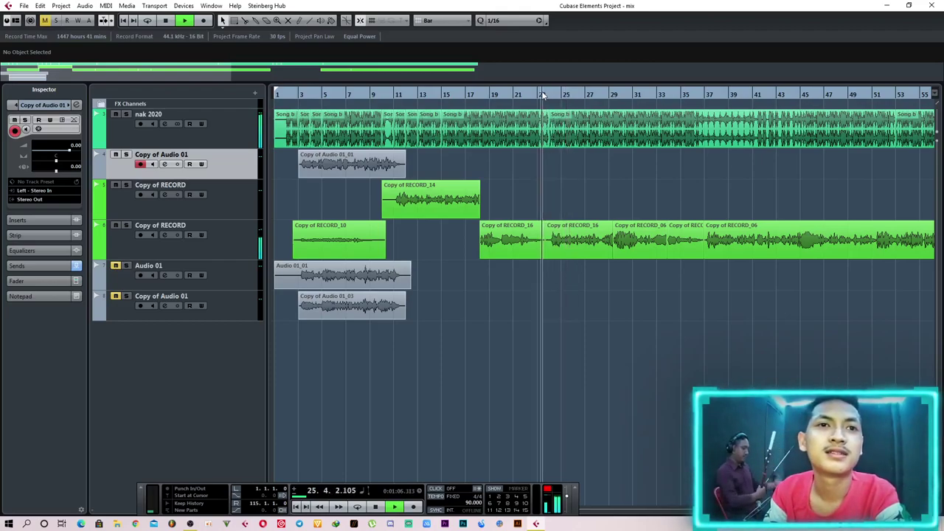
{"action": "left_click", "coordinate": [471, 91]}
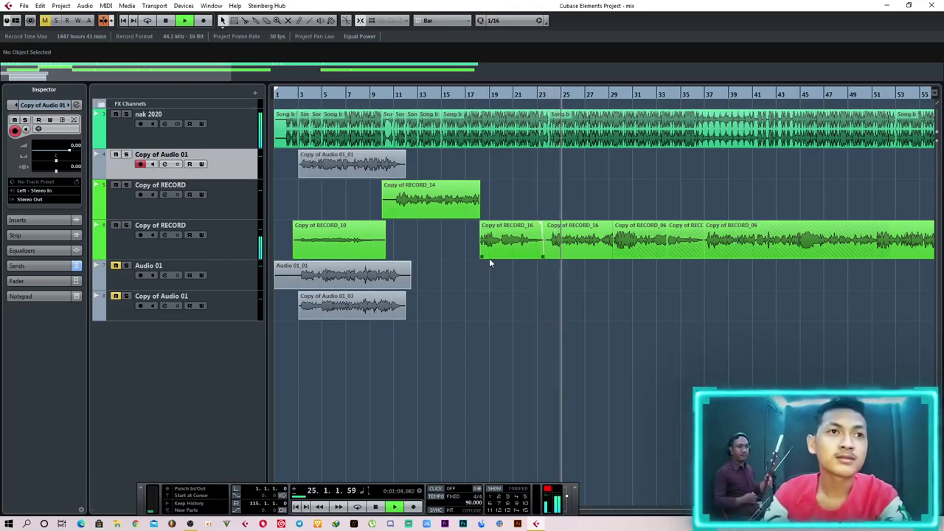
Record a new vocal take on the armed Copy of Audio 01 track from bar 14 to about bar 25, with the metronome click on.
{"action": "key", "text": "space"}
{"action": "left_click_drag", "start_coordinate": [442, 95], "coordinate": [430, 97]}
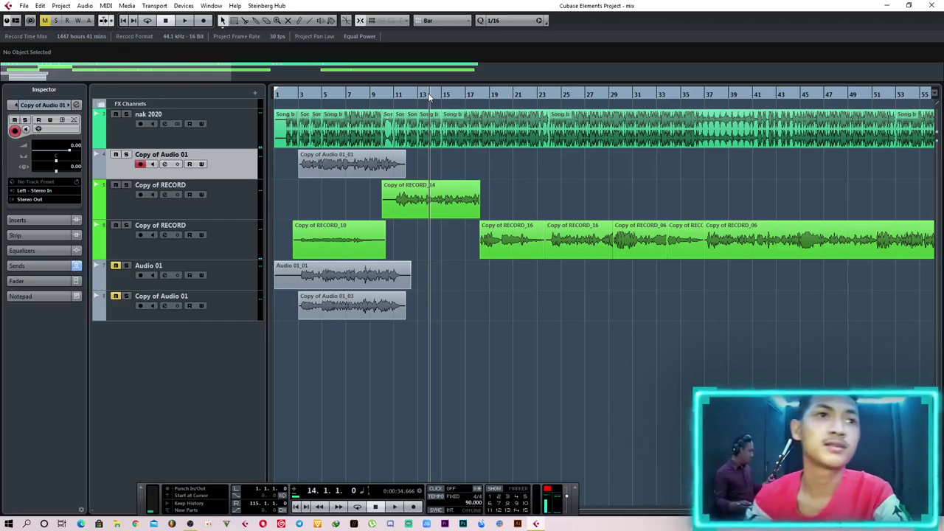
{"action": "key", "text": "KP_Multiply"}
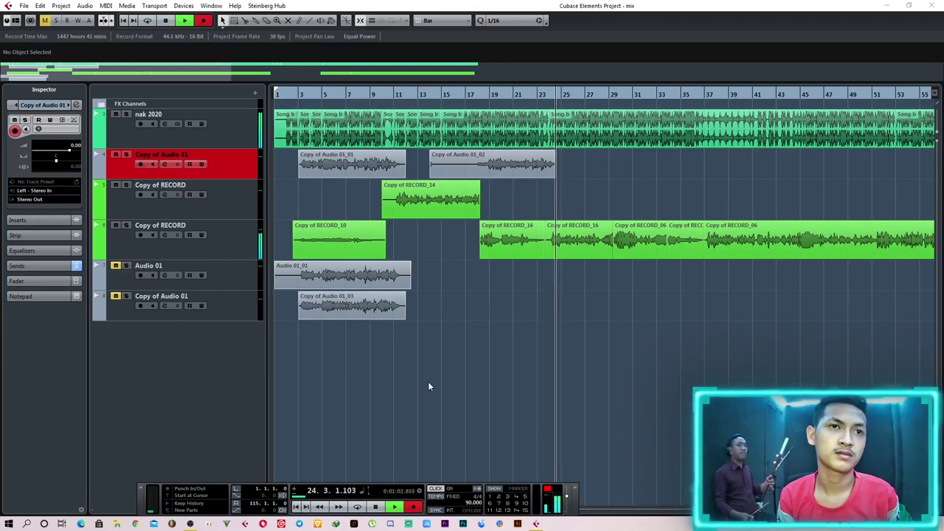
{"action": "key", "text": "space"}
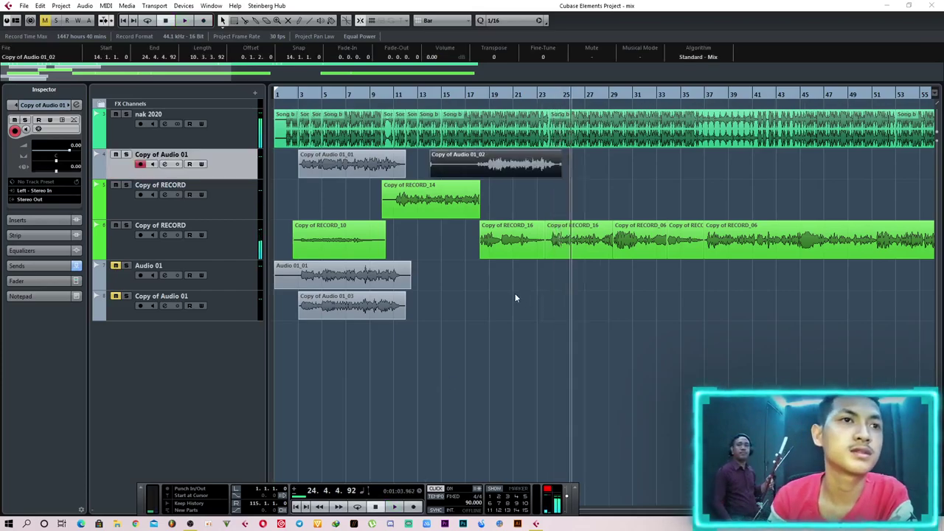
Split the new Copy of Audio 01_02 take at bar 17 and delete the silent part before it.
{"action": "scroll", "coordinate": [514, 293], "scroll_direction": "up", "scroll_amount": 3, "text": "ctrl"}
{"action": "left_click", "coordinate": [404, 166], "text": "alt"}
{"action": "left_click", "coordinate": [390, 171]}
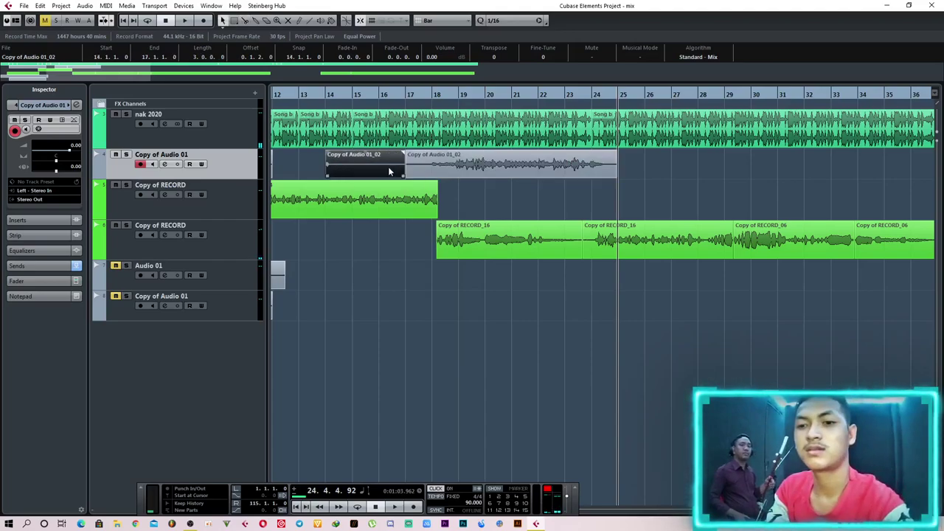
{"action": "key", "text": "Delete"}
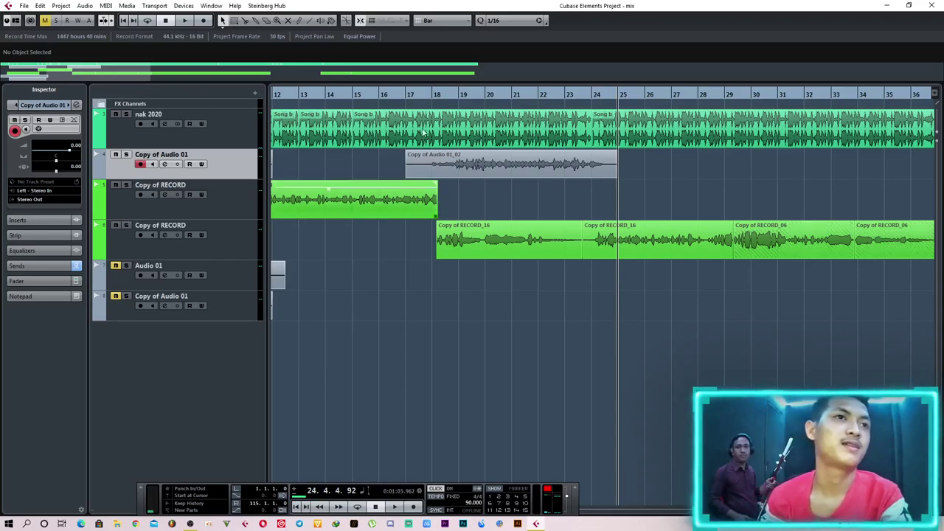
Play the mix from bar 15 and examine the trimmed Copy of Audio 01_02 take against the Copy of RECORD_16 waveform.
{"action": "left_click", "coordinate": [352, 95]}
{"action": "key", "text": "space"}
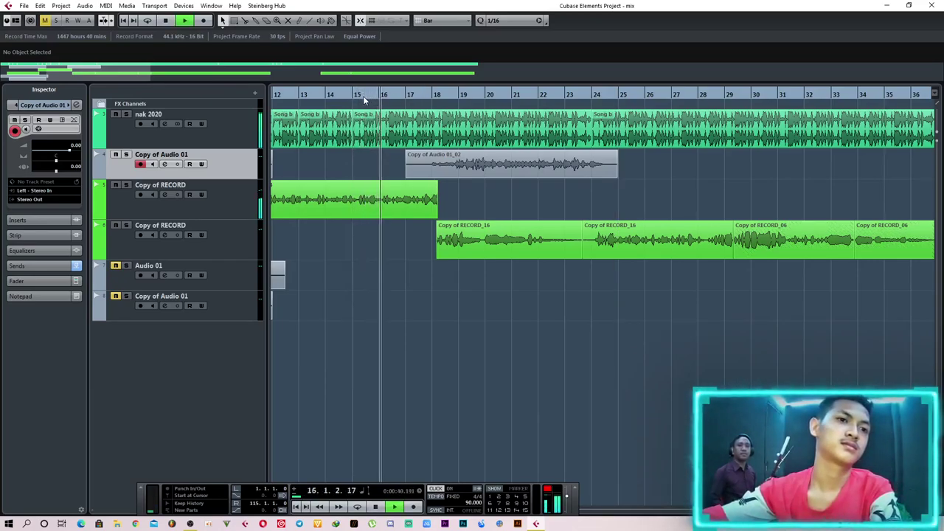
{"action": "scroll", "coordinate": [519, 308], "scroll_direction": "down", "scroll_amount": 3}
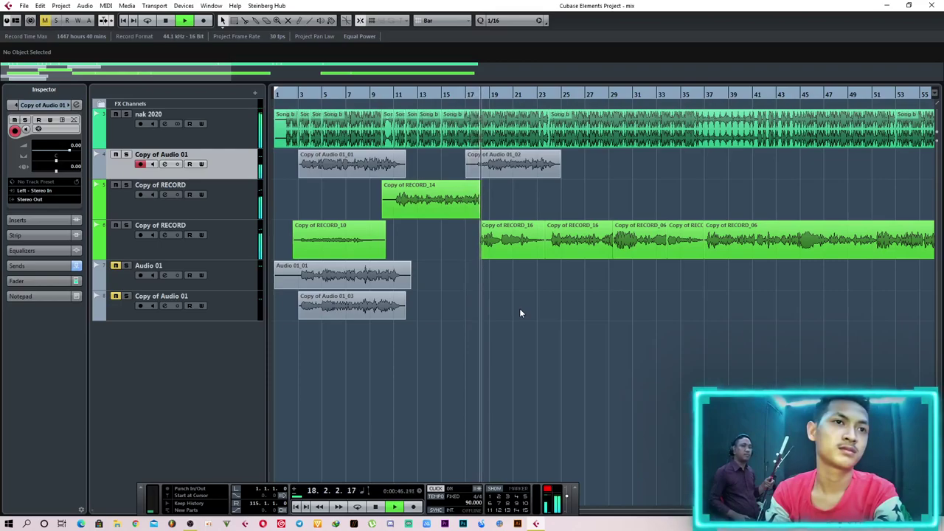
{"action": "scroll", "coordinate": [519, 308], "scroll_direction": "up", "scroll_amount": 2}
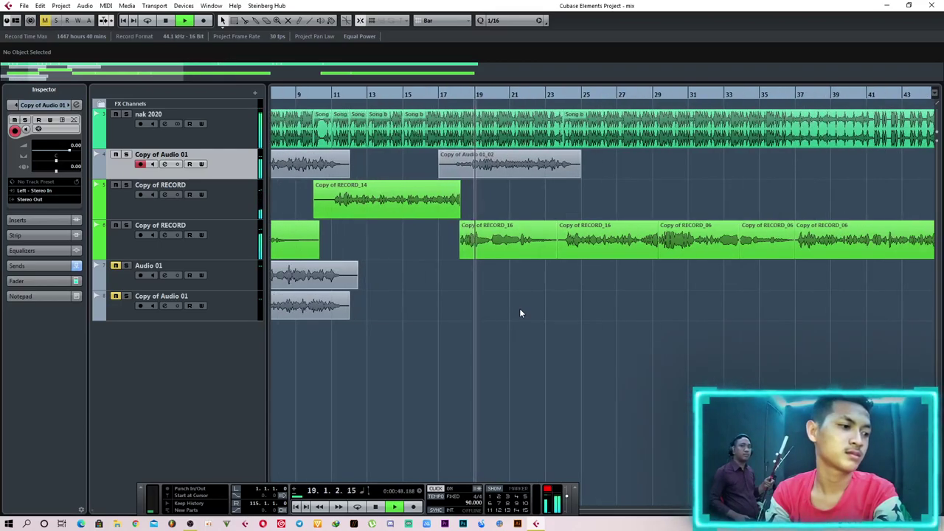
{"action": "scroll", "coordinate": [516, 308], "scroll_direction": "up", "scroll_amount": 4}
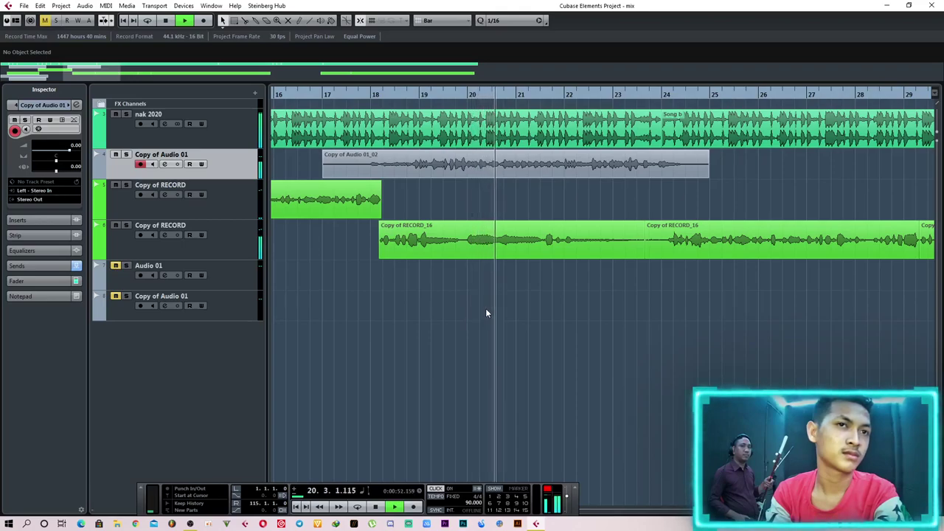
{"action": "scroll", "coordinate": [485, 313], "scroll_direction": "down", "scroll_amount": 2}
{"action": "scroll", "coordinate": [485, 312], "scroll_direction": "down", "scroll_amount": 1}
{"action": "scroll", "coordinate": [485, 313], "scroll_direction": "down", "scroll_amount": 2}
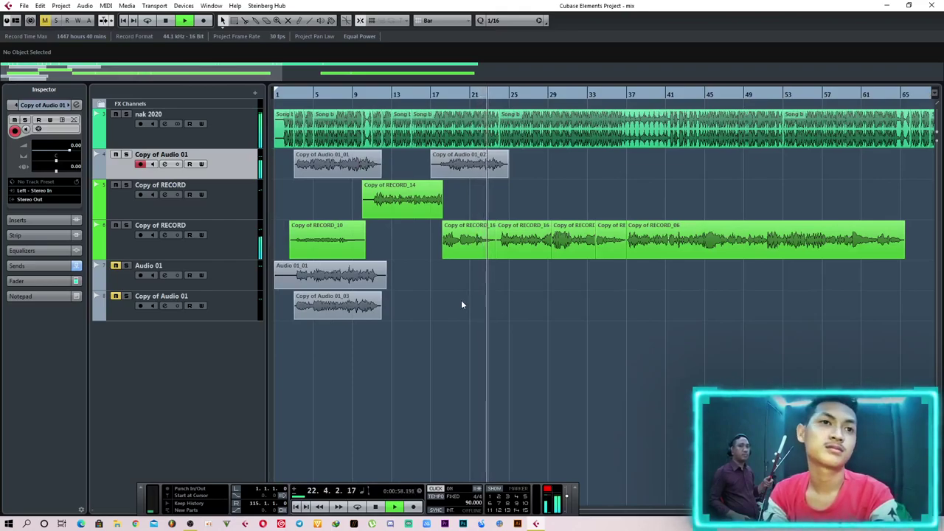
{"action": "scroll", "coordinate": [434, 295], "scroll_direction": "up", "scroll_amount": 3}
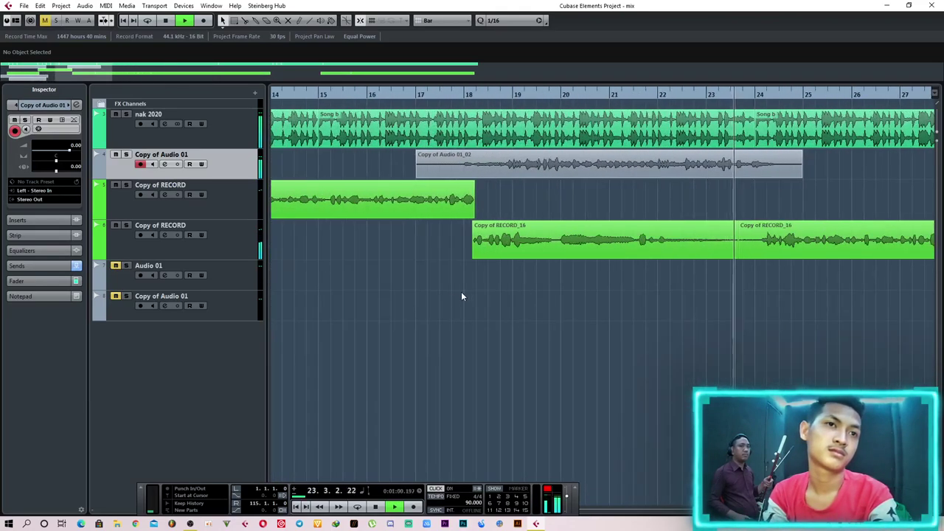
Replay the Copy of Audio 01_02 take from bar 17 and view it within the whole arrangement.
{"action": "left_click", "coordinate": [457, 94]}
{"action": "left_click_drag", "start_coordinate": [455, 95], "coordinate": [415, 95]}
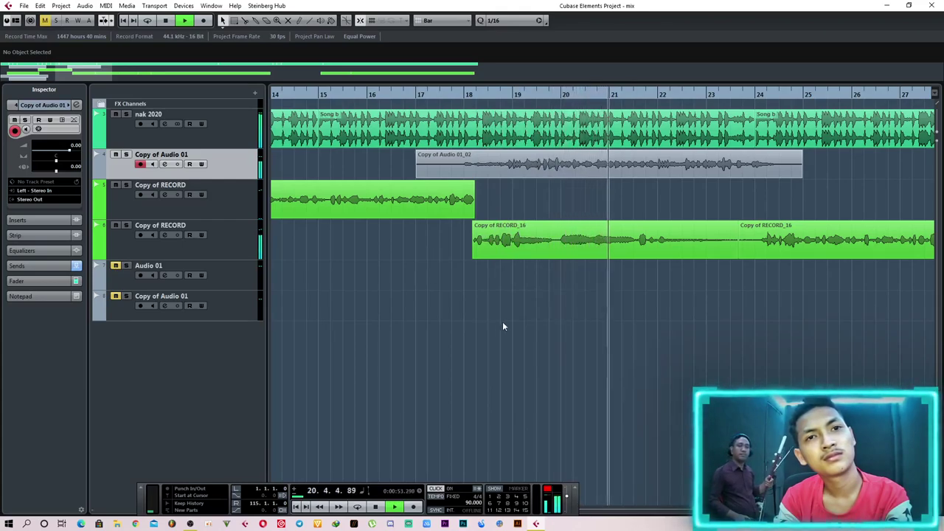
{"action": "key", "text": "g"}
{"action": "key", "text": "g"}
{"action": "key", "text": "g"}
{"action": "key", "text": "g"}
{"action": "key", "text": "g"}
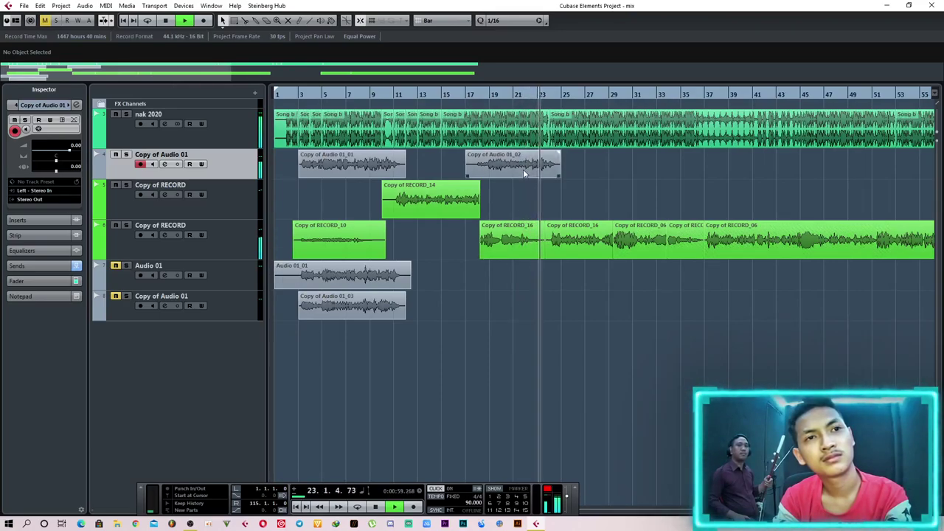
Play the mix from bar 18 with a closer view of the Copy of Audio 01_02 take above Copy of RECORD_16.
{"action": "key", "text": "space"}
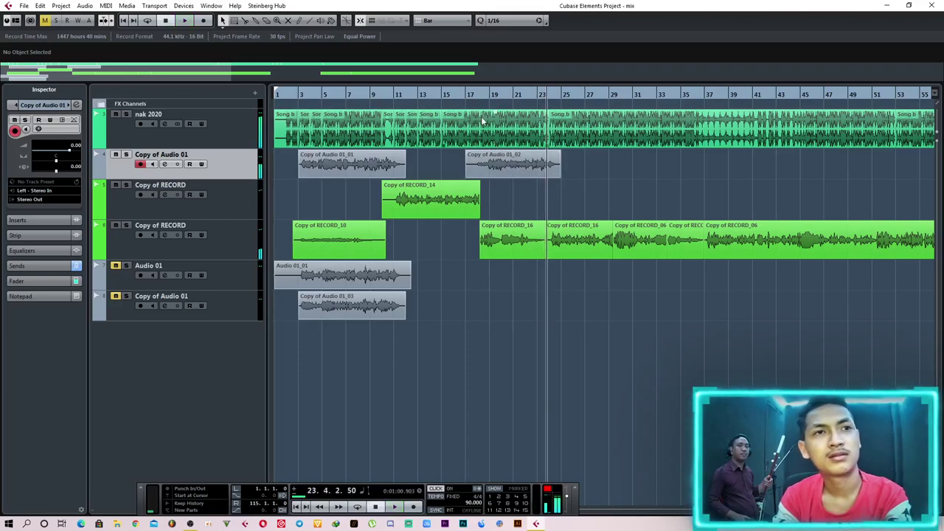
{"action": "left_click_drag", "start_coordinate": [479, 94], "coordinate": [469, 96]}
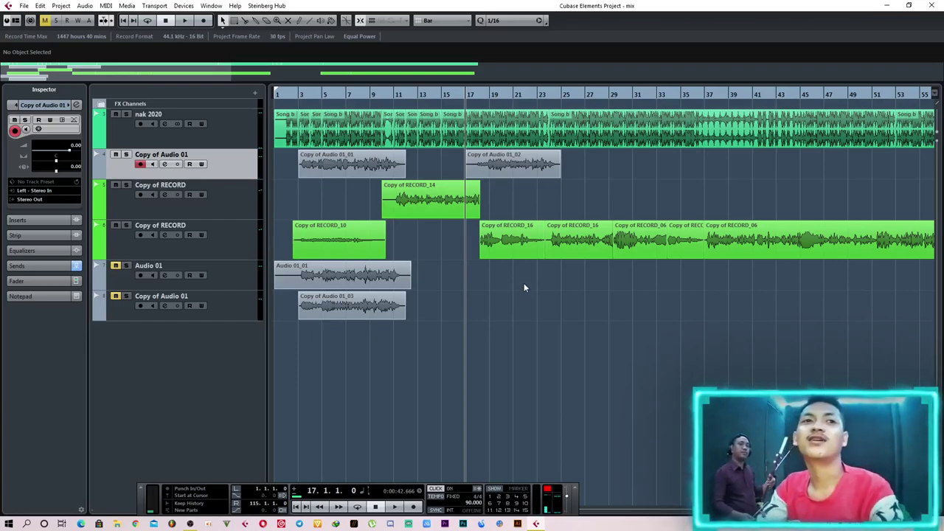
{"action": "left_click", "coordinate": [484, 95]}
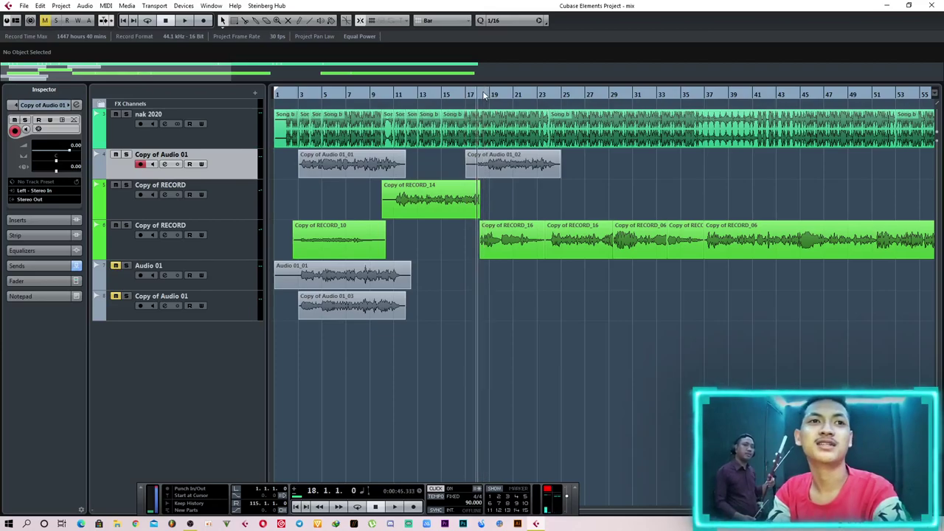
{"action": "key", "text": "h"}
{"action": "key", "text": "h"}
{"action": "key", "text": "h"}
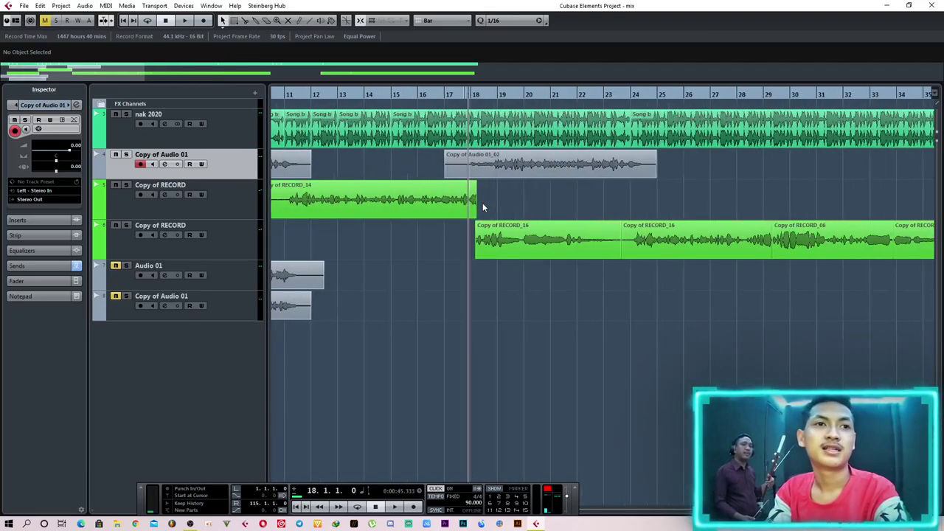
{"action": "key", "text": "space"}
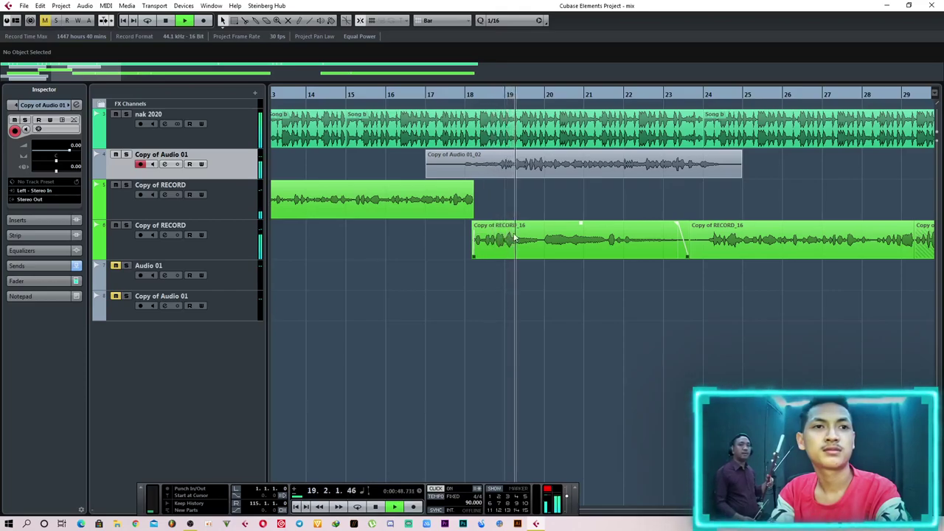
Replay the Copy of Audio 01_02 take from bar 18 and return the cursor to bar 19.
{"action": "key", "text": "space"}
{"action": "left_click_drag", "start_coordinate": [505, 94], "coordinate": [464, 112]}
{"action": "key", "text": "space"}
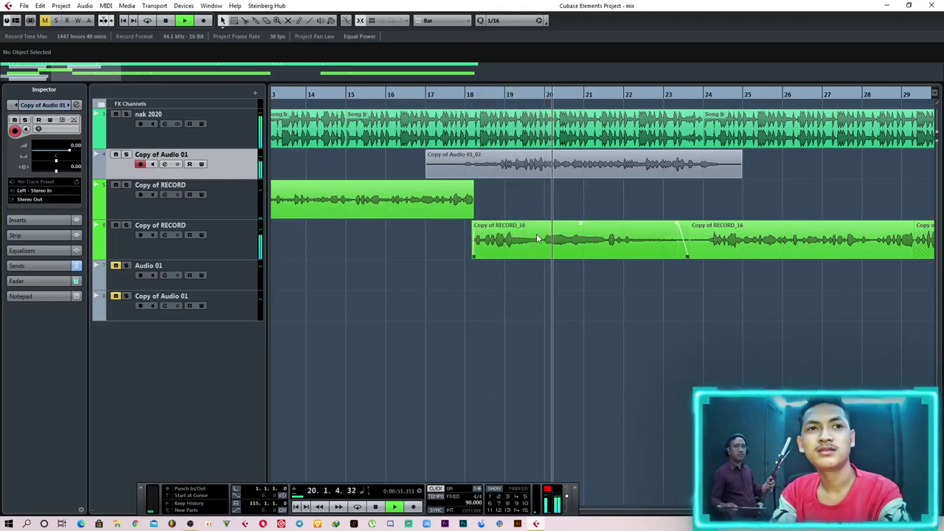
{"action": "key", "text": "space"}
{"action": "left_click", "coordinate": [493, 94]}
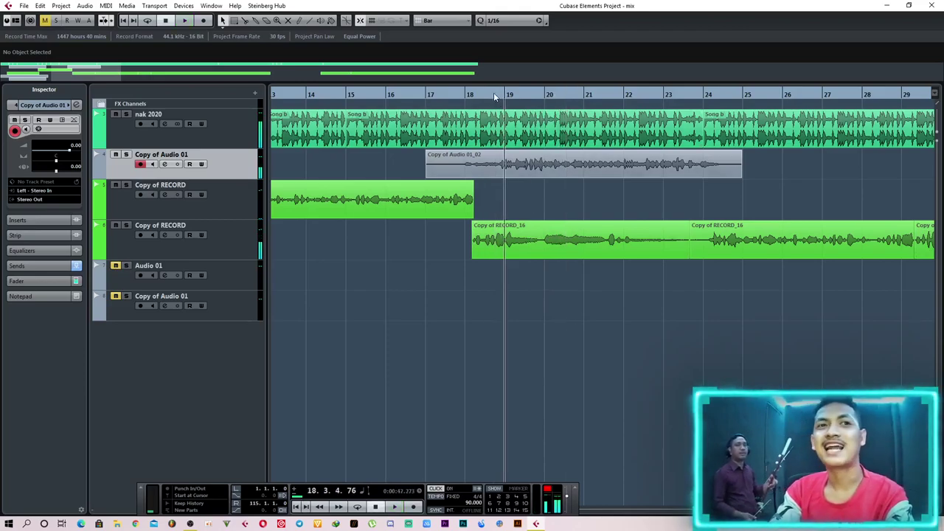
Move the Copy of Audio 01_02 take to the muted Audio 01 track, keeping its start at bar 17.
{"action": "left_click", "coordinate": [536, 166]}
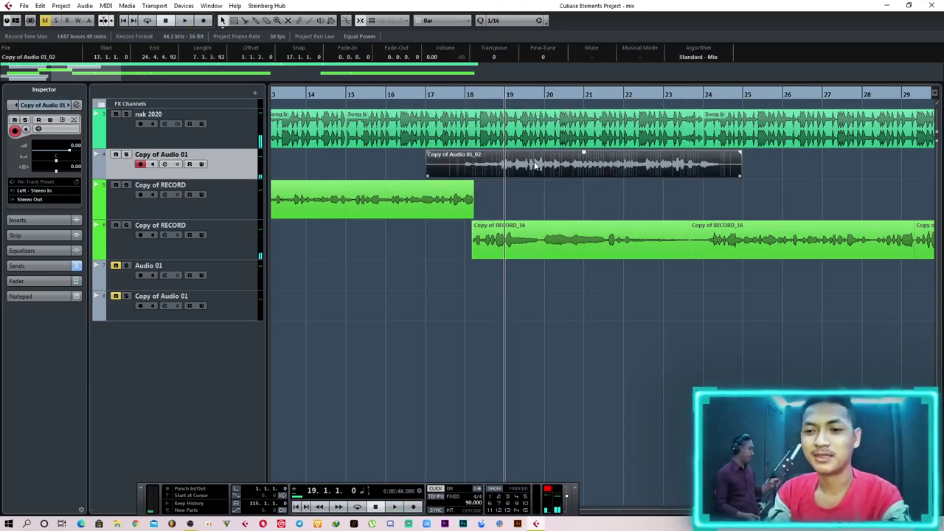
{"action": "left_click_drag", "start_coordinate": [536, 166], "coordinate": [532, 276]}
{"action": "scroll", "coordinate": [473, 183], "scroll_direction": "down", "scroll_amount": 2}
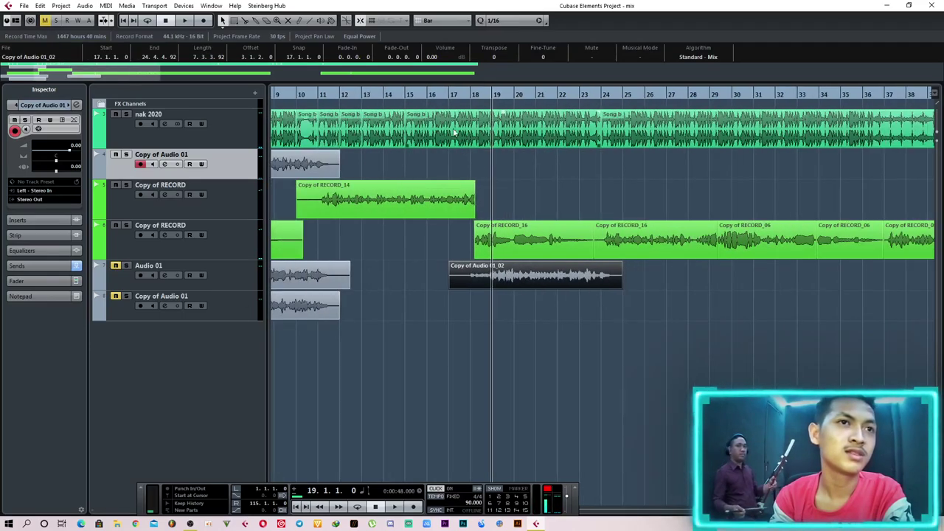
Play the arrangement without the moved take from bar 17, and again from bar 18.
{"action": "left_click", "coordinate": [457, 95]}
{"action": "left_click", "coordinate": [580, 174]}
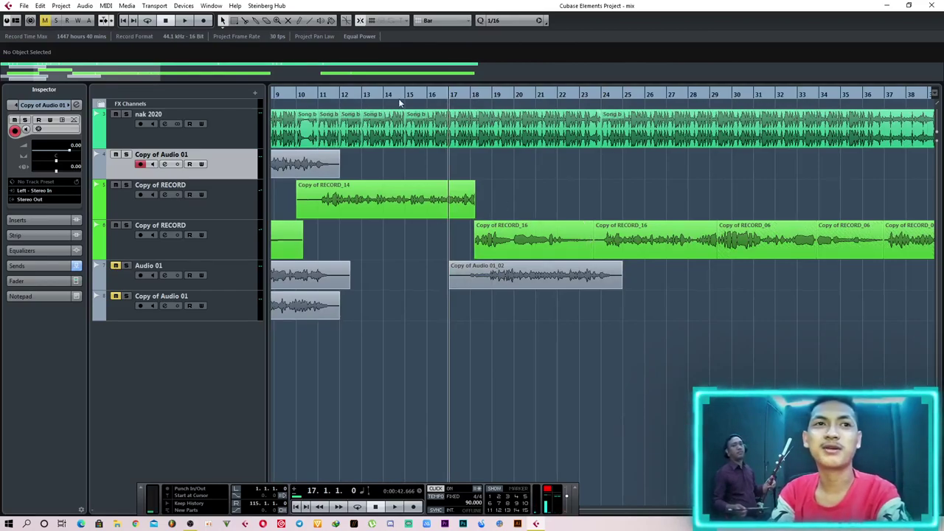
{"action": "key", "text": "space"}
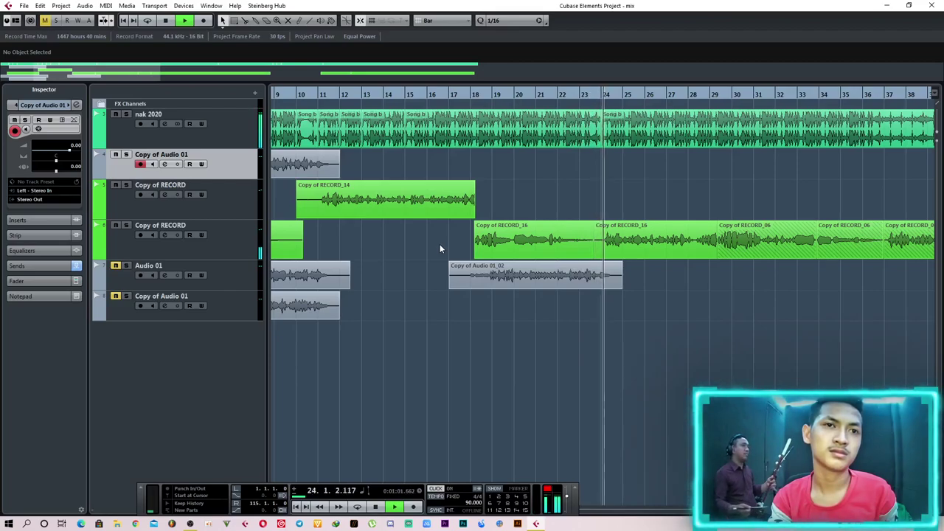
{"action": "key", "text": "space"}
{"action": "left_click_drag", "start_coordinate": [494, 94], "coordinate": [477, 106]}
{"action": "key", "text": "space"}
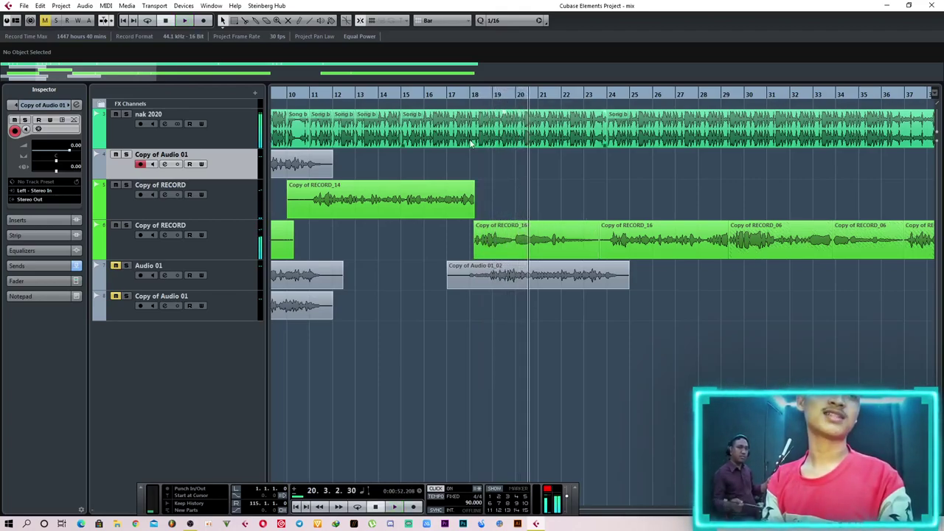
{"action": "left_click", "coordinate": [457, 99]}
{"action": "left_click", "coordinate": [443, 100]}
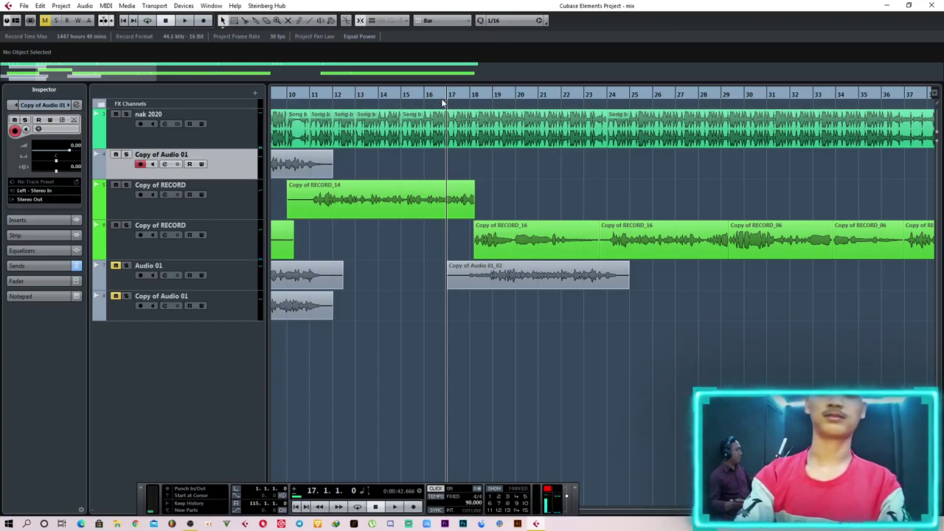
{"action": "key", "text": "KP_Multiply"}
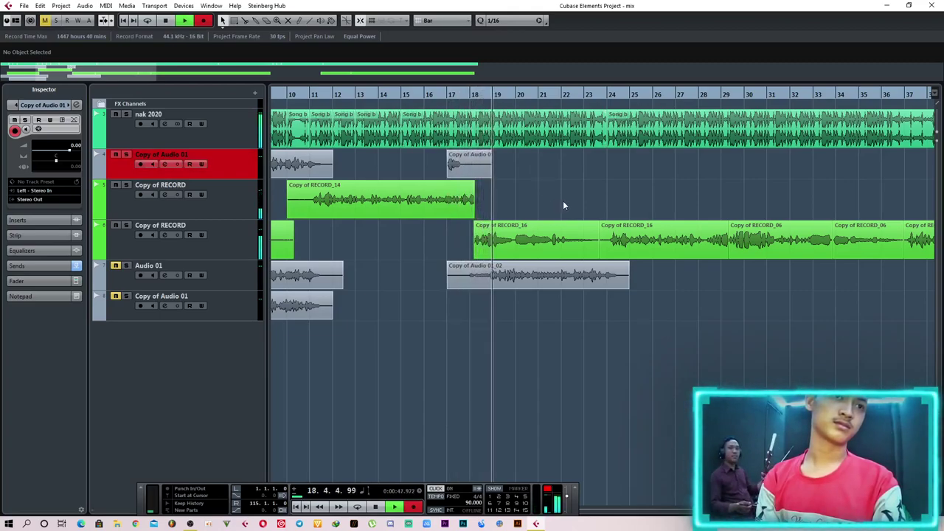
{"action": "key", "text": "space"}
{"action": "key", "text": "Delete"}
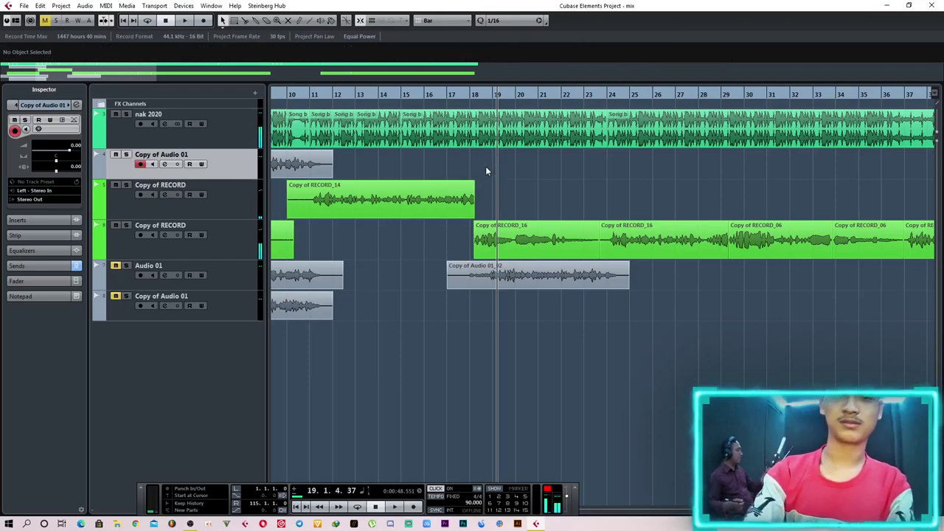
Start playback at bar 16 and record a new take on the Copy of Audio 01 track from about bar 17 to bar 24.
{"action": "left_click", "coordinate": [420, 99]}
{"action": "key", "text": "space"}
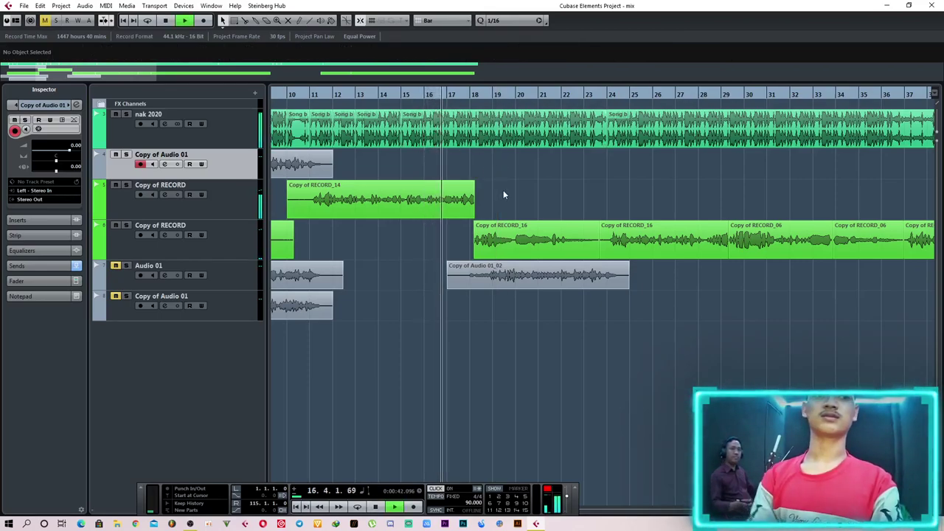
{"action": "key", "text": "KP_Multiply"}
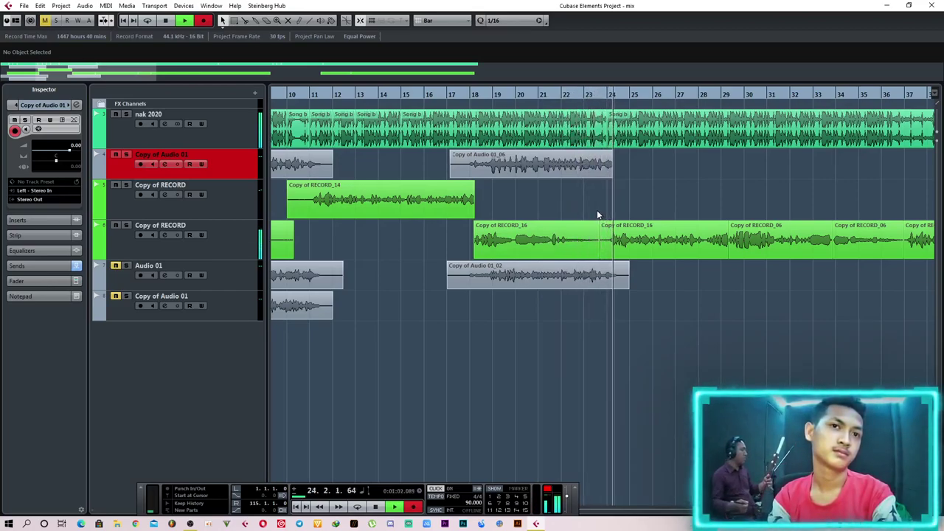
{"action": "key", "text": "space"}
Split the Copy of Audio 01_06 take at bar 18 and delete the part before it.
{"action": "scroll", "coordinate": [586, 210], "scroll_direction": "up", "scroll_amount": 3}
{"action": "right_click", "coordinate": [445, 199]}
{"action": "left_click", "coordinate": [472, 202]}
{"action": "left_click", "coordinate": [371, 167]}
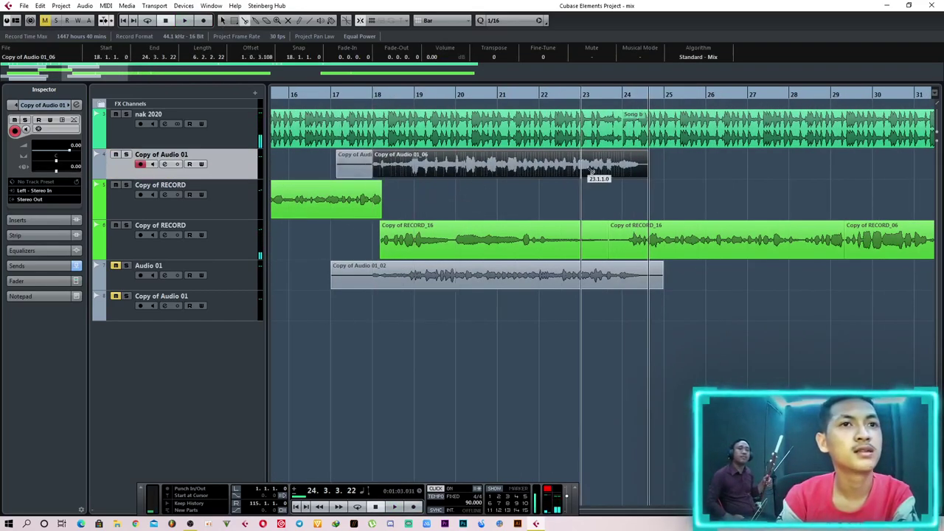
{"action": "right_click", "coordinate": [488, 197]}
{"action": "left_click", "coordinate": [494, 204]}
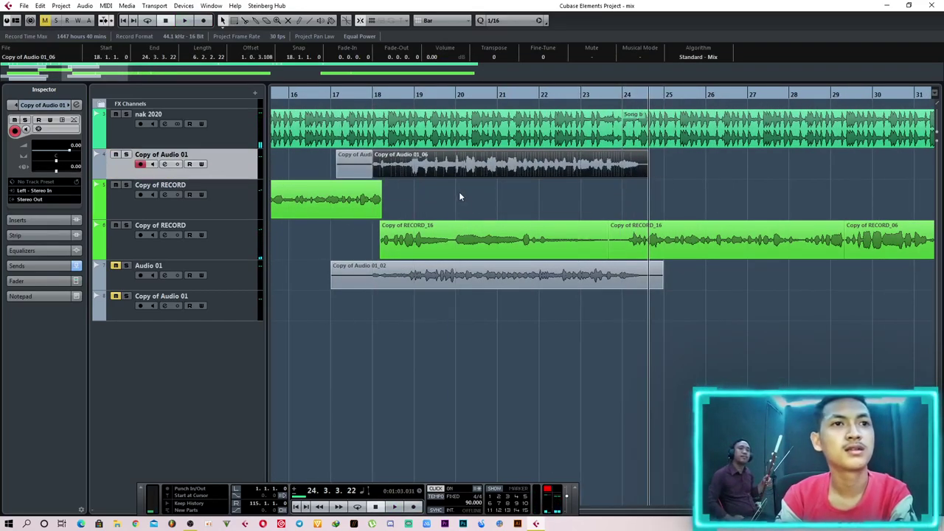
{"action": "left_click", "coordinate": [343, 171]}
{"action": "key", "text": "Delete"}
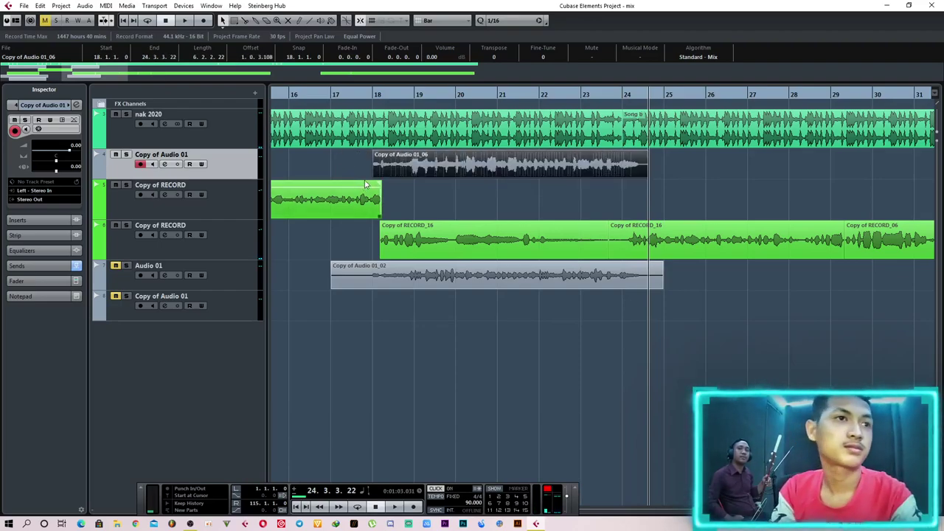
Extend the start of the Copy of Audio 01_06 take back to 17.4.2.0.
{"action": "scroll", "coordinate": [365, 184], "scroll_direction": "up", "scroll_amount": 5}
{"action": "left_click_drag", "start_coordinate": [405, 175], "coordinate": [361, 166]}
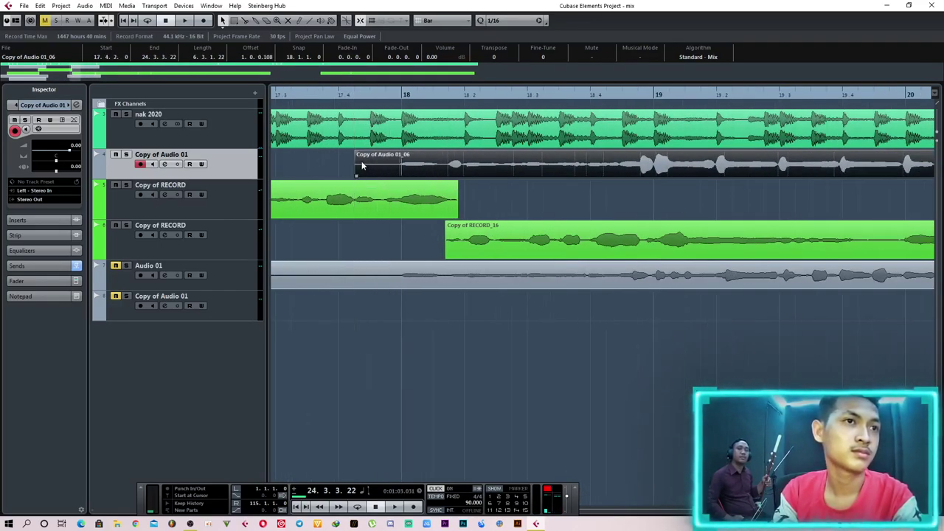
{"action": "left_click", "coordinate": [526, 196]}
Play the mix from about bar 15 to the end of the Copy of Audio 01_06 take and examine its waveform.
{"action": "scroll", "coordinate": [521, 205], "scroll_direction": "down", "scroll_amount": 10}
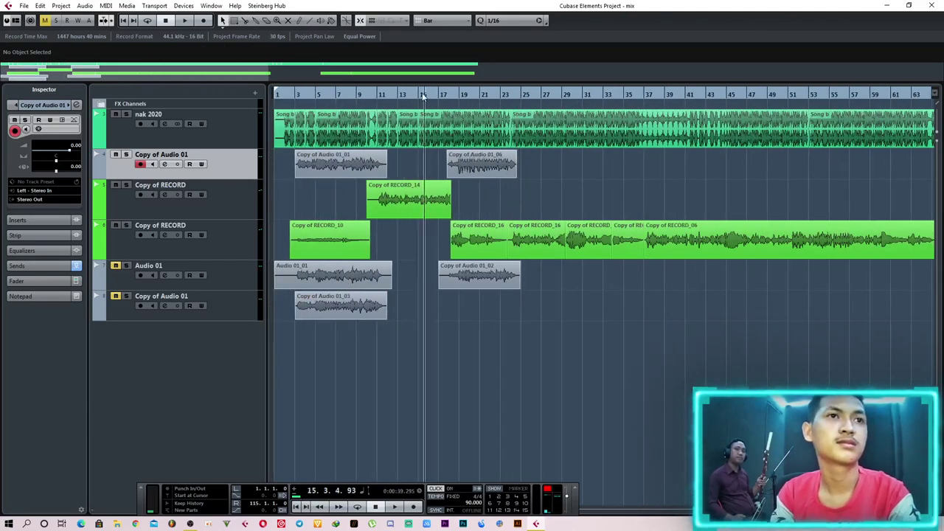
{"action": "left_click", "coordinate": [423, 96]}
{"action": "key", "text": "space"}
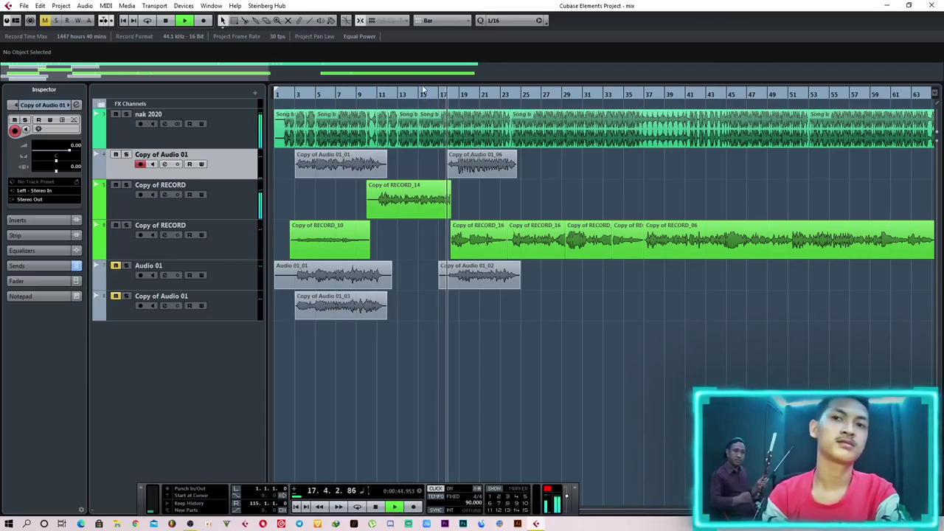
{"action": "scroll", "coordinate": [446, 208], "scroll_direction": "up", "scroll_amount": 10}
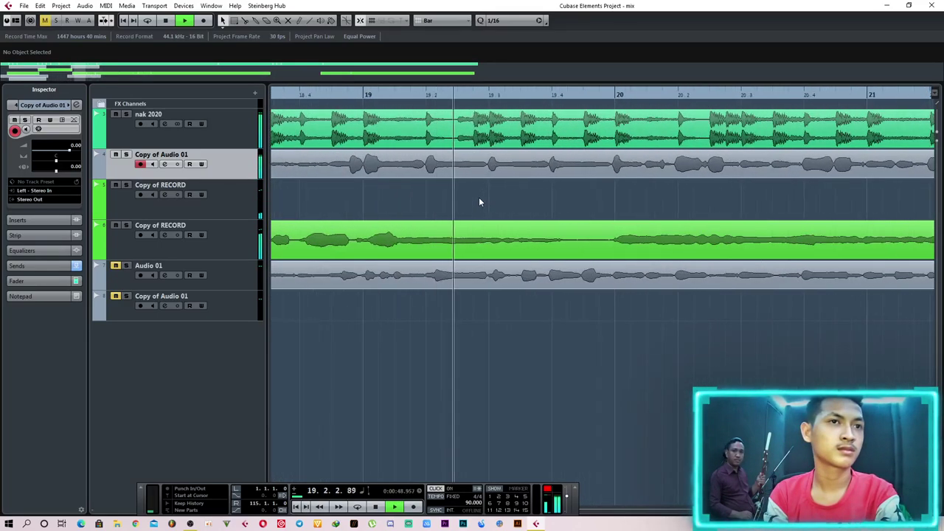
{"action": "scroll", "coordinate": [479, 197], "scroll_direction": "down", "scroll_amount": 6}
{"action": "scroll", "coordinate": [478, 197], "scroll_direction": "down", "scroll_amount": 1}
{"action": "scroll", "coordinate": [479, 196], "scroll_direction": "up", "scroll_amount": 3}
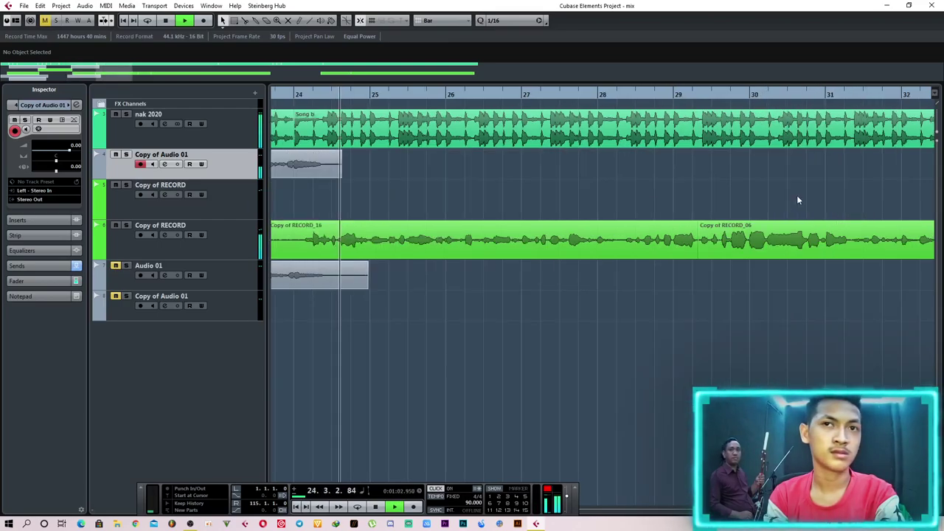
{"action": "key", "text": "space"}
Replay the end of the Copy of Audio 01_06 take from bar 24 and examine it against Copy of RECORD_16.
{"action": "scroll", "coordinate": [634, 195], "scroll_direction": "down", "scroll_amount": 3}
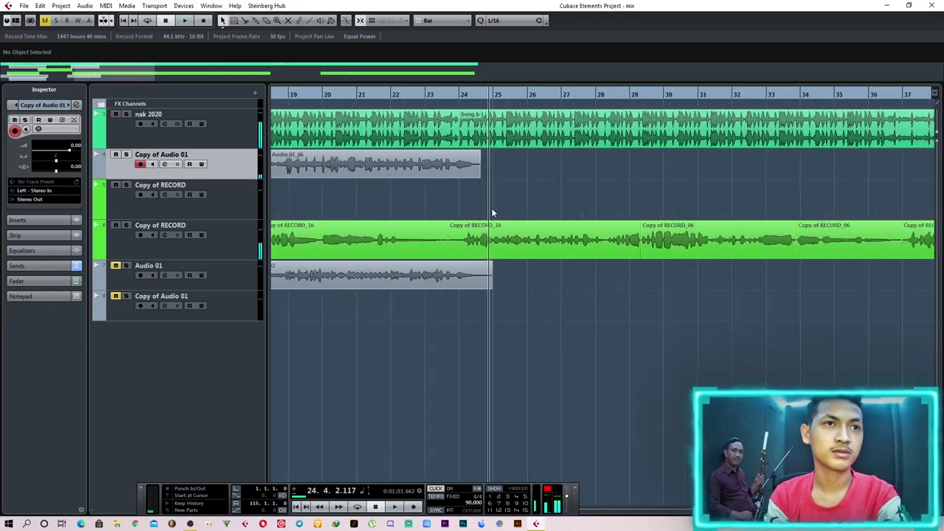
{"action": "scroll", "coordinate": [507, 140], "scroll_direction": "down", "scroll_amount": 2}
{"action": "left_click_drag", "start_coordinate": [474, 95], "coordinate": [462, 93]}
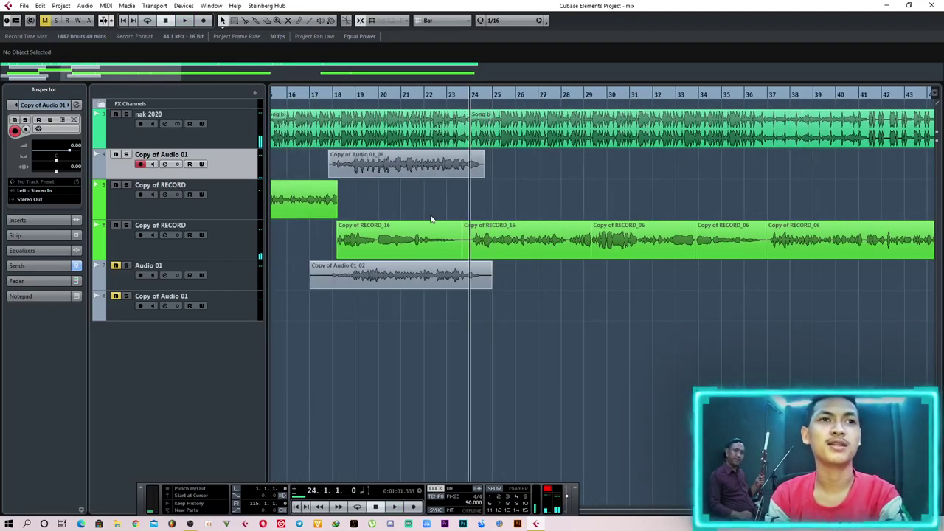
{"action": "key", "text": "space"}
{"action": "scroll", "coordinate": [432, 217], "scroll_direction": "up", "scroll_amount": 8}
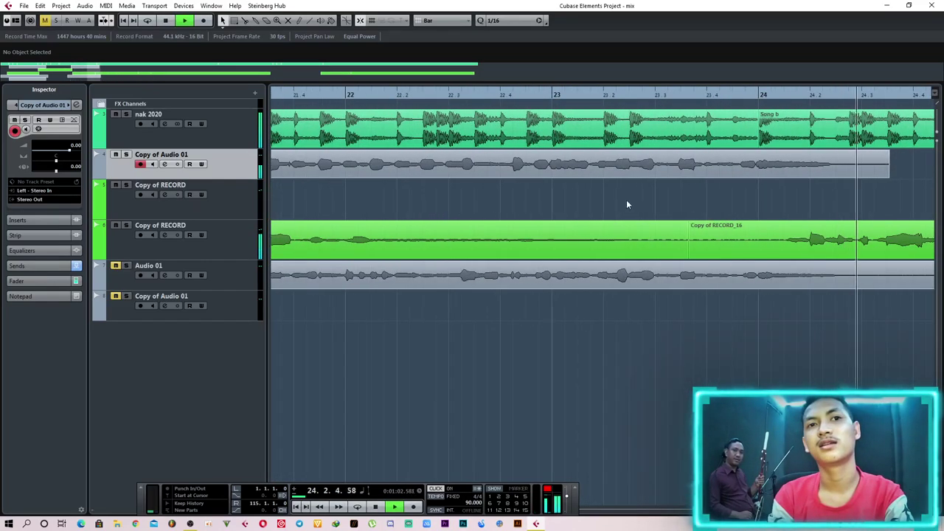
{"action": "scroll", "coordinate": [693, 207], "scroll_direction": "down", "scroll_amount": 8}
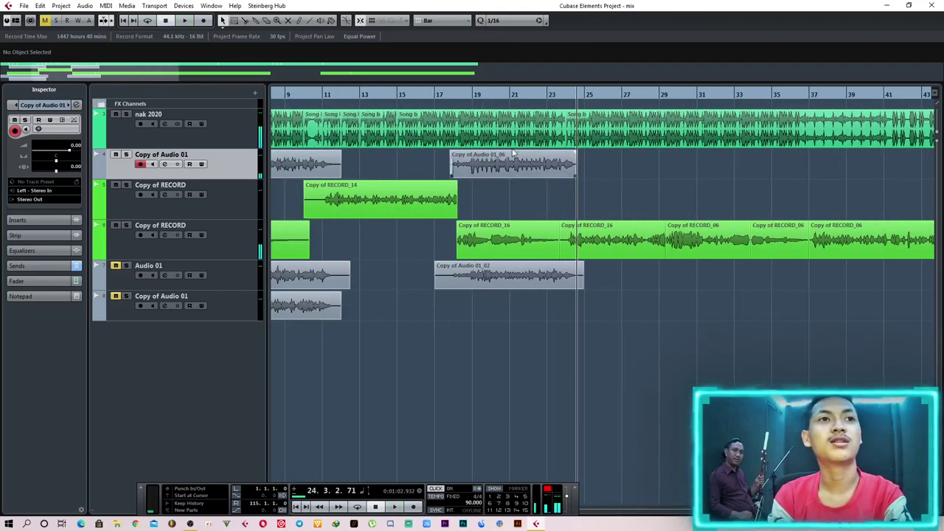
Play the closing phrase of the Copy of Audio 01_06 take from bar 22 in a closer view.
{"action": "left_click", "coordinate": [457, 107]}
{"action": "left_click_drag", "start_coordinate": [543, 95], "coordinate": [533, 101]}
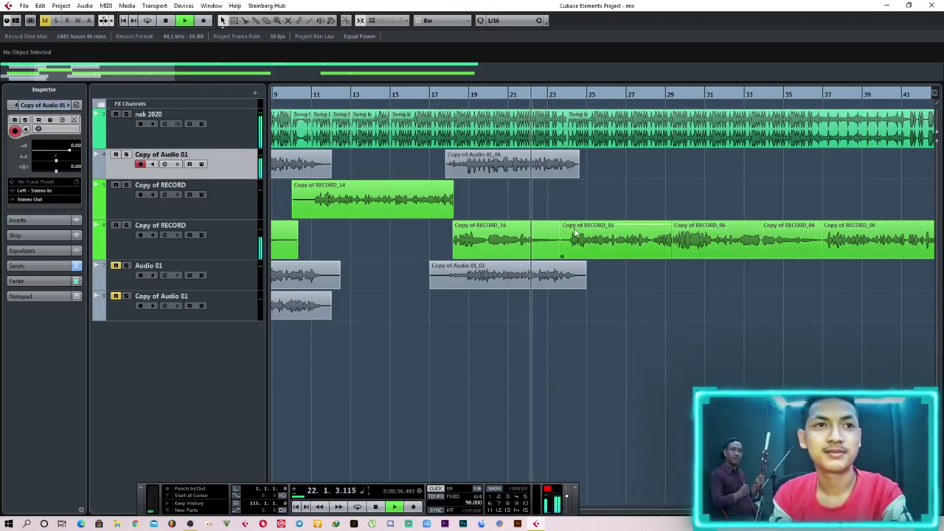
{"action": "scroll", "coordinate": [545, 302], "scroll_direction": "up", "scroll_amount": 5}
{"action": "scroll", "coordinate": [543, 309], "scroll_direction": "up", "scroll_amount": 2}
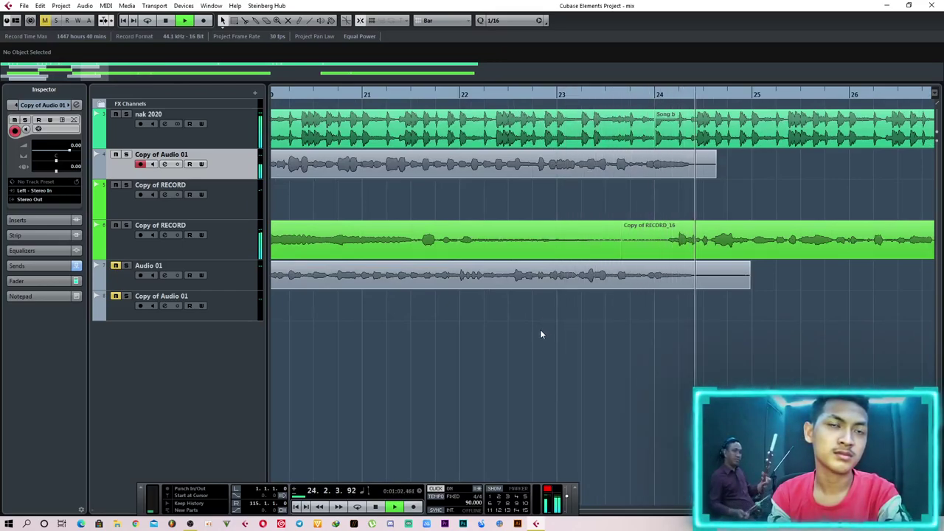
Play the mix from bar 17 with the Copy of Audio 01 track muted, and select the Copy of Audio 01_06 take.
{"action": "scroll", "coordinate": [540, 339], "scroll_direction": "down", "scroll_amount": 4}
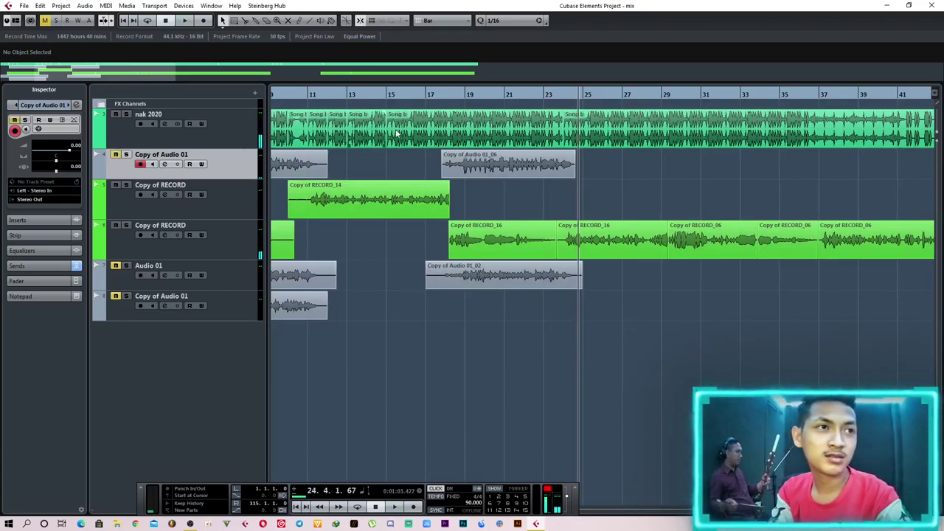
{"action": "left_click", "coordinate": [433, 96]}
{"action": "key", "text": "space"}
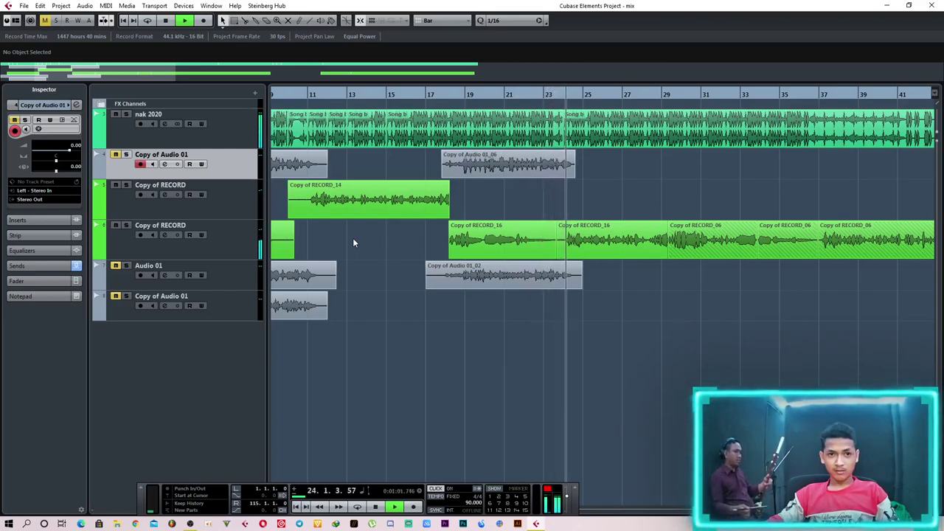
{"action": "key", "text": "space"}
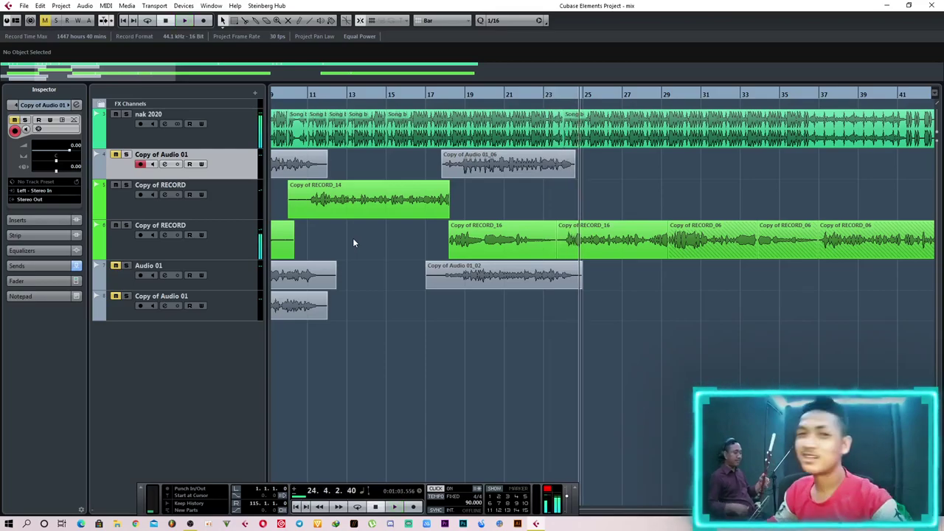
{"action": "left_click", "coordinate": [536, 166]}
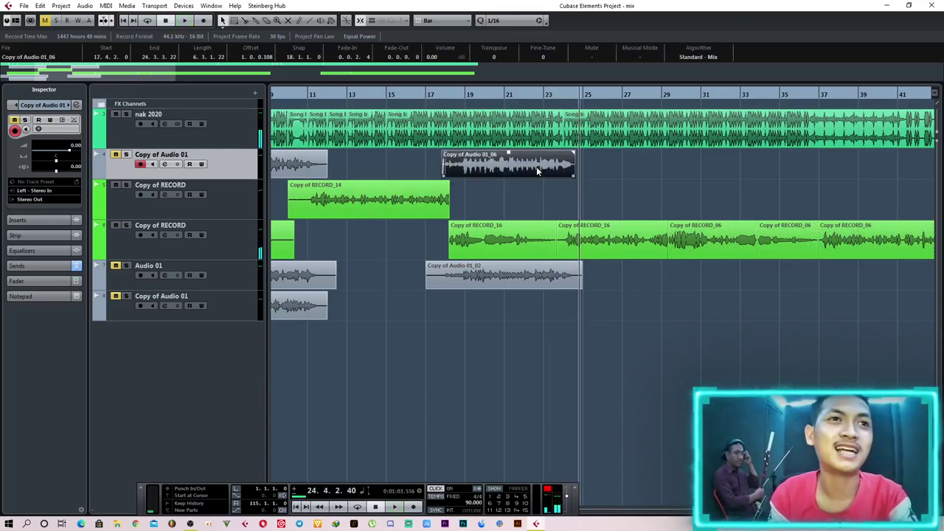
Move the Copy of Audio 01_06 take onto the lowest Copy of Audio 01 track, and play the mix from about bar 18.
{"action": "left_click_drag", "start_coordinate": [535, 166], "coordinate": [542, 302]}
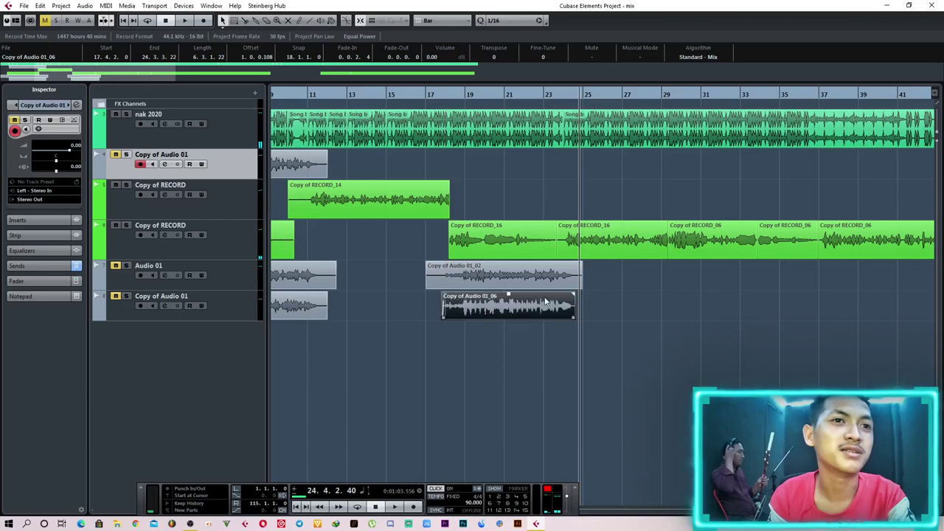
{"action": "left_click", "coordinate": [660, 301]}
{"action": "left_click_drag", "start_coordinate": [445, 91], "coordinate": [425, 205]}
{"action": "scroll", "coordinate": [425, 199], "scroll_direction": "down", "scroll_amount": 3}
{"action": "left_click_drag", "start_coordinate": [371, 95], "coordinate": [297, 96]}
{"action": "key", "text": "space"}
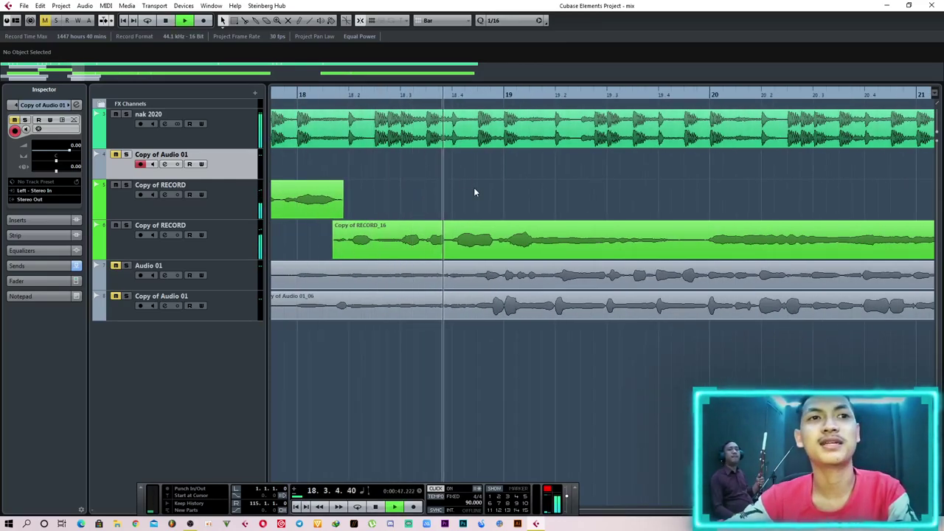
{"action": "key", "text": "space"}
{"action": "key", "text": "space"}
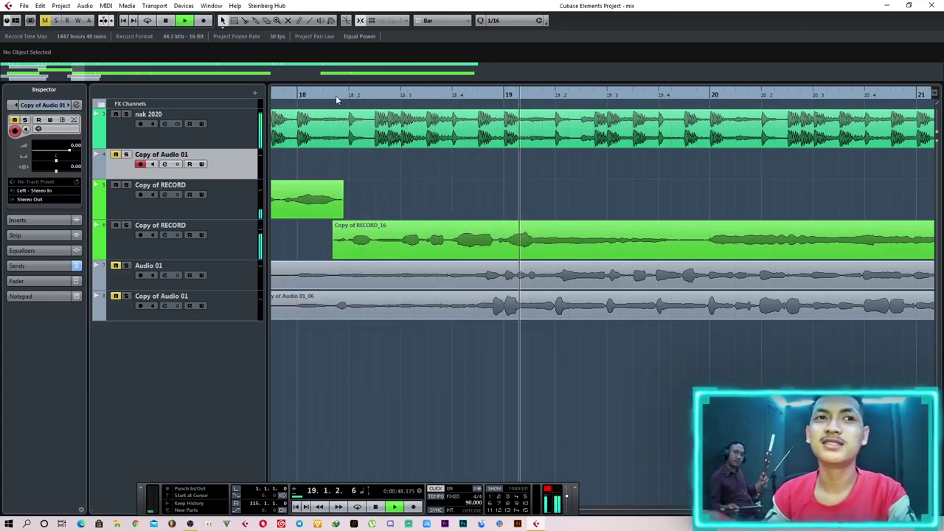
{"action": "key", "text": "space"}
Record a new vocal take on the armed Copy of Audio 01 track from bar 15 to just past bar 25.
{"action": "key", "text": "g"}
{"action": "key", "text": "g"}
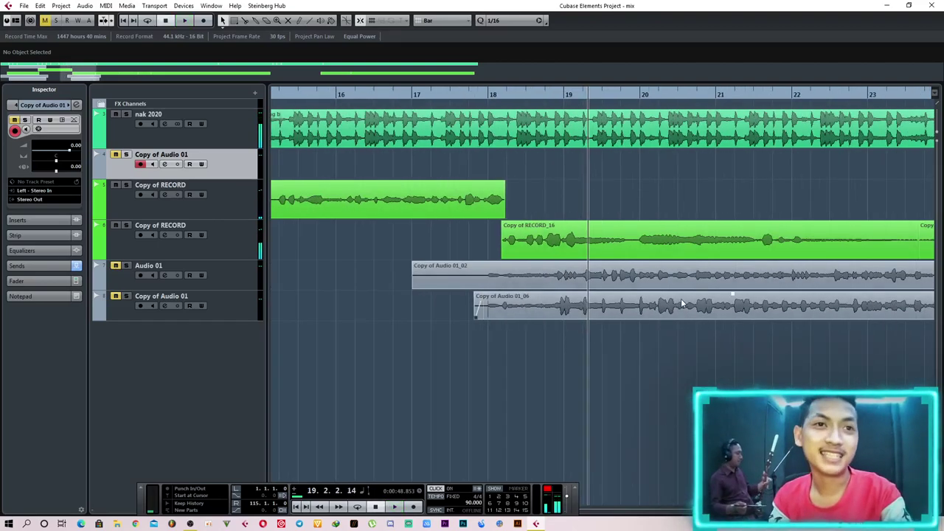
{"action": "key", "text": "g"}
{"action": "key", "text": "g"}
{"action": "left_click_drag", "start_coordinate": [575, 96], "coordinate": [507, 104]}
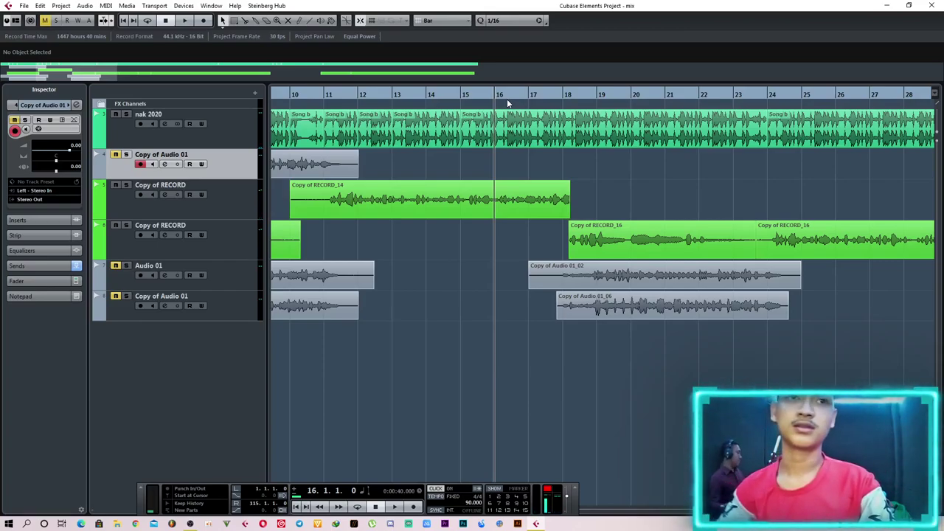
{"action": "left_click_drag", "start_coordinate": [521, 99], "coordinate": [461, 99]}
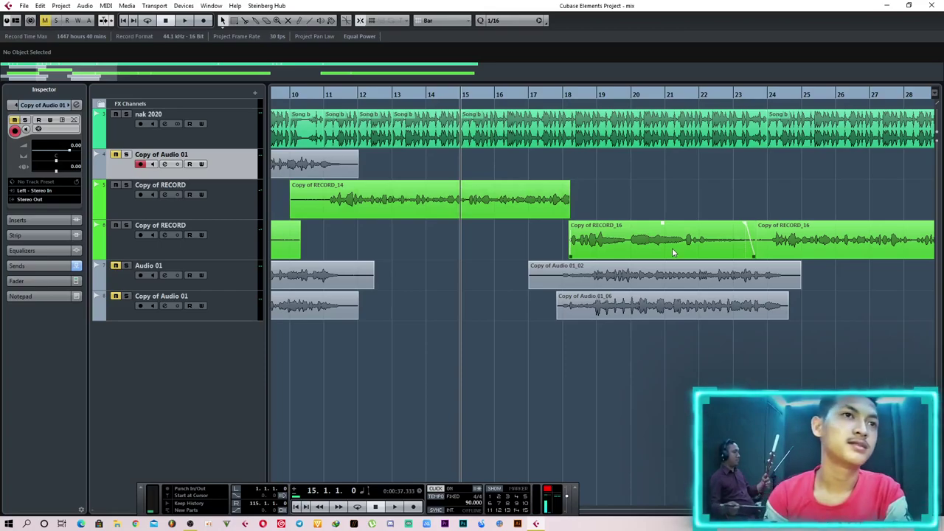
{"action": "left_click_drag", "start_coordinate": [458, 97], "coordinate": [459, 98]}
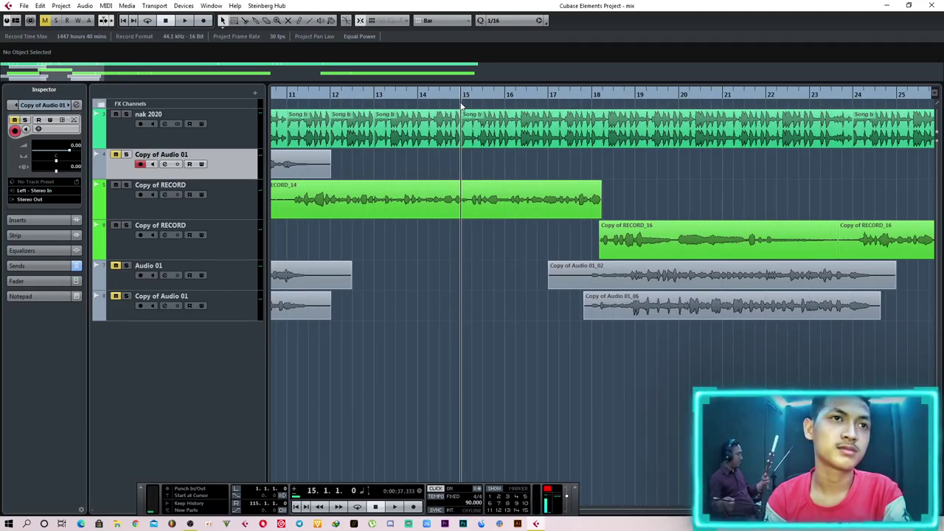
{"action": "left_click_drag", "start_coordinate": [460, 96], "coordinate": [471, 154]}
{"action": "key", "text": "g"}
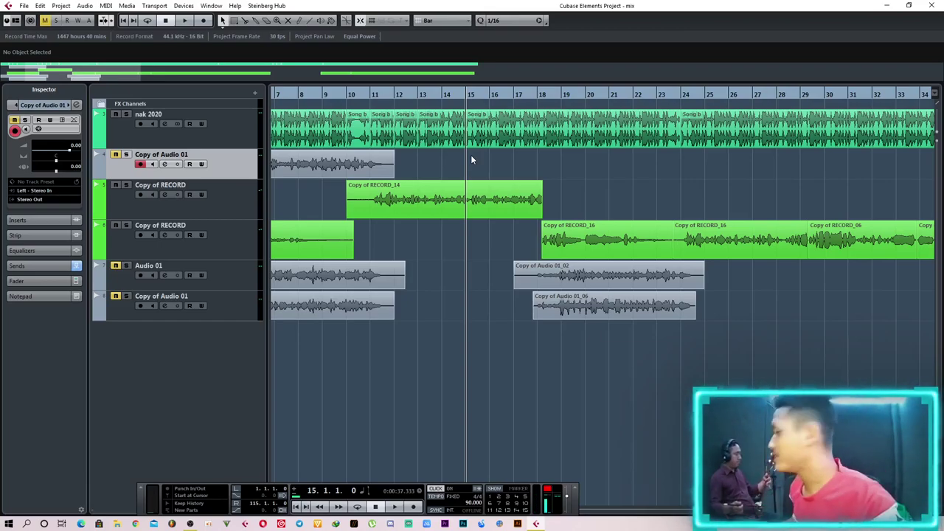
{"action": "key", "text": "g"}
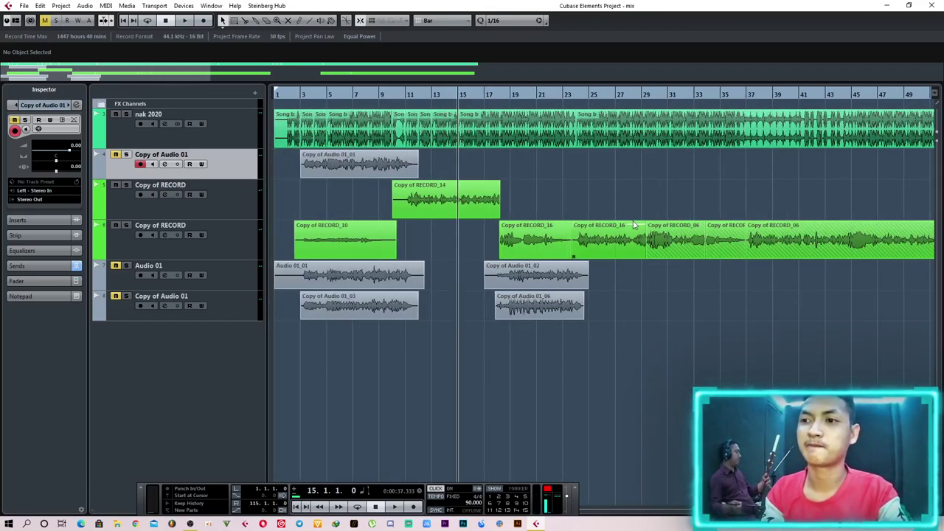
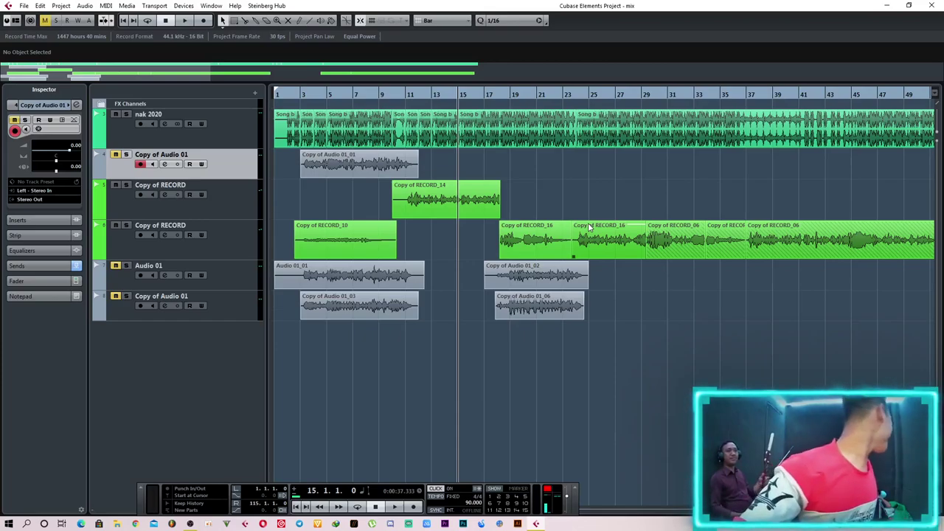
{"action": "key", "text": "KP_Multiply"}
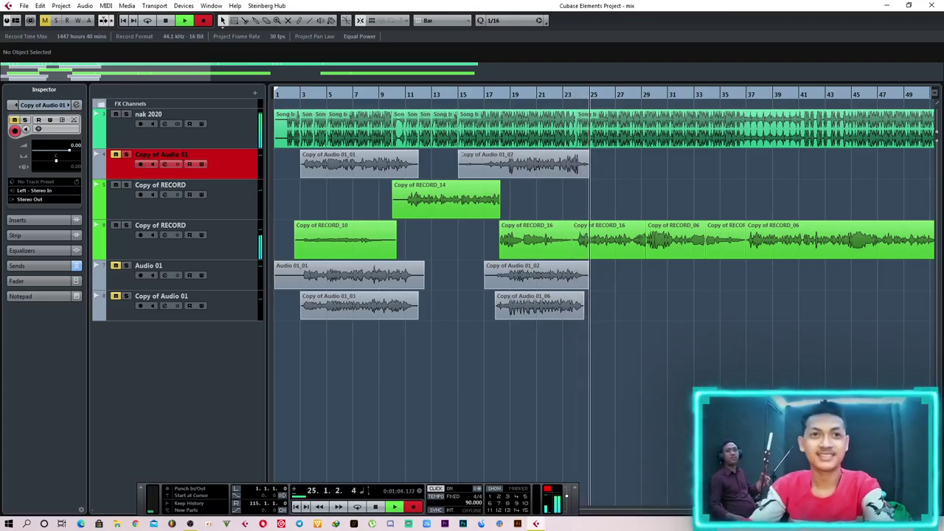
{"action": "key", "text": "space"}
Split the Copy of Audio 01_07 take at bar 16 and delete the part before the cut.
{"action": "scroll", "coordinate": [567, 320], "scroll_direction": "up", "scroll_amount": 3}
{"action": "right_click", "coordinate": [404, 245]}
{"action": "left_click", "coordinate": [430, 250]}
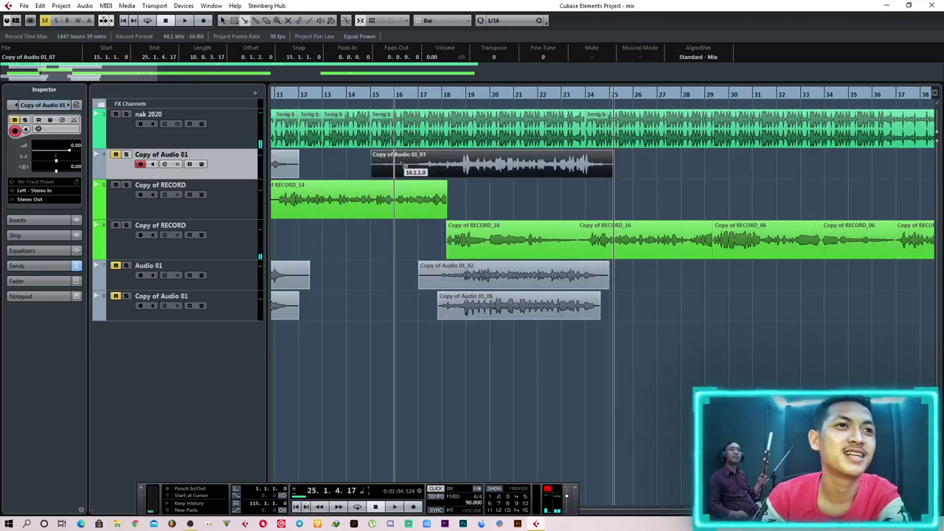
{"action": "left_click", "coordinate": [393, 166]}
{"action": "key", "text": "1"}
{"action": "left_click", "coordinate": [385, 168]}
{"action": "key", "text": "Delete"}
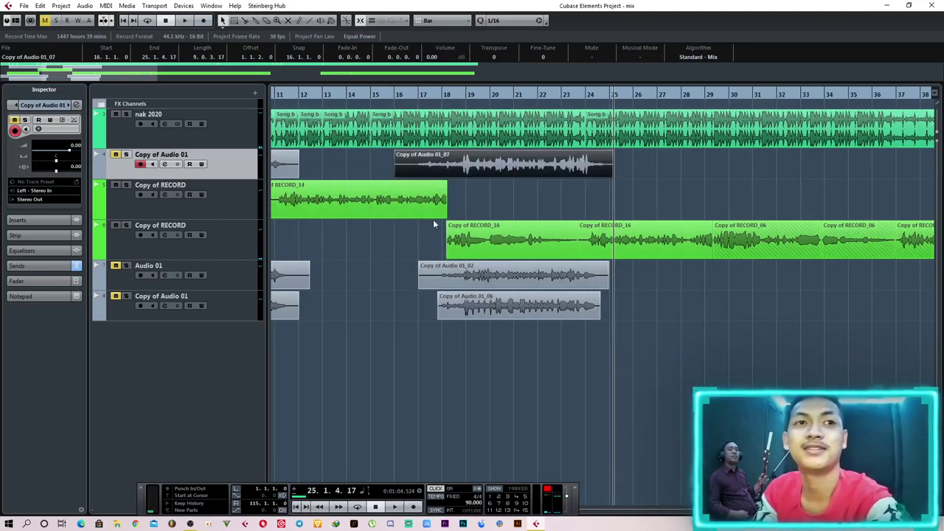
Play the mix from bar 16 and unmute the armed Copy of Audio 01 track to hear the Copy of Audio 01_07 take.
{"action": "left_click", "coordinate": [402, 96]}
{"action": "left_click", "coordinate": [382, 98]}
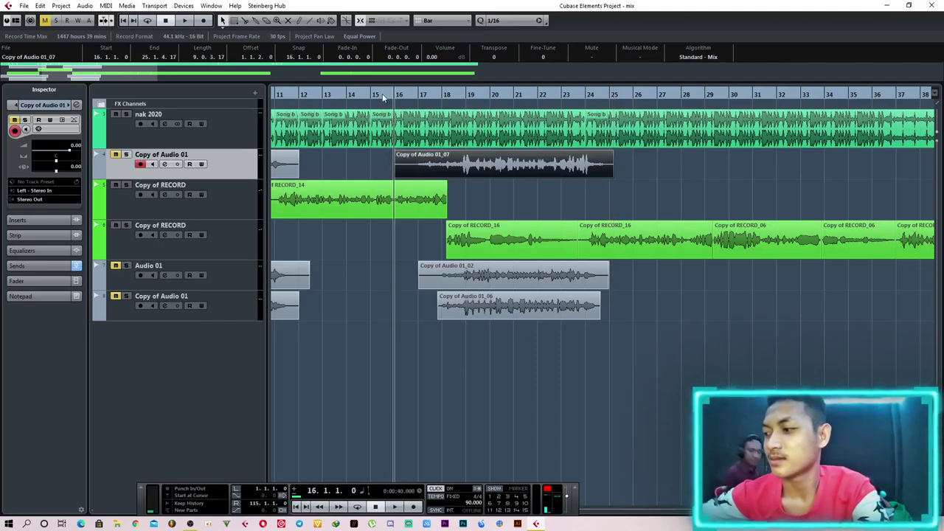
{"action": "key", "text": "space"}
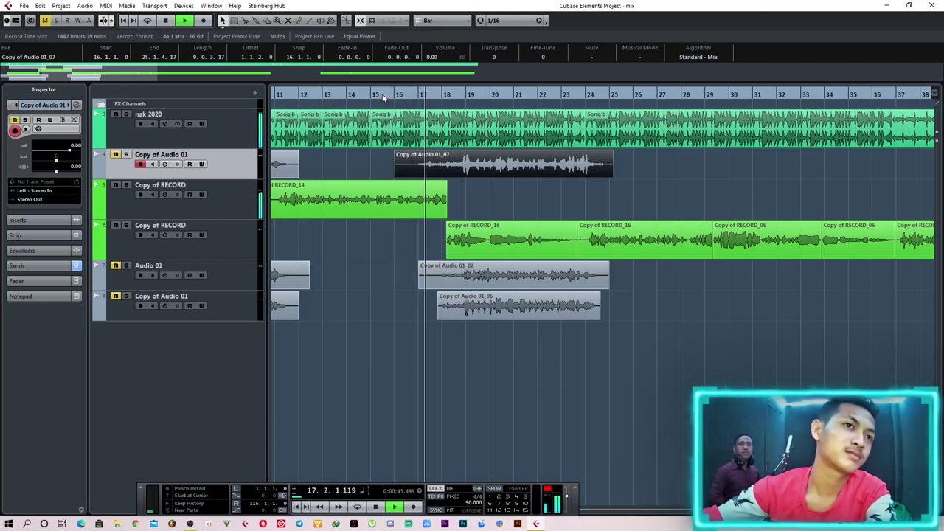
{"action": "left_click", "coordinate": [116, 154]}
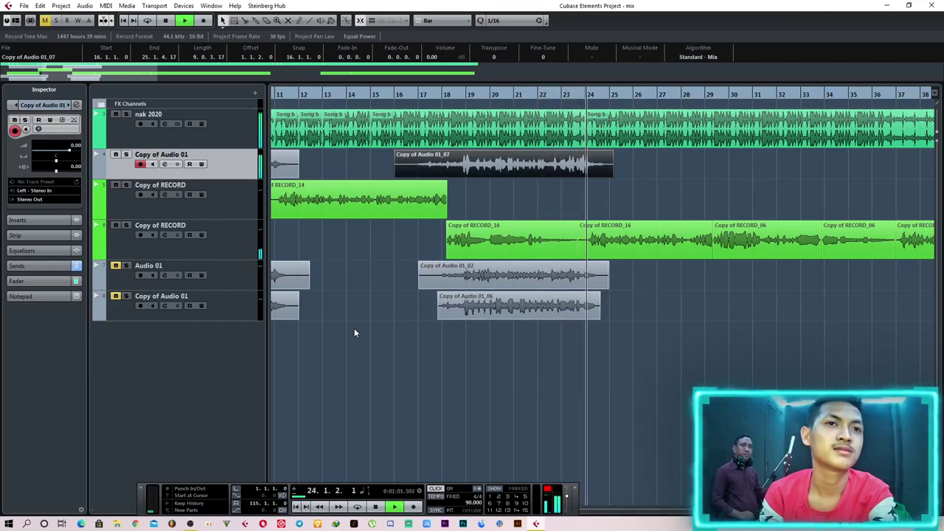
{"action": "scroll", "coordinate": [619, 207], "scroll_direction": "up", "scroll_amount": 3}
{"action": "key", "text": "space"}
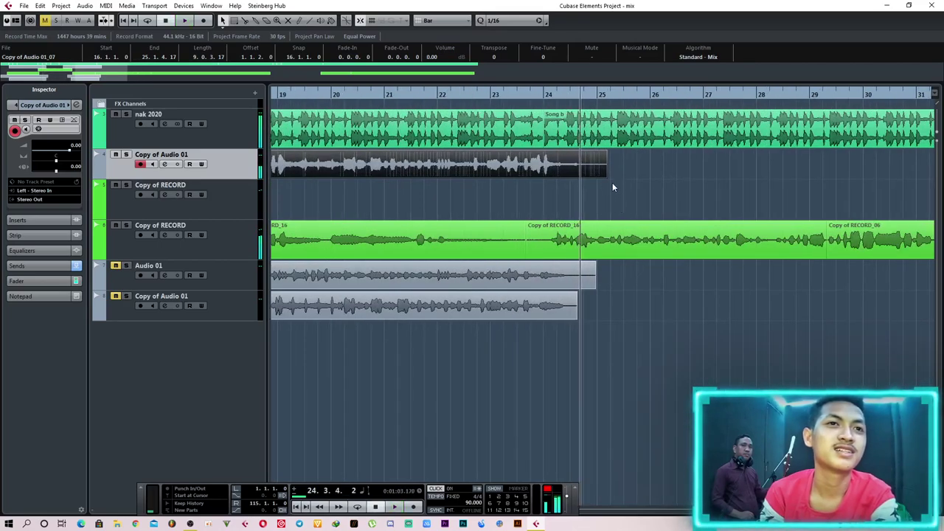
Give the Copy of Audio 01_07 take a fade-in of 1.3.1.35 and a fade-out of 0.3.2.95.
{"action": "left_click_drag", "start_coordinate": [605, 156], "coordinate": [558, 183]}
{"action": "scroll", "coordinate": [567, 193], "scroll_direction": "down", "scroll_amount": 4}
{"action": "left_click_drag", "start_coordinate": [438, 152], "coordinate": [459, 155]}
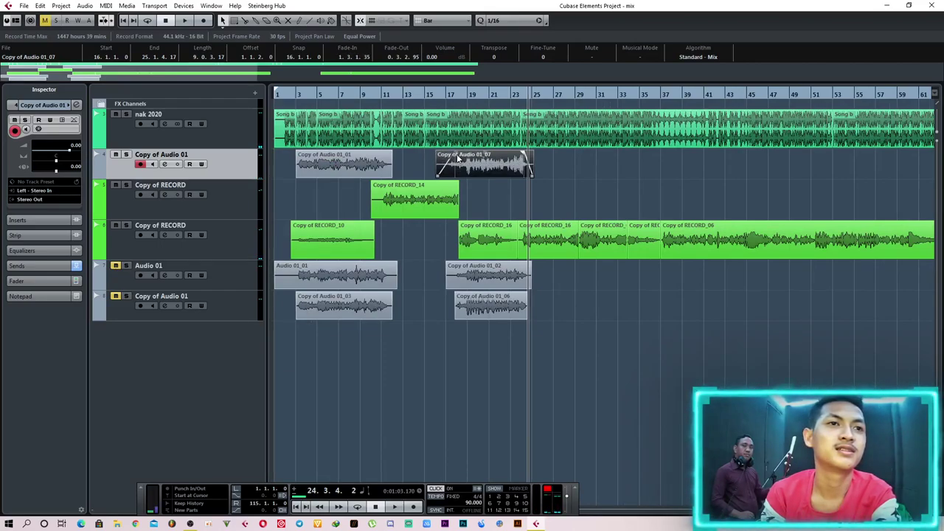
Play the mix from about bar 15 through the faded Copy of Audio 01_07 take and on to about bar 29.
{"action": "left_click", "coordinate": [440, 98]}
{"action": "key", "text": "space"}
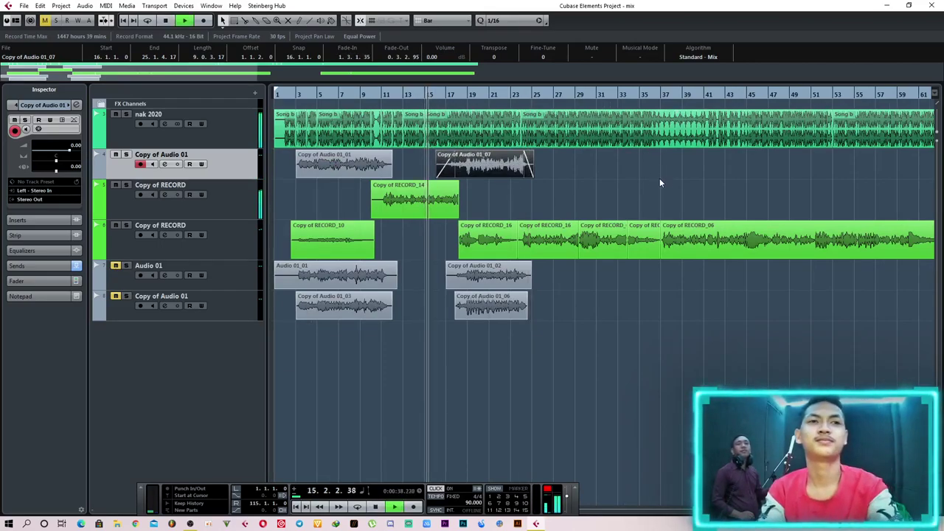
{"action": "left_click", "coordinate": [659, 178]}
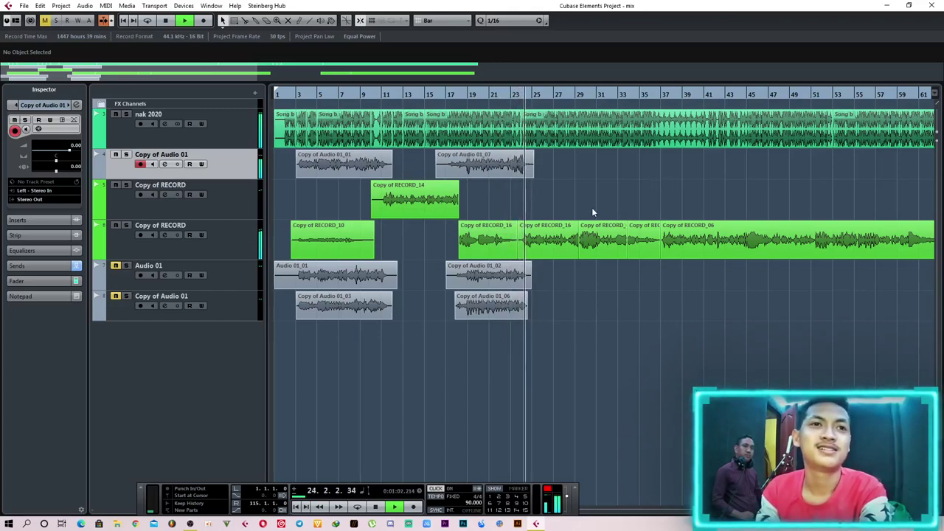
{"action": "scroll", "coordinate": [575, 206], "scroll_direction": "up", "scroll_amount": 5}
{"action": "scroll", "coordinate": [654, 187], "scroll_direction": "down", "scroll_amount": 2}
{"action": "scroll", "coordinate": [655, 185], "scroll_direction": "down", "scroll_amount": 3}
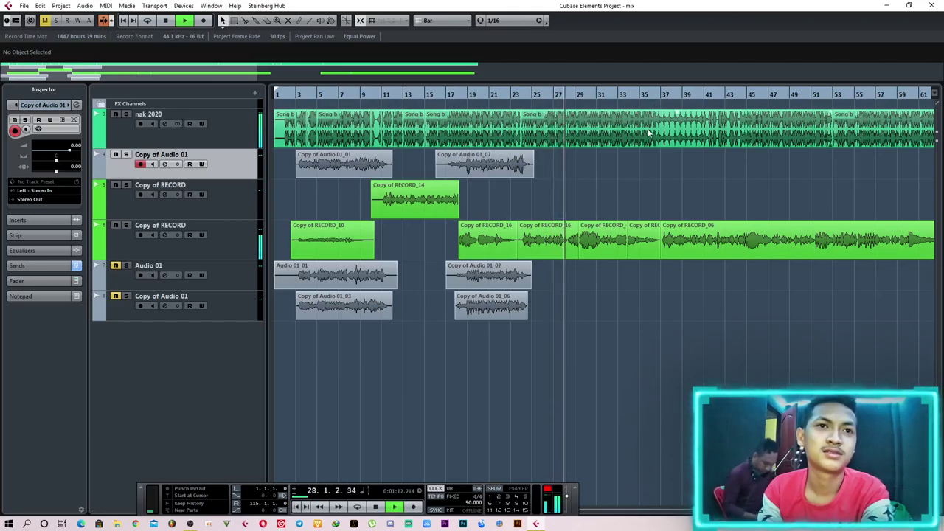
{"action": "key", "text": "h"}
{"action": "key", "text": "h"}
{"action": "key", "text": "h"}
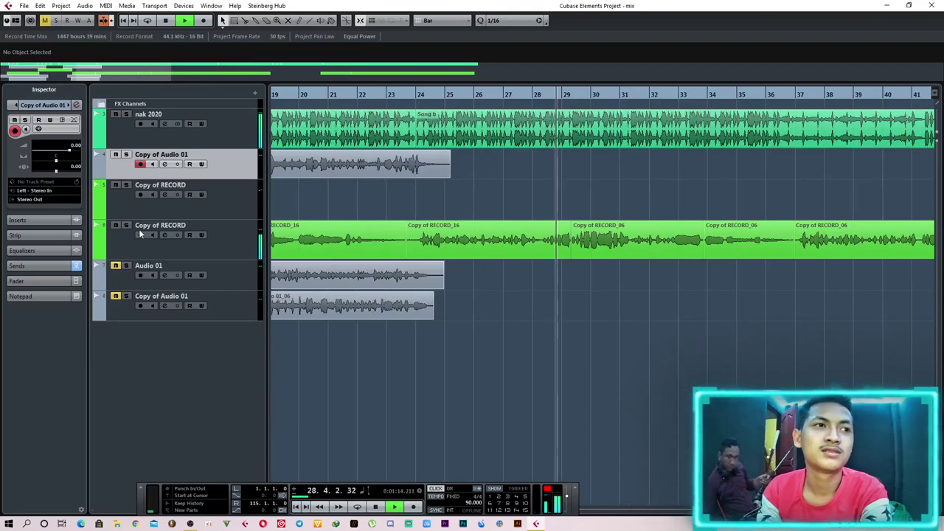
{"action": "key", "text": "g"}
{"action": "key", "text": "g"}
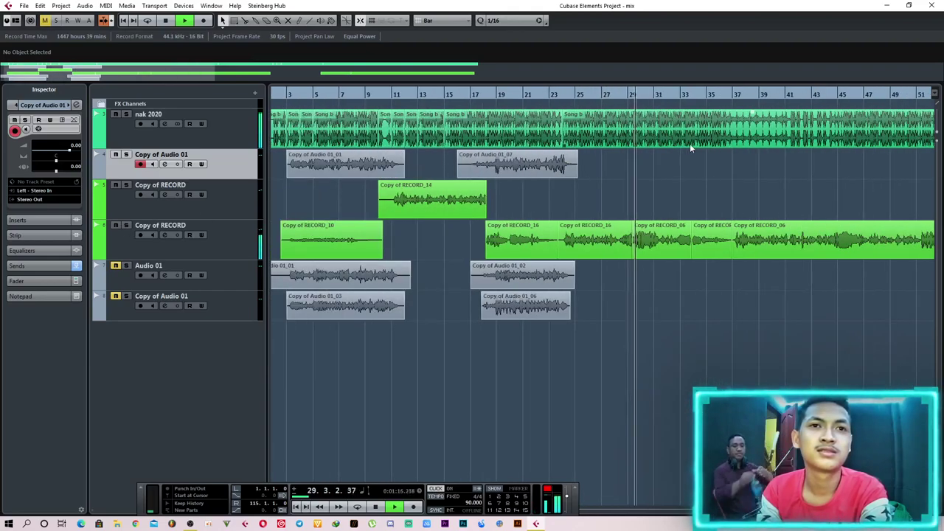
Play the existing Copy of RECORD_06 vocals from about bar 33 and again from about bar 31.
{"action": "left_click", "coordinate": [682, 96]}
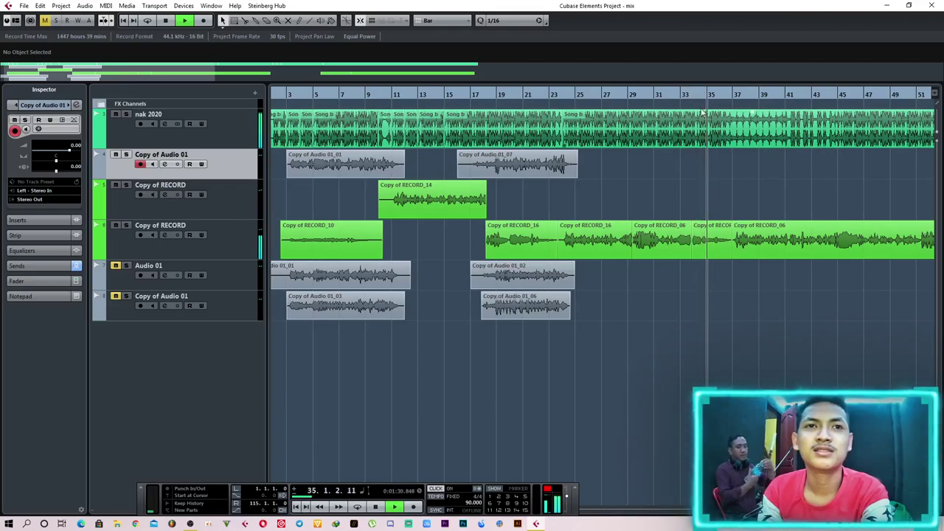
{"action": "key", "text": "space"}
{"action": "left_click", "coordinate": [652, 94]}
{"action": "key", "text": "space"}
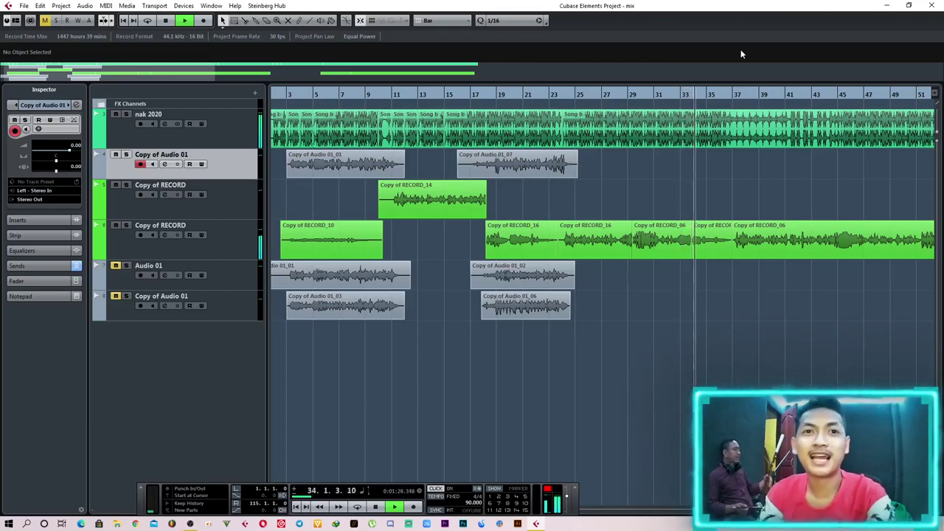
{"action": "key", "text": "space"}
Replay the Copy of RECORD_06 passage from about bar 32 and again from bar 31, each time up to bar 38.
{"action": "left_click", "coordinate": [674, 96]}
{"action": "left_click", "coordinate": [668, 99]}
{"action": "key", "text": "space"}
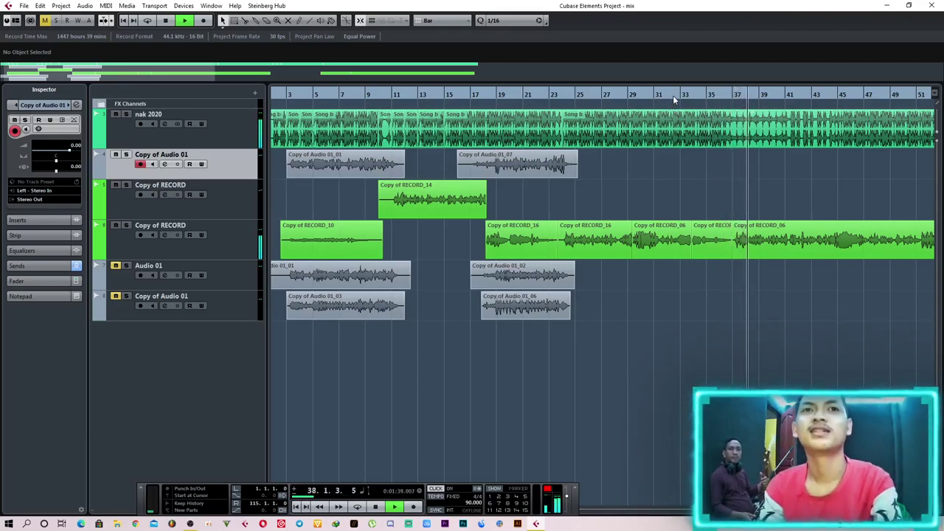
{"action": "key", "text": "space"}
{"action": "left_click_drag", "start_coordinate": [672, 94], "coordinate": [656, 93]}
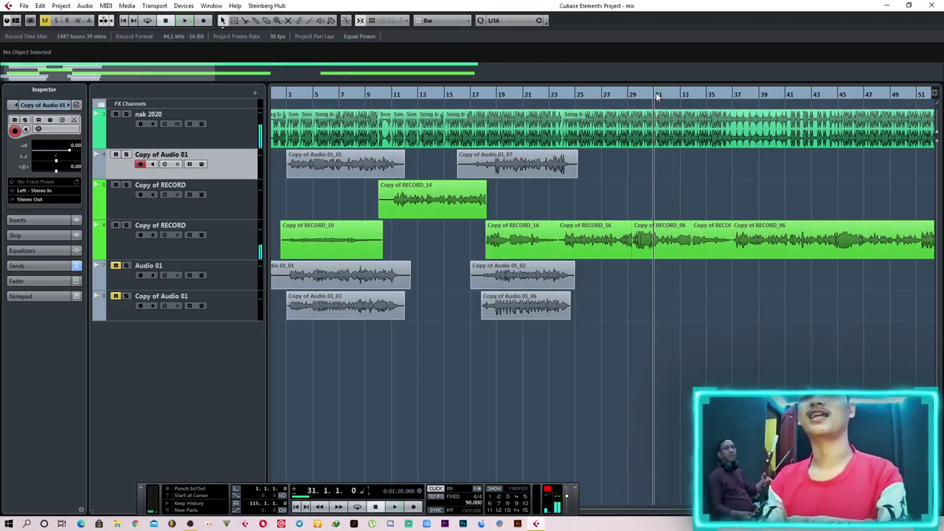
{"action": "key", "text": "space"}
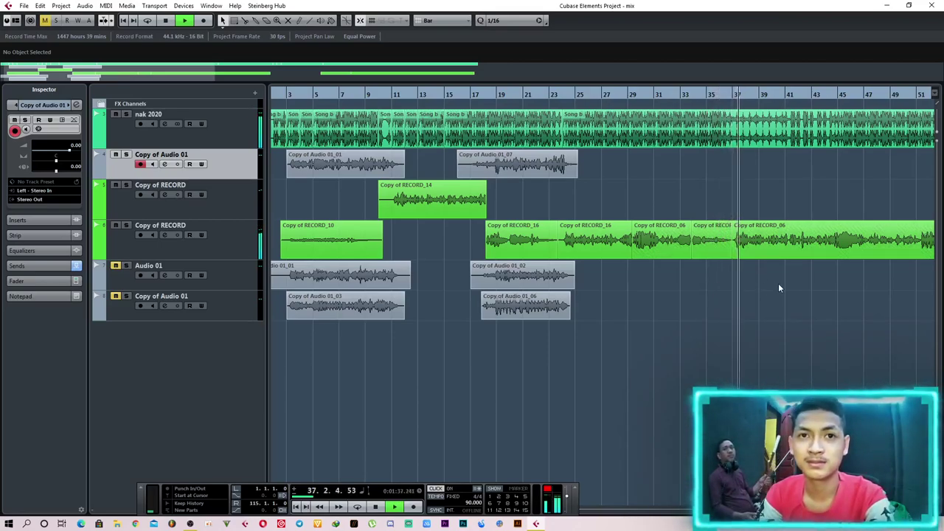
{"action": "key", "text": "g"}
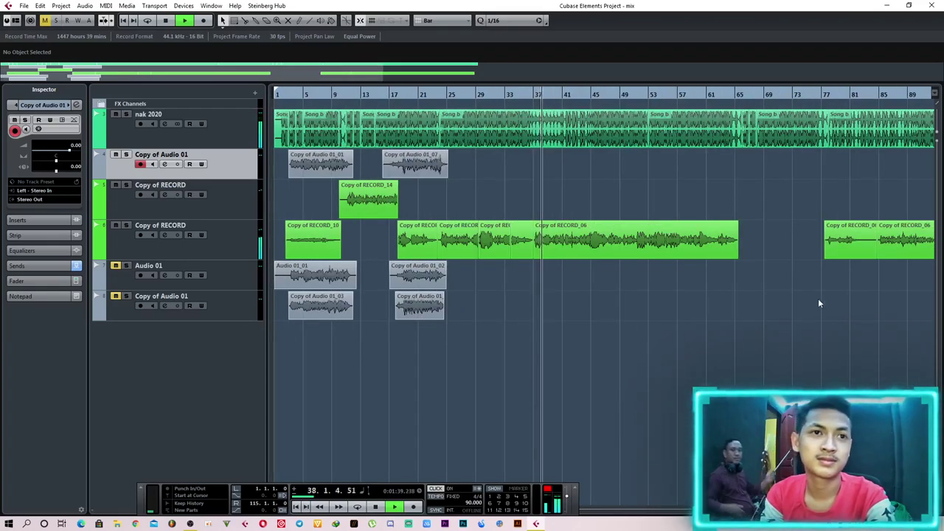
{"action": "key", "text": "space"}
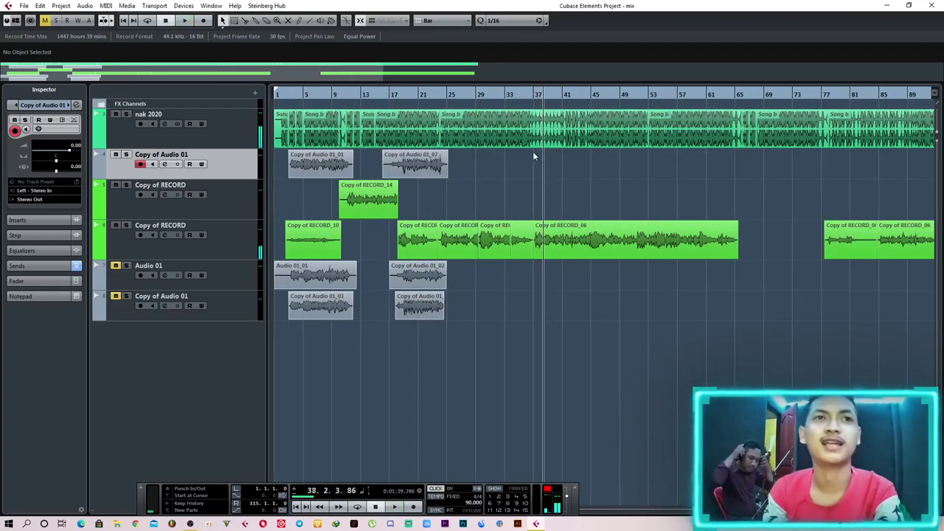
Record a new vocal take on the armed Copy of Audio 01 track from bar 30 to 38.2.4.0.
{"action": "left_click_drag", "start_coordinate": [529, 96], "coordinate": [482, 96]}
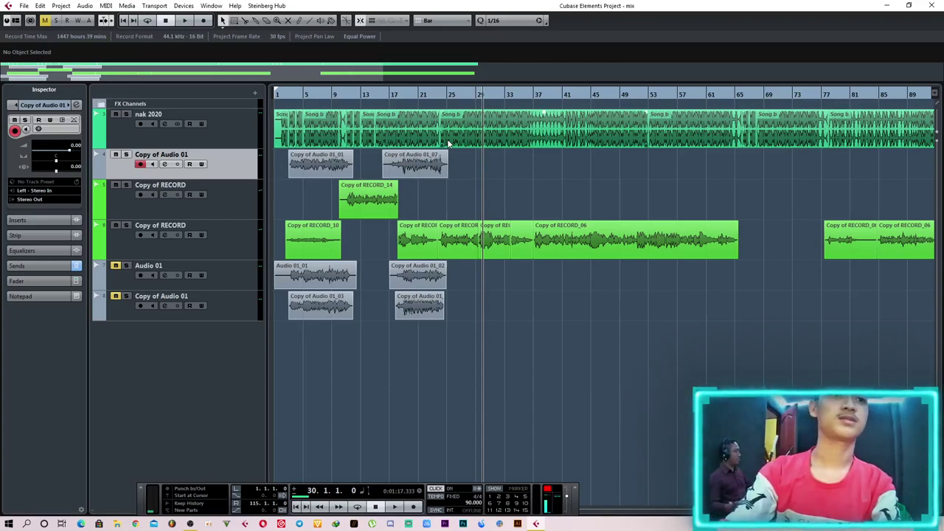
{"action": "key", "text": "KP_Multiply"}
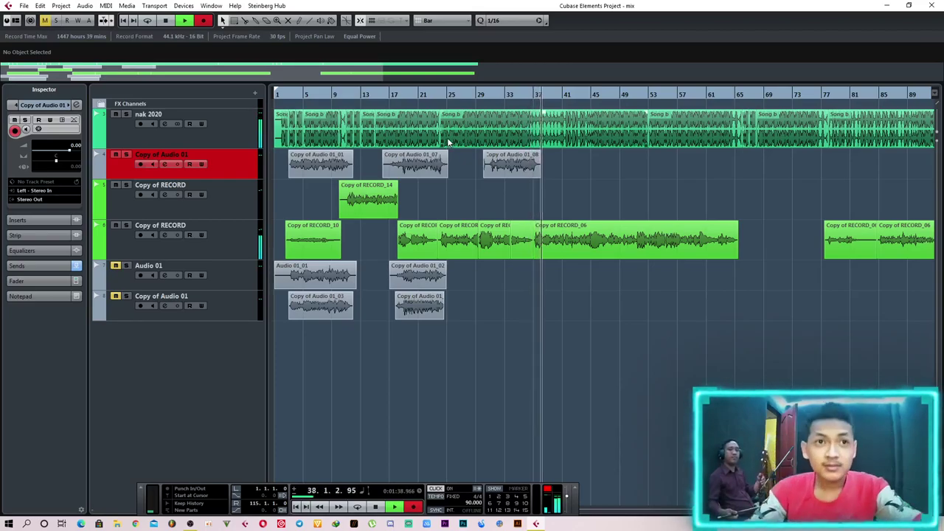
{"action": "key", "text": "space"}
Split the new Copy of Audio 01_08 take at 30.4.1.119 and delete the empty lead-in before it.
{"action": "scroll", "coordinate": [483, 170], "scroll_direction": "up", "scroll_amount": 5}
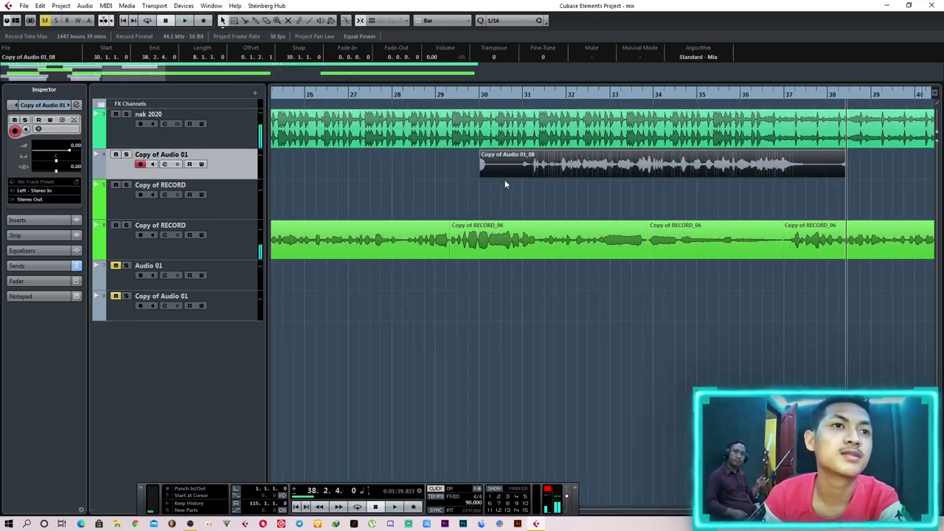
{"action": "scroll", "coordinate": [516, 184], "scroll_direction": "up", "scroll_amount": 3}
{"action": "right_click", "coordinate": [531, 185]}
{"action": "left_click", "coordinate": [555, 185]}
{"action": "left_click", "coordinate": [543, 166]}
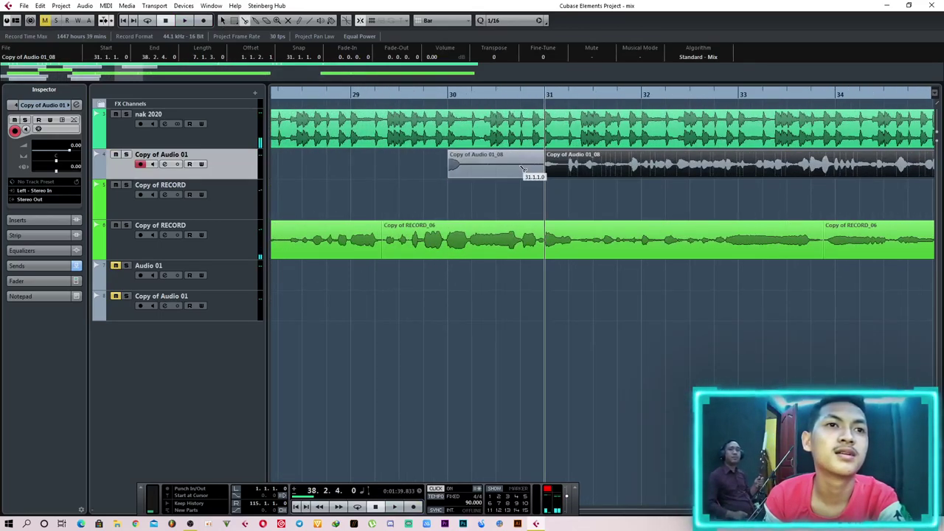
{"action": "key", "text": "ctrl+z"}
{"action": "left_click", "coordinate": [527, 173]}
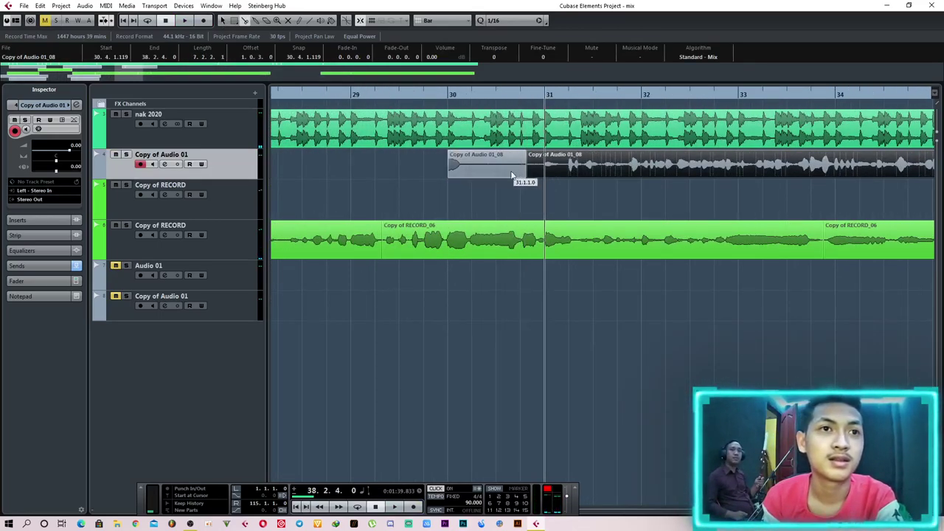
{"action": "key", "text": "1"}
{"action": "left_click", "coordinate": [510, 173]}
{"action": "key", "text": "Delete"}
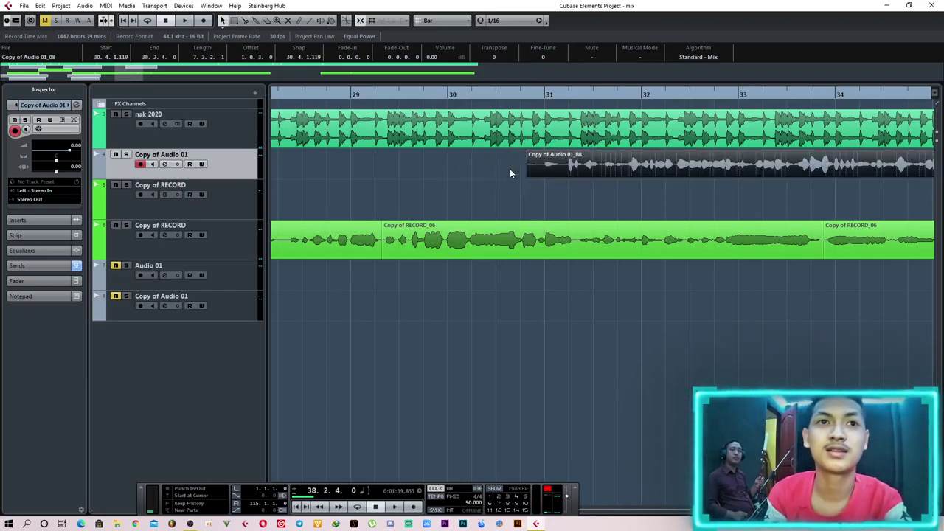
Split the Copy of Audio 01_08 take at 37.4.2.113 and delete the leftover tail.
{"action": "scroll", "coordinate": [507, 178], "scroll_direction": "down", "scroll_amount": 5}
{"action": "right_click", "coordinate": [599, 197]}
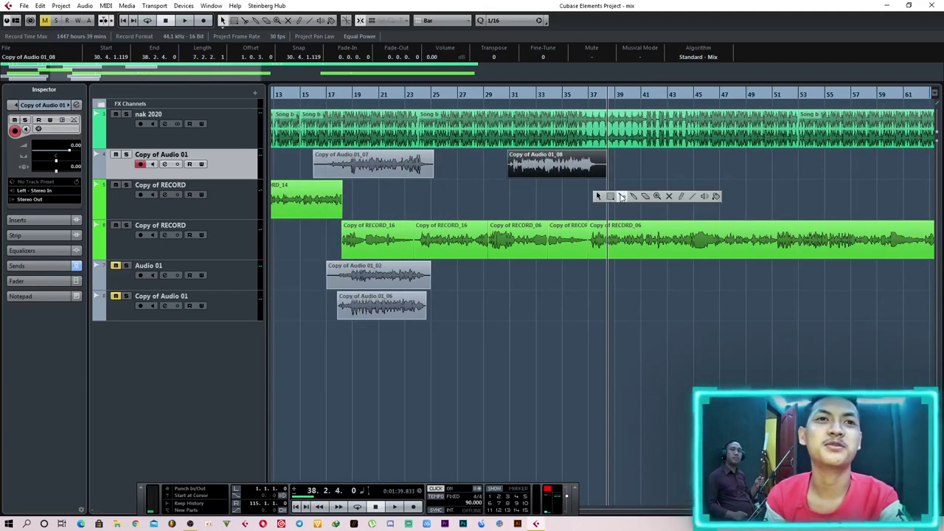
{"action": "left_click", "coordinate": [622, 196]}
{"action": "scroll", "coordinate": [593, 193], "scroll_direction": "up", "scroll_amount": 3}
{"action": "left_click", "coordinate": [576, 168]}
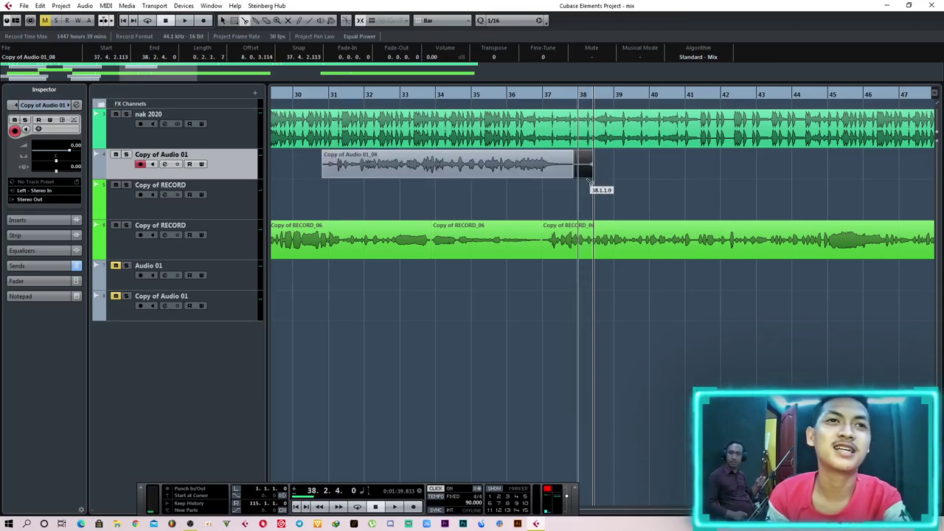
{"action": "key", "text": "1"}
{"action": "key", "text": "Delete"}
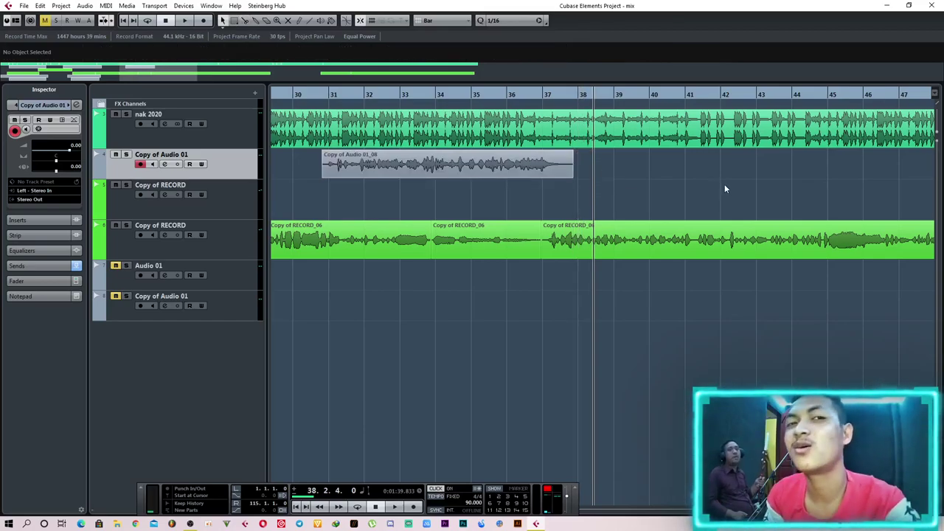
Play the mix from bar 27 through the trimmed Copy of Audio 01_08 take to about bar 37.
{"action": "scroll", "coordinate": [705, 200], "scroll_direction": "down", "scroll_amount": 5}
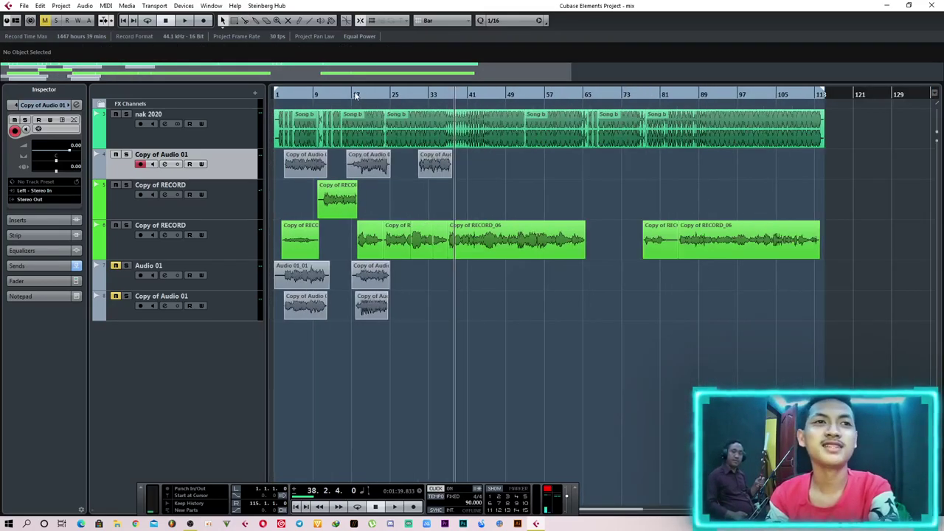
{"action": "left_click_drag", "start_coordinate": [422, 99], "coordinate": [398, 97]}
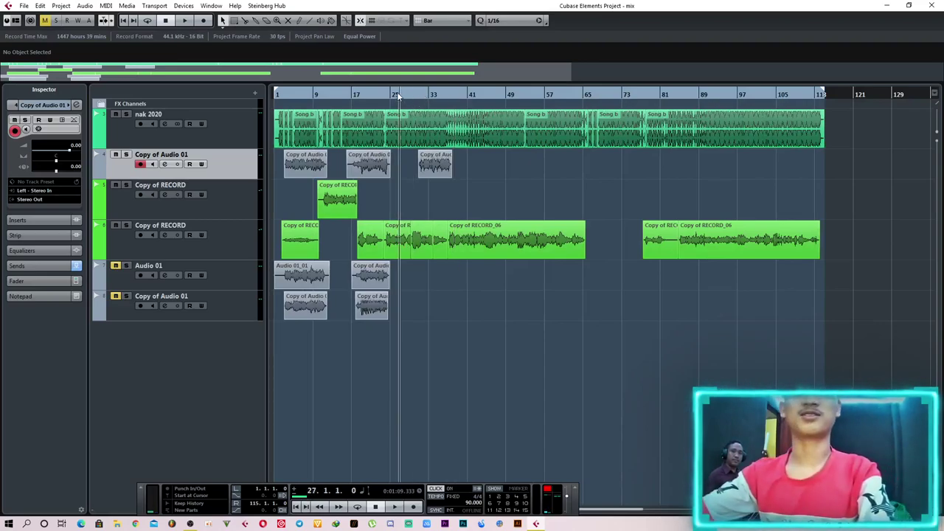
{"action": "key", "text": "space"}
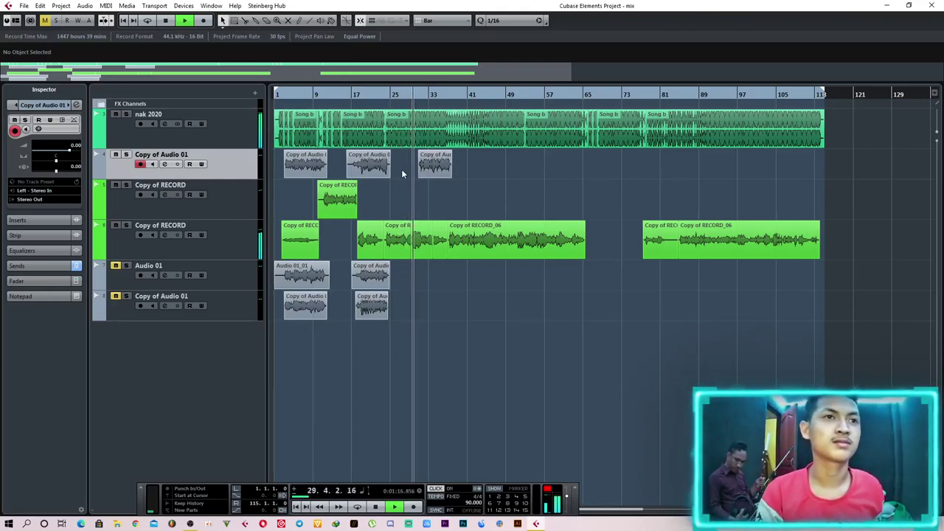
{"action": "scroll", "coordinate": [400, 180], "scroll_direction": "up", "scroll_amount": 5}
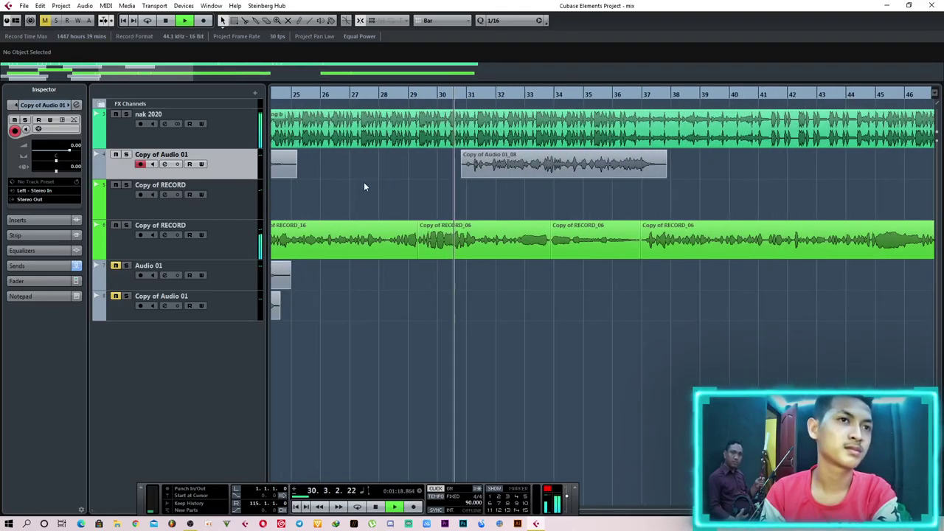
{"action": "scroll", "coordinate": [536, 176], "scroll_direction": "up", "scroll_amount": 1}
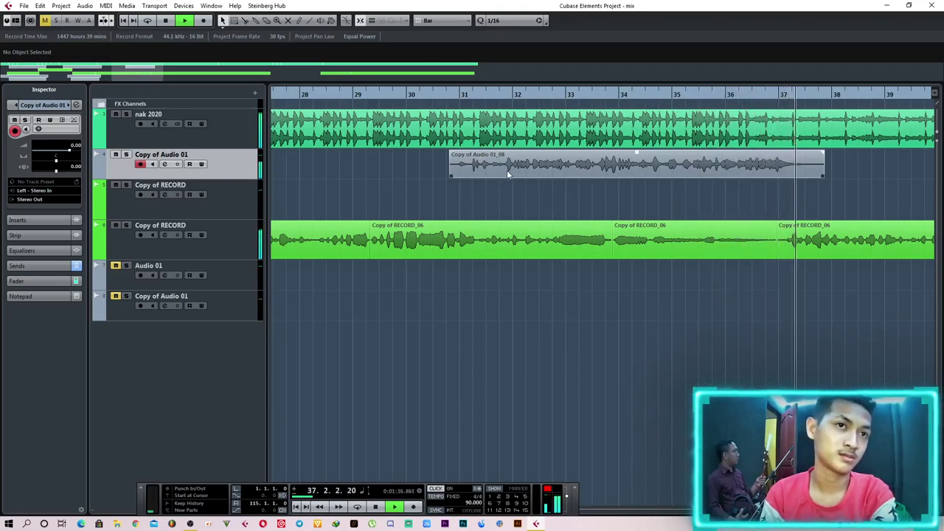
{"action": "key", "text": "space"}
Replay the Copy of Audio 01_08 take briefly from bar 32.
{"action": "left_click_drag", "start_coordinate": [472, 99], "coordinate": [432, 102]}
{"action": "left_click", "coordinate": [537, 93]}
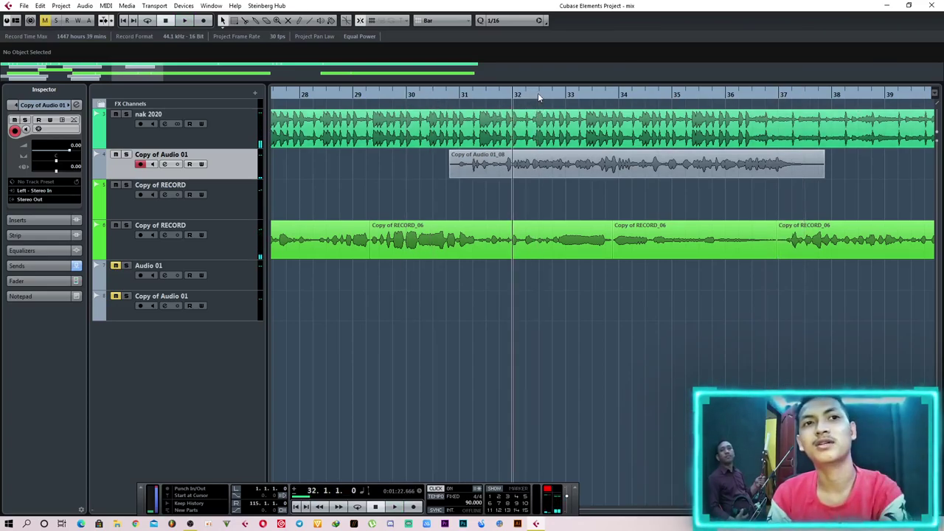
{"action": "key", "text": "space"}
{"action": "key", "text": "space"}
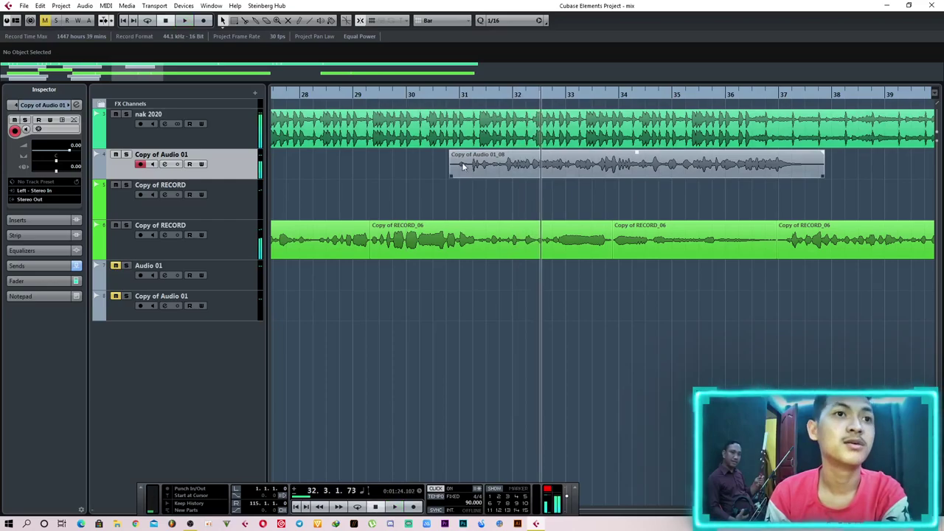
Play from just before the Copy of Audio 01_08 take to about bar 33, and again from bar 32.
{"action": "scroll", "coordinate": [558, 176], "scroll_direction": "down", "scroll_amount": 4}
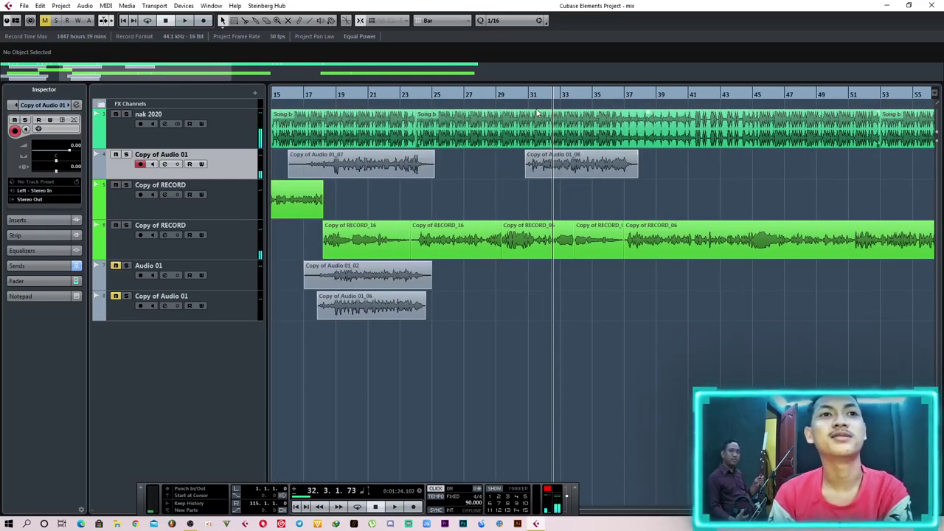
{"action": "left_click", "coordinate": [507, 94]}
{"action": "key", "text": "space"}
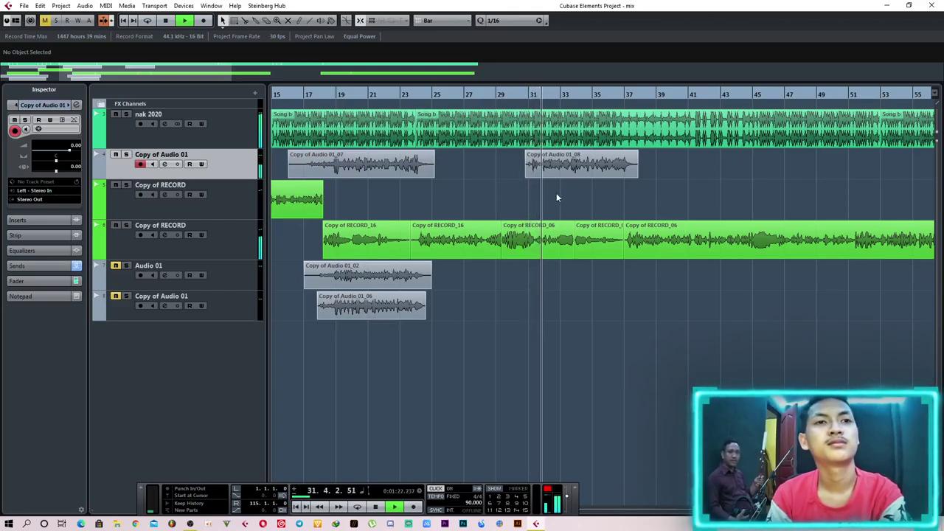
{"action": "scroll", "coordinate": [556, 192], "scroll_direction": "up", "scroll_amount": 1}
{"action": "scroll", "coordinate": [556, 193], "scroll_direction": "up", "scroll_amount": 5}
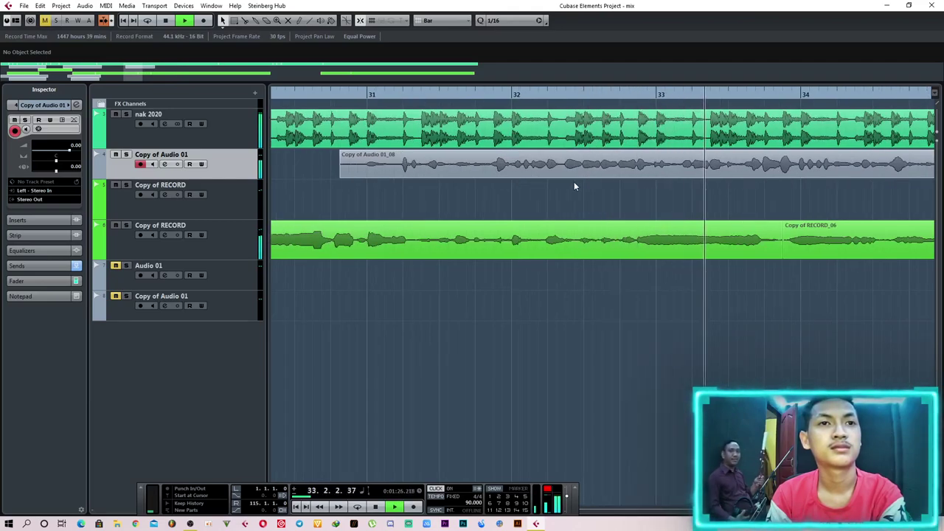
{"action": "key", "text": "space"}
{"action": "left_click_drag", "start_coordinate": [560, 93], "coordinate": [511, 96]}
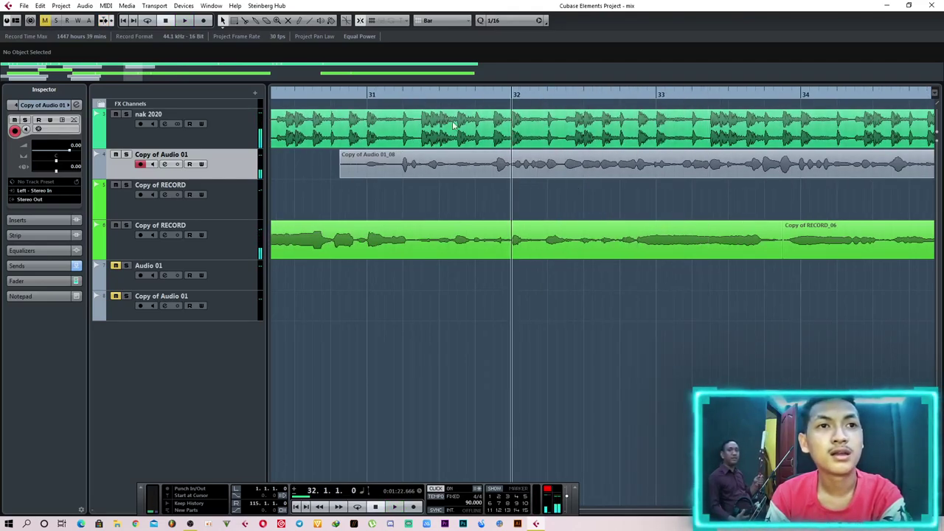
{"action": "key", "text": "space"}
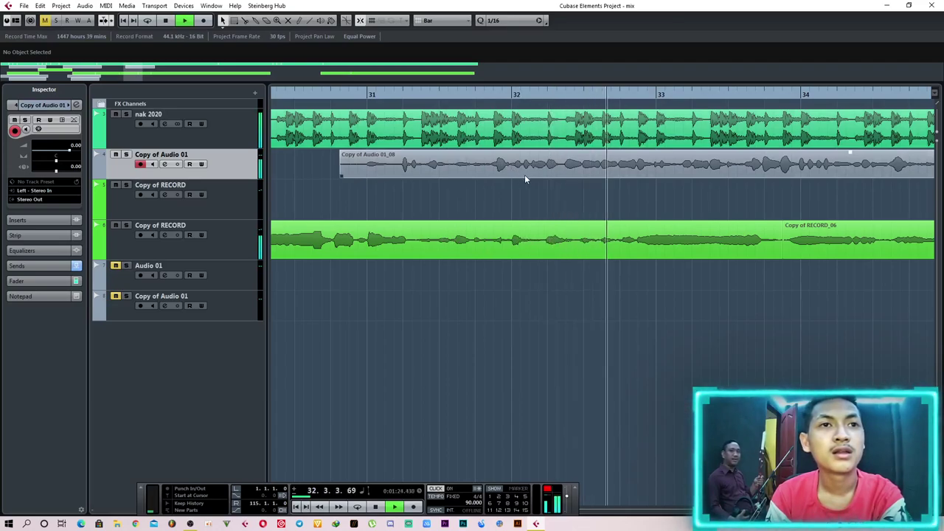
Split the Copy of Audio 01_08 take at 32.2.2.54, delete the part before it and give the remainder a 0.0.0.91 fade-in.
{"action": "right_click", "coordinate": [551, 184]}
{"action": "left_click", "coordinate": [580, 185]}
{"action": "key", "text": "space"}
{"action": "left_click", "coordinate": [561, 171]}
{"action": "right_click", "coordinate": [521, 171]}
{"action": "left_click", "coordinate": [522, 171]}
{"action": "left_click", "coordinate": [522, 172]}
{"action": "key", "text": "Delete"}
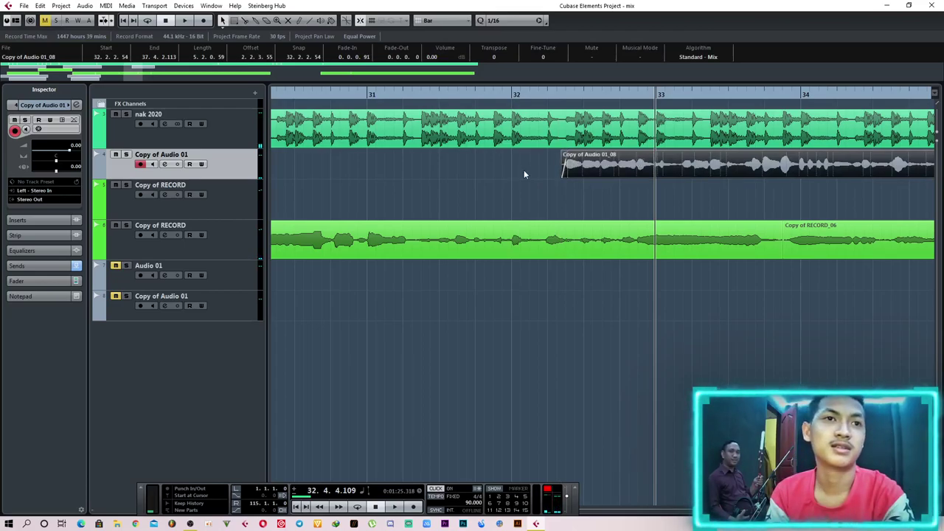
Play the shortened Copy of Audio 01_08 take from about bar 31 to about bar 35.
{"action": "left_click", "coordinate": [526, 173]}
{"action": "left_click", "coordinate": [432, 96]}
{"action": "key", "text": "space"}
{"action": "scroll", "coordinate": [451, 169], "scroll_direction": "down", "scroll_amount": 7}
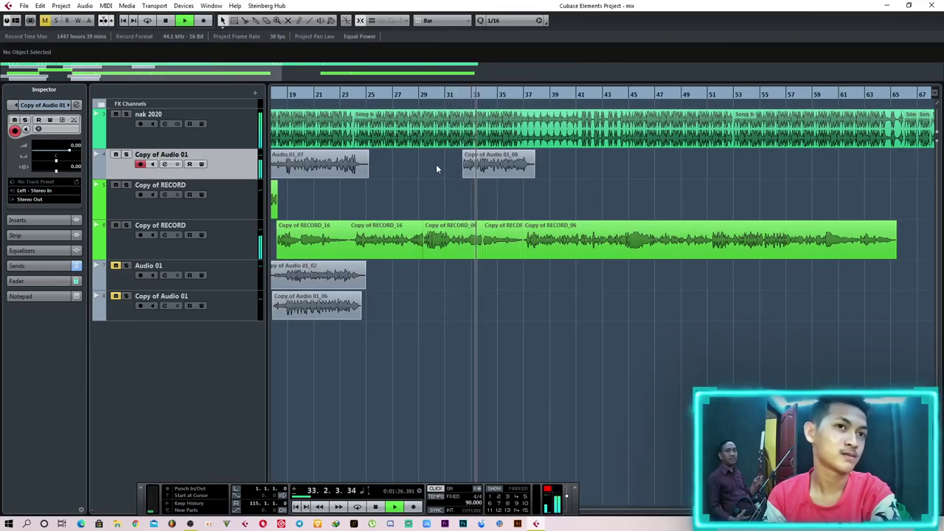
{"action": "scroll", "coordinate": [463, 179], "scroll_direction": "up", "scroll_amount": 2}
{"action": "scroll", "coordinate": [529, 179], "scroll_direction": "up", "scroll_amount": 4}
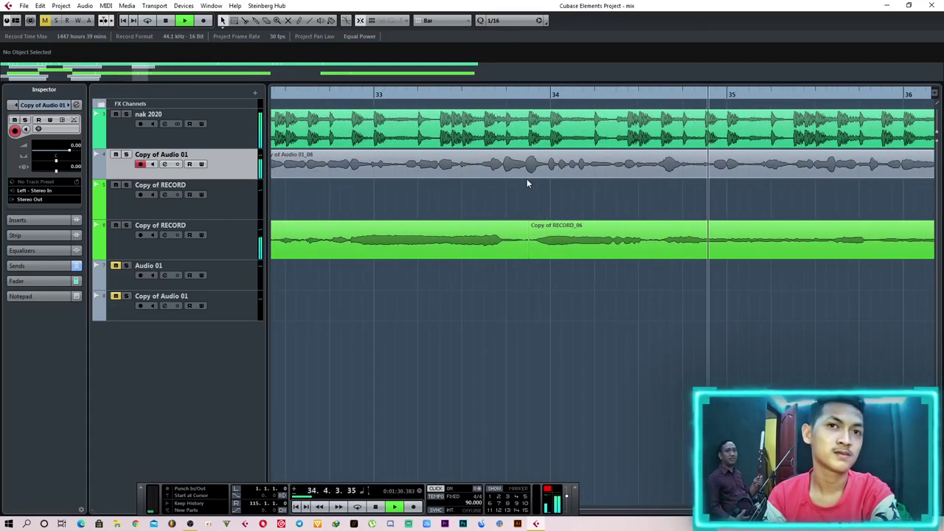
{"action": "scroll", "coordinate": [526, 179], "scroll_direction": "down", "scroll_amount": 3}
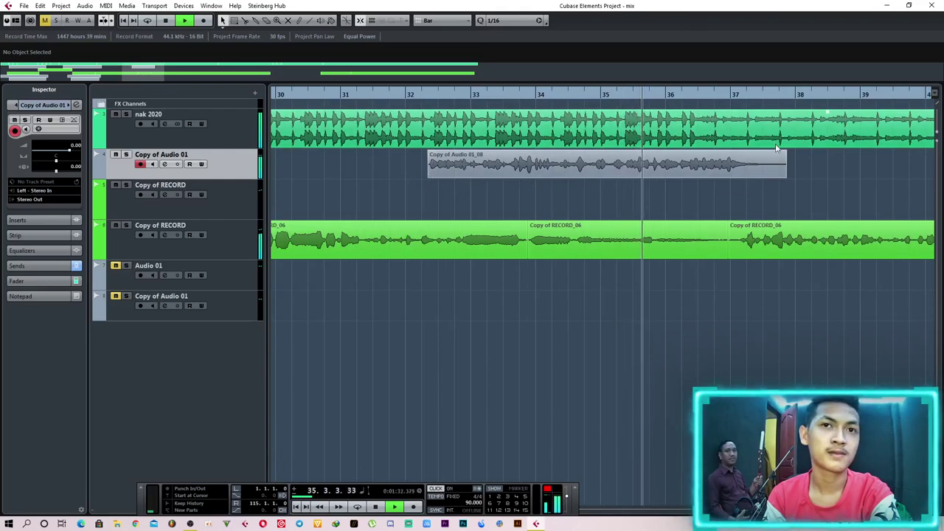
Add a fade-out of 0.2.0.72 to the end of the Copy of Audio 01_08 take.
{"action": "left_click_drag", "start_coordinate": [785, 153], "coordinate": [728, 154]}
{"action": "left_click", "coordinate": [832, 172]}
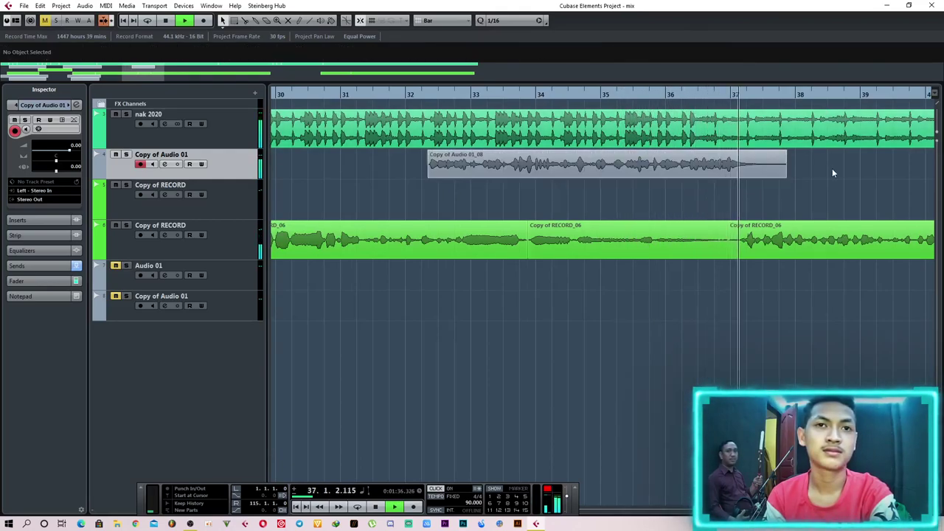
{"action": "left_click_drag", "start_coordinate": [744, 154], "coordinate": [752, 153]}
{"action": "left_click", "coordinate": [656, 195]}
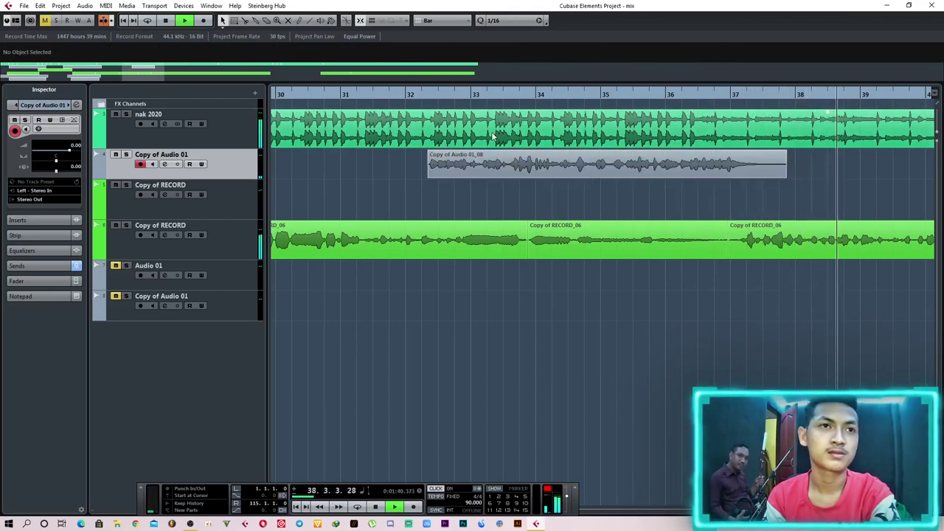
Replay from bar 32 and lengthen the fade-in of the Copy of Audio 01_08 take to 0.0.0.117.
{"action": "left_click", "coordinate": [413, 94]}
{"action": "scroll", "coordinate": [401, 178], "scroll_direction": "up", "scroll_amount": 2}
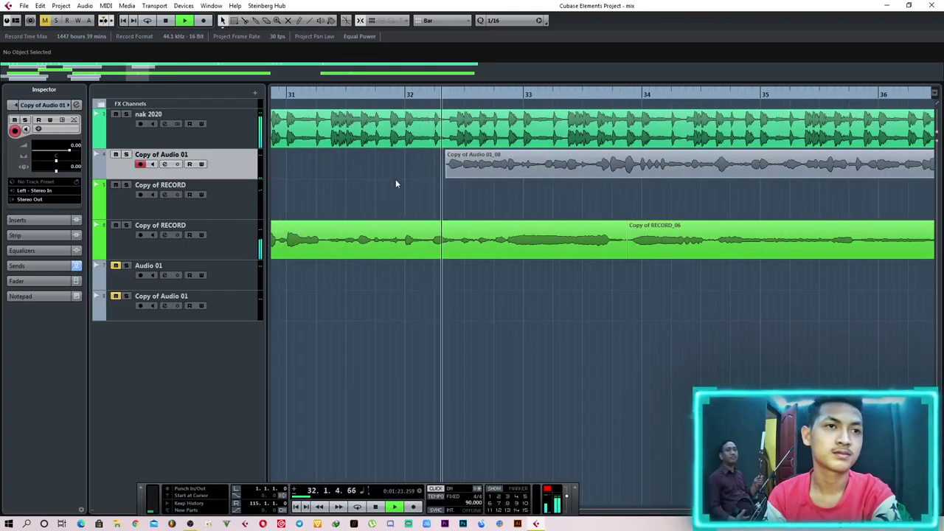
{"action": "left_click", "coordinate": [502, 154]}
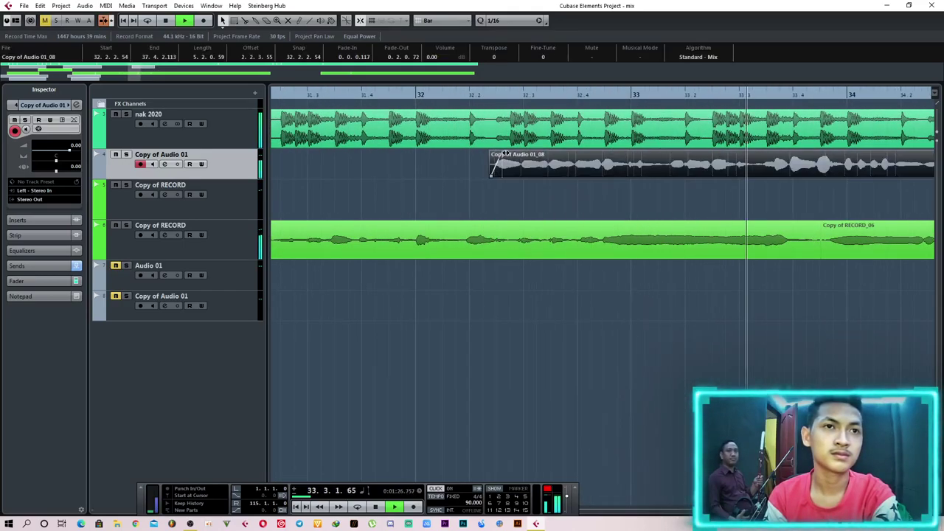
{"action": "left_click", "coordinate": [478, 178]}
Continue playback through the faded Copy of Audio 01_08 take to about bar 37.
{"action": "scroll", "coordinate": [453, 183], "scroll_direction": "down", "scroll_amount": 5}
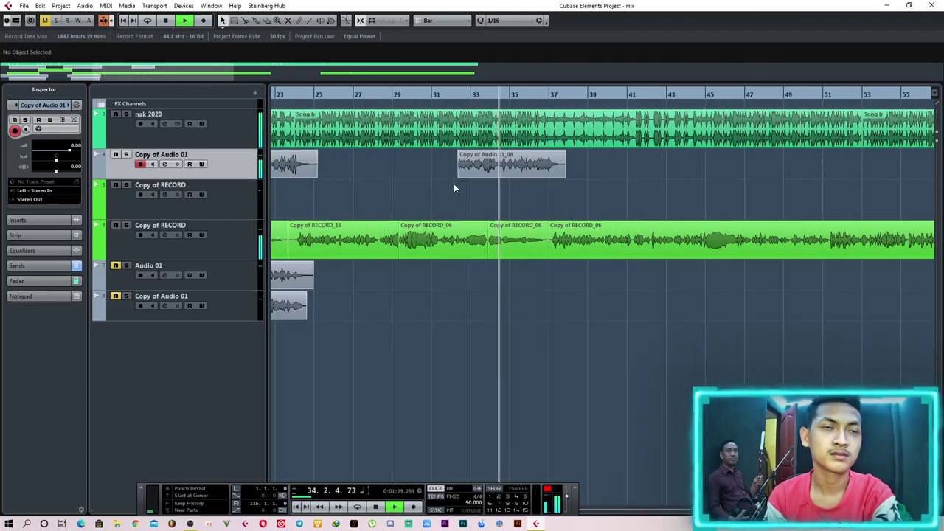
{"action": "scroll", "coordinate": [454, 183], "scroll_direction": "down", "scroll_amount": 2}
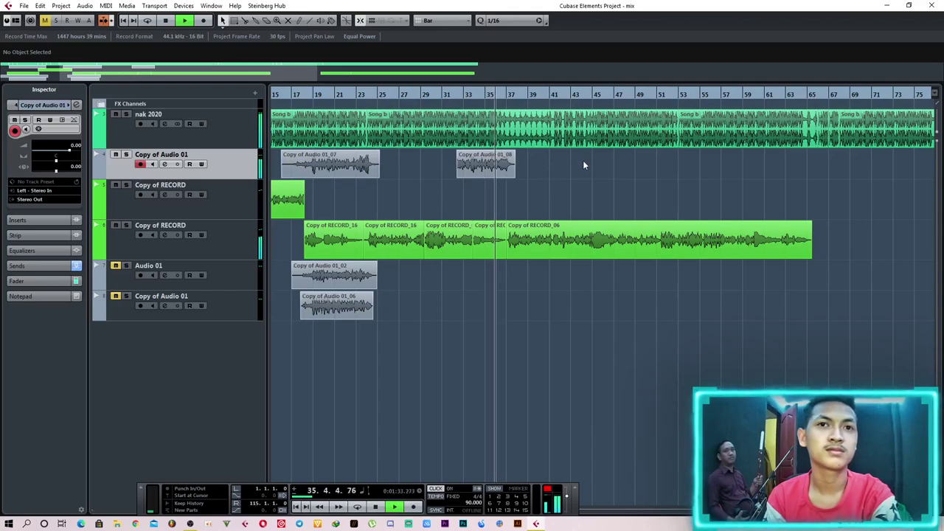
{"action": "scroll", "coordinate": [583, 164], "scroll_direction": "down", "scroll_amount": 2}
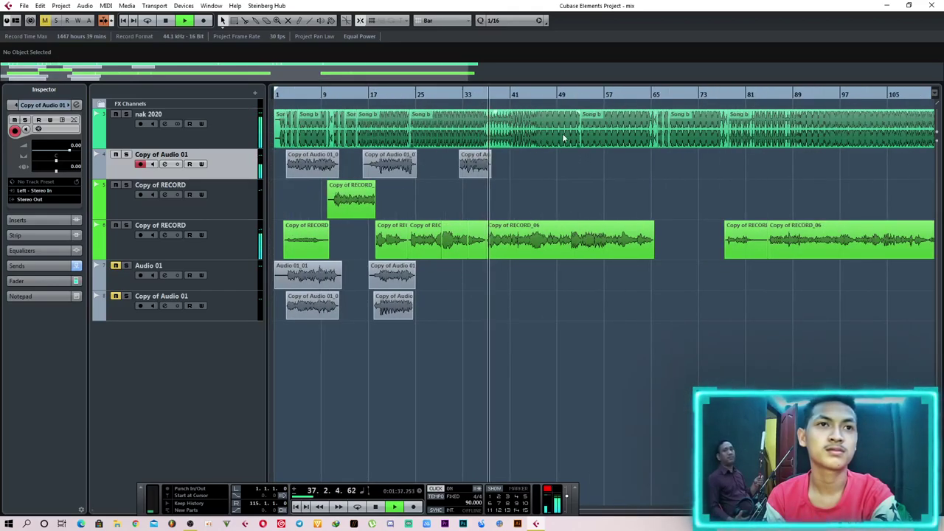
Play the existing Copy of RECORD_06 vocals from about bar 49, and again from about bar 44 to bar 54.
{"action": "left_click", "coordinate": [555, 98]}
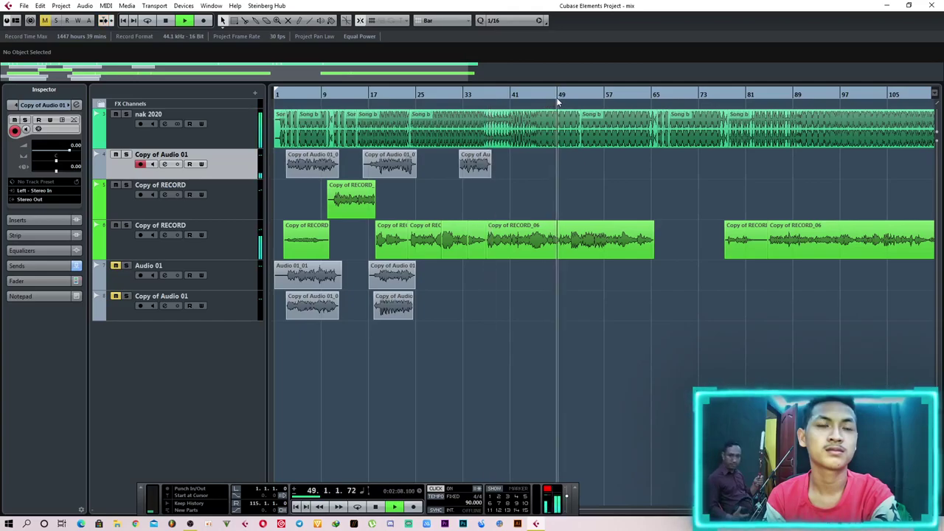
{"action": "left_click", "coordinate": [528, 97]}
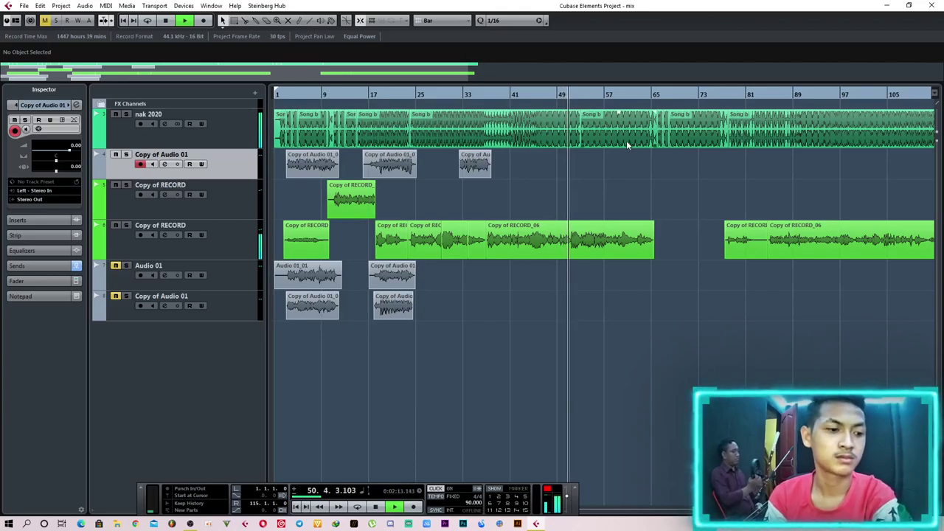
{"action": "key", "text": "g"}
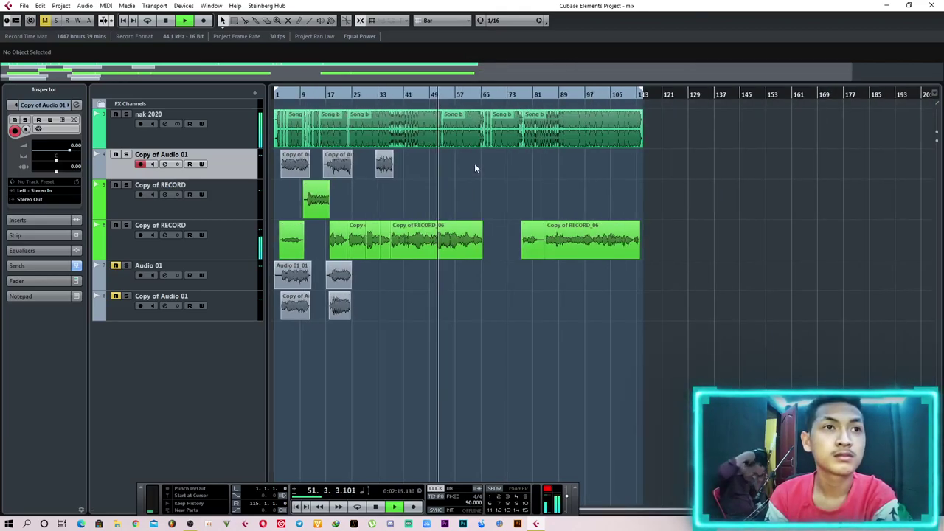
{"action": "key", "text": "h"}
{"action": "key", "text": "h"}
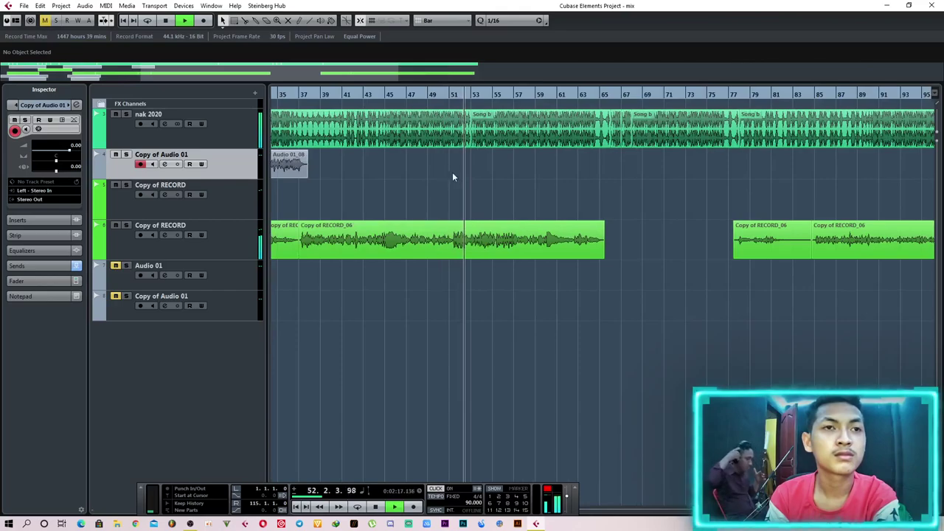
{"action": "key", "text": "g"}
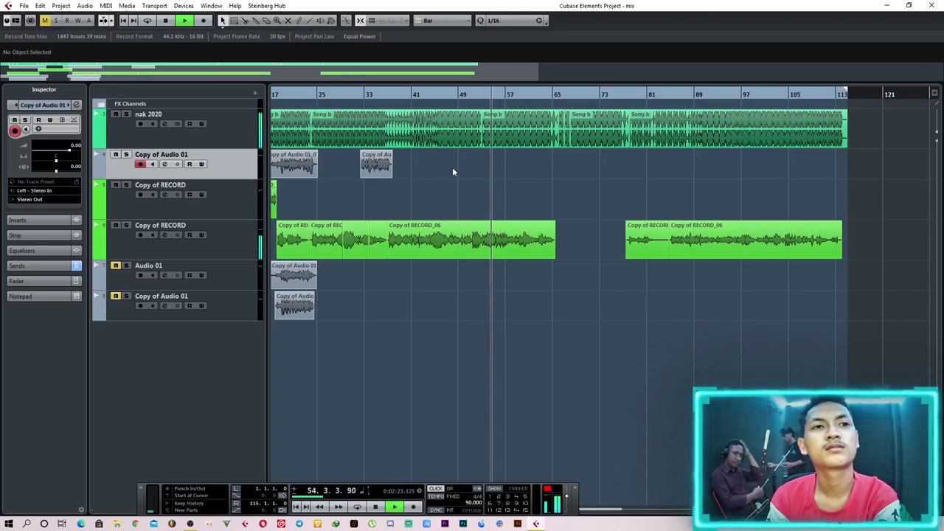
Continue playback of the existing Copy of RECORD_06 vocals from about bar 54 to about bar 60.
{"action": "key", "text": "h"}
{"action": "key", "text": "h"}
{"action": "key", "text": "h"}
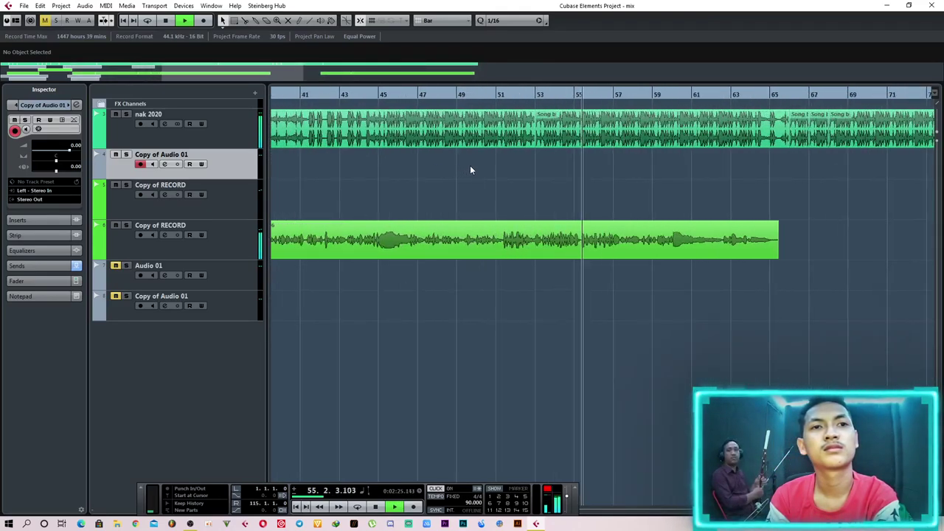
{"action": "key", "text": "g"}
{"action": "key", "text": "g"}
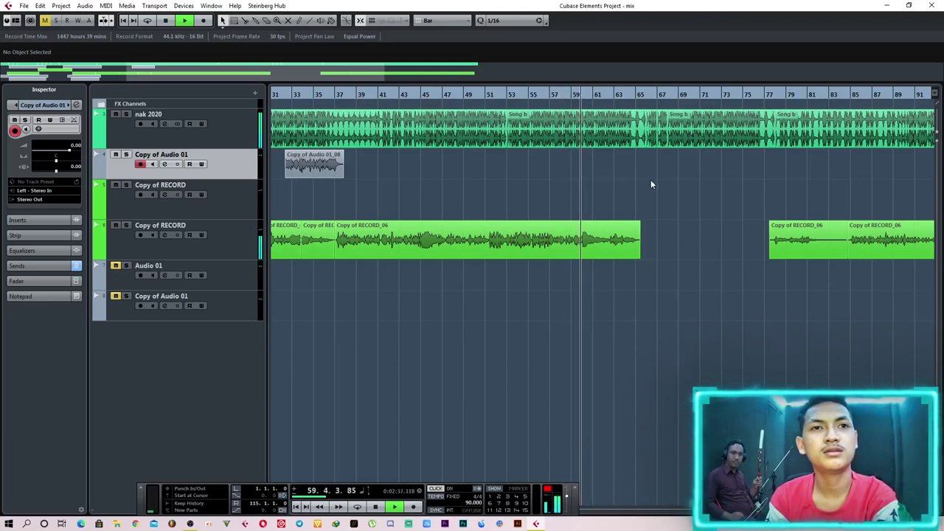
Replay the Copy of RECORD_06 vocals from bar 54 to about bar 57, examining the waveform closely.
{"action": "key", "text": "space"}
{"action": "left_click_drag", "start_coordinate": [528, 97], "coordinate": [517, 95]}
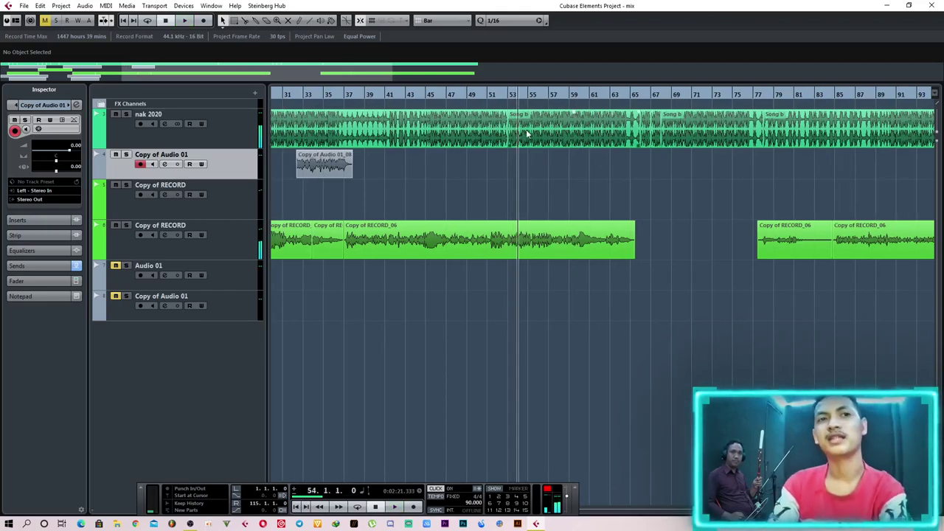
{"action": "key", "text": "space"}
{"action": "key", "text": "h"}
{"action": "key", "text": "h"}
{"action": "key", "text": "h"}
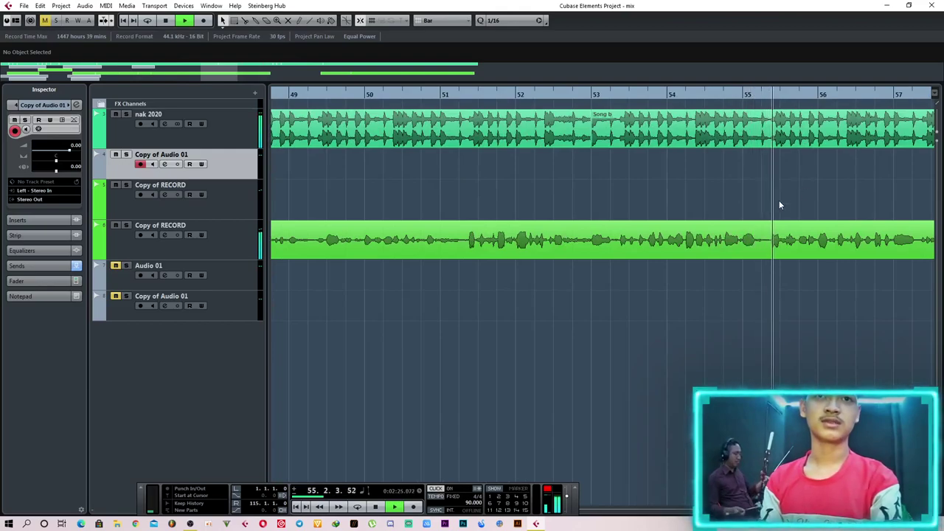
{"action": "key", "text": "g"}
{"action": "key", "text": "g"}
{"action": "key", "text": "g"}
{"action": "key", "text": "g"}
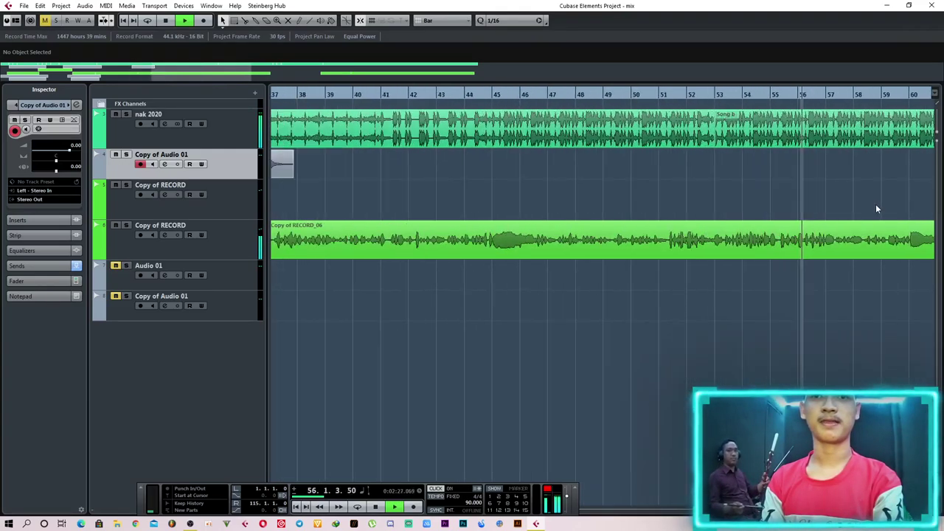
{"action": "key", "text": "h"}
{"action": "key", "text": "h"}
{"action": "key", "text": "h"}
{"action": "key", "text": "h"}
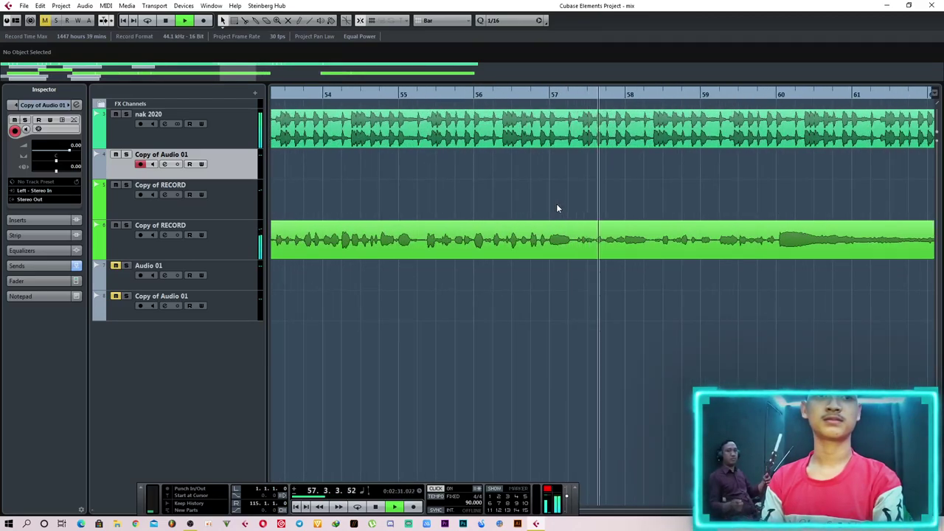
Replay the Copy of RECORD_06 vocals from about bar 56 and stop at about bar 64.
{"action": "left_click_drag", "start_coordinate": [529, 94], "coordinate": [475, 95]}
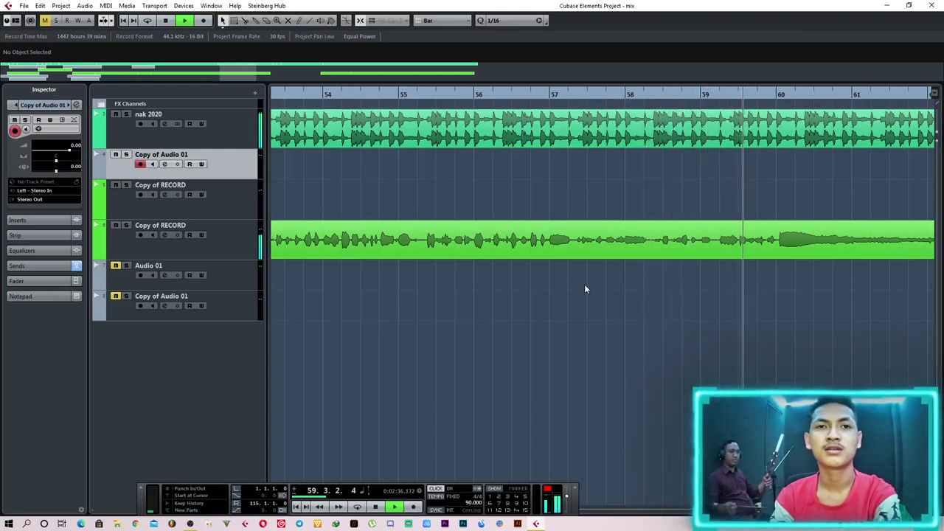
{"action": "key", "text": "g"}
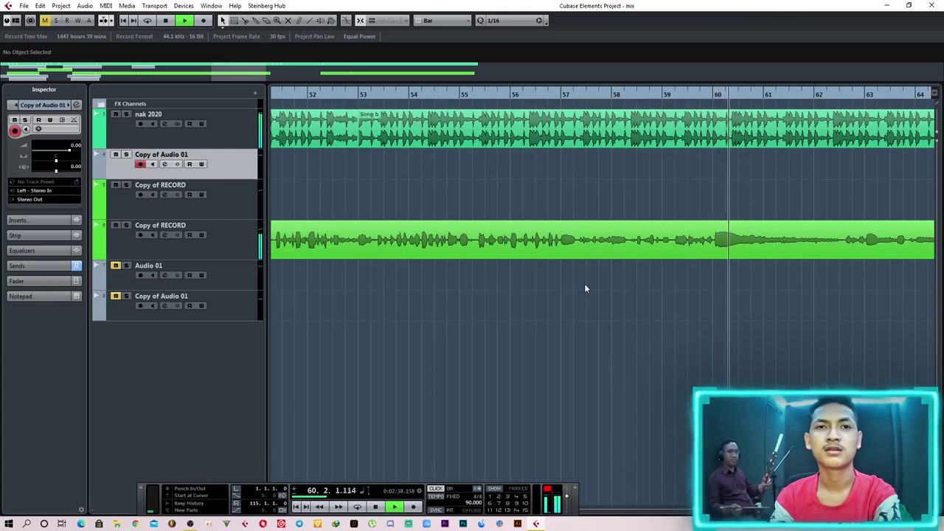
{"action": "key", "text": "g"}
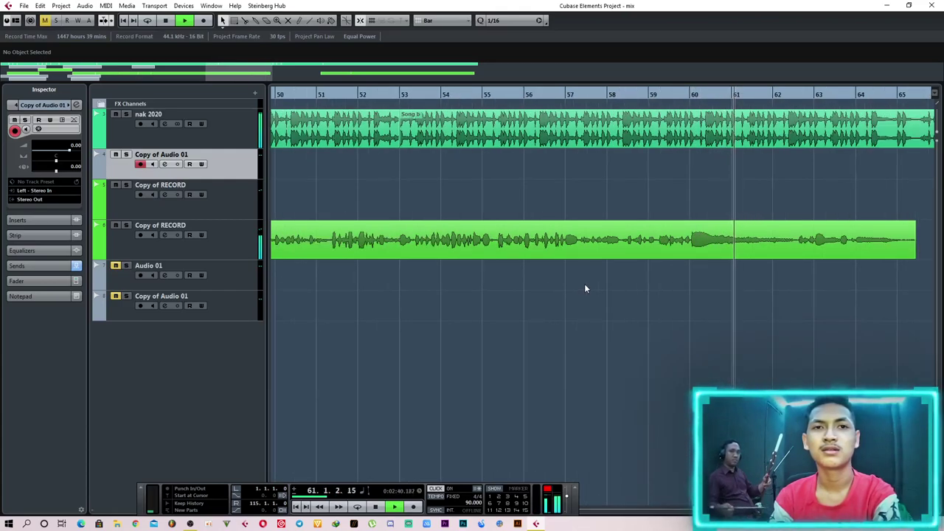
{"action": "key", "text": "g"}
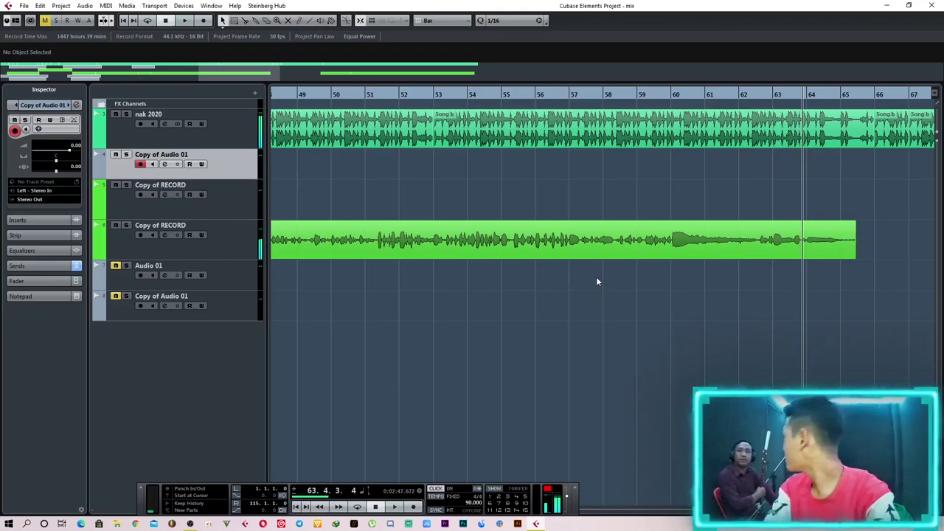
Play from bar 64 past the end of the first vocal section to about bar 68.
{"action": "scroll", "coordinate": [592, 273], "scroll_direction": "down", "scroll_amount": 5}
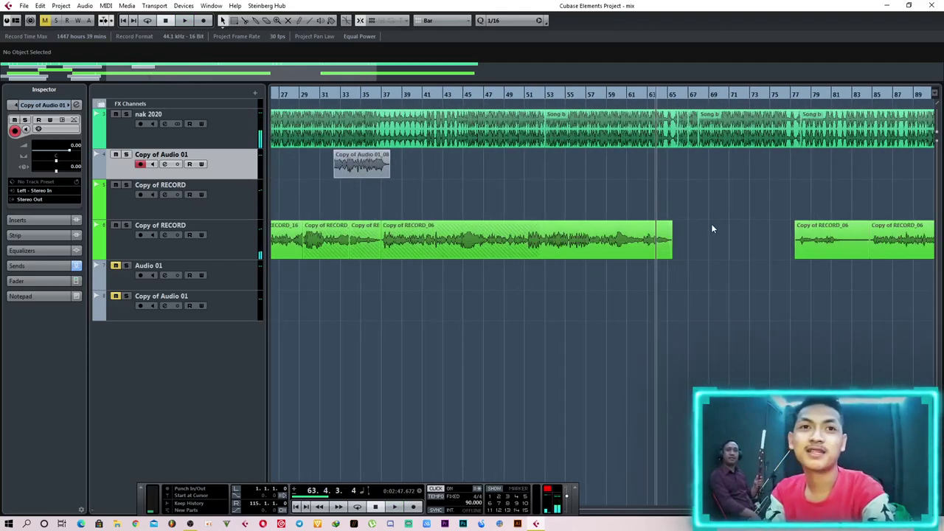
{"action": "scroll", "coordinate": [723, 221], "scroll_direction": "down", "scroll_amount": 3}
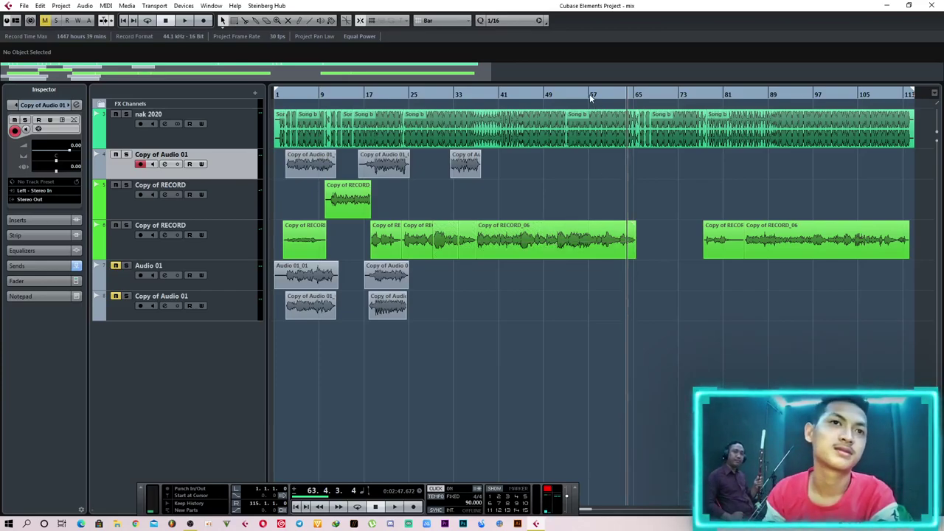
{"action": "left_click_drag", "start_coordinate": [631, 96], "coordinate": [636, 140]}
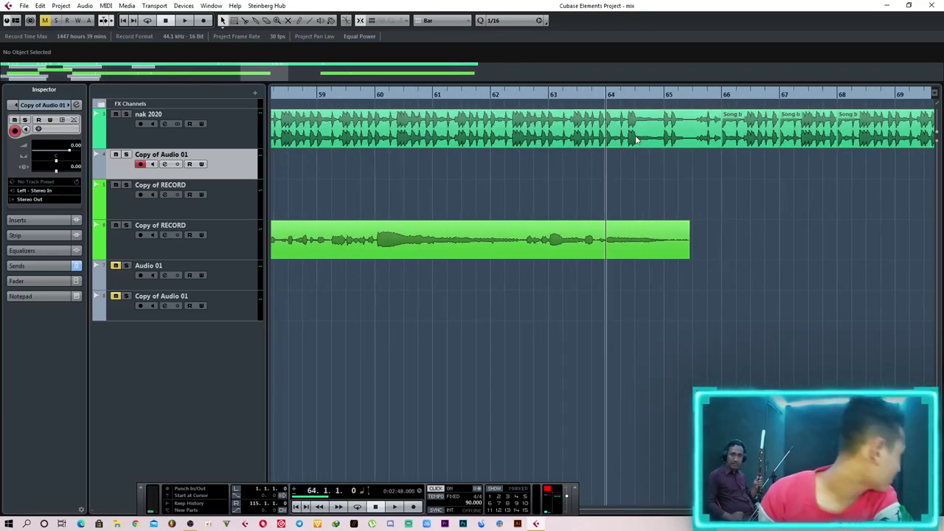
{"action": "scroll", "coordinate": [644, 182], "scroll_direction": "down", "scroll_amount": 2}
{"action": "scroll", "coordinate": [648, 177], "scroll_direction": "down", "scroll_amount": 5}
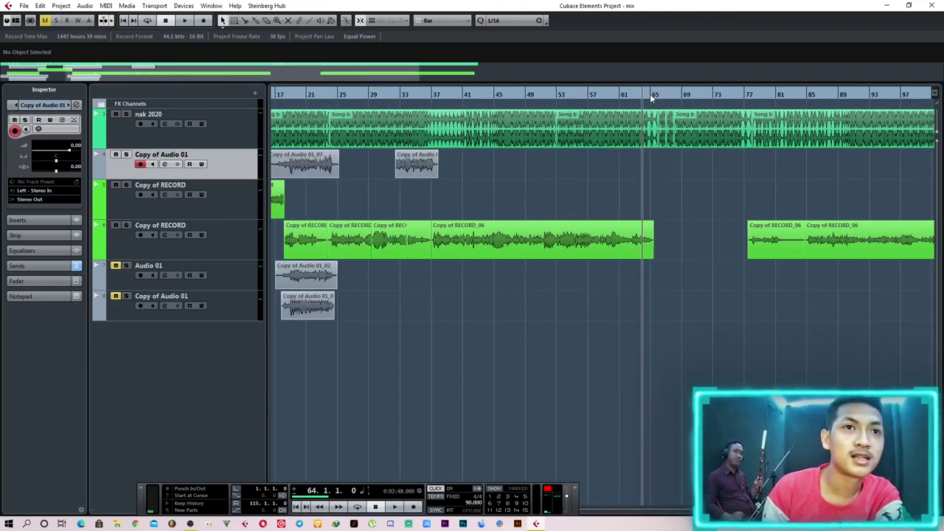
{"action": "scroll", "coordinate": [649, 94], "scroll_direction": "down", "scroll_amount": 1}
{"action": "key", "text": "space"}
{"action": "scroll", "coordinate": [670, 231], "scroll_direction": "up", "scroll_amount": 5}
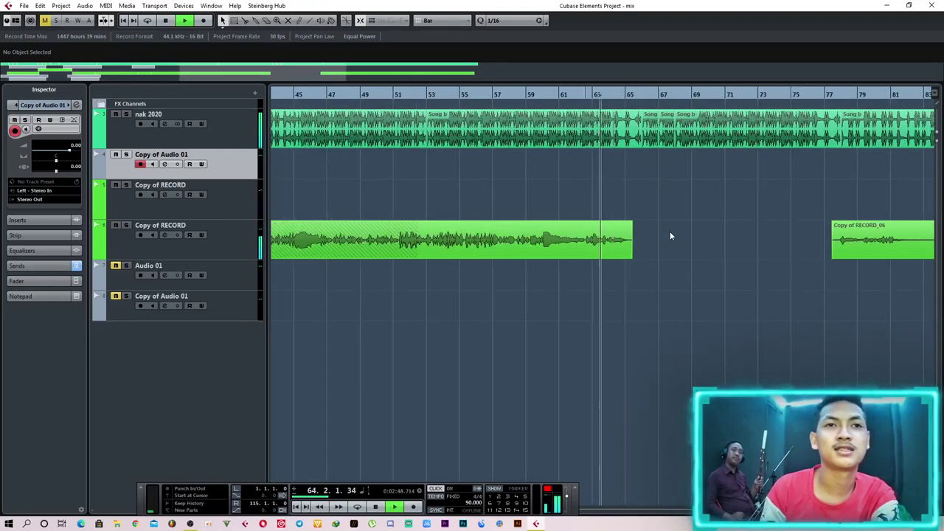
{"action": "scroll", "coordinate": [669, 230], "scroll_direction": "down", "scroll_amount": 5}
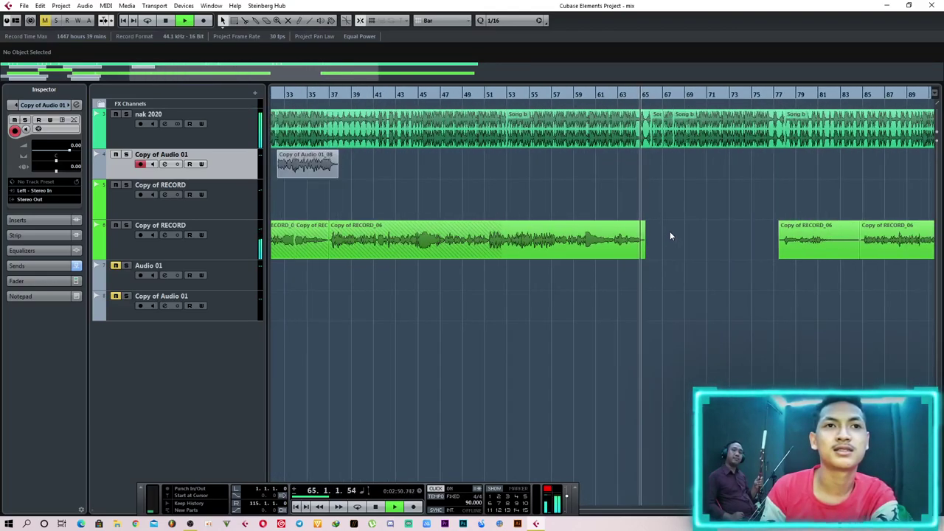
{"action": "scroll", "coordinate": [670, 231], "scroll_direction": "up", "scroll_amount": 5}
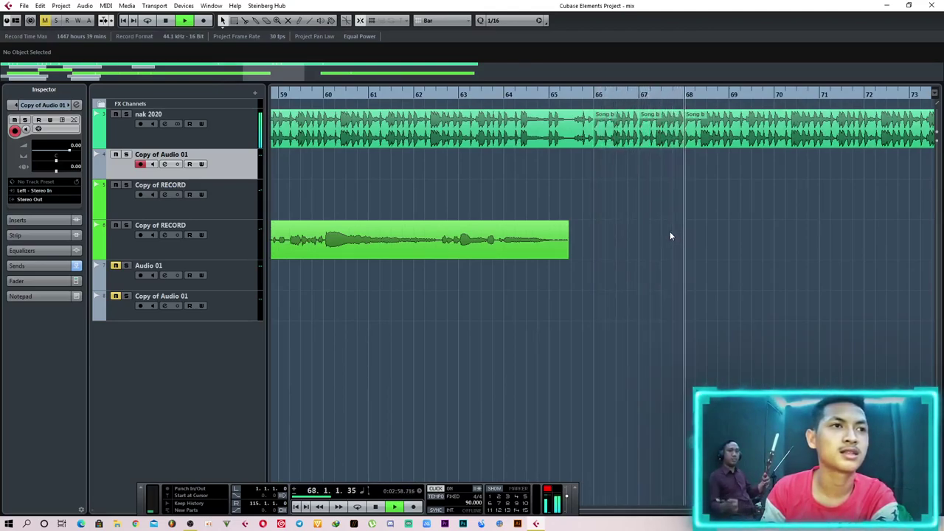
Continue playback through the gap between the Copy of RECORD_06 sections to about bar 78.
{"action": "scroll", "coordinate": [670, 234], "scroll_direction": "down", "scroll_amount": 2}
{"action": "scroll", "coordinate": [670, 234], "scroll_direction": "down", "scroll_amount": 5}
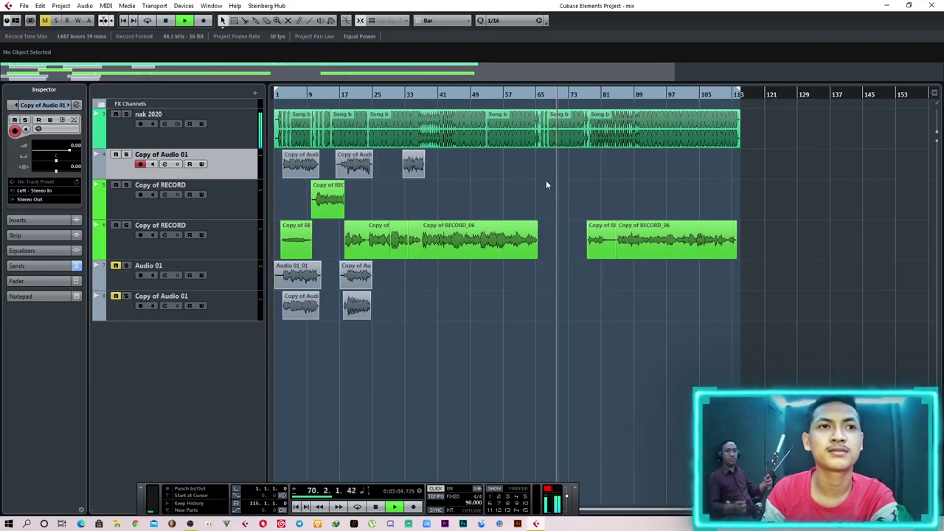
{"action": "scroll", "coordinate": [546, 185], "scroll_direction": "up", "scroll_amount": 1}
{"action": "scroll", "coordinate": [546, 184], "scroll_direction": "up", "scroll_amount": 4}
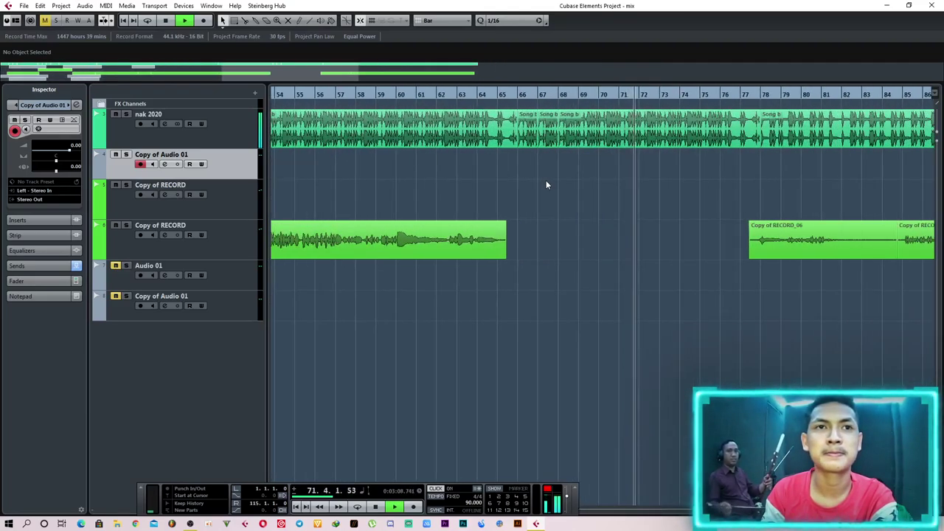
{"action": "scroll", "coordinate": [546, 183], "scroll_direction": "down", "scroll_amount": 2}
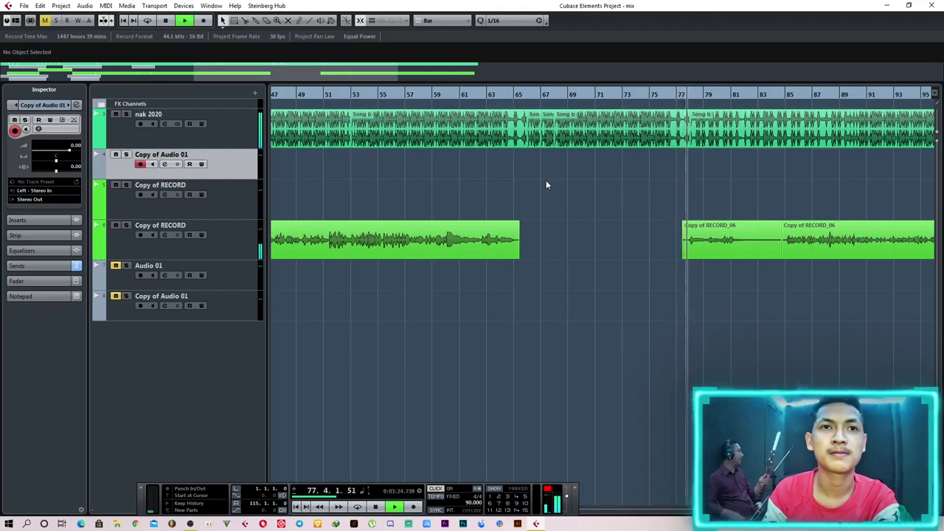
Move the playback position back to bar 63 and play the backing track to about bar 73.
{"action": "left_click_drag", "start_coordinate": [526, 98], "coordinate": [497, 98]}
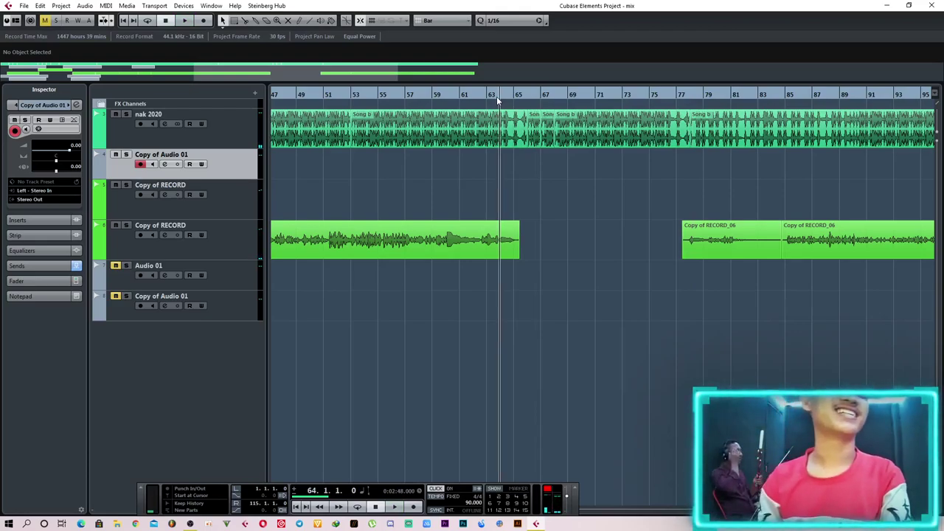
{"action": "left_click", "coordinate": [488, 97]}
{"action": "key", "text": "space"}
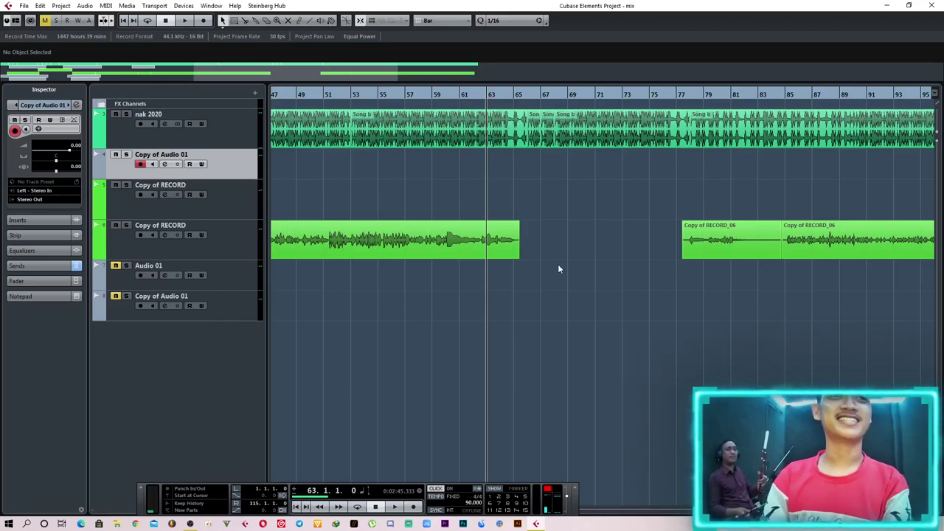
{"action": "key", "text": "space"}
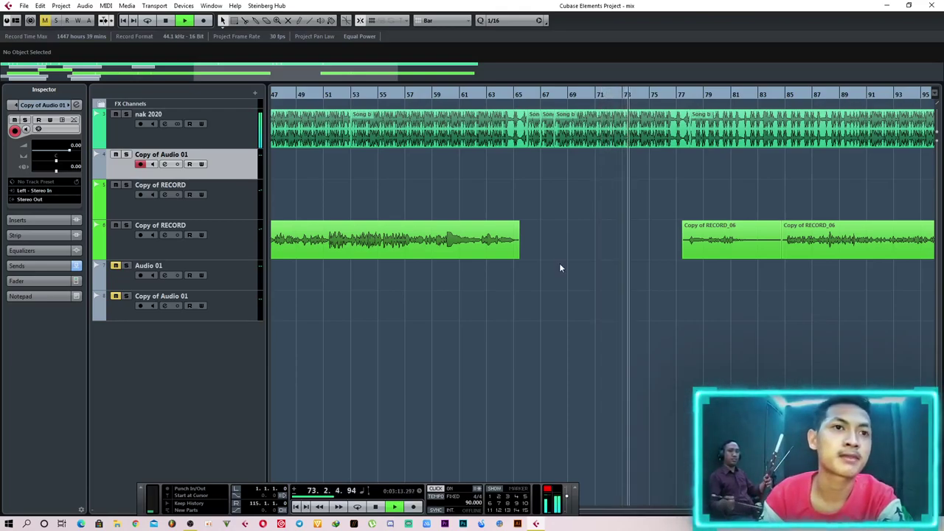
Listen to the rest of the vocal gap and stop at about bar 78, after the Copy of RECORD_06 vocals re-enter.
{"action": "scroll", "coordinate": [702, 327], "scroll_direction": "down", "scroll_amount": 2}
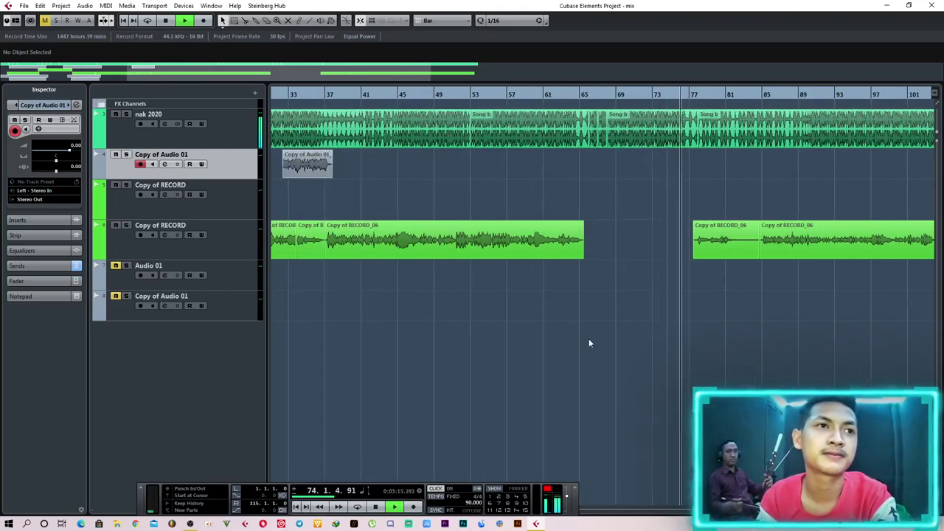
{"action": "scroll", "coordinate": [588, 338], "scroll_direction": "up", "scroll_amount": 1}
{"action": "scroll", "coordinate": [626, 335], "scroll_direction": "down", "scroll_amount": 3}
{"action": "scroll", "coordinate": [627, 339], "scroll_direction": "down", "scroll_amount": 1}
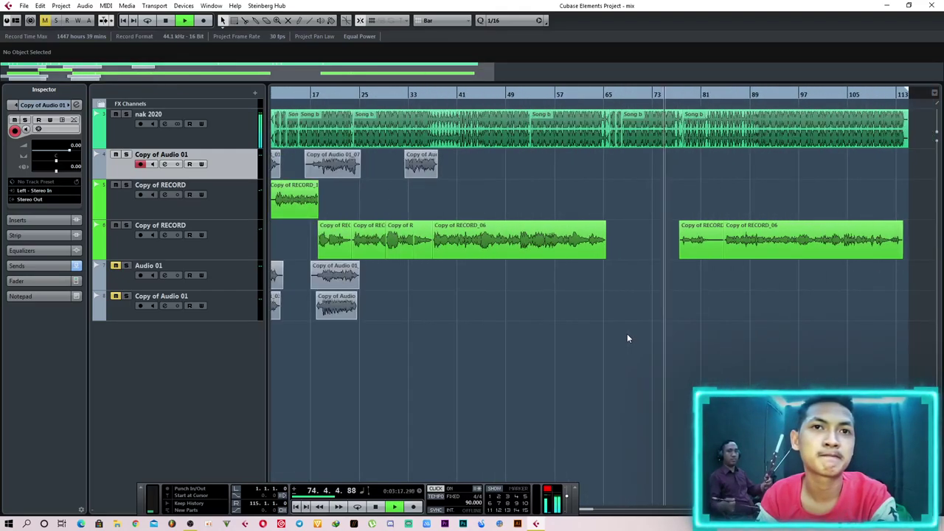
{"action": "scroll", "coordinate": [626, 339], "scroll_direction": "up", "scroll_amount": 2}
{"action": "scroll", "coordinate": [763, 362], "scroll_direction": "up", "scroll_amount": 2}
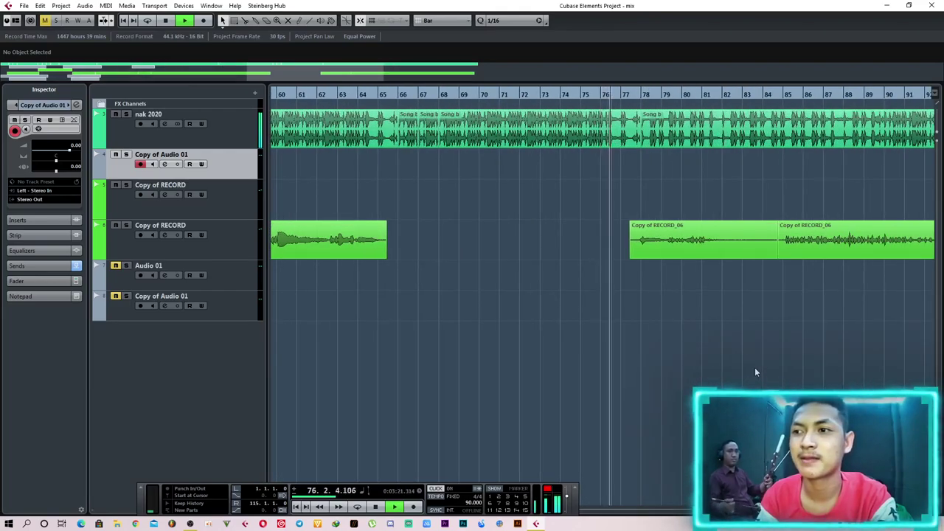
{"action": "scroll", "coordinate": [755, 373], "scroll_direction": "down", "scroll_amount": 1}
{"action": "scroll", "coordinate": [755, 372], "scroll_direction": "down", "scroll_amount": 3}
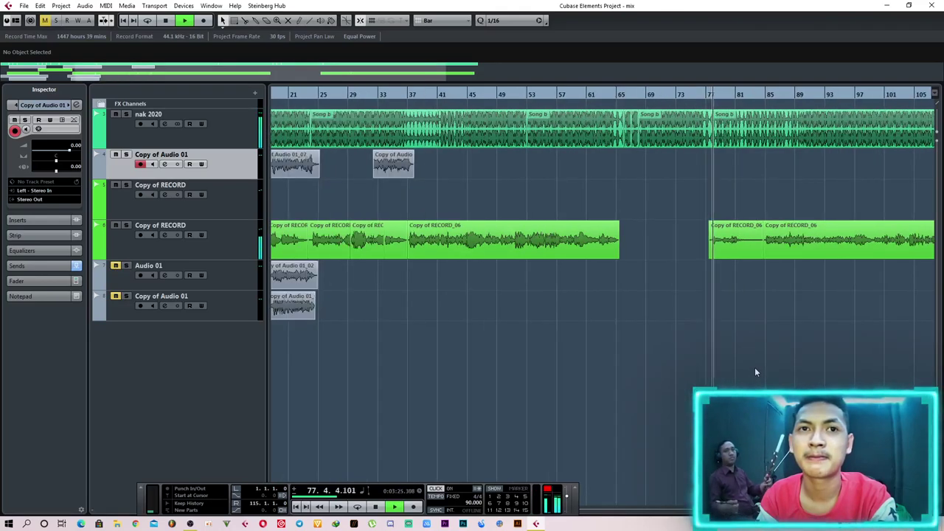
{"action": "scroll", "coordinate": [755, 373], "scroll_direction": "down", "scroll_amount": 2}
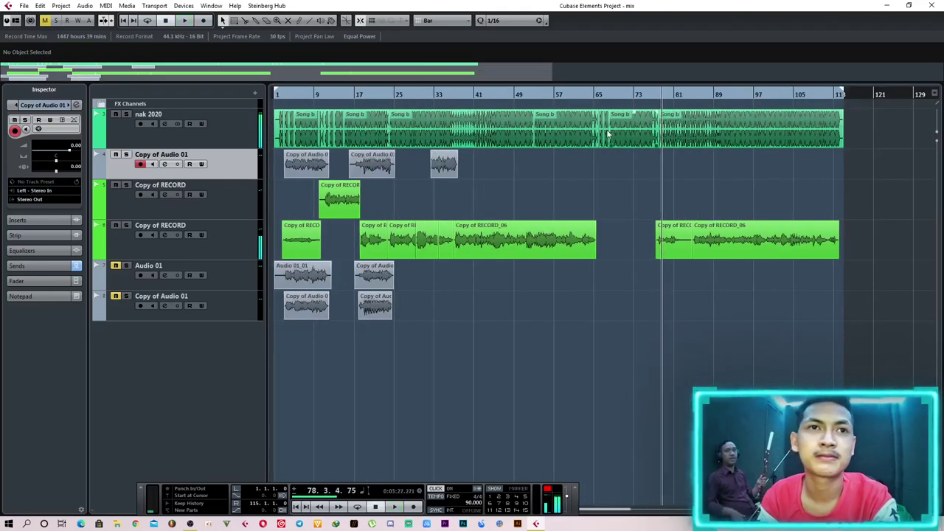
Try recording a take on the Copy of Audio 01 track from bar 62 to about bar 66, and delete it.
{"action": "mouse_move", "coordinate": [594, 96]}
{"action": "left_mouse_down"}
{"action": "mouse_move", "coordinate": [573, 96]}
{"action": "mouse_move", "coordinate": [583, 101]}
{"action": "left_mouse_up"}
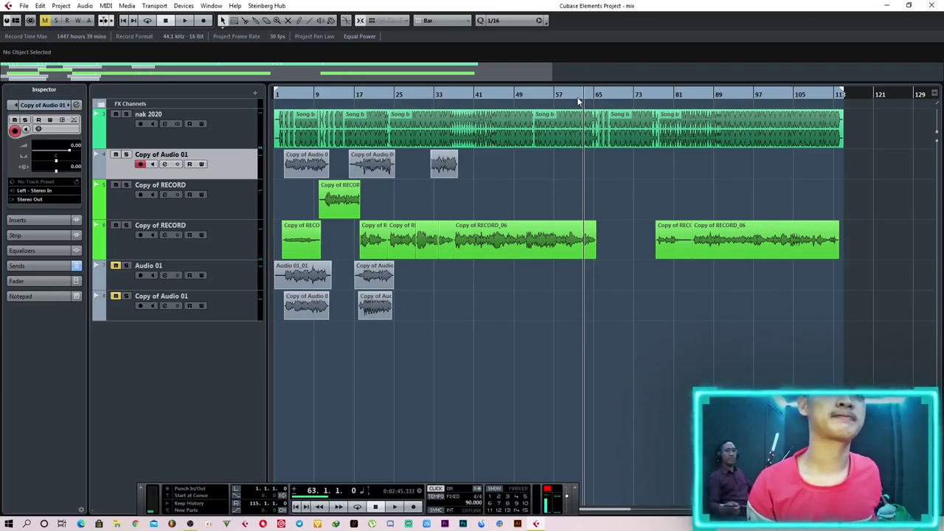
{"action": "left_click", "coordinate": [576, 96]}
{"action": "key", "text": "KP_Multiply"}
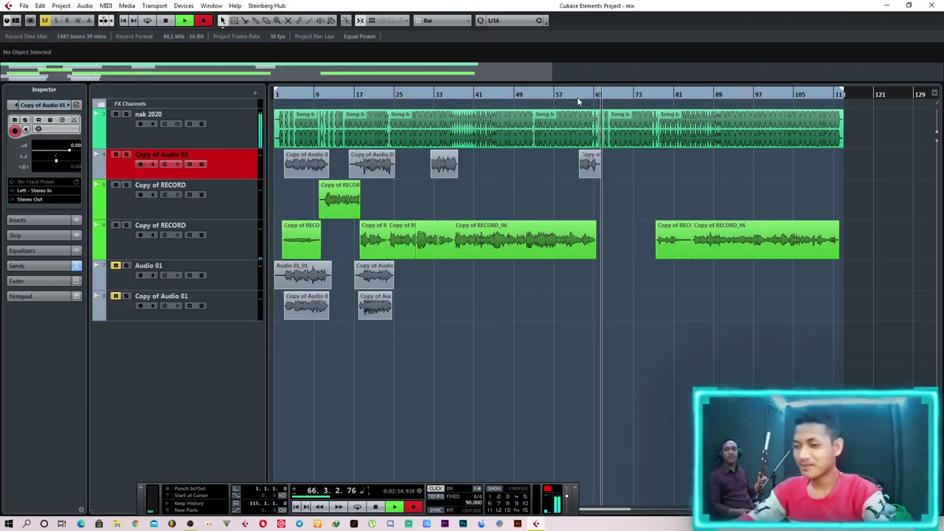
{"action": "key", "text": "space"}
{"action": "key", "text": "Delete"}
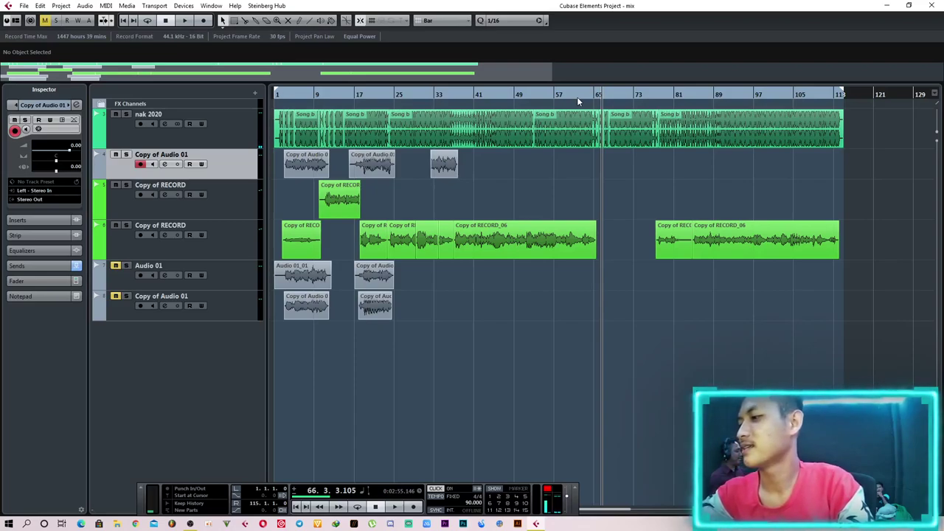
Record a new take on the Copy of Audio 01 track from bar 62 to about bar 79.
{"action": "left_click", "coordinate": [577, 96]}
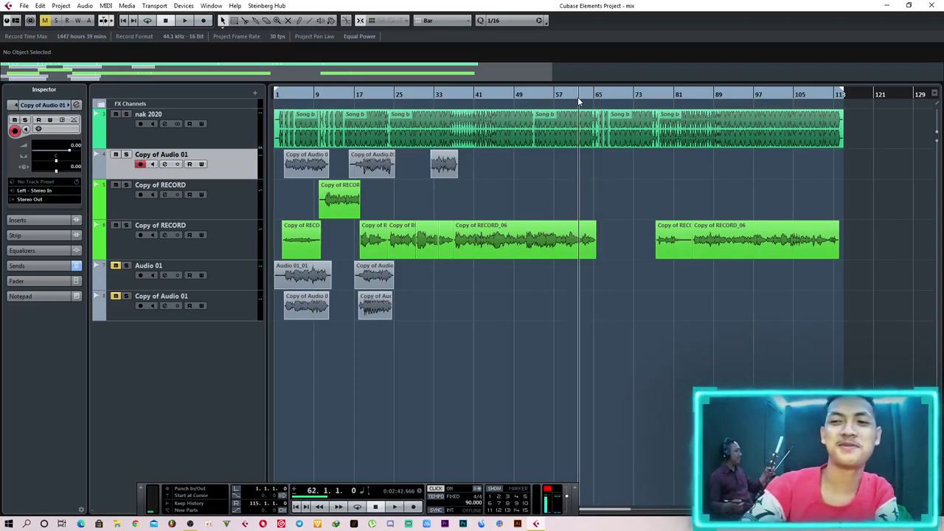
{"action": "key", "text": "KP_Multiply"}
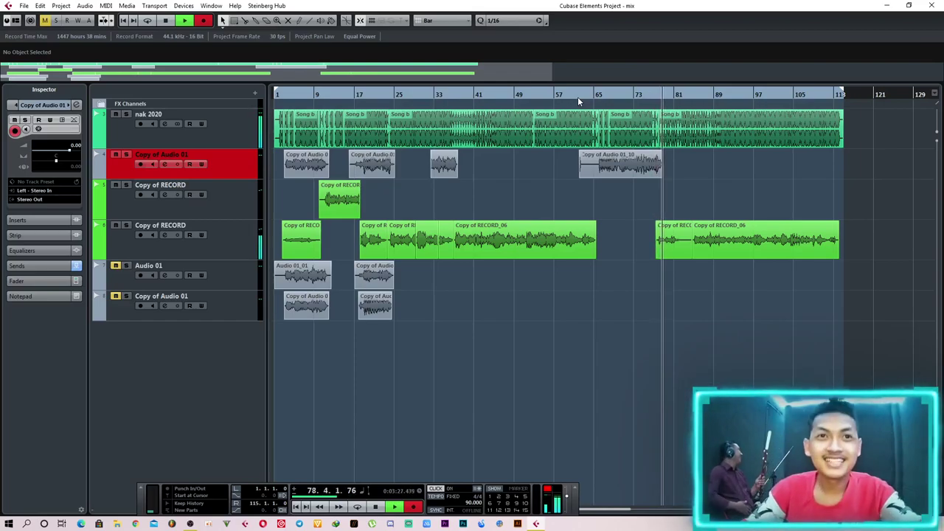
{"action": "key", "text": "space"}
Split the Copy of Audio 01_10 take at bar 65, delete the part before it and replay the remaining take.
{"action": "key", "text": "h"}
{"action": "key", "text": "h"}
{"action": "right_click", "coordinate": [632, 203]}
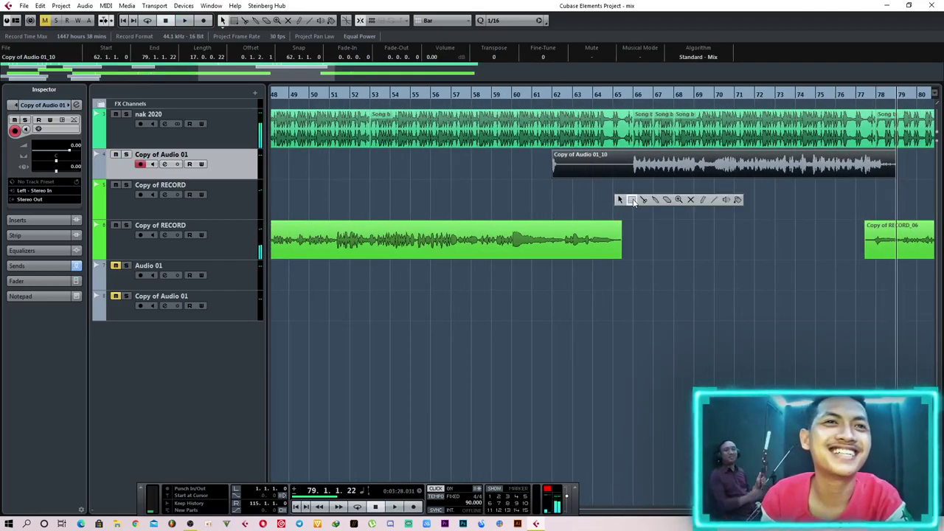
{"action": "left_click", "coordinate": [642, 202]}
{"action": "left_click", "coordinate": [621, 168]}
{"action": "right_click", "coordinate": [620, 188]}
{"action": "left_click", "coordinate": [608, 185]}
{"action": "left_click", "coordinate": [597, 175]}
{"action": "key", "text": "Delete"}
{"action": "left_click", "coordinate": [627, 97]}
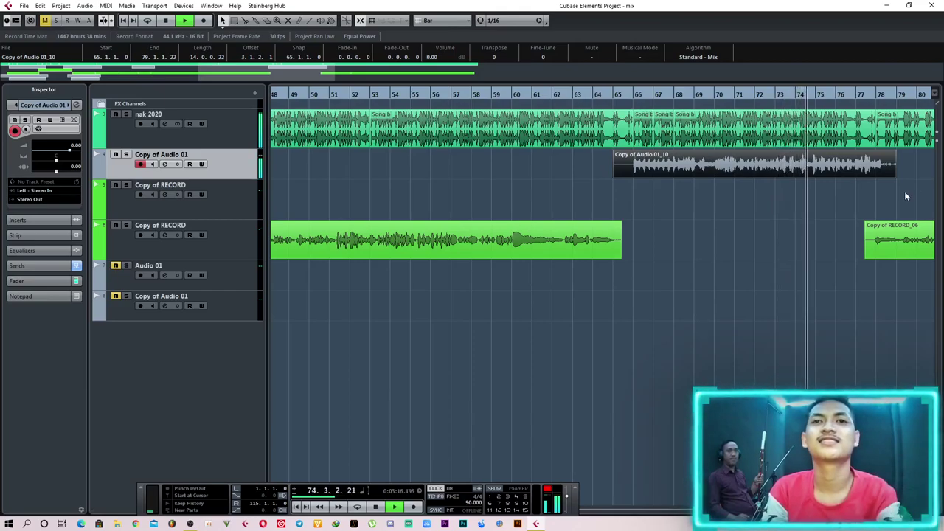
Split the Copy of Audio 01_10 take at about bar 78.2, delete the part after it and stop playback.
{"action": "scroll", "coordinate": [904, 191], "scroll_direction": "up", "scroll_amount": 5}
{"action": "right_click", "coordinate": [838, 197]}
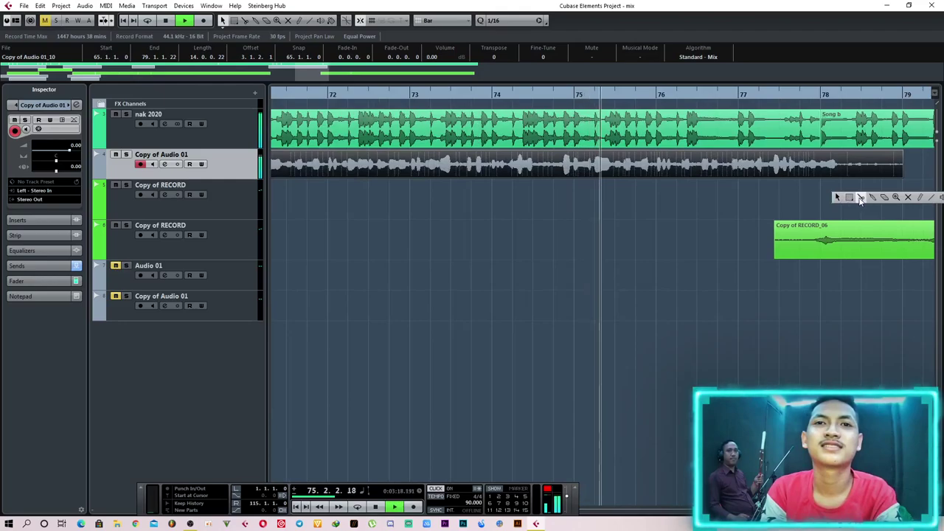
{"action": "left_click", "coordinate": [860, 197]}
{"action": "left_click", "coordinate": [847, 168]}
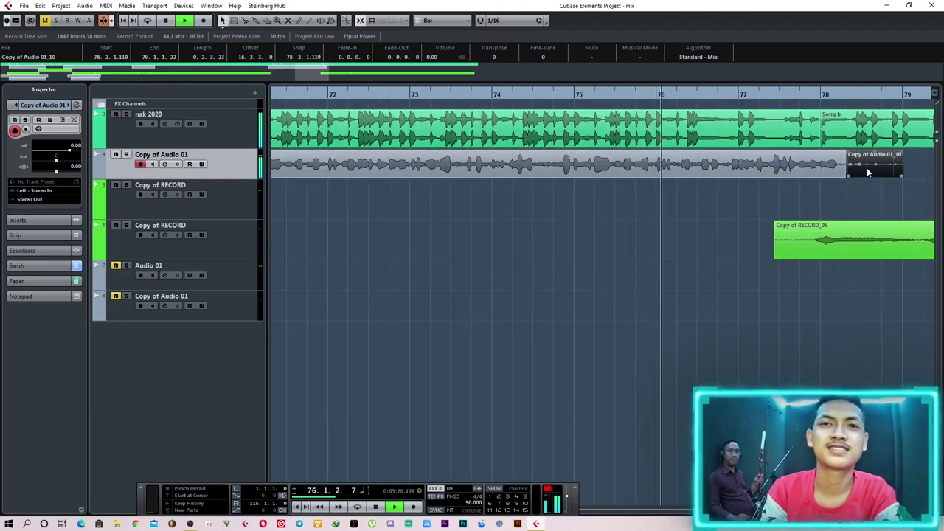
{"action": "key", "text": "Delete"}
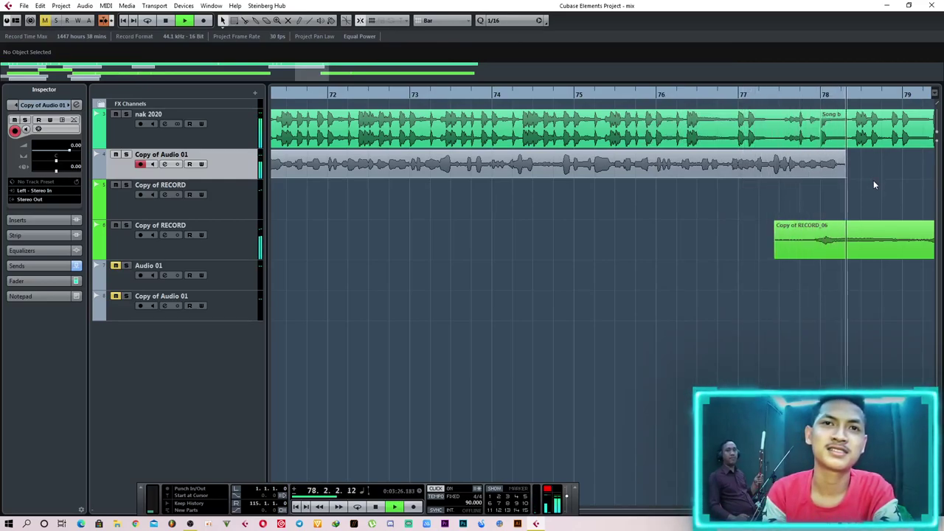
{"action": "key", "text": "space"}
With the playhead at bar 71, duplicate the Copy of Audio 01 track and delete the duplicated take that starts at bar 65.
{"action": "key", "text": "g"}
{"action": "key", "text": "g"}
{"action": "key", "text": "g"}
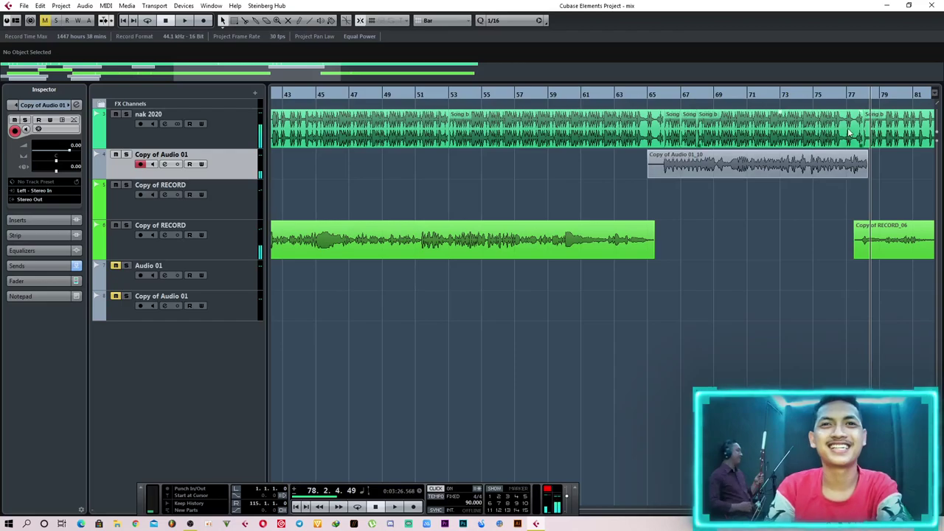
{"action": "left_click_drag", "start_coordinate": [837, 94], "coordinate": [746, 124]}
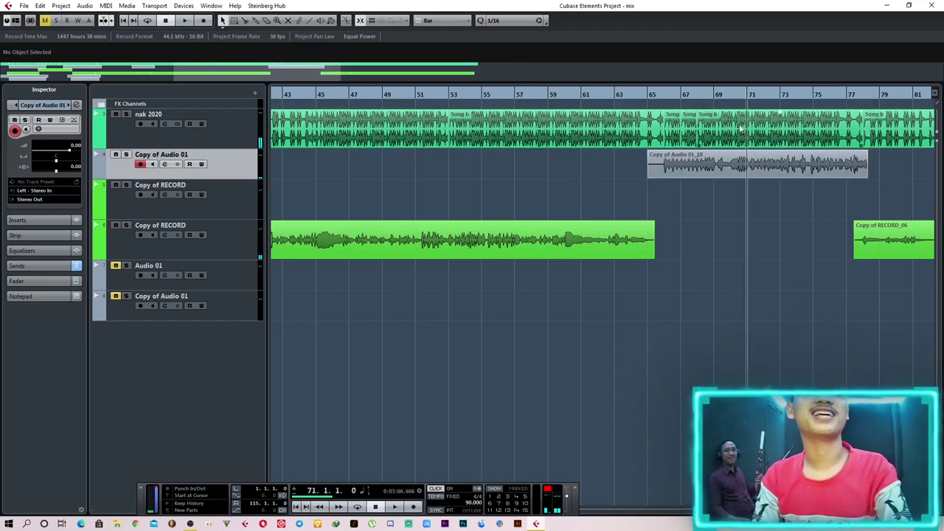
{"action": "key", "text": "g"}
{"action": "key", "text": "g"}
{"action": "key", "text": "g"}
{"action": "right_click", "coordinate": [238, 163]}
{"action": "left_click", "coordinate": [272, 196]}
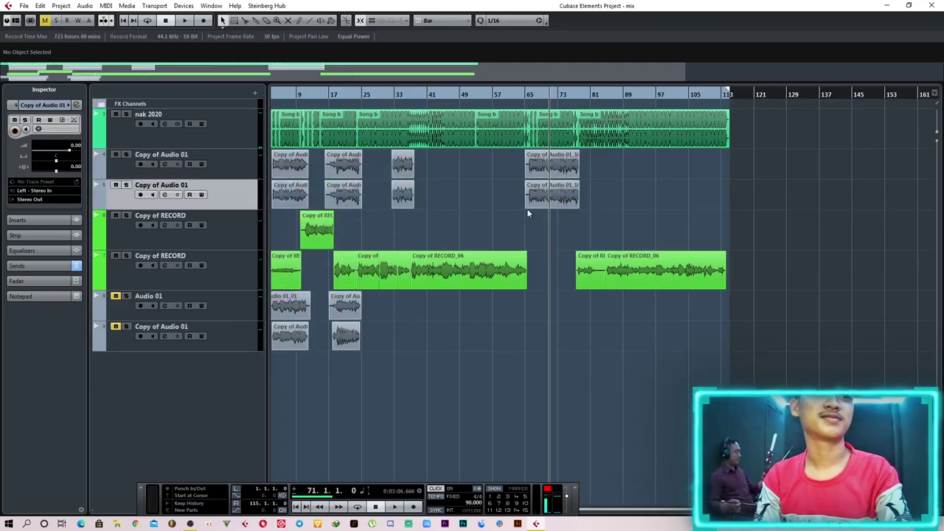
{"action": "left_click", "coordinate": [536, 206]}
{"action": "key", "text": "Delete"}
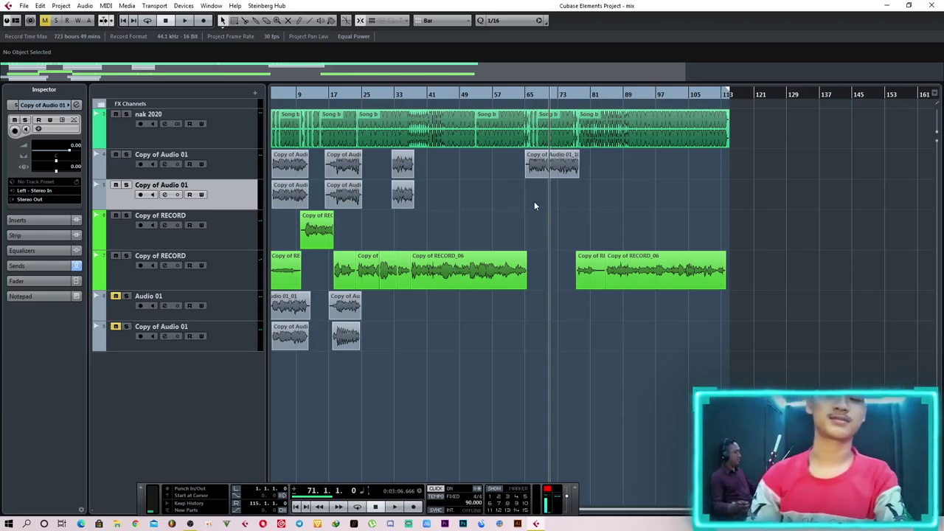
Record a take on the duplicated Copy of Audio 01 track from about bar 72 to bar 79, arming the track during recording.
{"action": "key", "text": "KP_Multiply"}
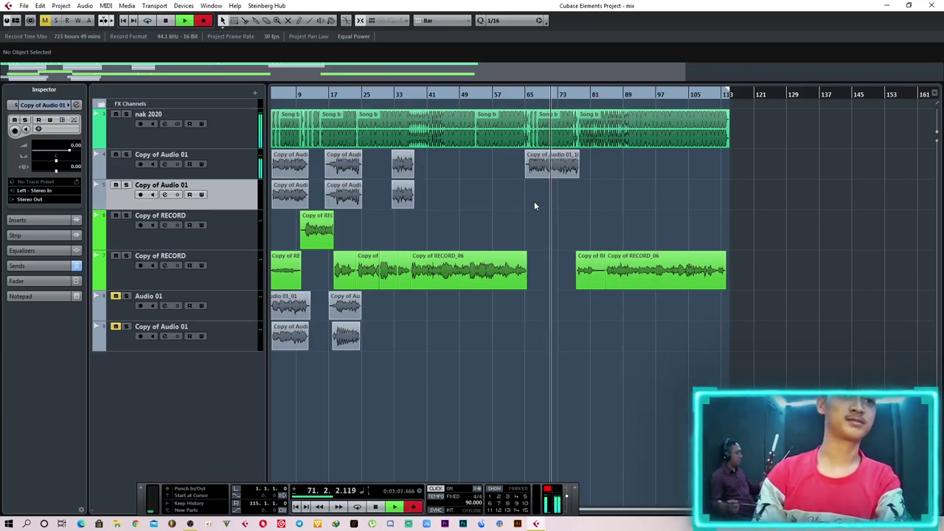
{"action": "left_click", "coordinate": [140, 194]}
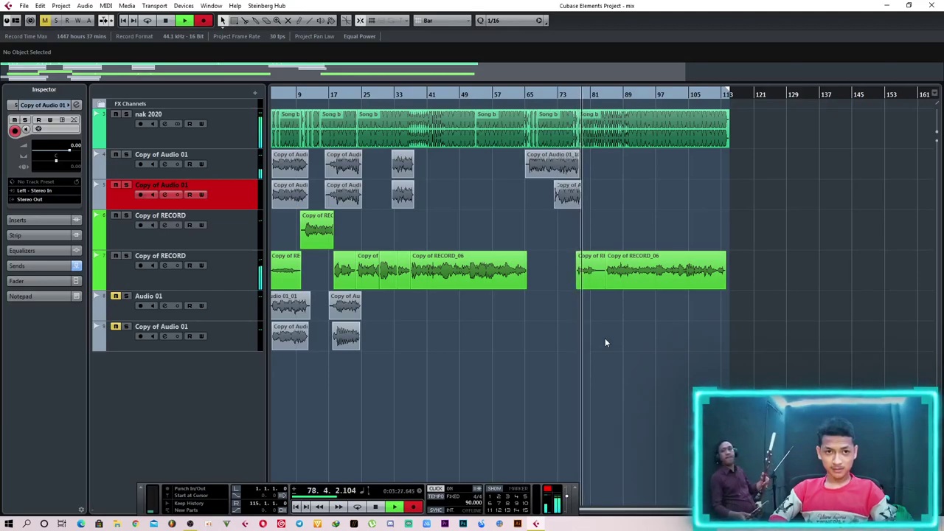
{"action": "key", "text": "space"}
Split the Copy of Audio 01_12 take at about bar 77.2 and move its ending onto the Copy of Audio 01 track above.
{"action": "scroll", "coordinate": [601, 336], "scroll_direction": "up", "scroll_amount": 10}
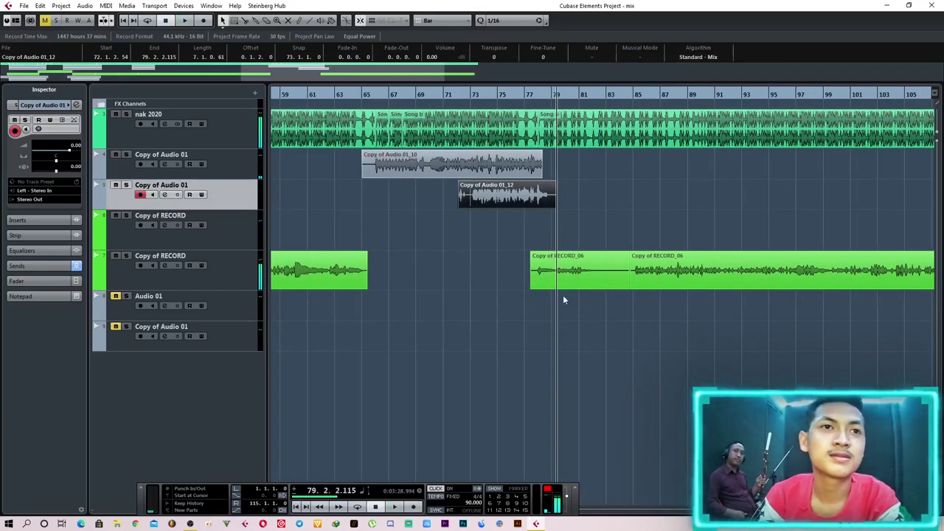
{"action": "right_click", "coordinate": [436, 245]}
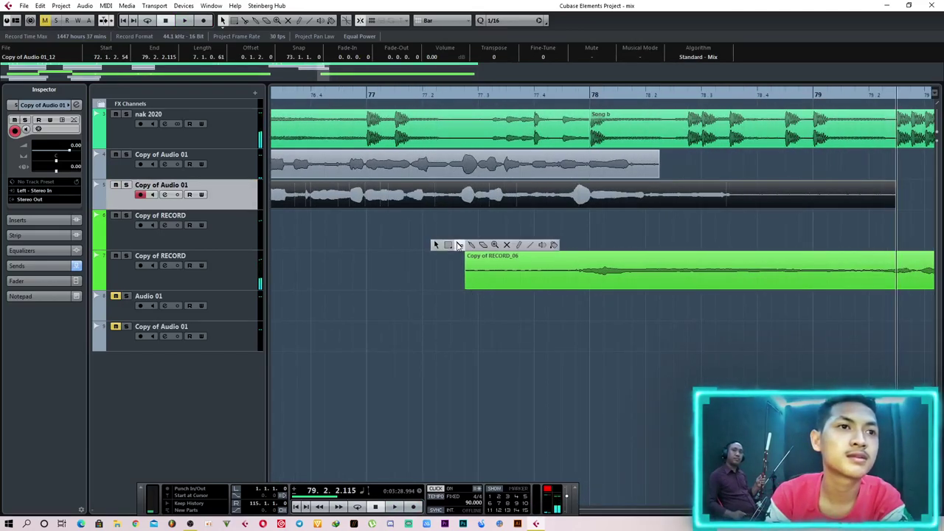
{"action": "left_click", "coordinate": [459, 245]}
{"action": "scroll", "coordinate": [457, 249], "scroll_direction": "up", "scroll_amount": 6}
{"action": "left_click", "coordinate": [411, 195]}
{"action": "key", "text": "1"}
{"action": "left_click_drag", "start_coordinate": [446, 195], "coordinate": [445, 174]}
{"action": "scroll", "coordinate": [449, 202], "scroll_direction": "down", "scroll_amount": 8}
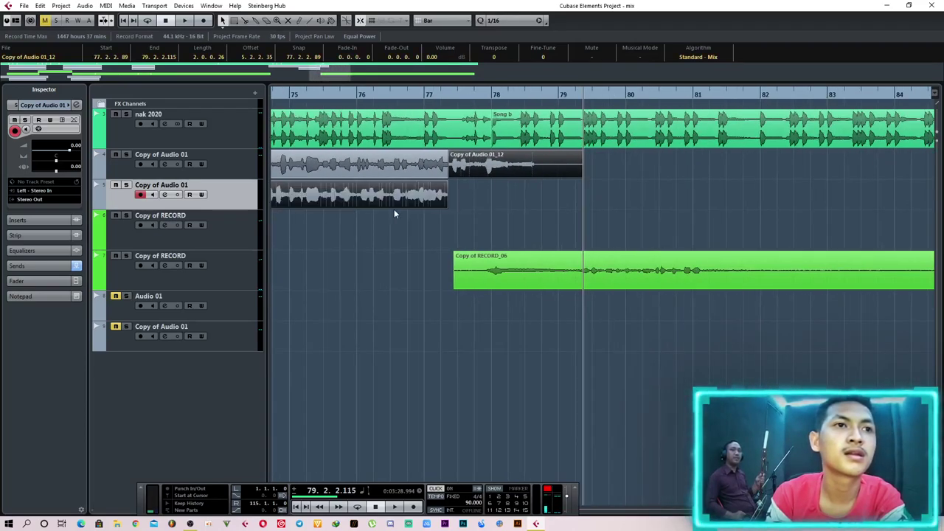
Mute the remaining first part of the Copy of Audio 01_12 take on the duplicated track.
{"action": "scroll", "coordinate": [393, 210], "scroll_direction": "down", "scroll_amount": 4}
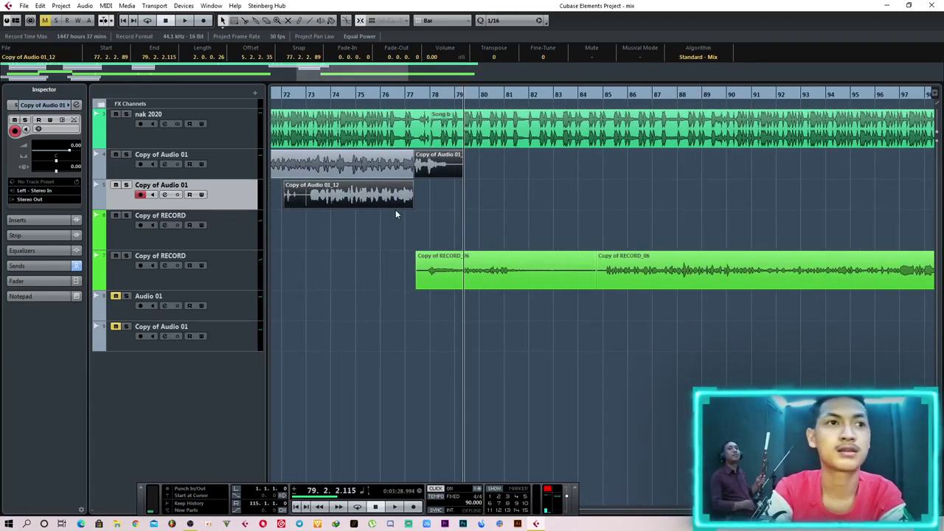
{"action": "key", "text": "ctrl+z"}
{"action": "key", "text": "ctrl+z"}
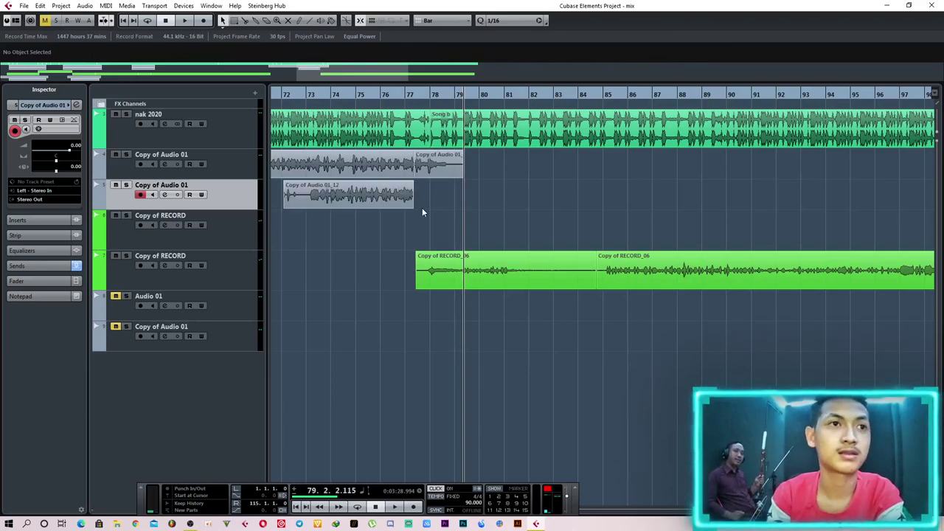
{"action": "left_click", "coordinate": [331, 204]}
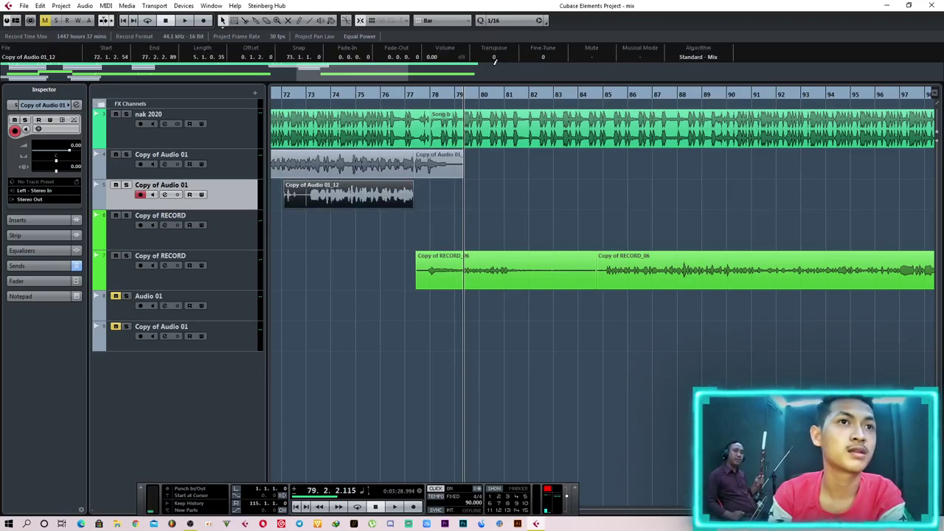
{"action": "left_click", "coordinate": [591, 56]}
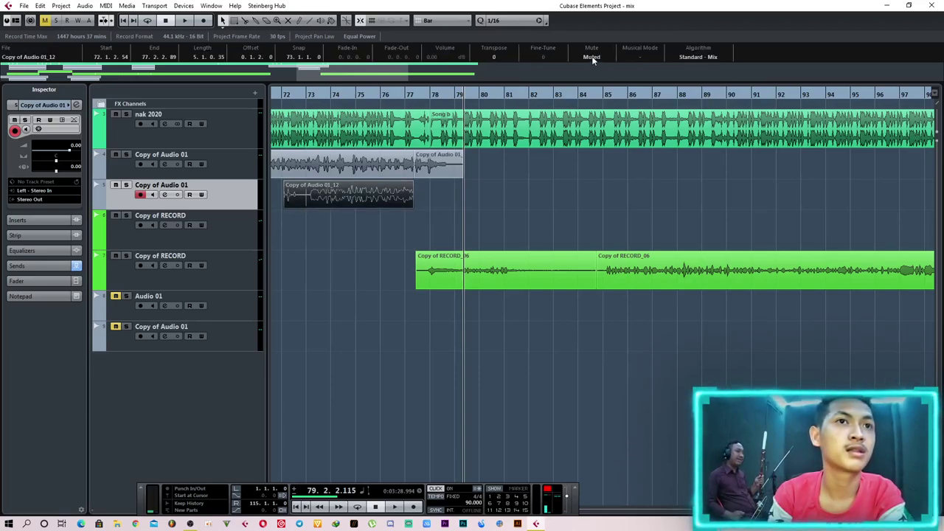
Replay the joined takes from bar 75 to about bar 78 to check the transition.
{"action": "left_click", "coordinate": [512, 212]}
{"action": "left_click", "coordinate": [356, 94]}
{"action": "key", "text": "space"}
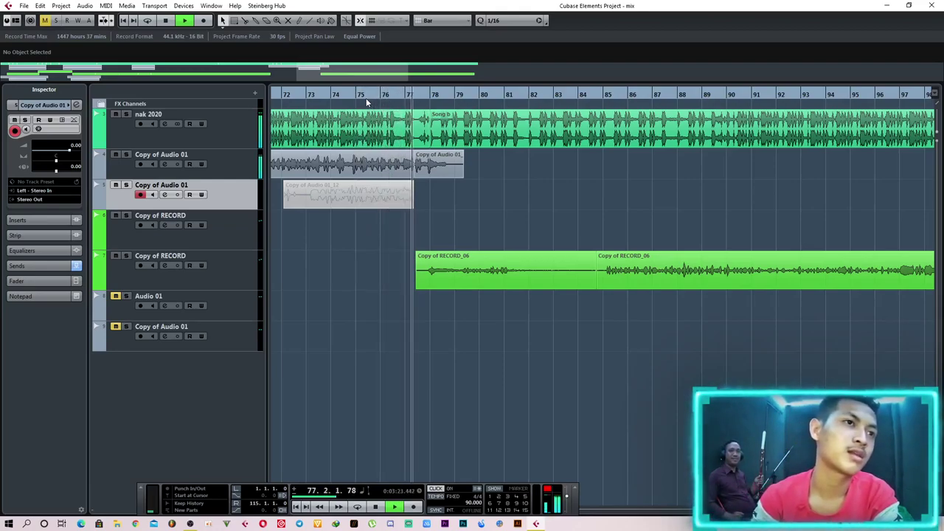
{"action": "key", "text": "h"}
{"action": "key", "text": "h"}
{"action": "key", "text": "h"}
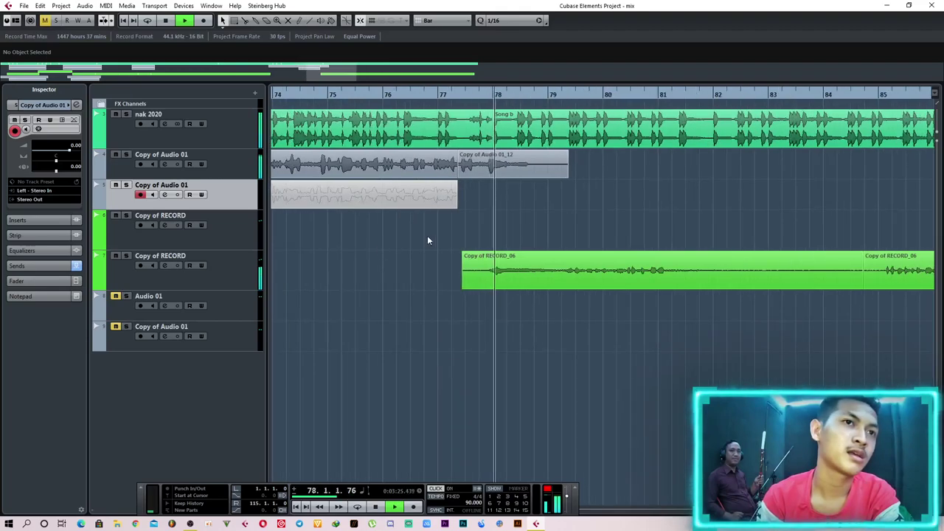
Cut the Copy of Audio 01_12 ending at about bar 78.3, delete the silent remainder and add a short fade-out.
{"action": "right_click", "coordinate": [618, 204]}
{"action": "left_click", "coordinate": [642, 204]}
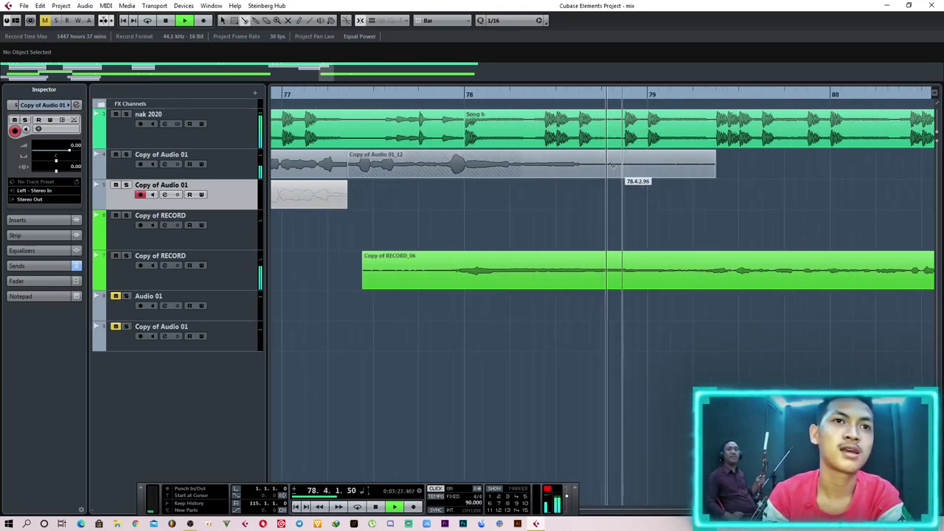
{"action": "left_click", "coordinate": [590, 166]}
{"action": "key", "text": "1"}
{"action": "left_click", "coordinate": [640, 159]}
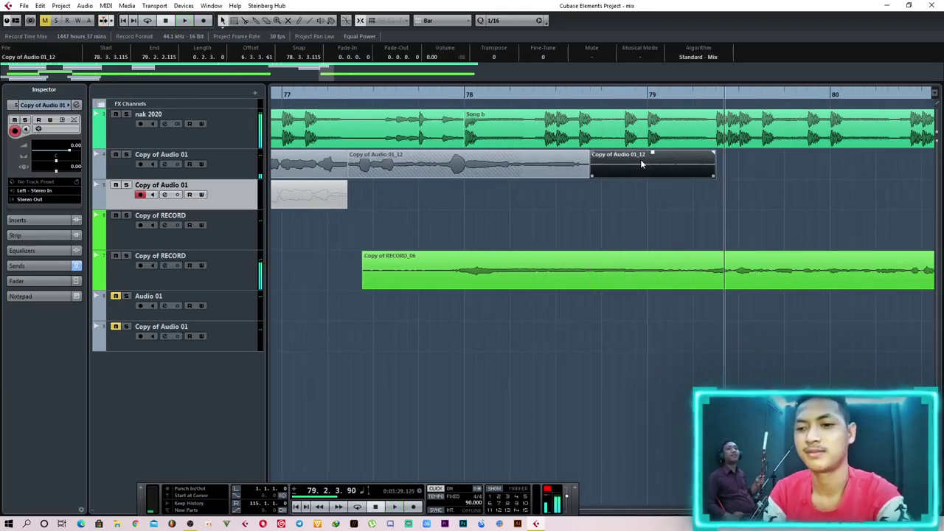
{"action": "key", "text": "Delete"}
{"action": "left_click_drag", "start_coordinate": [588, 153], "coordinate": [579, 153]}
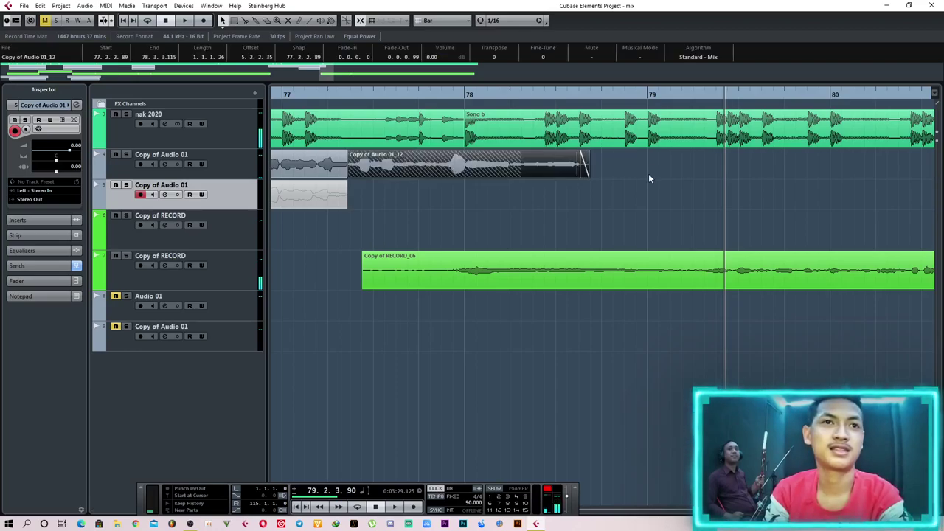
Replay the combined takes from about bar 73 through the faded ending.
{"action": "left_click", "coordinate": [657, 196]}
{"action": "key", "text": "g"}
{"action": "key", "text": "g"}
{"action": "key", "text": "g"}
{"action": "key", "text": "g"}
{"action": "double_click", "coordinate": [557, 94]}
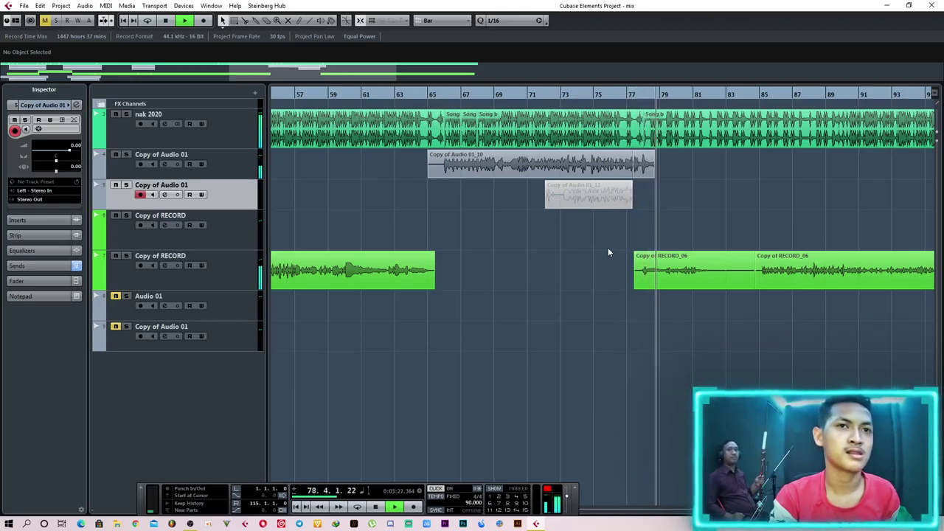
Lengthen the Copy of Audio 01_12 fade-out to start at about bar 78.2, and stop playback at about bar 83.
{"action": "scroll", "coordinate": [665, 193], "scroll_direction": "up", "scroll_amount": 11}
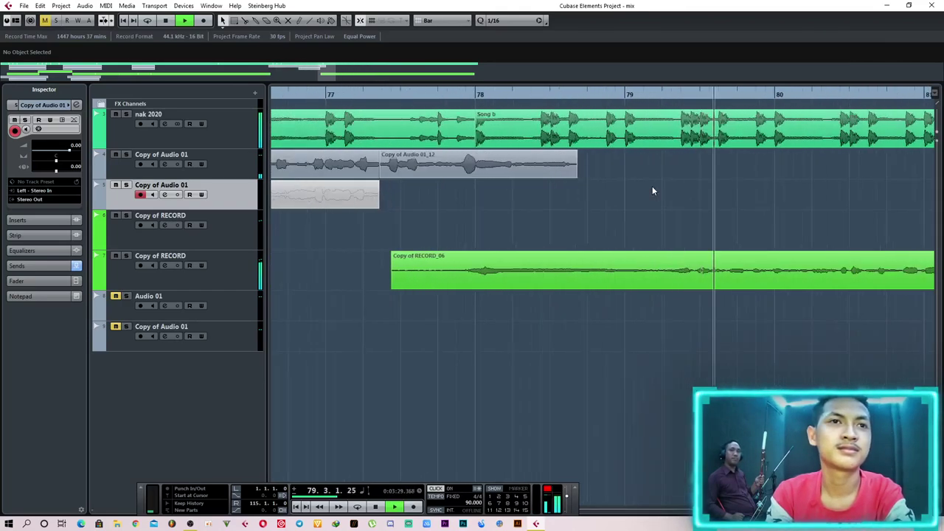
{"action": "left_click_drag", "start_coordinate": [560, 153], "coordinate": [516, 156]}
{"action": "left_click", "coordinate": [700, 207]}
{"action": "scroll", "coordinate": [705, 209], "scroll_direction": "down", "scroll_amount": 12}
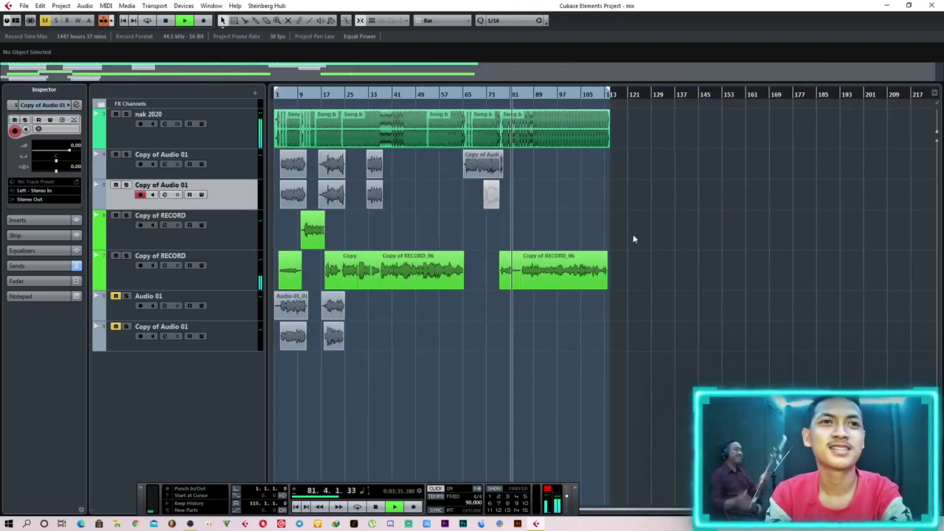
{"action": "scroll", "coordinate": [523, 303], "scroll_direction": "up", "scroll_amount": 10}
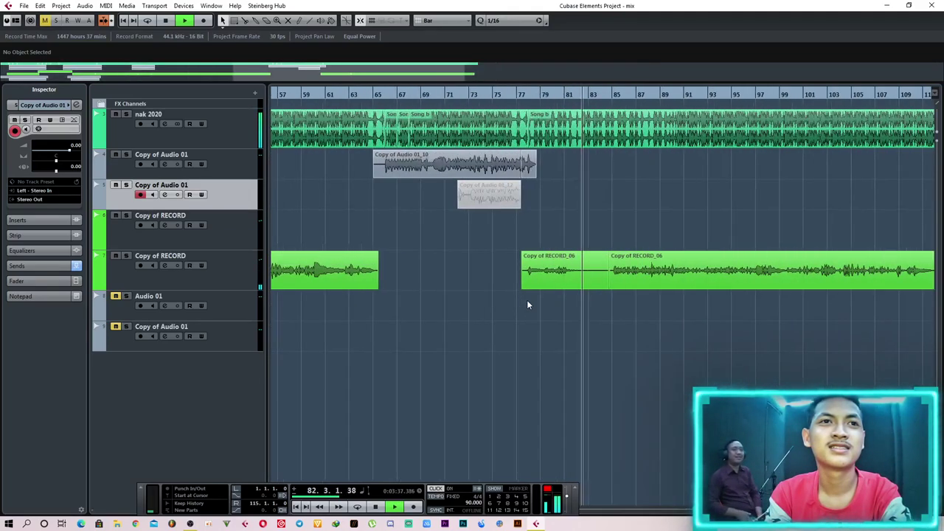
{"action": "scroll", "coordinate": [527, 298], "scroll_direction": "down", "scroll_amount": 3}
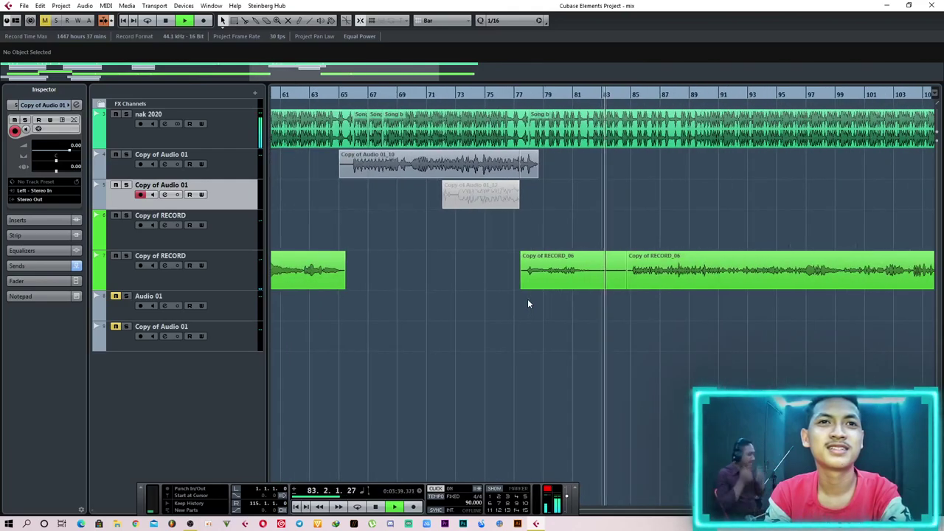
{"action": "key", "text": "space"}
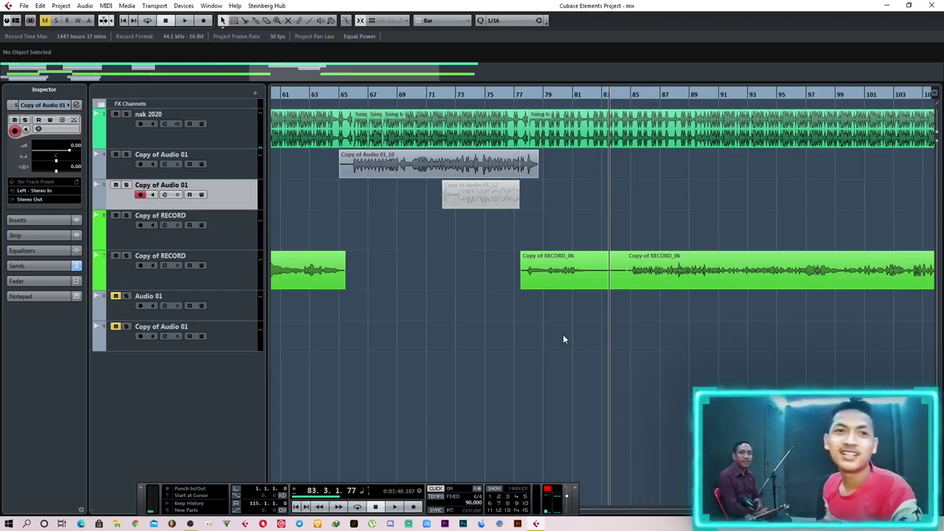
Play the section covered by the last two Copy of RECORD_06 clips and stop at about bar 93.
{"action": "scroll", "coordinate": [571, 325], "scroll_direction": "down", "scroll_amount": 4}
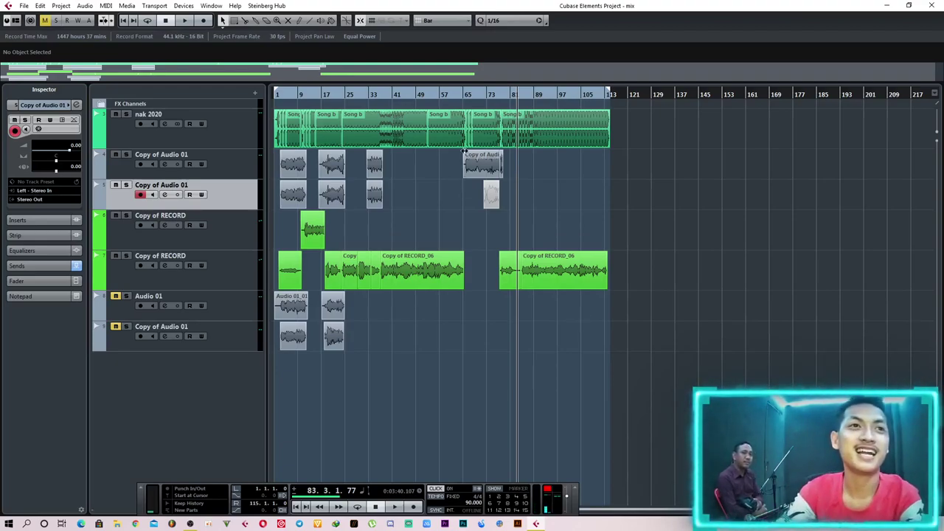
{"action": "left_click", "coordinate": [502, 95]}
{"action": "key", "text": "space"}
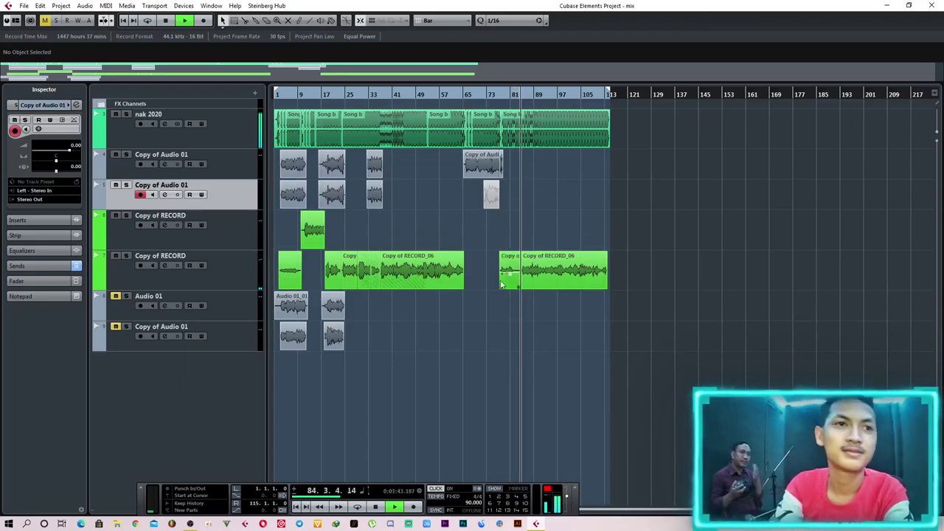
{"action": "scroll", "coordinate": [501, 277], "scroll_direction": "up", "scroll_amount": 5}
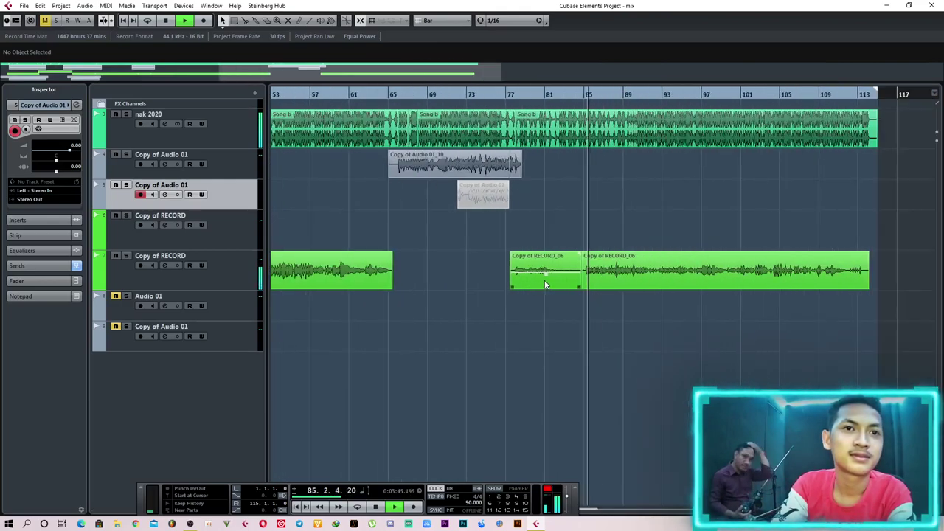
{"action": "scroll", "coordinate": [545, 284], "scroll_direction": "down", "scroll_amount": 4}
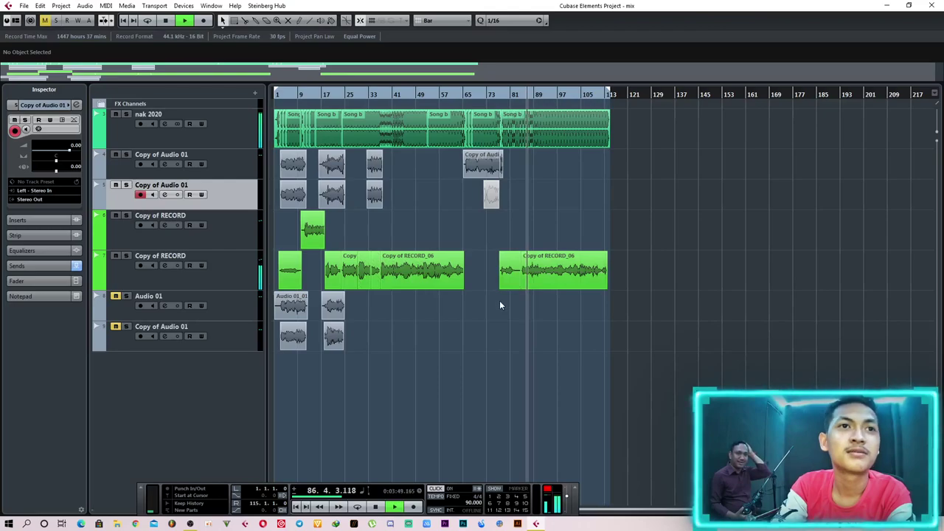
{"action": "scroll", "coordinate": [516, 299], "scroll_direction": "up", "scroll_amount": 4}
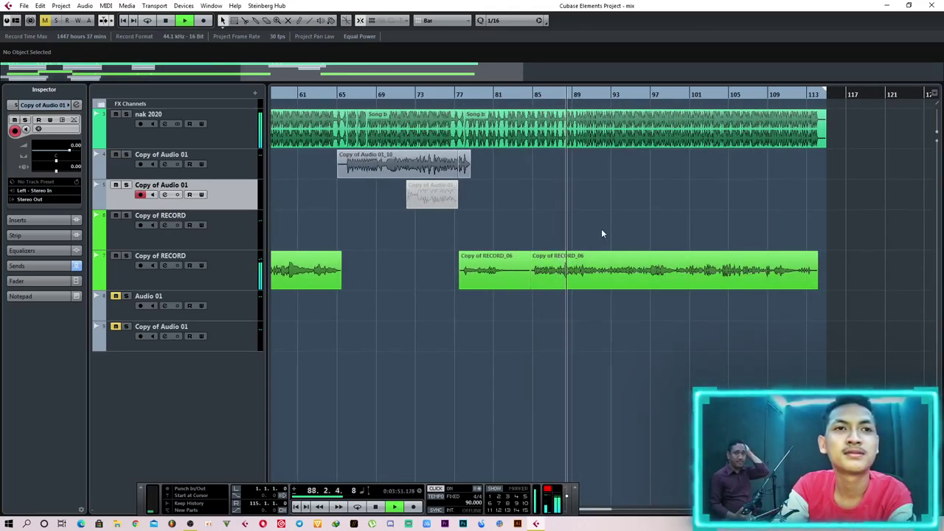
{"action": "scroll", "coordinate": [601, 233], "scroll_direction": "up", "scroll_amount": 5}
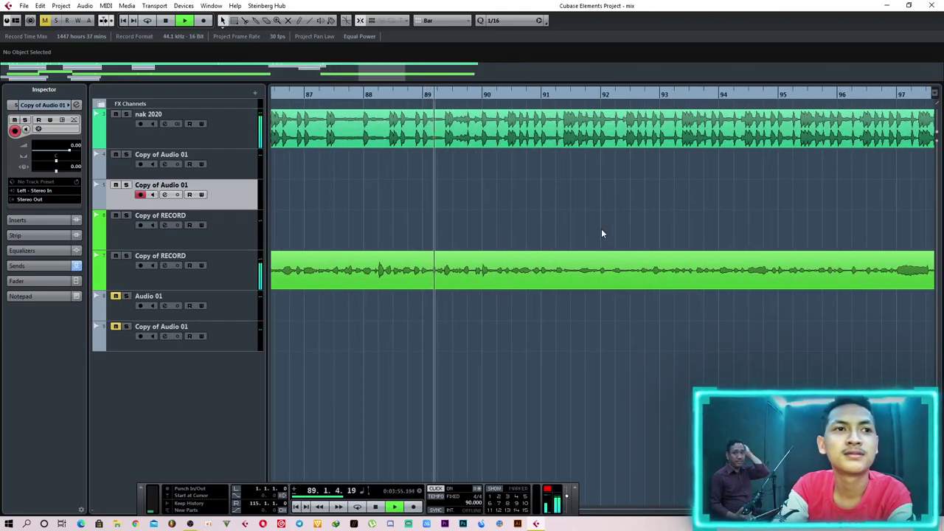
{"action": "scroll", "coordinate": [601, 233], "scroll_direction": "down", "scroll_amount": 1}
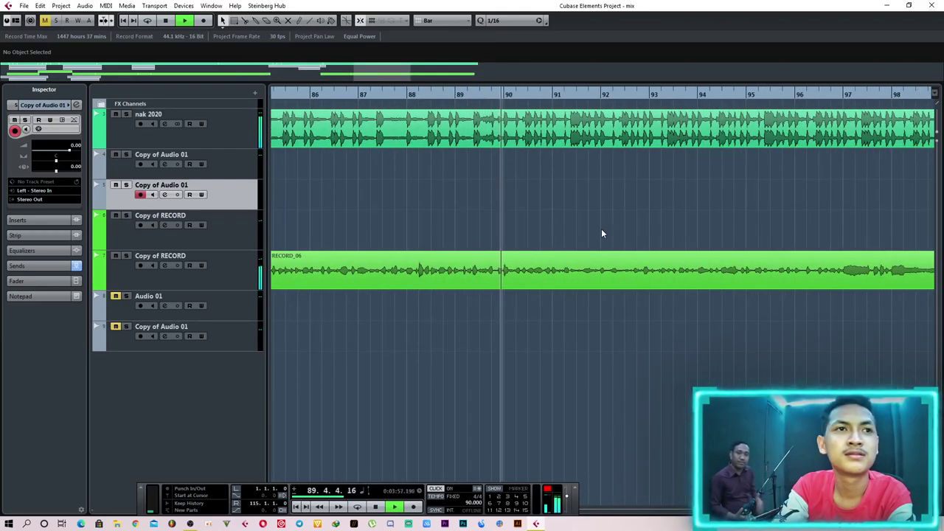
{"action": "scroll", "coordinate": [601, 233], "scroll_direction": "down", "scroll_amount": 4}
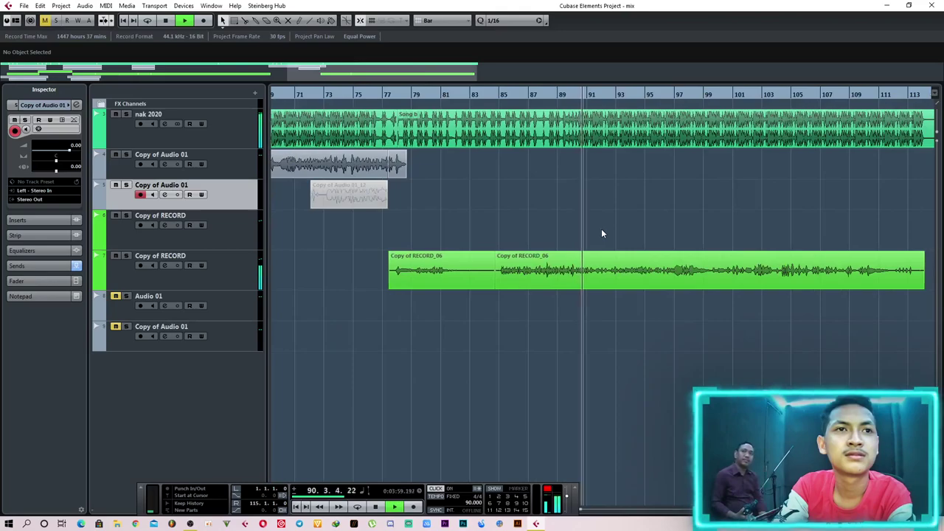
{"action": "scroll", "coordinate": [601, 233], "scroll_direction": "up", "scroll_amount": 5}
{"action": "scroll", "coordinate": [600, 233], "scroll_direction": "down", "scroll_amount": 6}
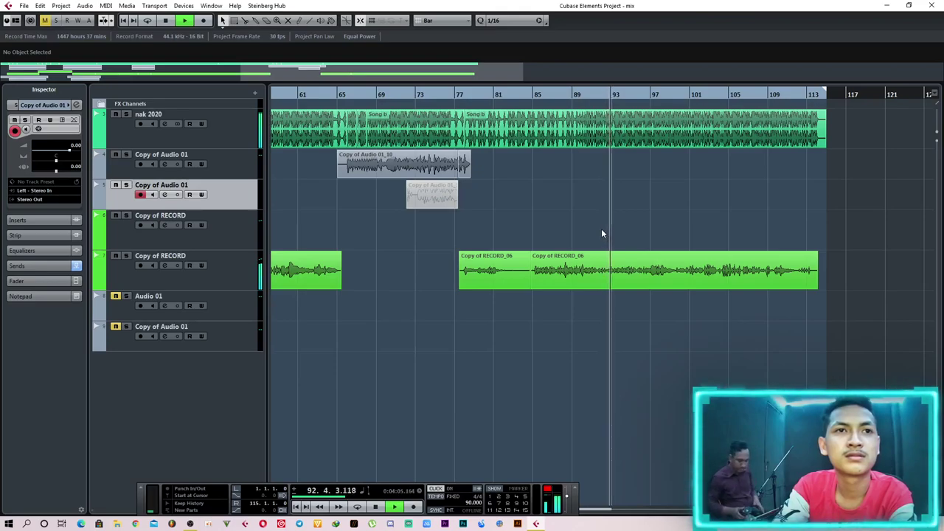
{"action": "key", "text": "space"}
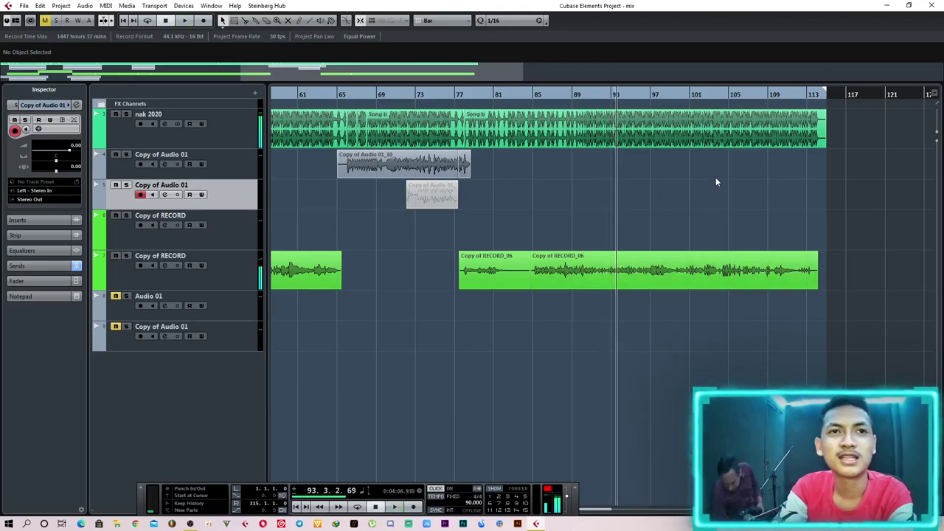
Move playback back to about bar 53 and briefly listen to the Copy of RECORD_06 vocal there.
{"action": "scroll", "coordinate": [715, 182], "scroll_direction": "down", "scroll_amount": 3}
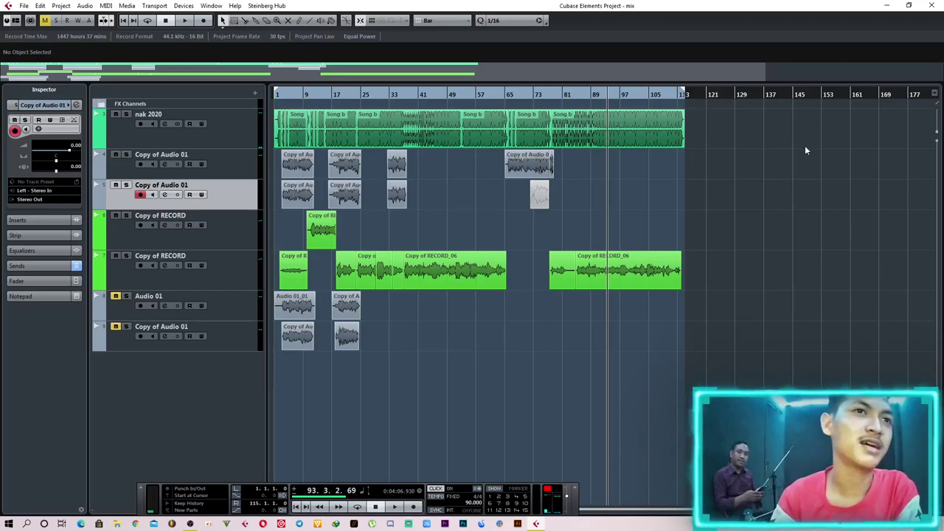
{"action": "scroll", "coordinate": [805, 144], "scroll_direction": "down", "scroll_amount": 1}
{"action": "left_click", "coordinate": [464, 100]}
{"action": "left_click", "coordinate": [457, 101]}
{"action": "left_click", "coordinate": [457, 100]}
{"action": "left_click", "coordinate": [439, 99]}
{"action": "left_click", "coordinate": [426, 98]}
{"action": "key", "text": "space"}
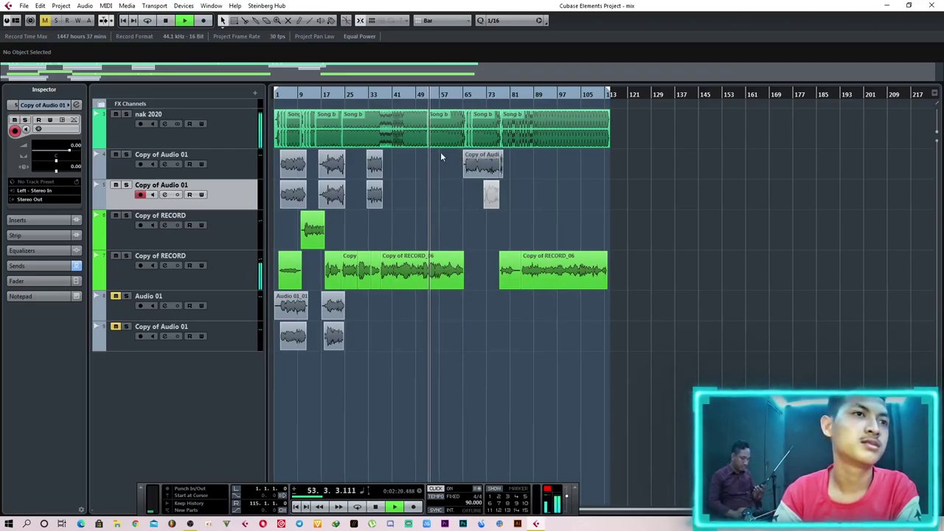
{"action": "key", "text": "space"}
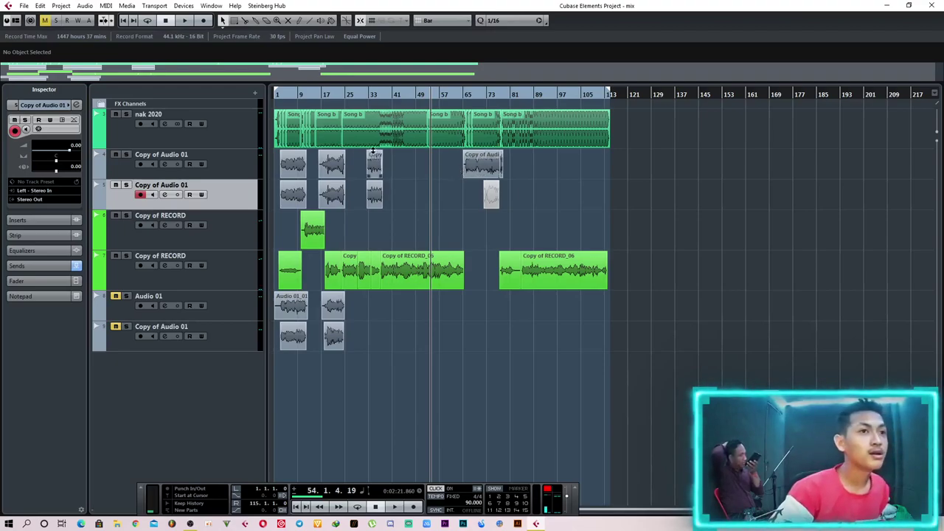
Return the playhead to the project start and delete all clips on the second Copy of Audio 01 track.
{"action": "left_click_drag", "start_coordinate": [326, 96], "coordinate": [247, 108]}
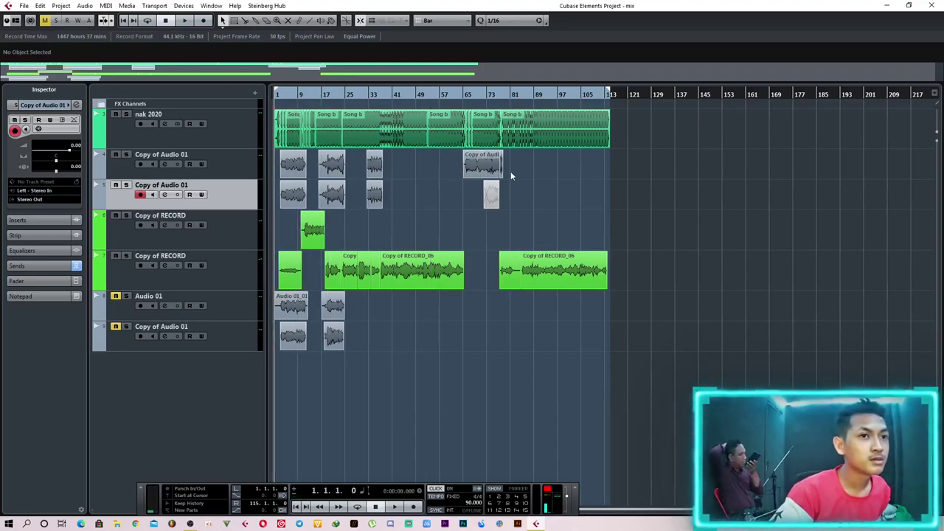
{"action": "left_click_drag", "start_coordinate": [559, 199], "coordinate": [267, 201]}
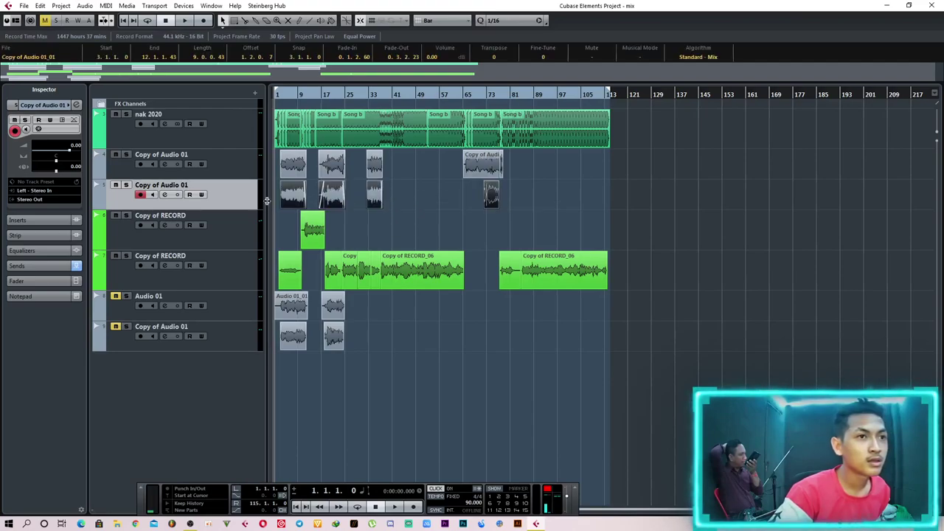
{"action": "key", "text": "Delete"}
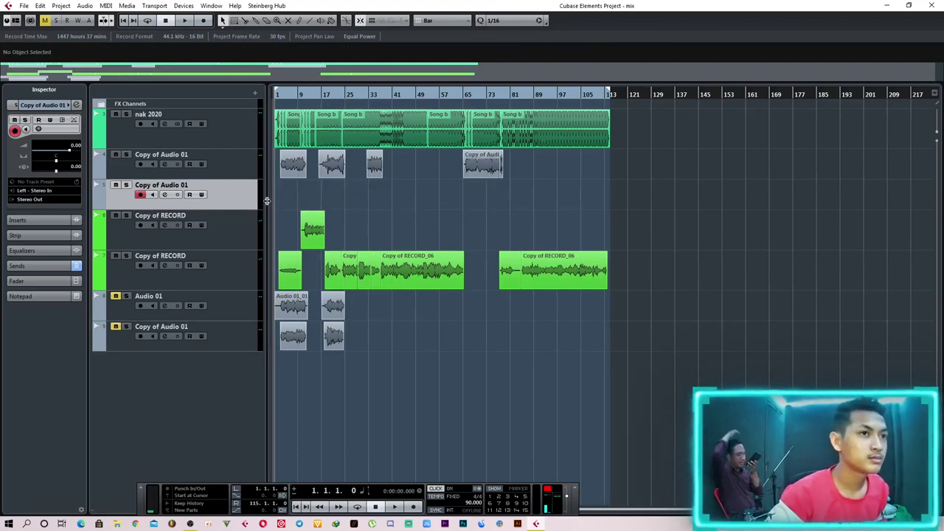
Spot-check the arrangement with short playbacks from about bar 84 and around bar 38.
{"action": "left_click_drag", "start_coordinate": [429, 93], "coordinate": [521, 111]}
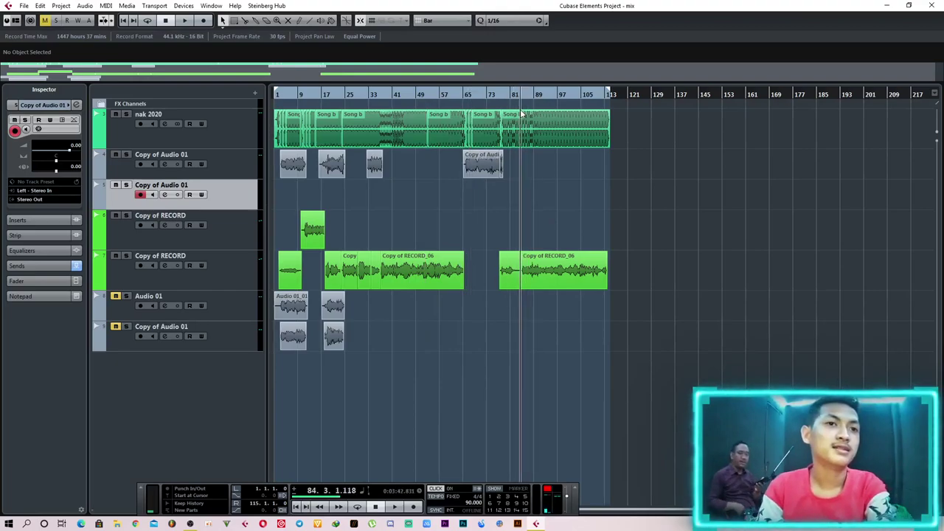
{"action": "key", "text": "space"}
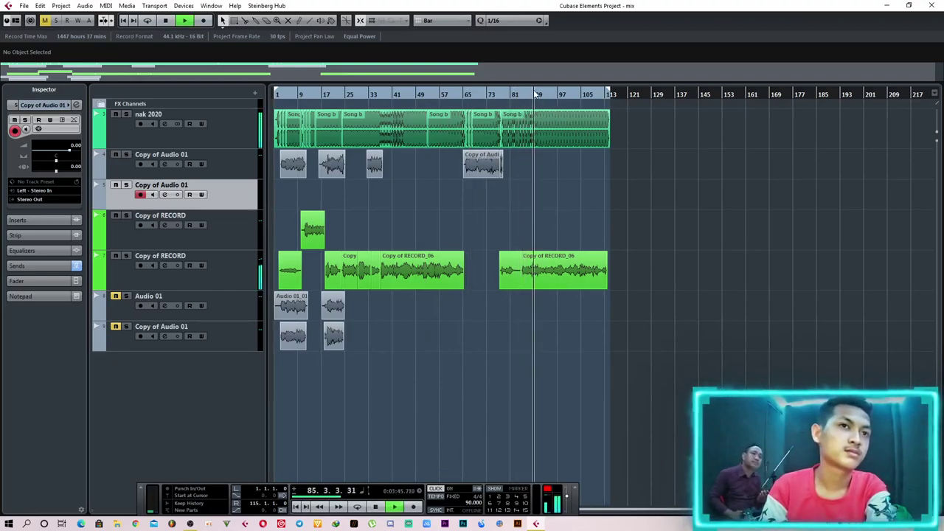
{"action": "key", "text": "space"}
{"action": "left_click", "coordinate": [368, 94]}
{"action": "key", "text": "space"}
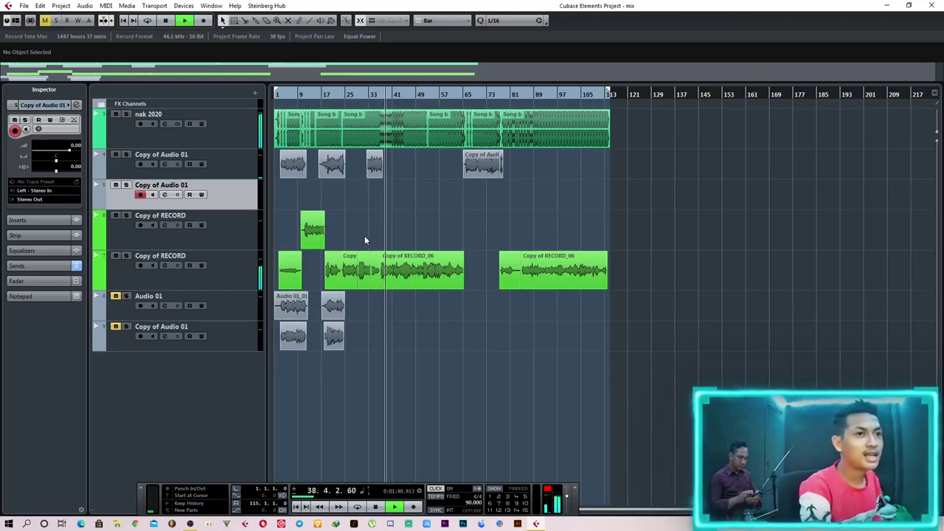
{"action": "key", "text": "space"}
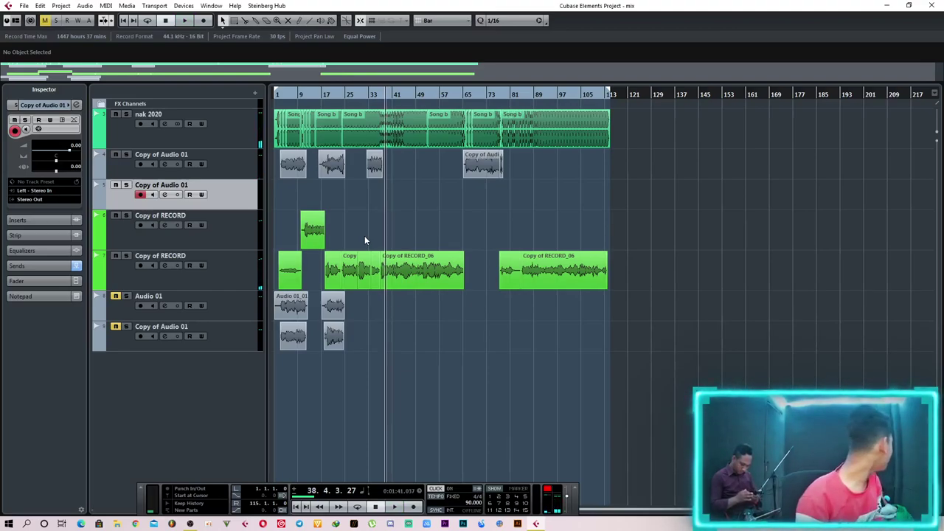
{"action": "key", "text": "space"}
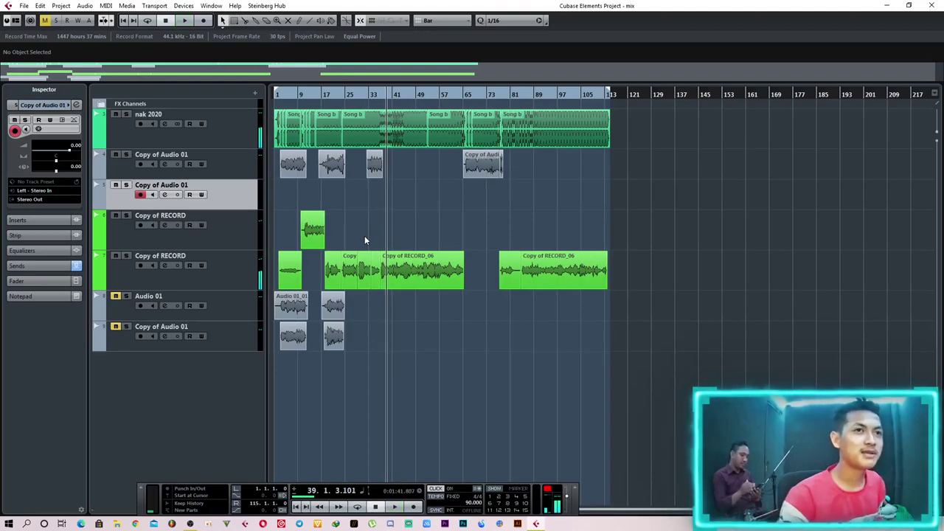
Move the playhead to bar 58, then back to about bar 39, and play briefly to about bar 40.
{"action": "left_click", "coordinate": [427, 95]}
{"action": "left_click_drag", "start_coordinate": [428, 96], "coordinate": [467, 202]}
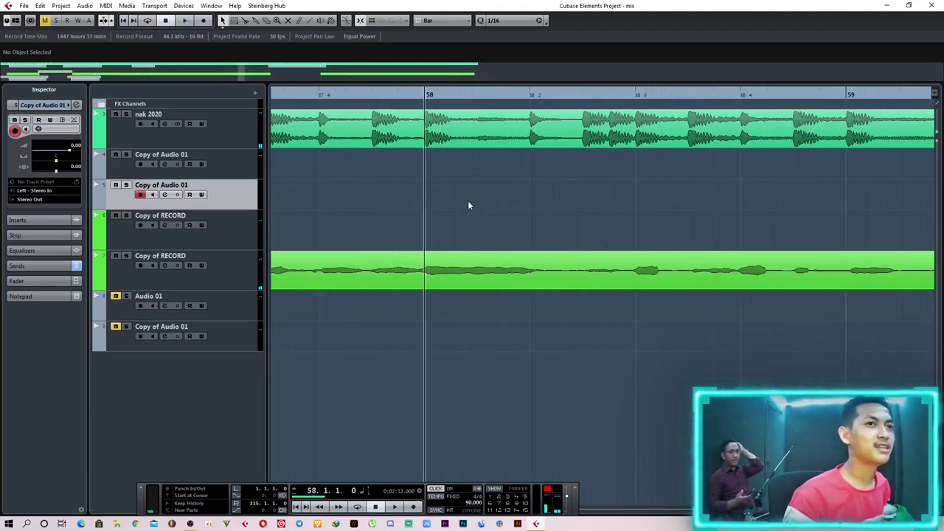
{"action": "scroll", "coordinate": [467, 217], "scroll_direction": "down", "scroll_amount": 15}
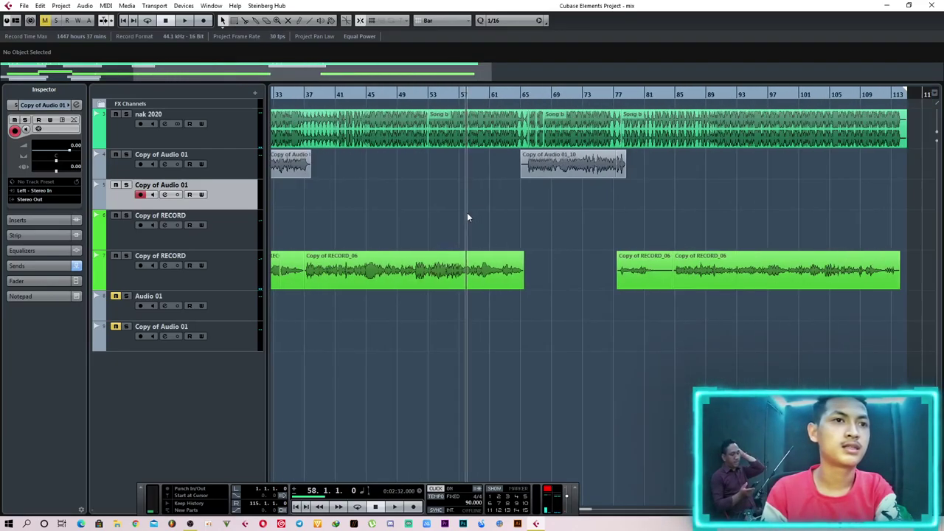
{"action": "left_click_drag", "start_coordinate": [411, 102], "coordinate": [387, 102]}
{"action": "key", "text": "space"}
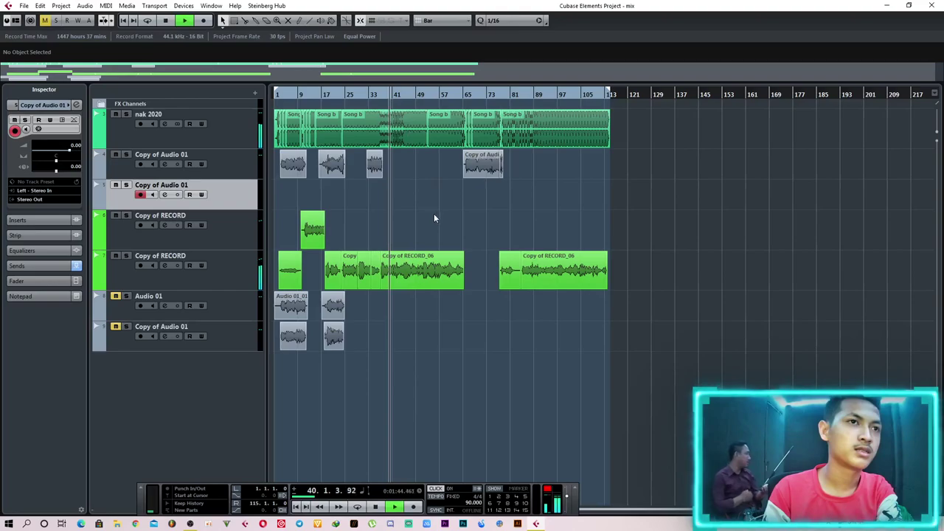
{"action": "key", "text": "space"}
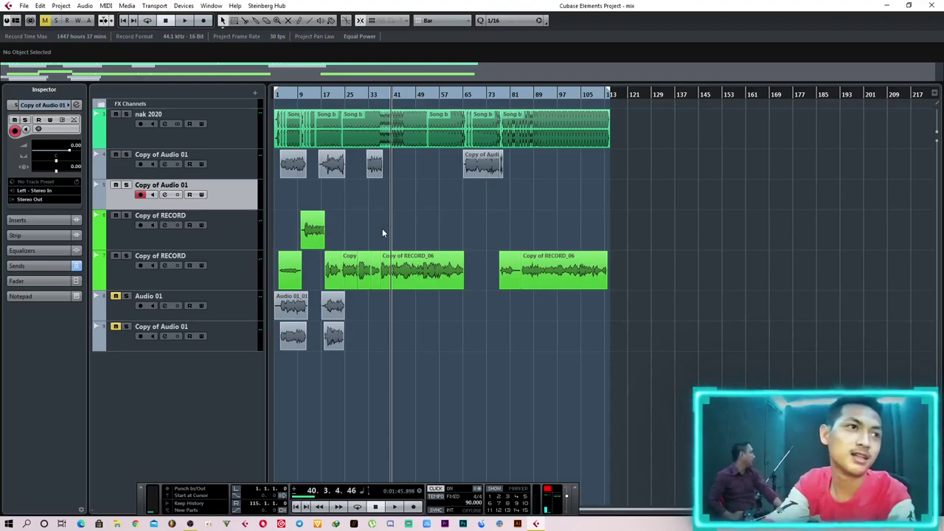
Start playback near bar 1, select the upper Copy of Audio 01 track and switch the metronome click off.
{"action": "left_click", "coordinate": [290, 94]}
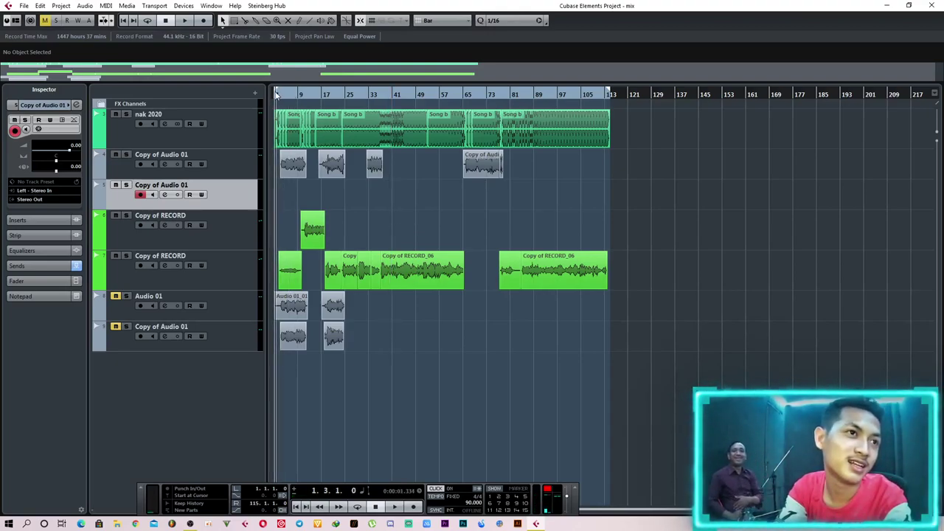
{"action": "key", "text": "space"}
{"action": "left_click", "coordinate": [173, 164]}
{"action": "left_click", "coordinate": [166, 163]}
{"action": "left_click", "coordinate": [167, 164]}
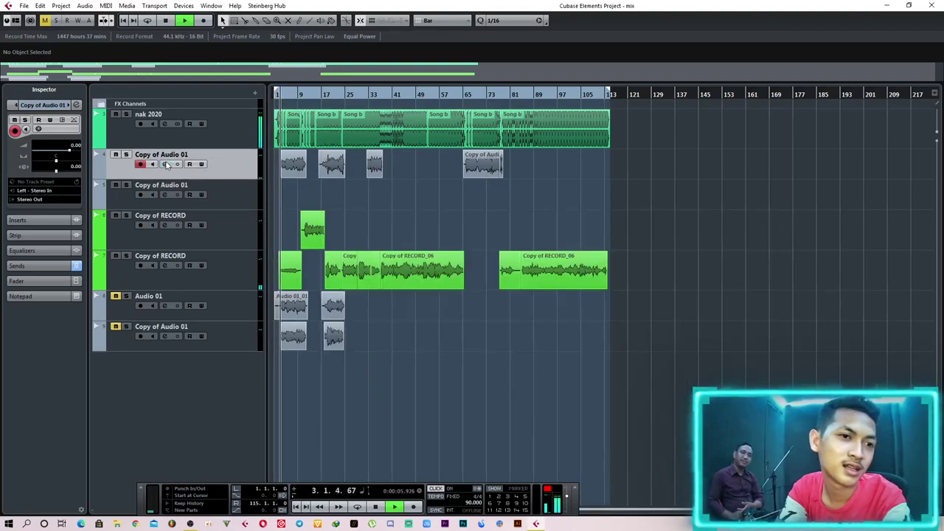
{"action": "left_click", "coordinate": [436, 489]}
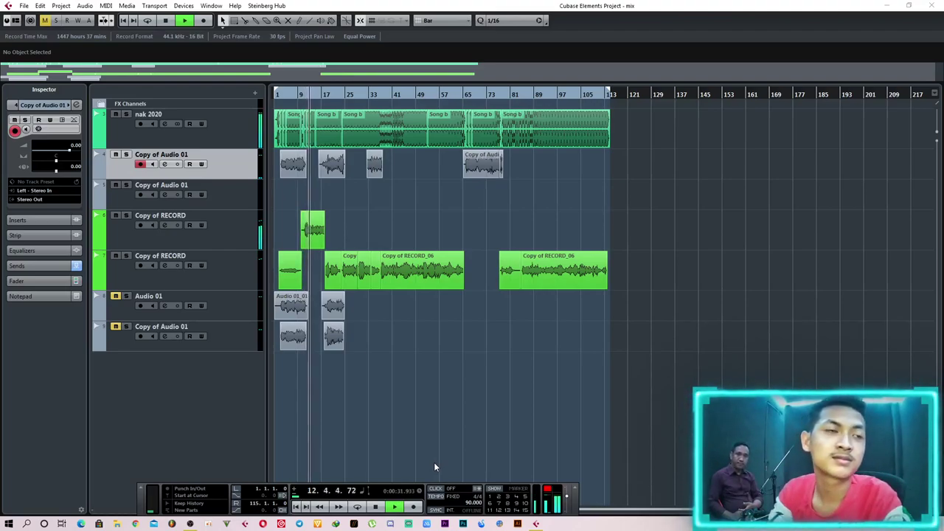
Listen on through the Copy of RECORD_14 section and stop playback at about bar 15.
{"action": "scroll", "coordinate": [298, 395], "scroll_direction": "up", "scroll_amount": 1}
{"action": "scroll", "coordinate": [298, 395], "scroll_direction": "up", "scroll_amount": 8}
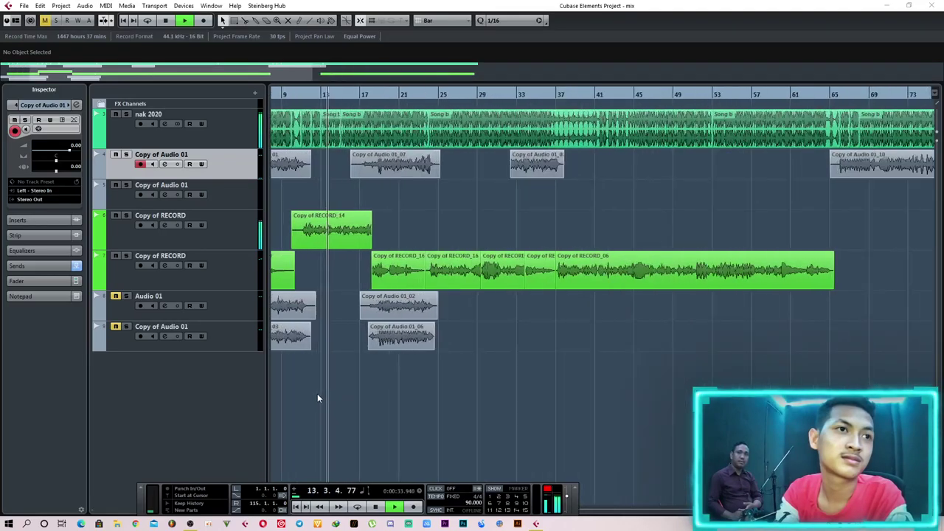
{"action": "scroll", "coordinate": [359, 397], "scroll_direction": "up", "scroll_amount": 1}
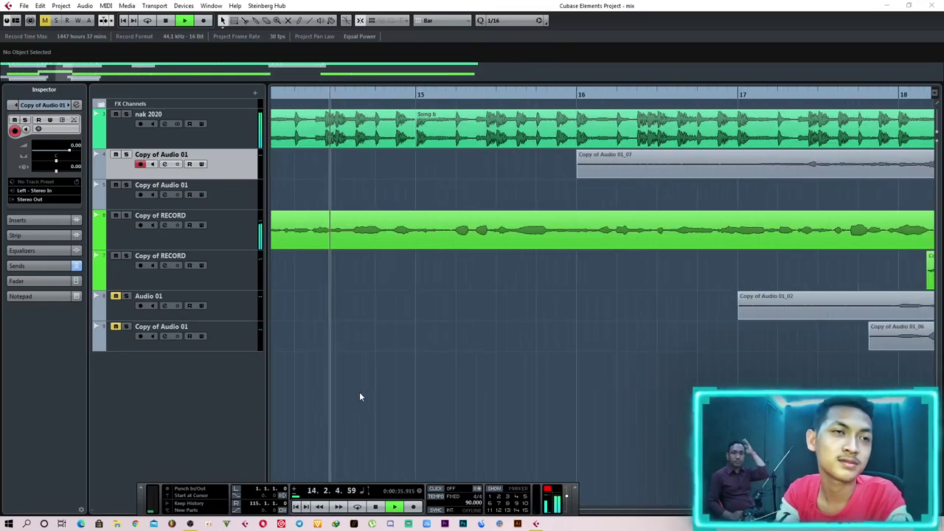
{"action": "scroll", "coordinate": [359, 397], "scroll_direction": "down", "scroll_amount": 5}
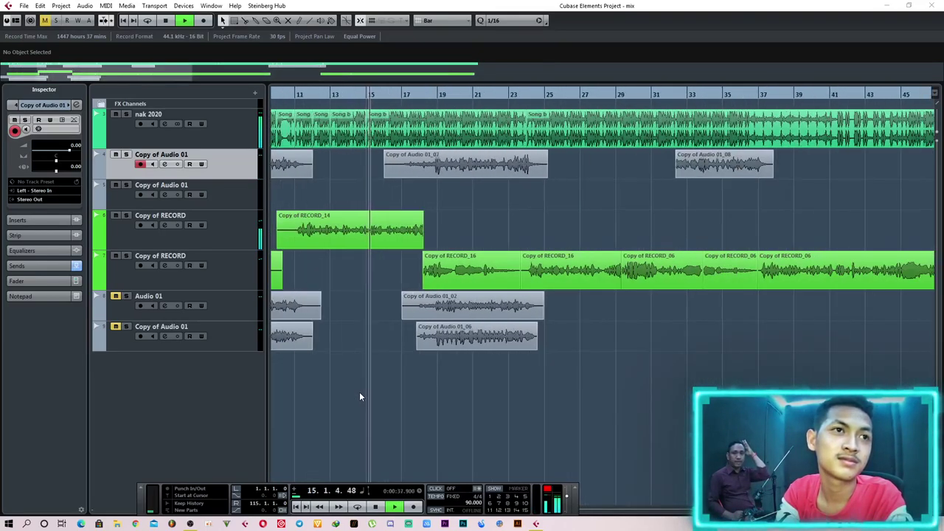
{"action": "scroll", "coordinate": [359, 397], "scroll_direction": "down", "scroll_amount": 1}
{"action": "key", "text": "space"}
{"action": "scroll", "coordinate": [359, 396], "scroll_direction": "down", "scroll_amount": 2}
{"action": "scroll", "coordinate": [364, 396], "scroll_direction": "down", "scroll_amount": 2}
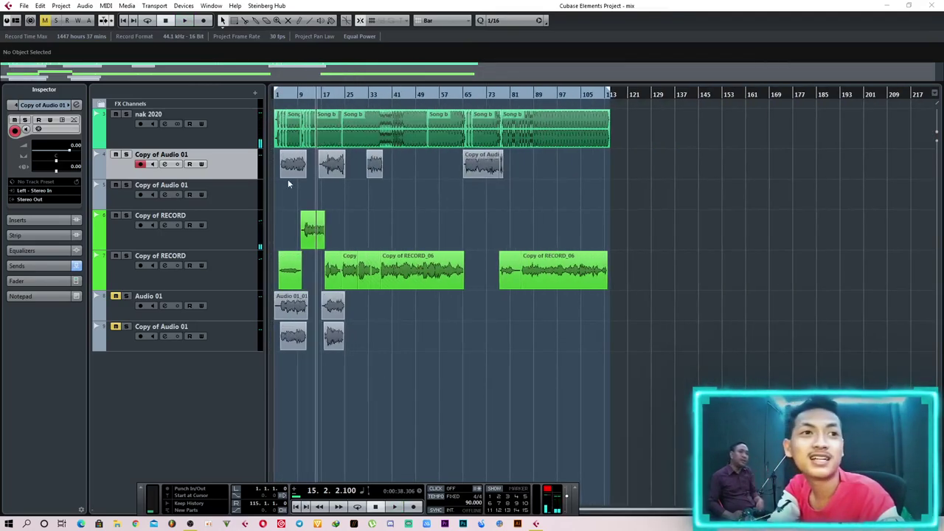
Load the FX chain preset with StudioEQ, FabFilter Pro-C, C6 Mono, DeEsser, Vocal Rider and J37 on the upper Copy of Audio 01 channel and audition from bar 1.
{"action": "left_click", "coordinate": [165, 163]}
{"action": "left_click", "coordinate": [367, 255]}
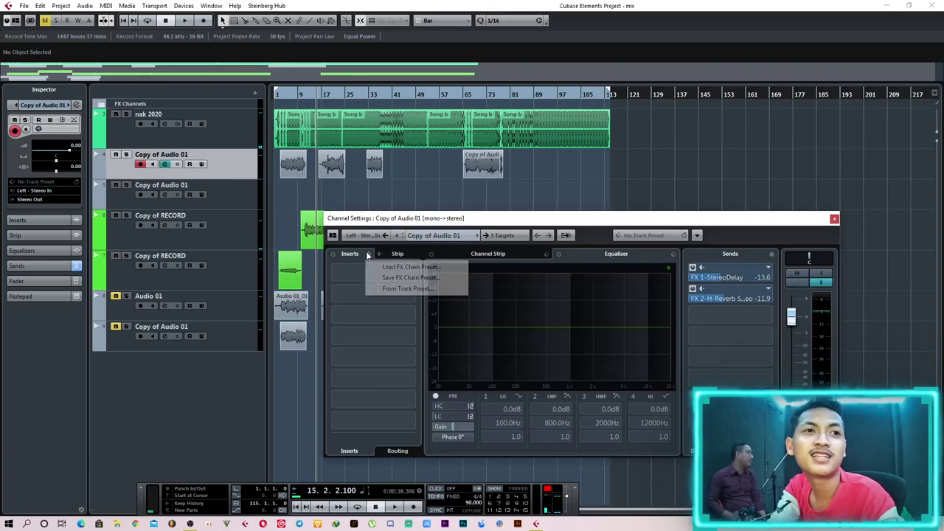
{"action": "left_click", "coordinate": [399, 266]}
{"action": "double_click", "coordinate": [421, 313]}
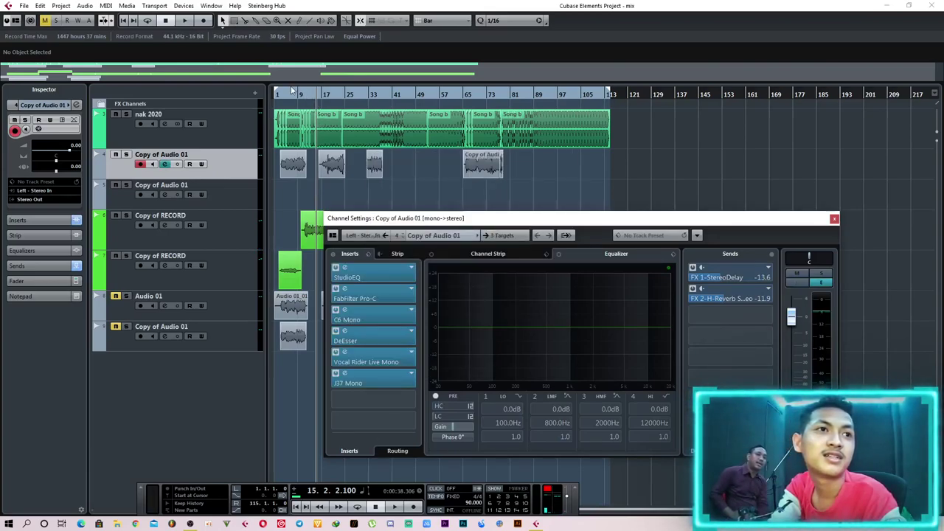
{"action": "left_click_drag", "start_coordinate": [282, 93], "coordinate": [275, 94]}
{"action": "key", "text": "space"}
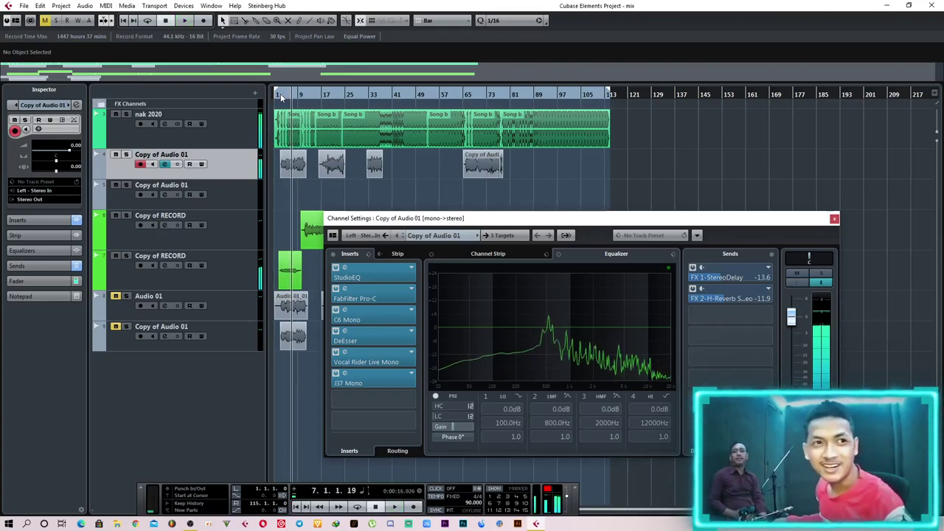
Remove all six insert effects, from StudioEQ to J37 Mono, from the upper Copy of Audio 01 channel and close its channel settings.
{"action": "left_click_drag", "start_coordinate": [350, 277], "coordinate": [324, 275]}
{"action": "left_click_drag", "start_coordinate": [394, 295], "coordinate": [323, 300]}
{"action": "left_click_drag", "start_coordinate": [387, 315], "coordinate": [323, 320]}
{"action": "left_click_drag", "start_coordinate": [382, 340], "coordinate": [319, 361]}
{"action": "left_click_drag", "start_coordinate": [369, 381], "coordinate": [288, 383]}
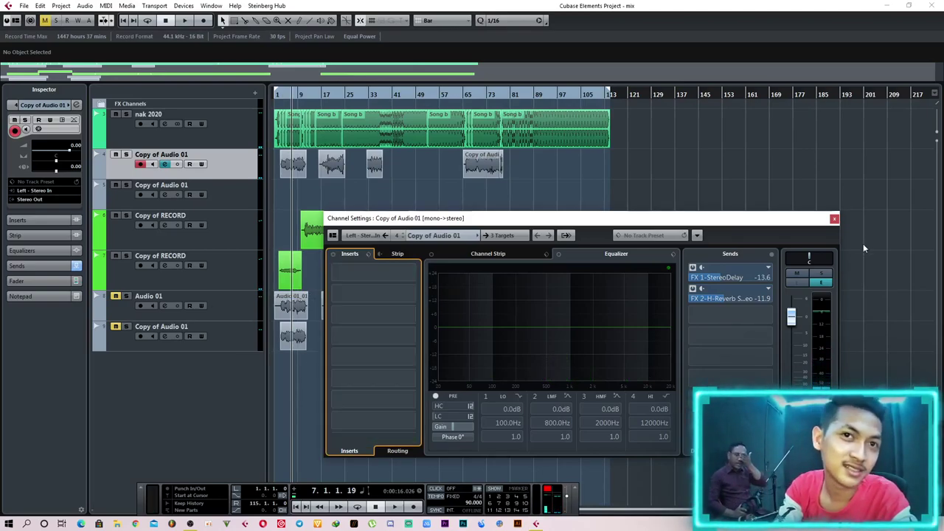
{"action": "left_click", "coordinate": [834, 218]}
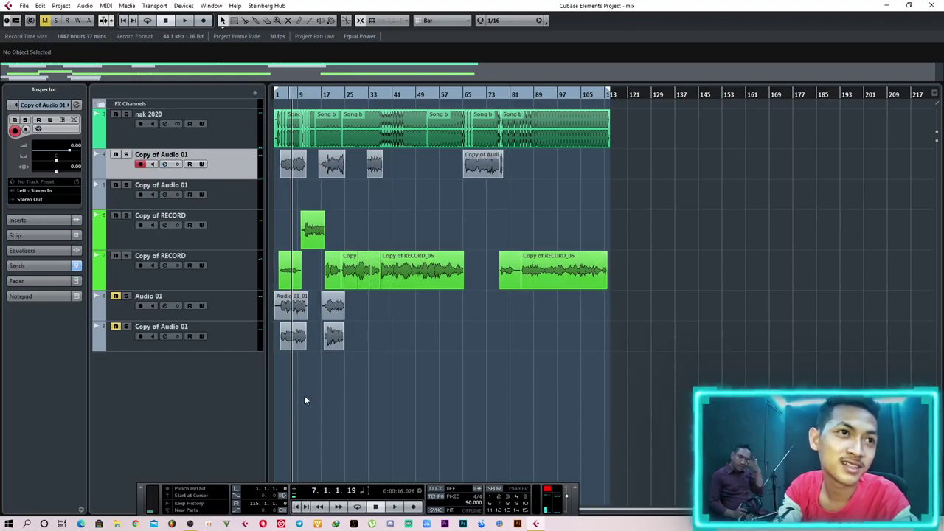
Play the mix without the vocal inserts from bar 7 and stop at about bar 12.
{"action": "scroll", "coordinate": [306, 396], "scroll_direction": "up", "scroll_amount": 5}
{"action": "scroll", "coordinate": [328, 384], "scroll_direction": "down", "scroll_amount": 3}
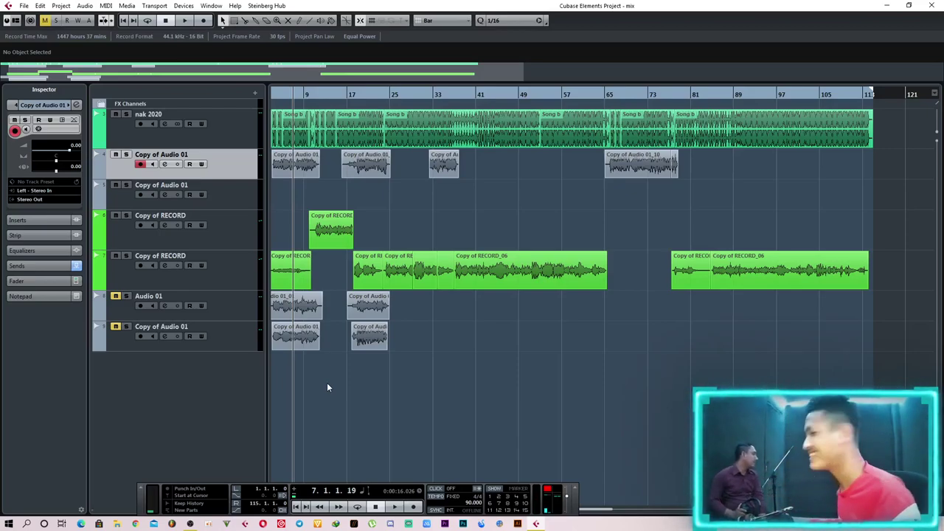
{"action": "key", "text": "space"}
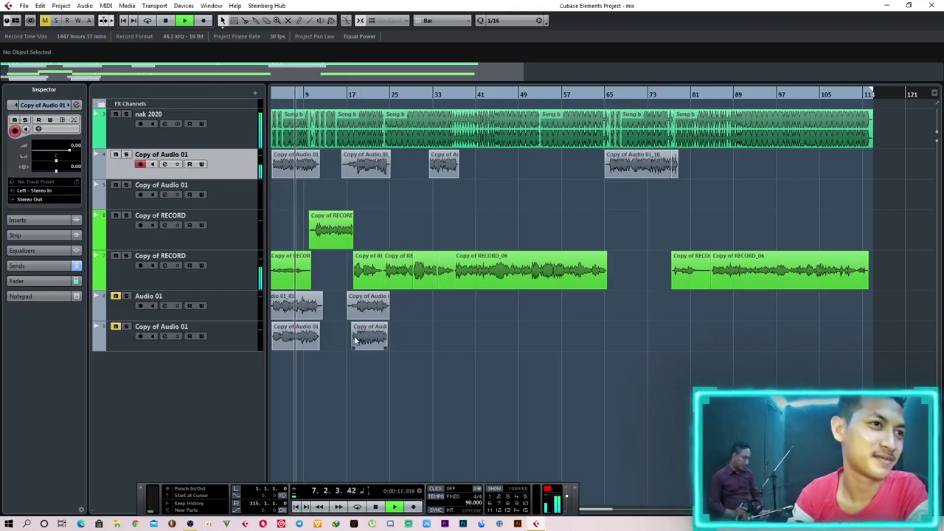
{"action": "key", "text": "h"}
{"action": "key", "text": "h"}
{"action": "key", "text": "h"}
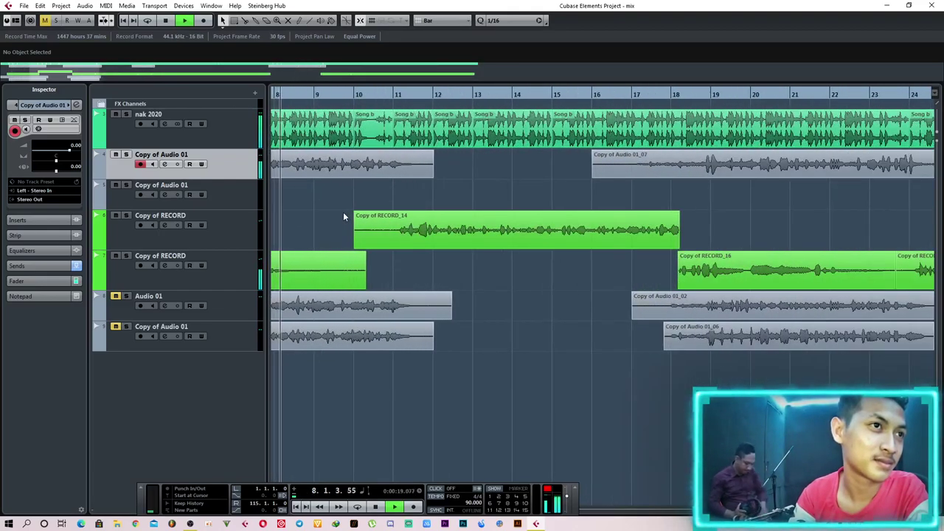
{"action": "key", "text": "g"}
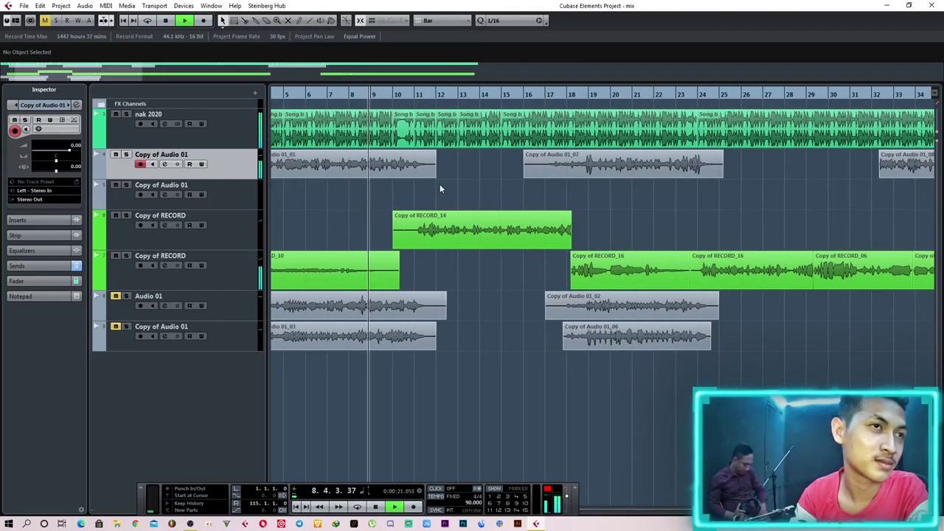
{"action": "key", "text": "g"}
{"action": "key", "text": "g"}
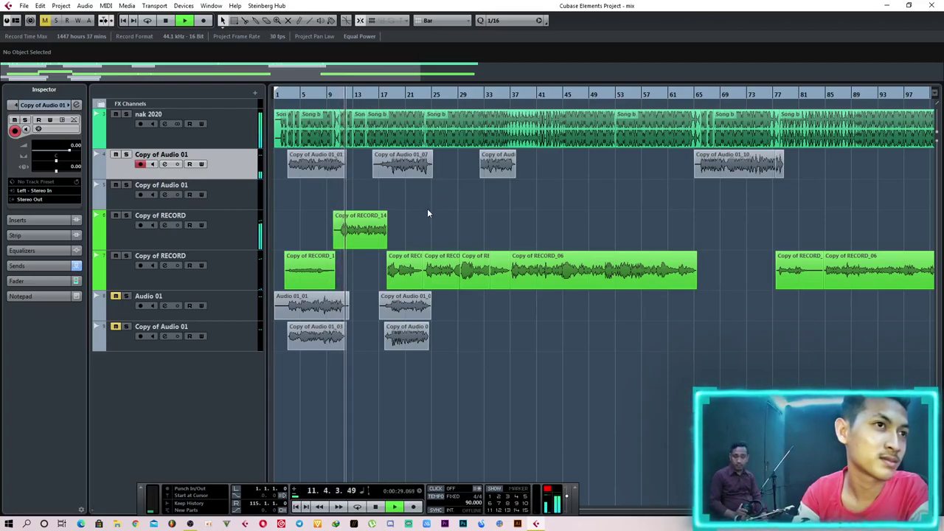
{"action": "key", "text": "space"}
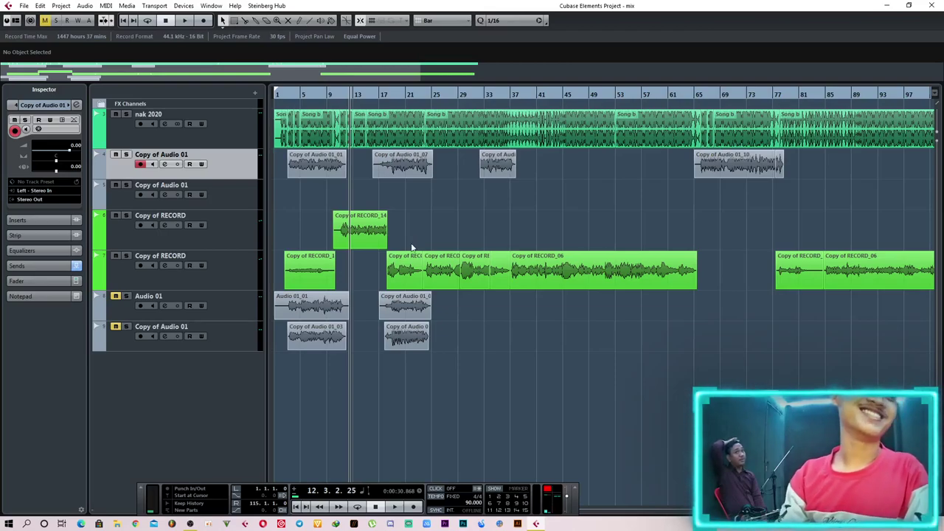
{"action": "key", "text": "g"}
{"action": "key", "text": "g"}
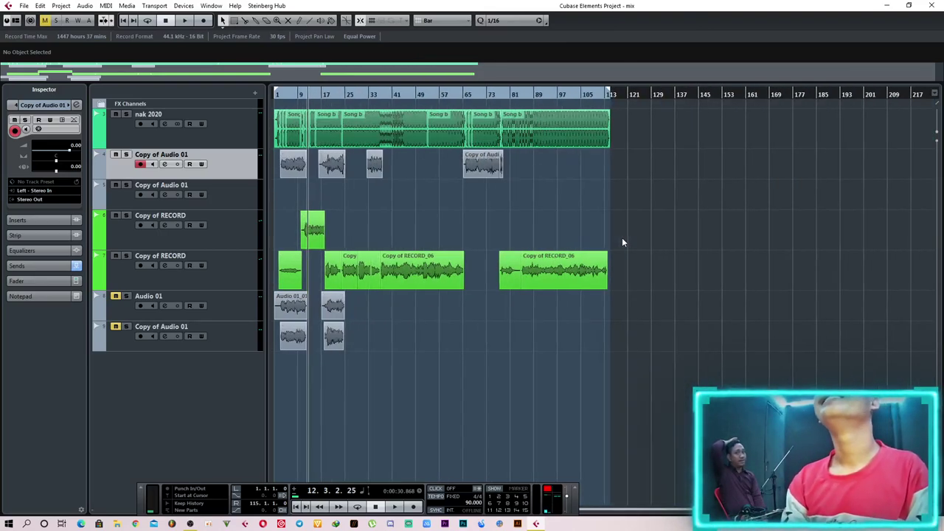